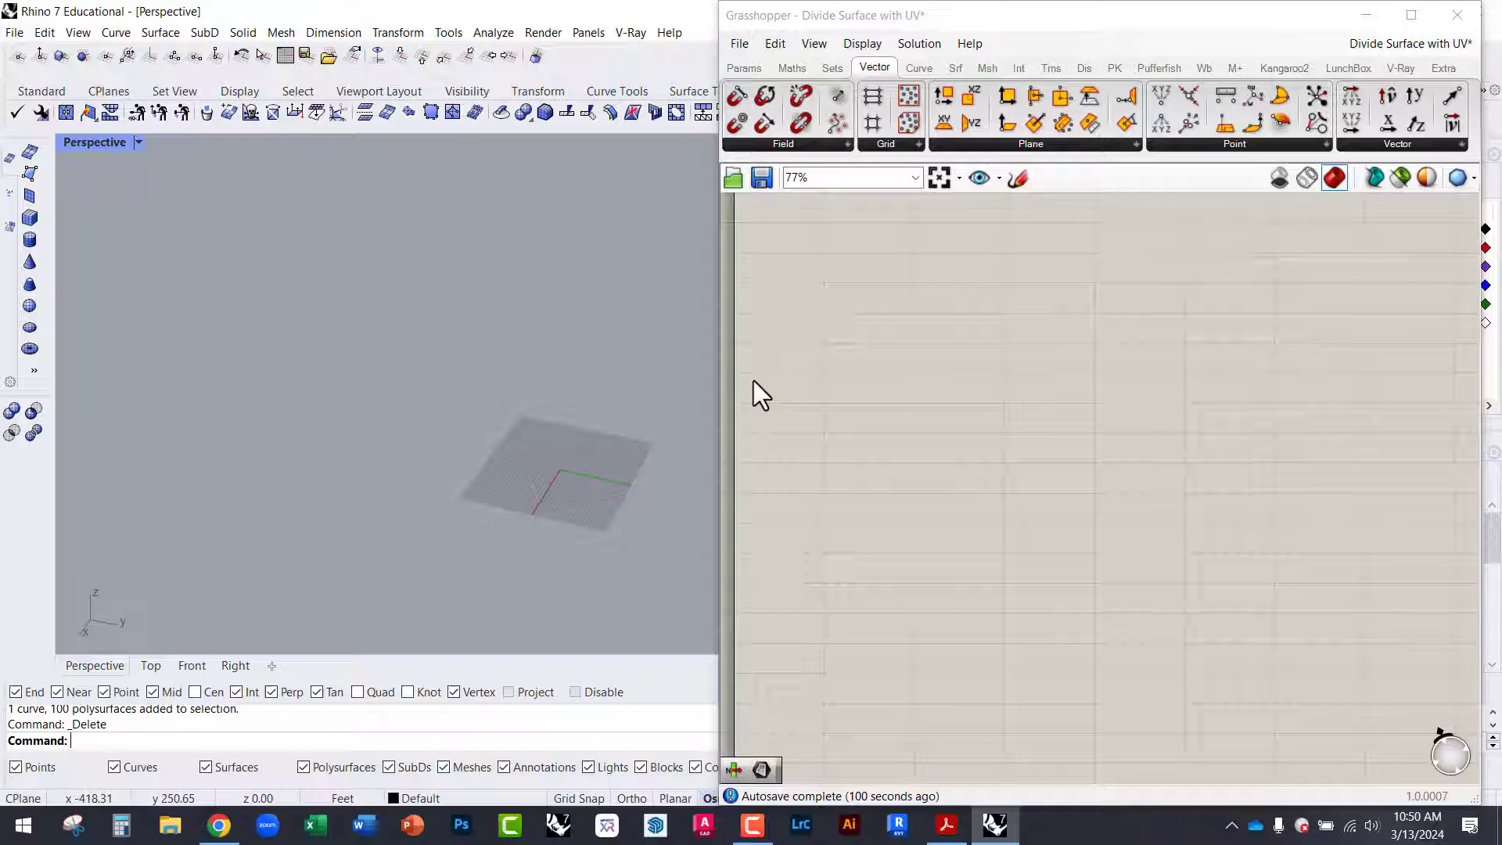
Draw a four-sided surface from four corner points on the construction plane beside the origin.
scroll(616, 473, up, 3)
scroll(505, 454, up, 2)
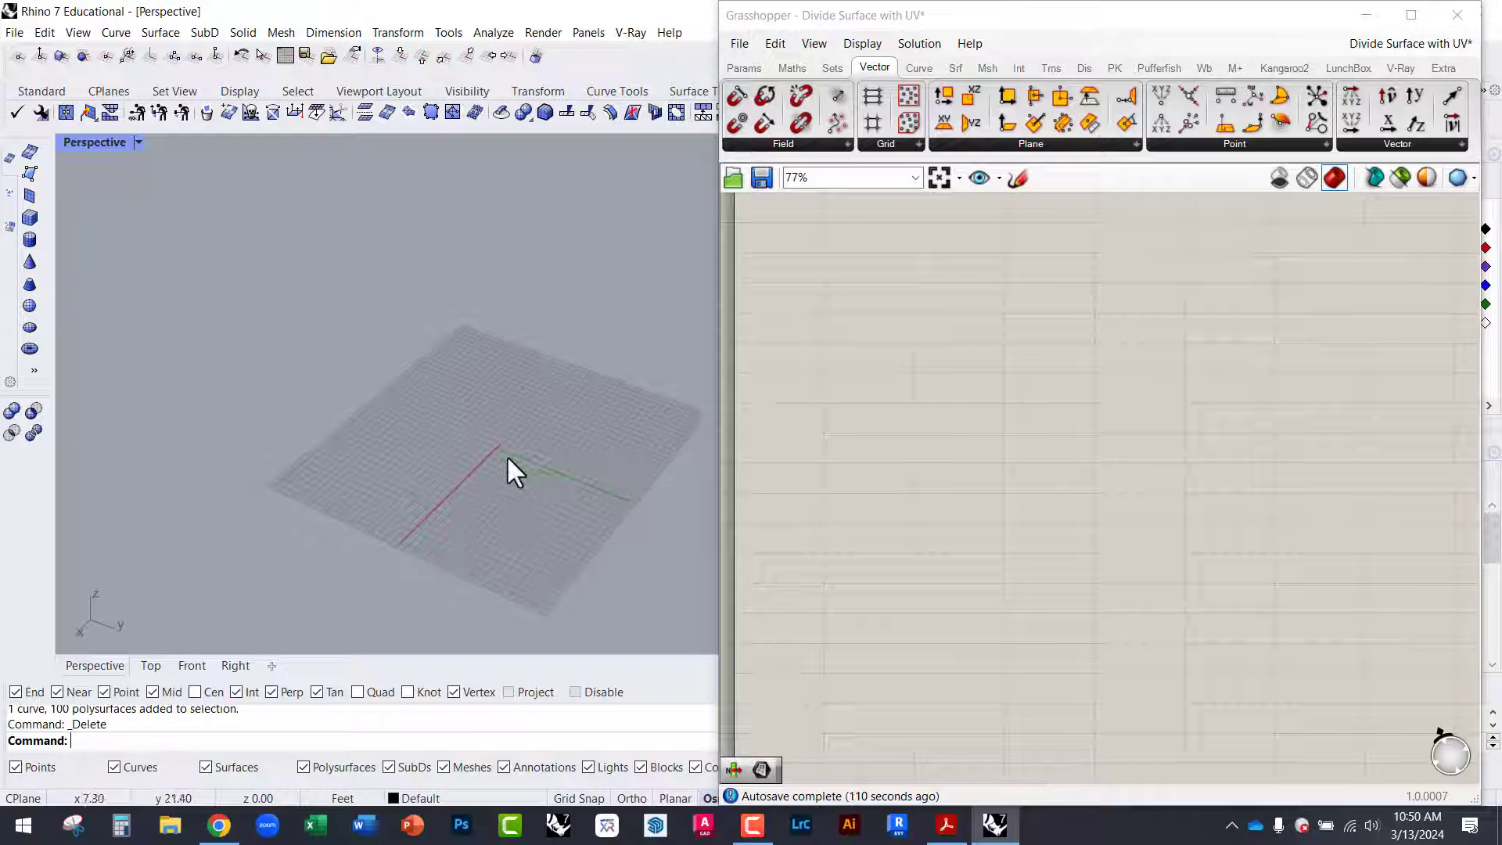
scroll(500, 437, up, 2)
right_drag(496, 439, 547, 510)
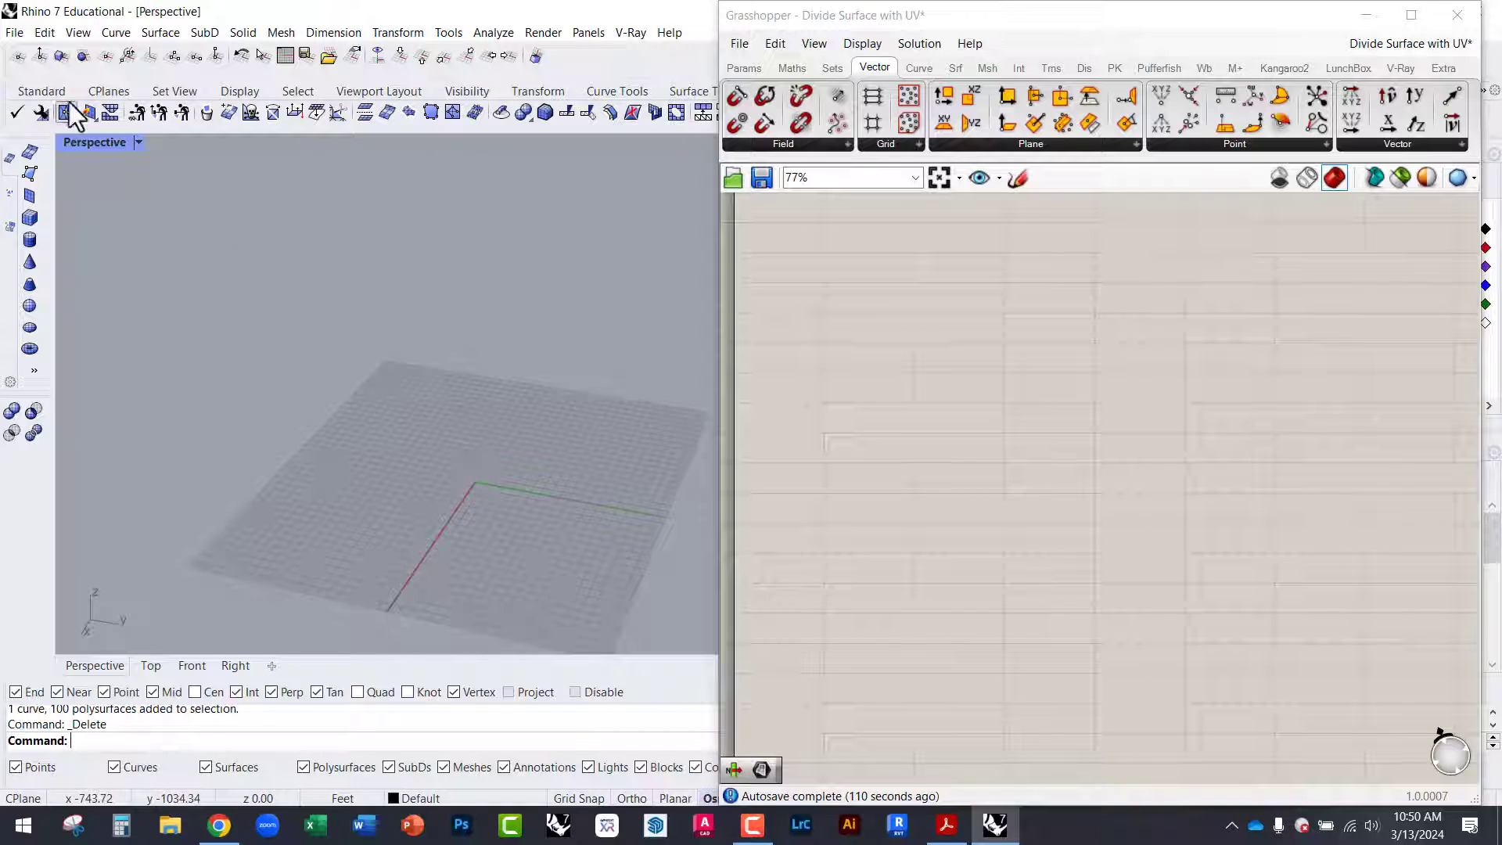
click(43, 91)
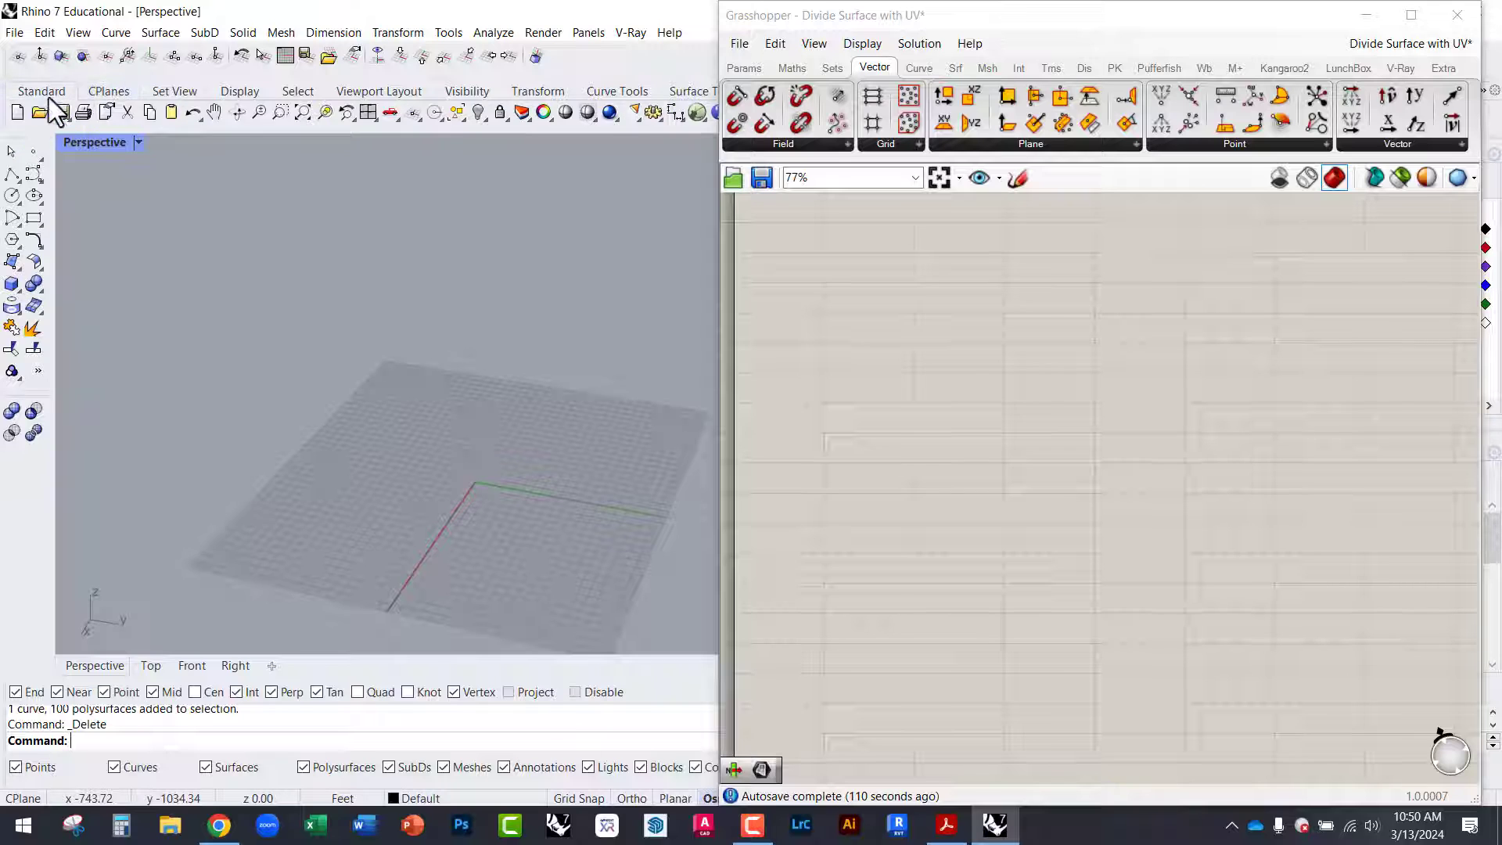
click(13, 261)
click(349, 586)
click(471, 477)
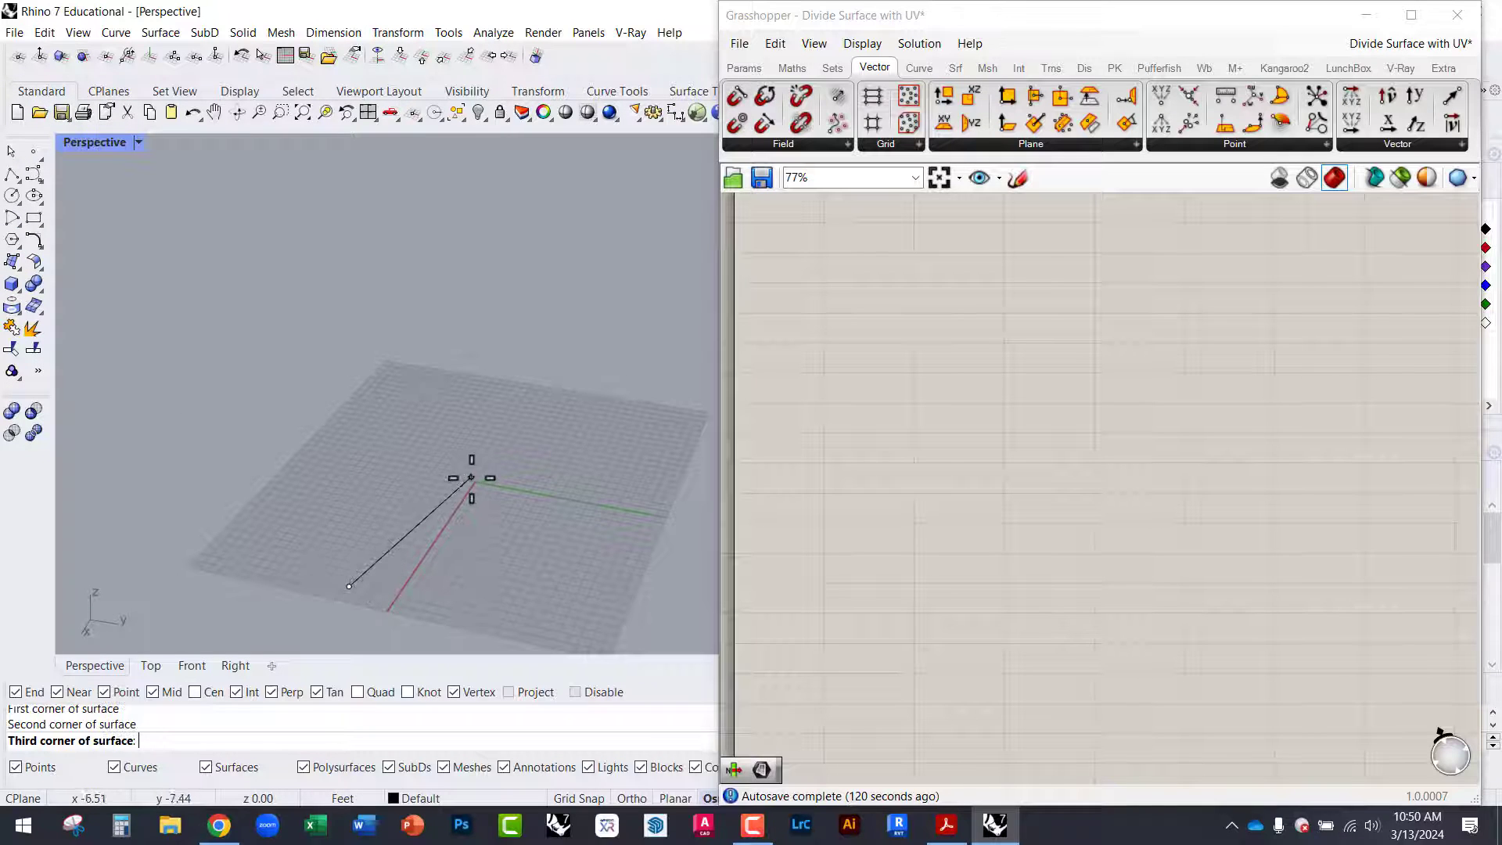
click(358, 402)
click(172, 479)
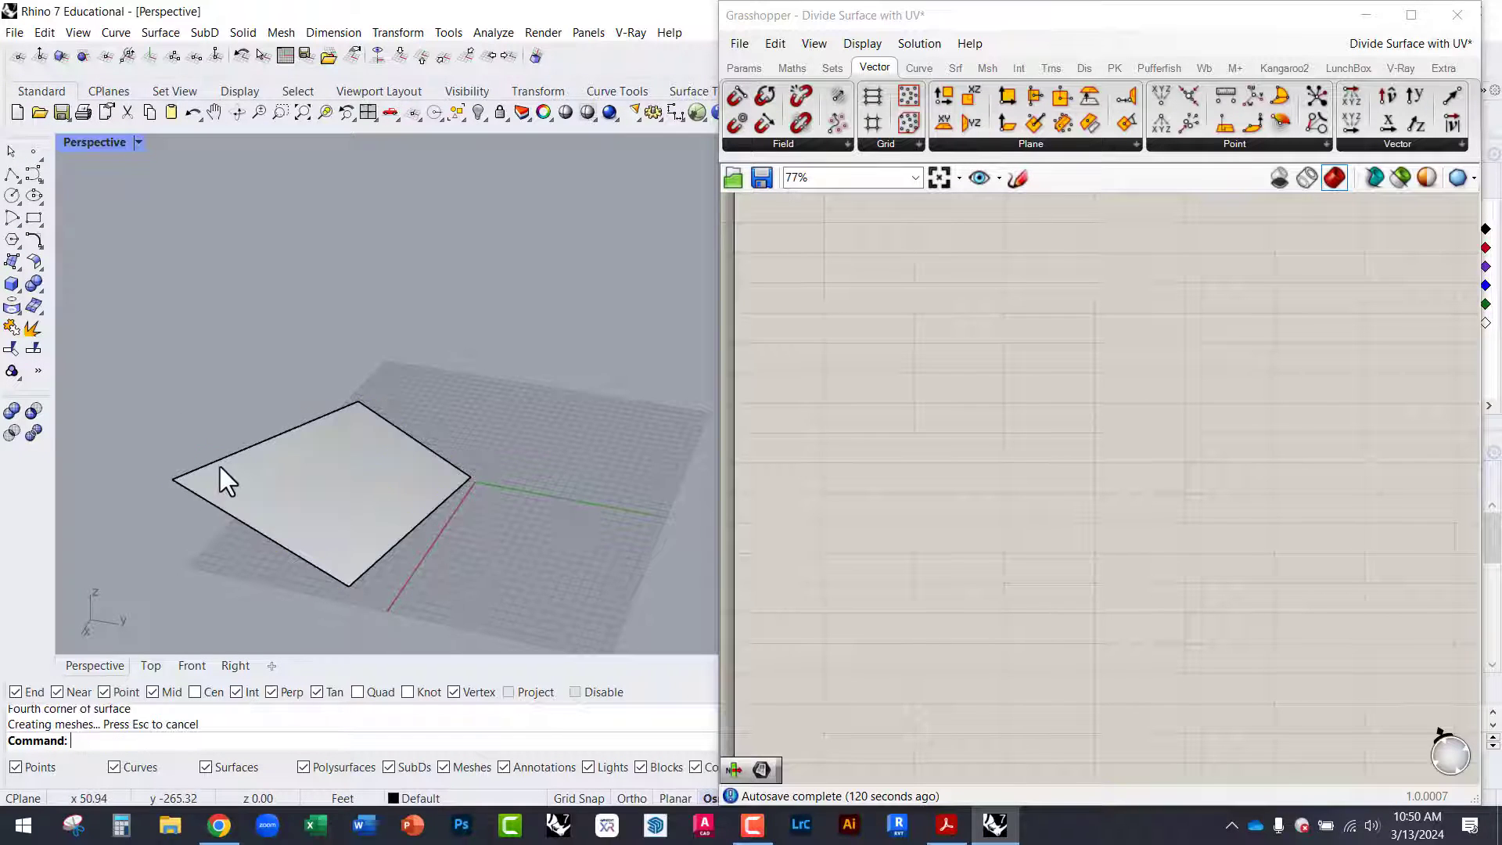
click(216, 462)
scroll(232, 475, up, 2)
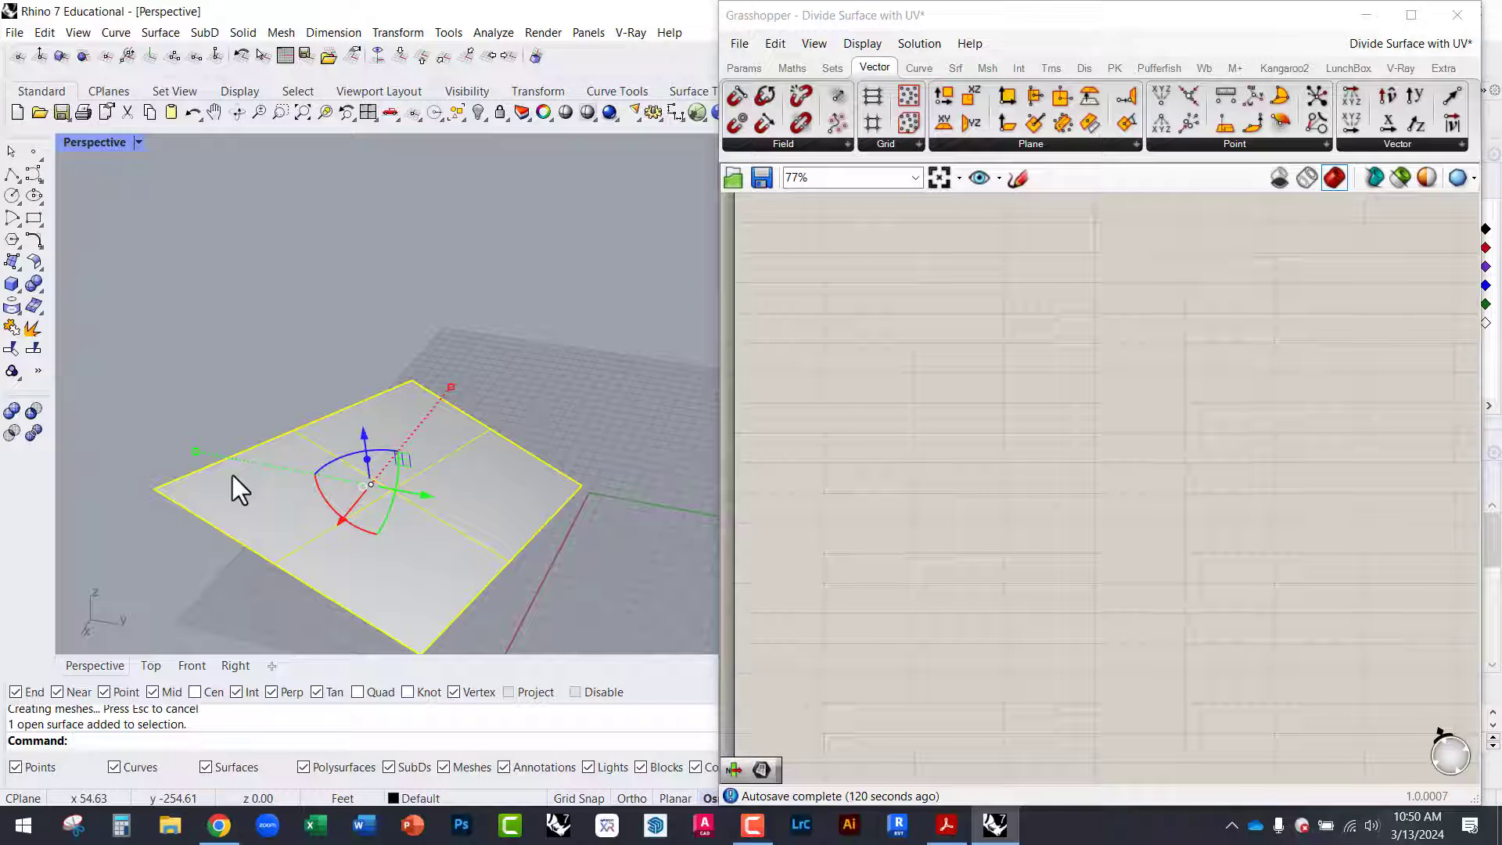
text(Point)
key(Return)
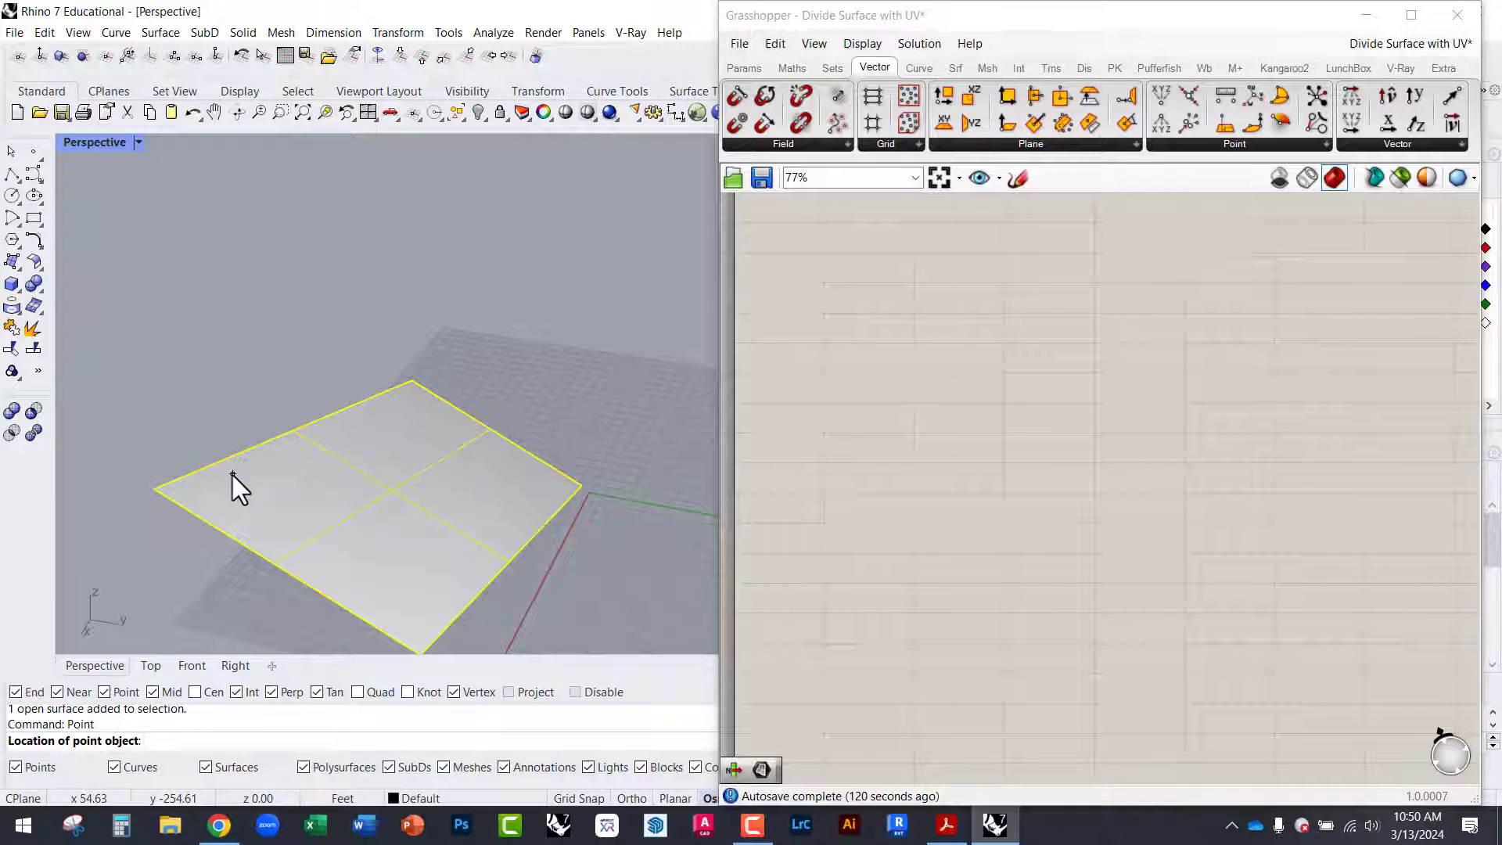
key(Escape)
Turn on the control points of the four-sided surface with PointsOn.
click(233, 475)
text(P)
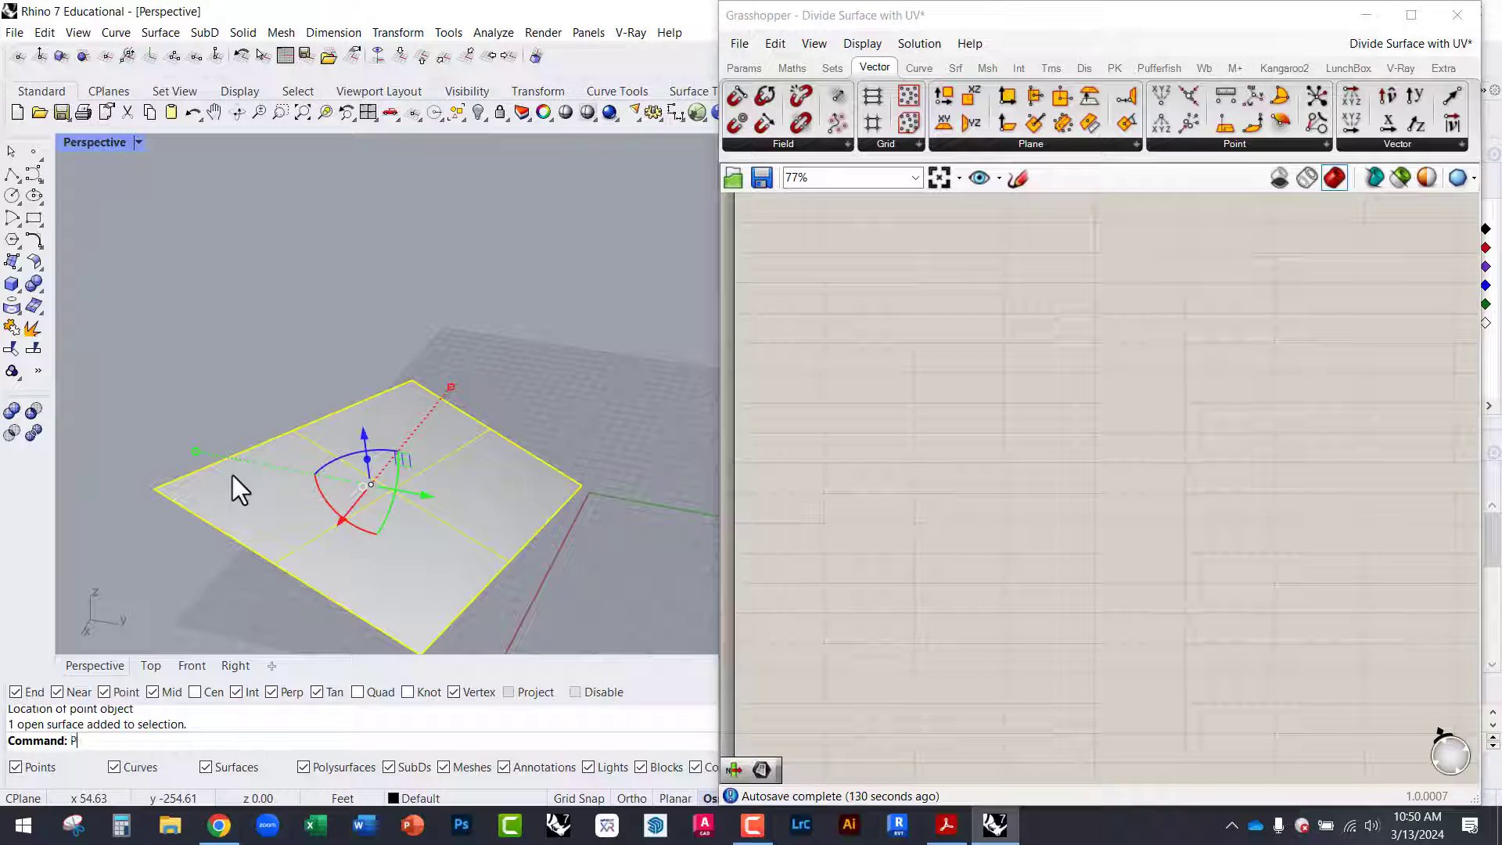
text(ointsOn)
key(Return)
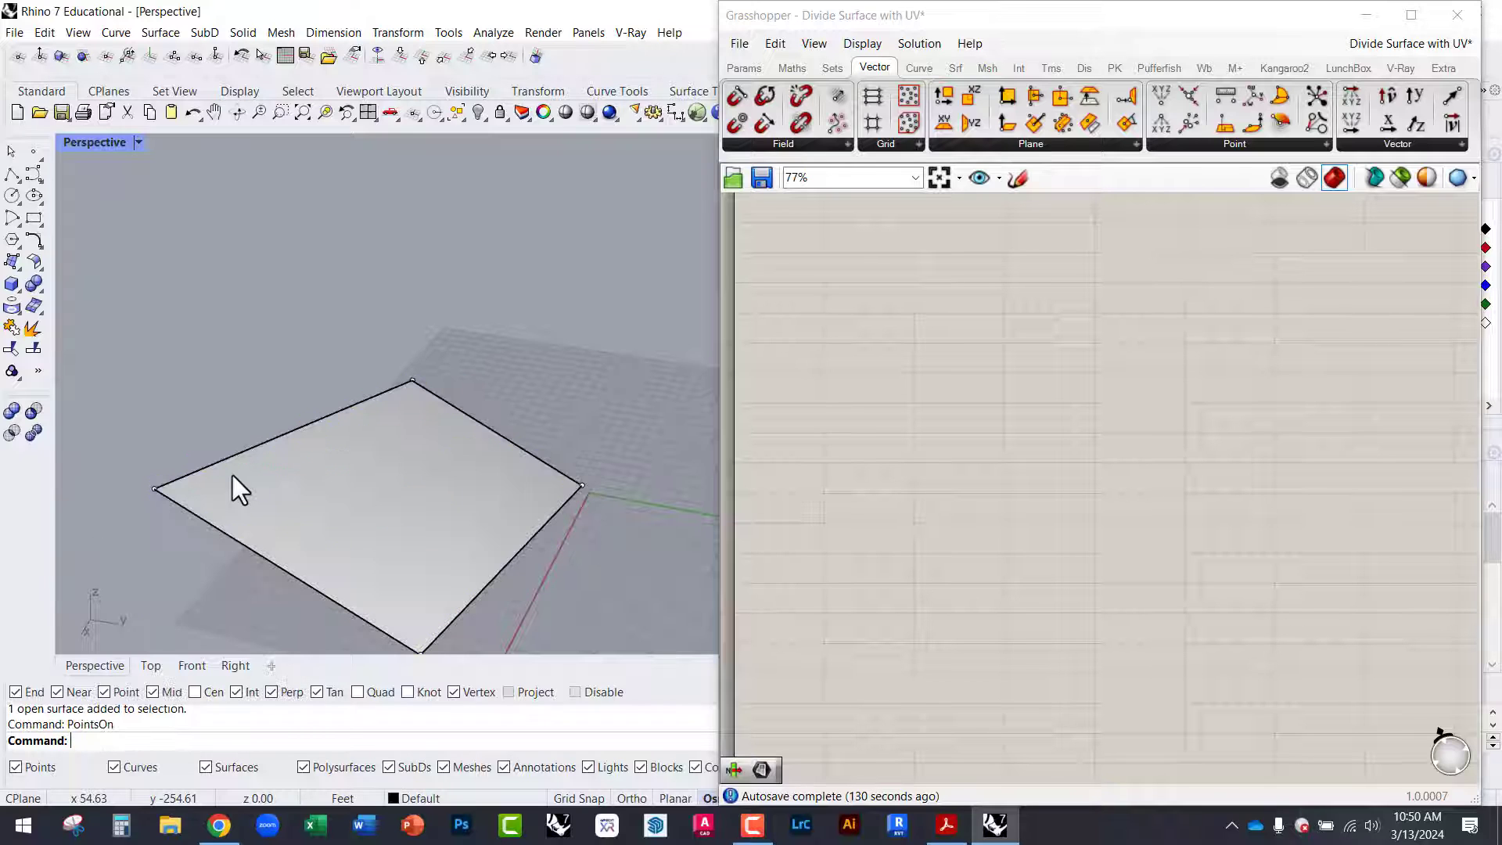
Raise corner control points of the surface vertically one at a time to warp it out of plane.
click(155, 489)
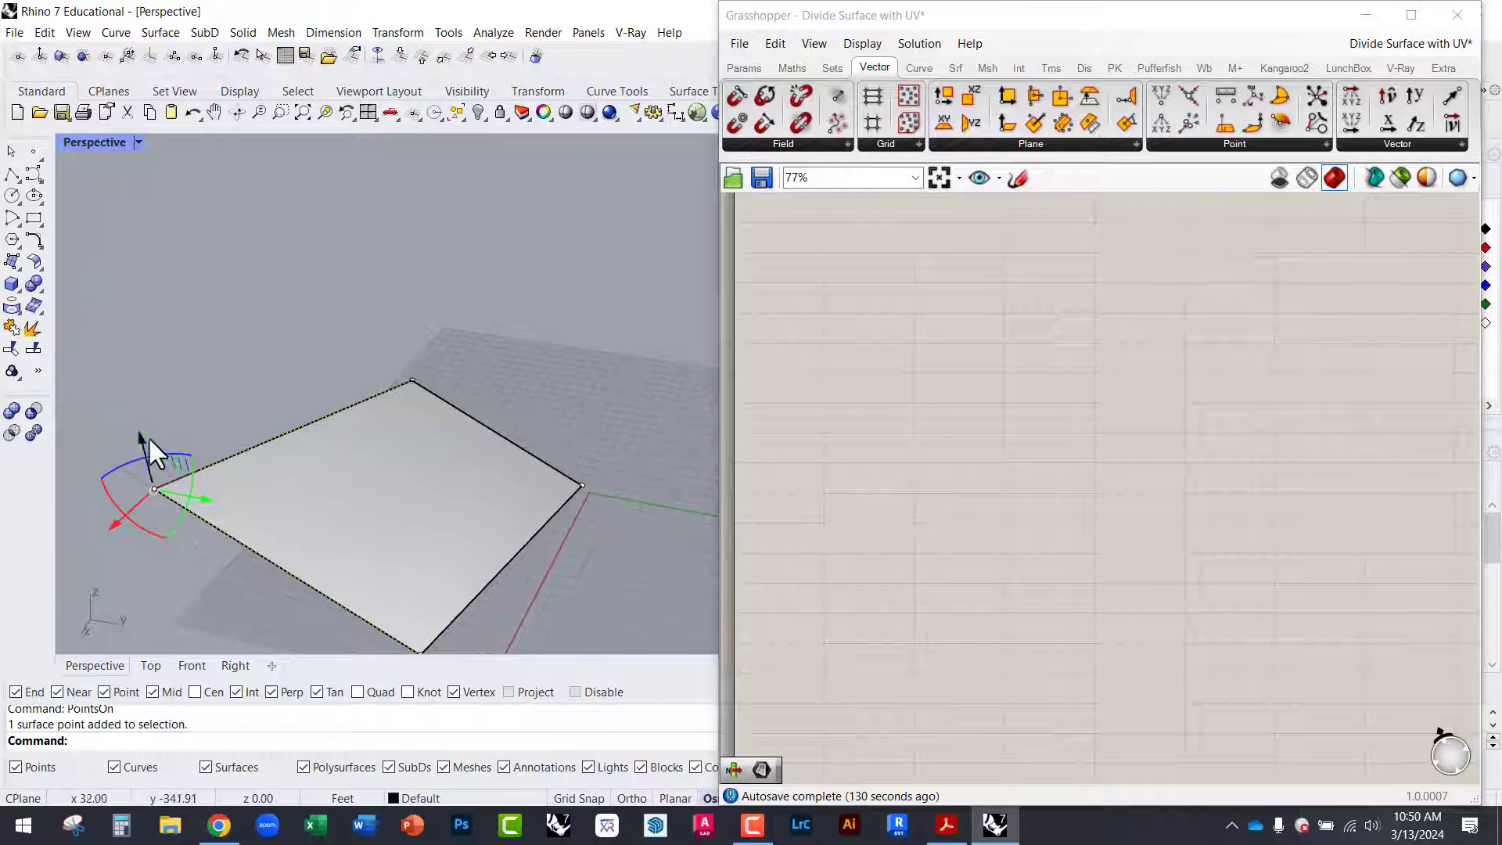
drag(148, 435, 69, 407)
drag(150, 368, 509, 512)
right_drag(509, 512, 711, 495)
key(Escape)
drag(710, 491, 704, 485)
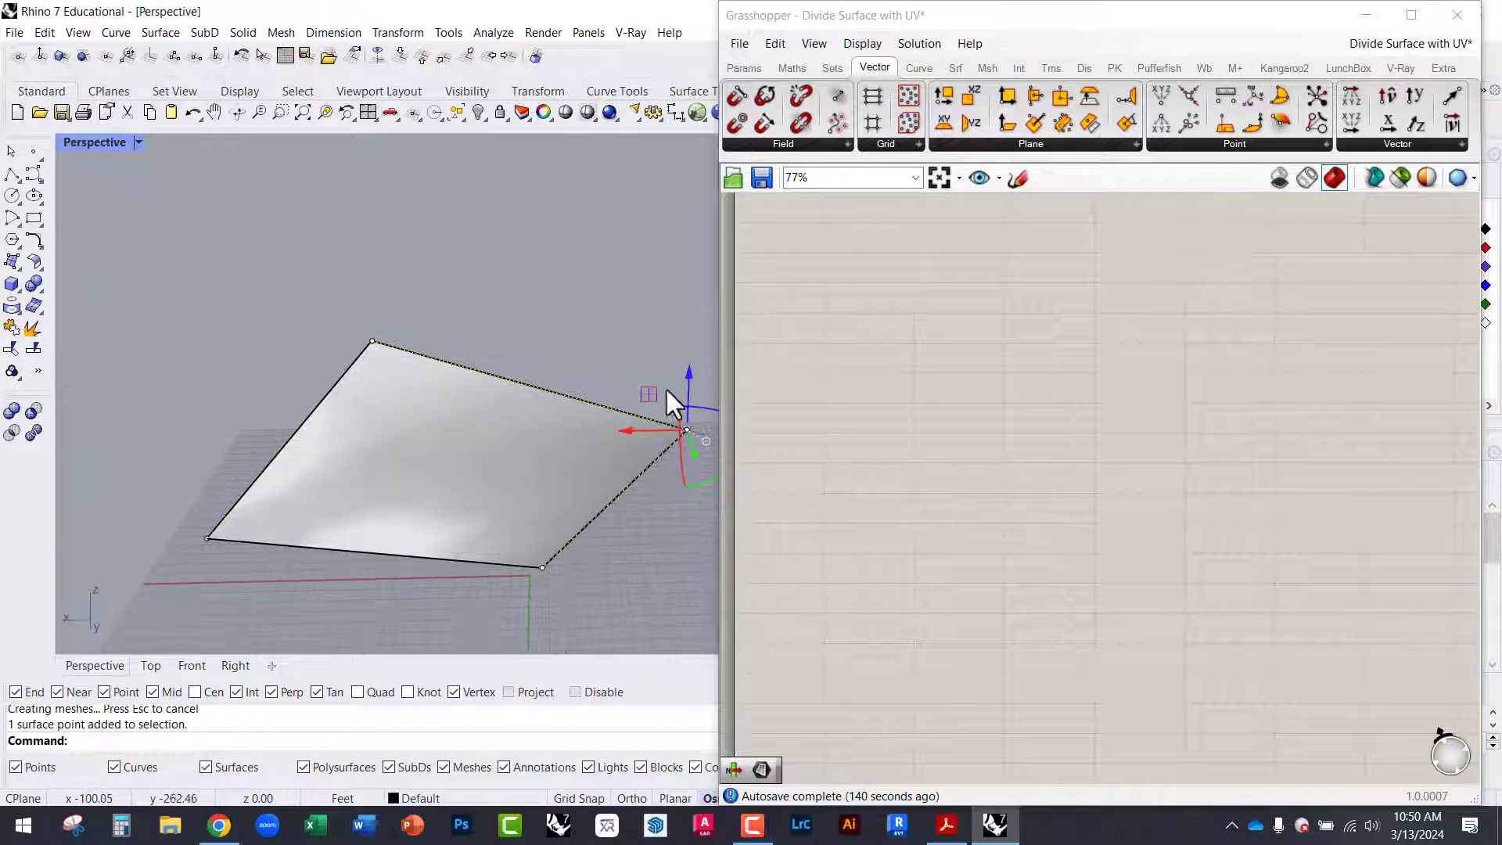
drag(694, 379, 670, 402)
right_drag(670, 402, 514, 294)
Move the far corner control point inward toward the origin to shorten that side of the warped surface.
drag(406, 295, 340, 338)
mouse_move(341, 338)
right_down()
mouse_move(352, 447)
mouse_move(419, 493)
mouse_move(369, 342)
right_up()
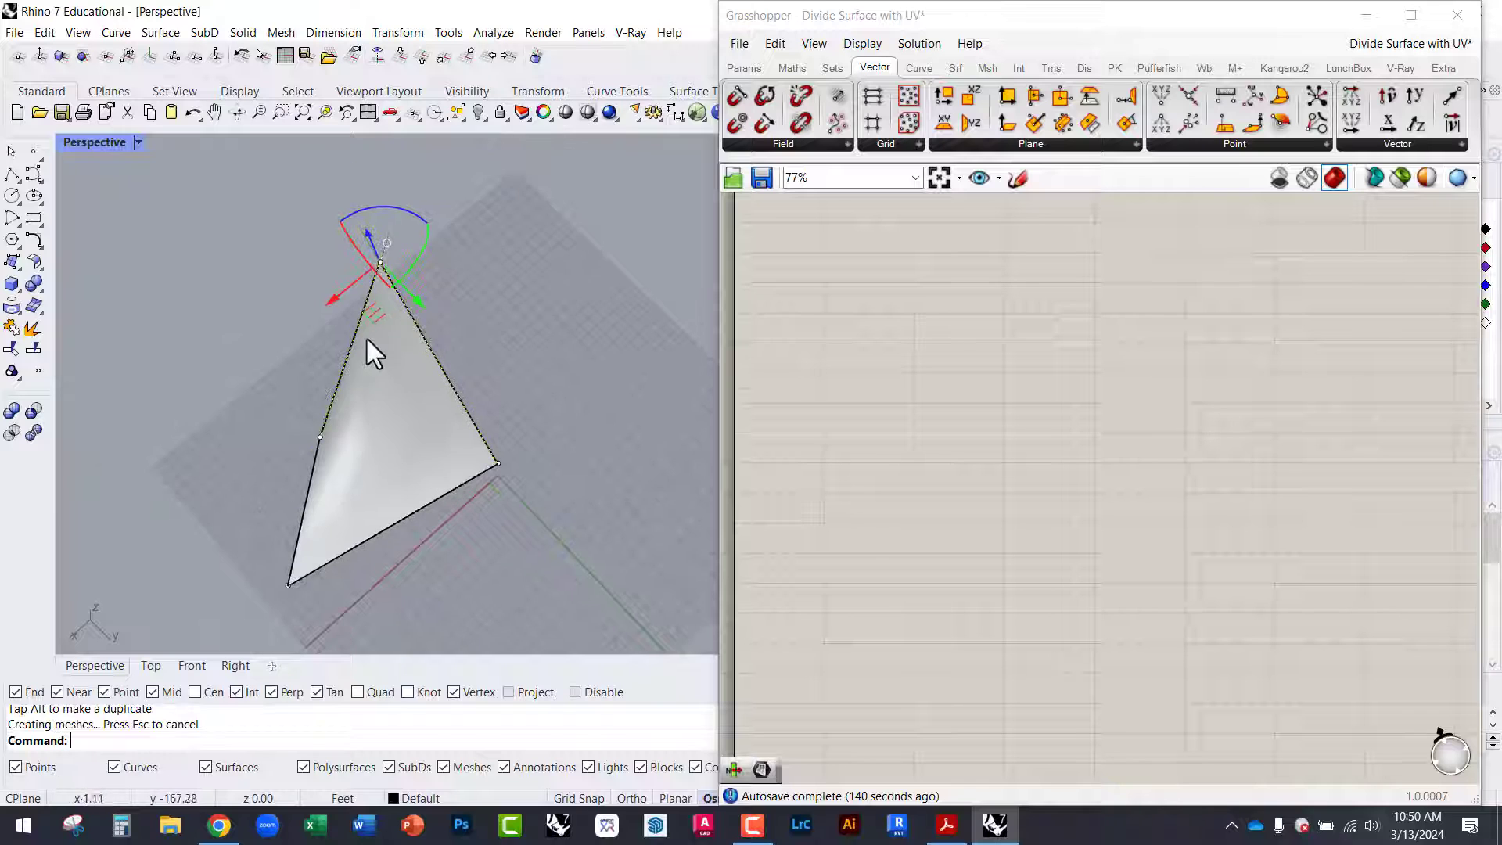
drag(372, 315, 479, 439)
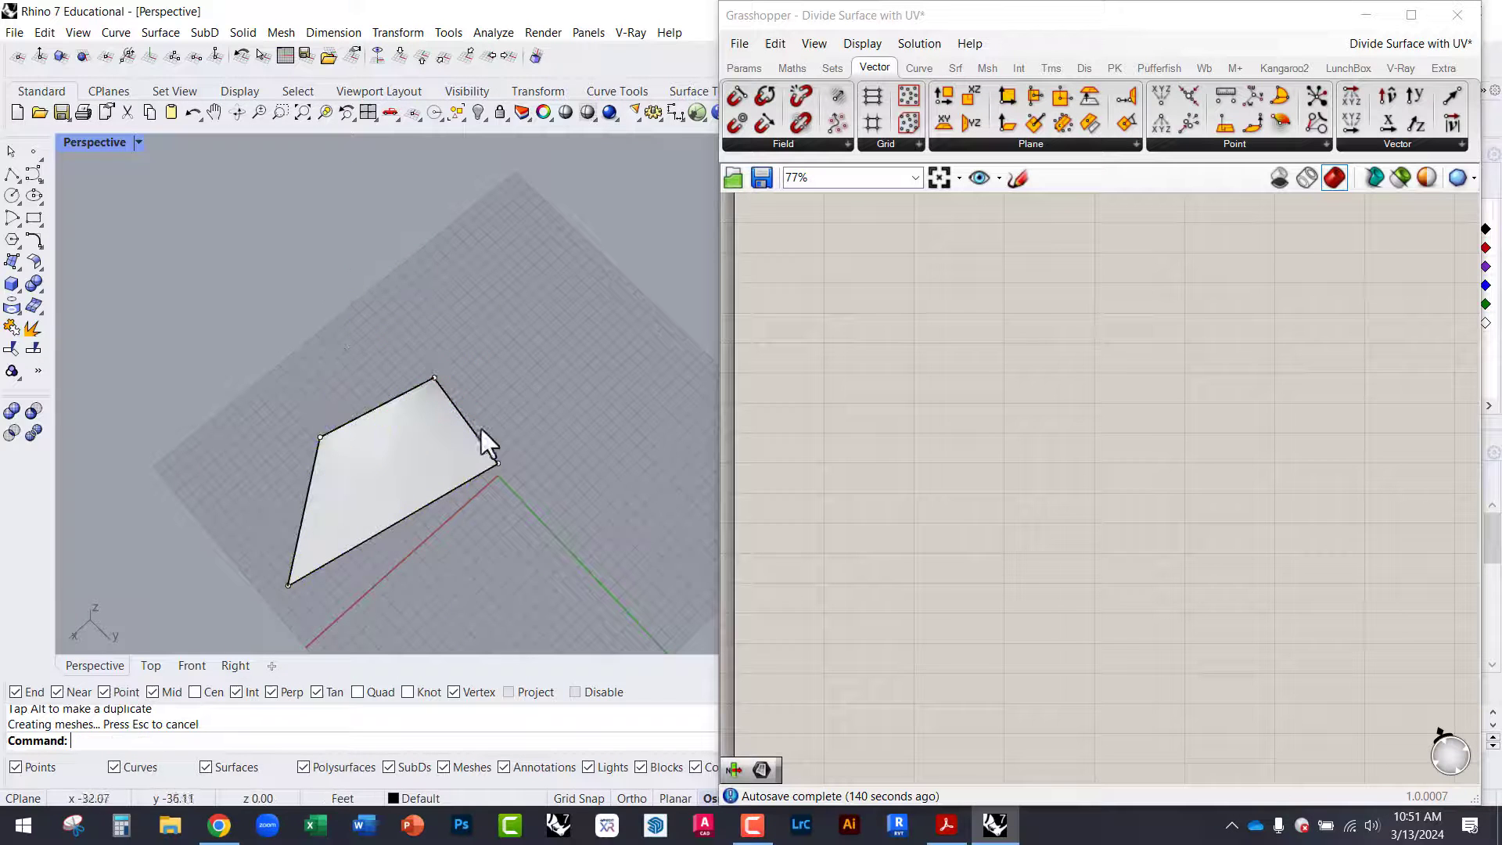
right_drag(479, 439, 349, 413)
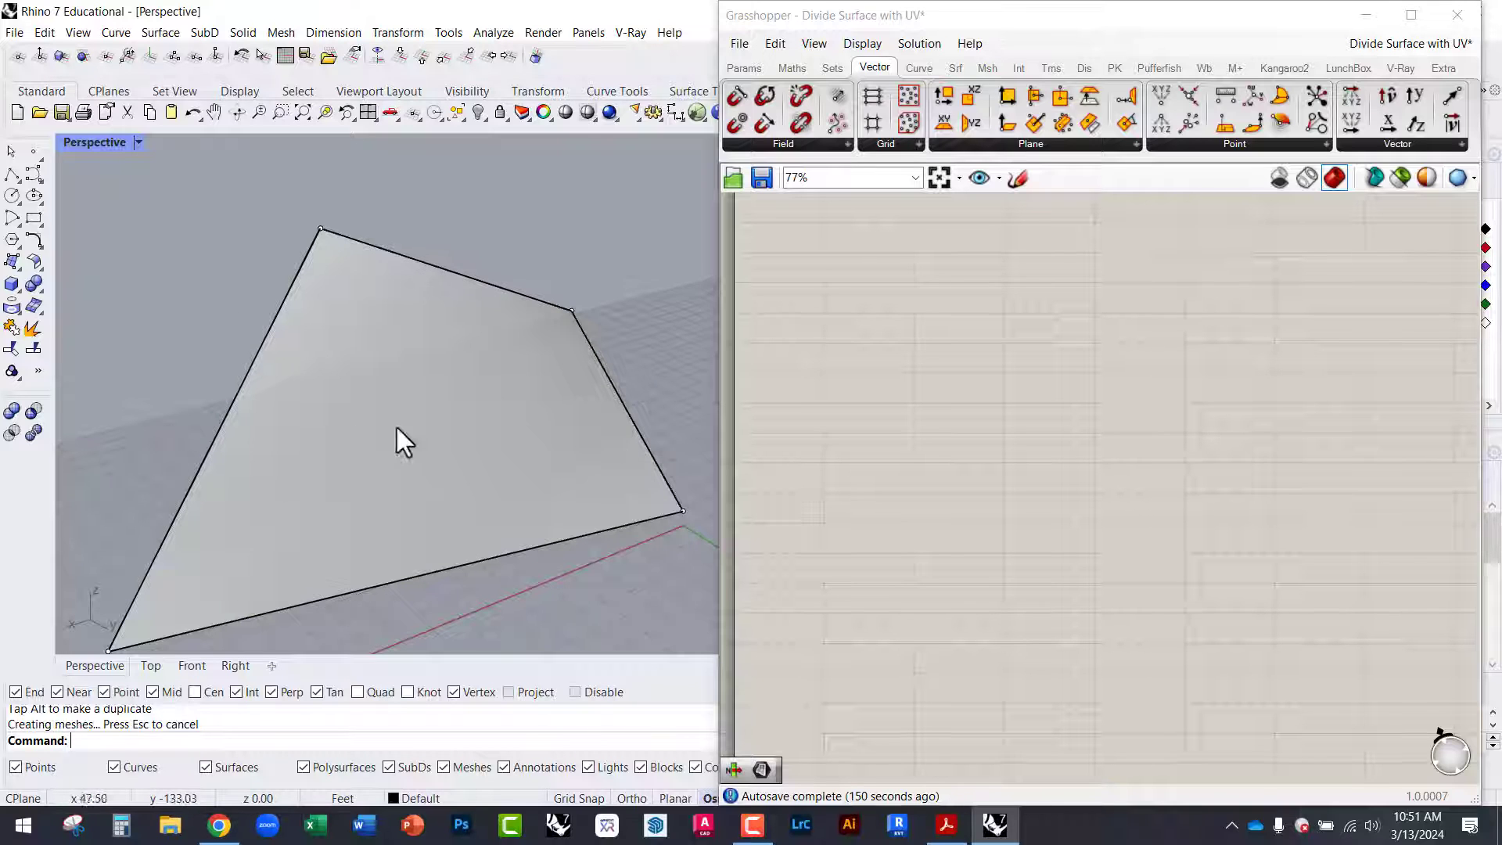
Examine the warped surface's edges and curvature from several angles.
right_drag(396, 428, 422, 406)
scroll(450, 383, up, 3)
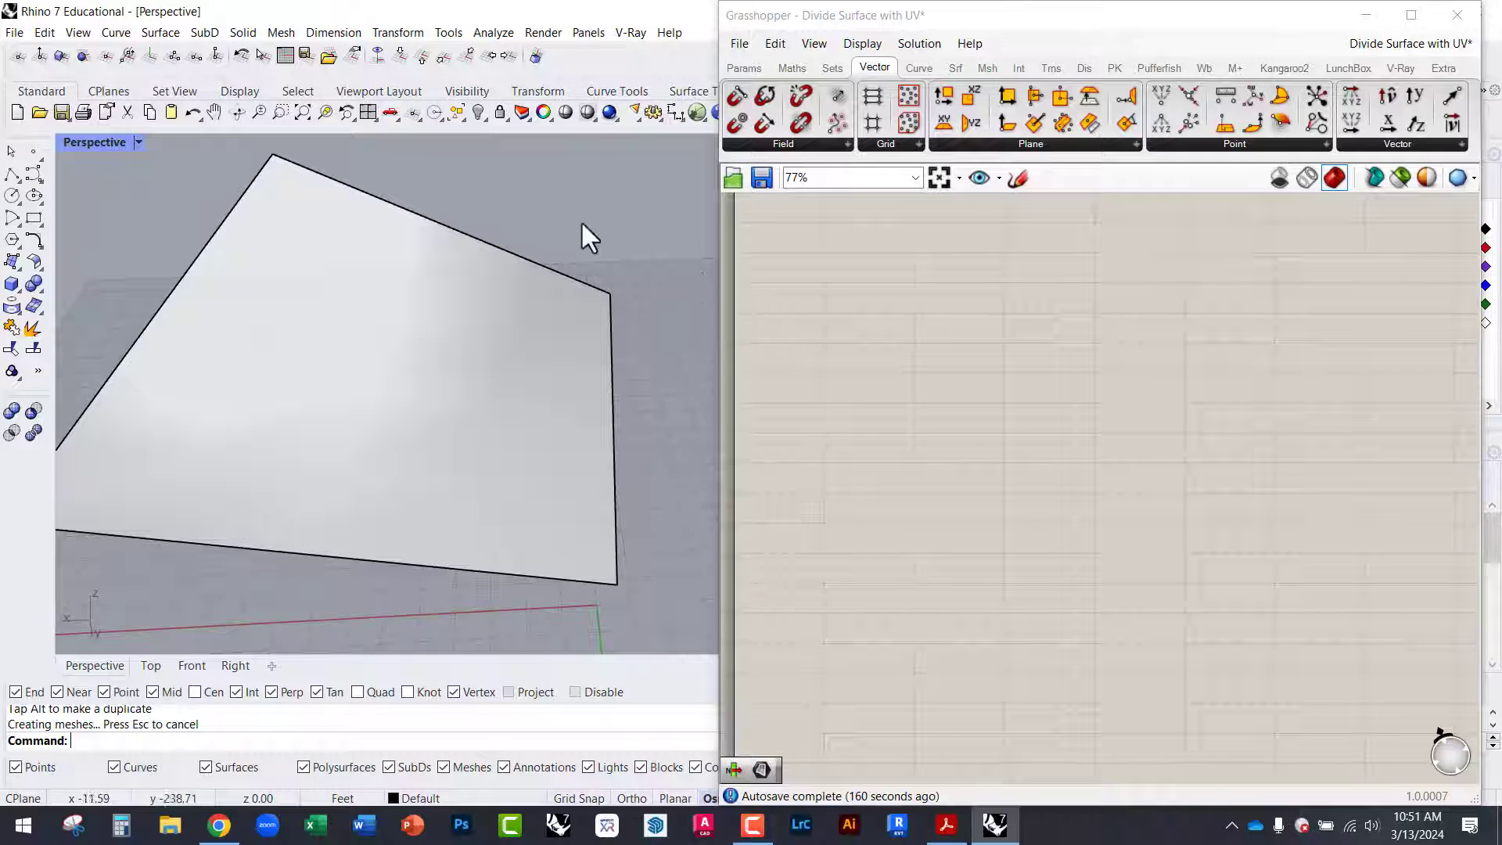
right_drag(552, 407, 418, 387)
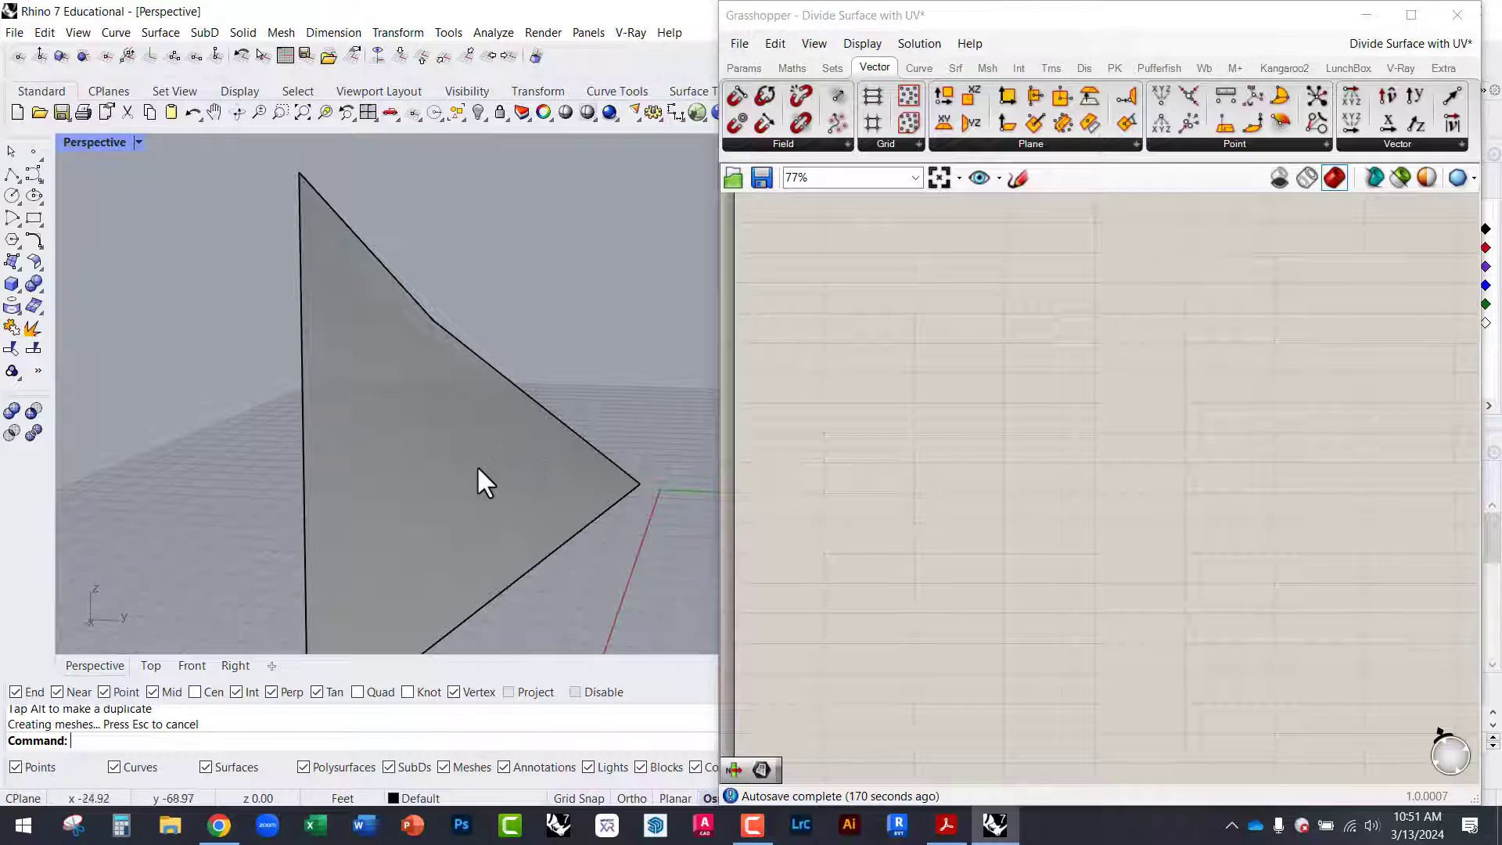
right_drag(477, 465, 363, 317)
key(F10)
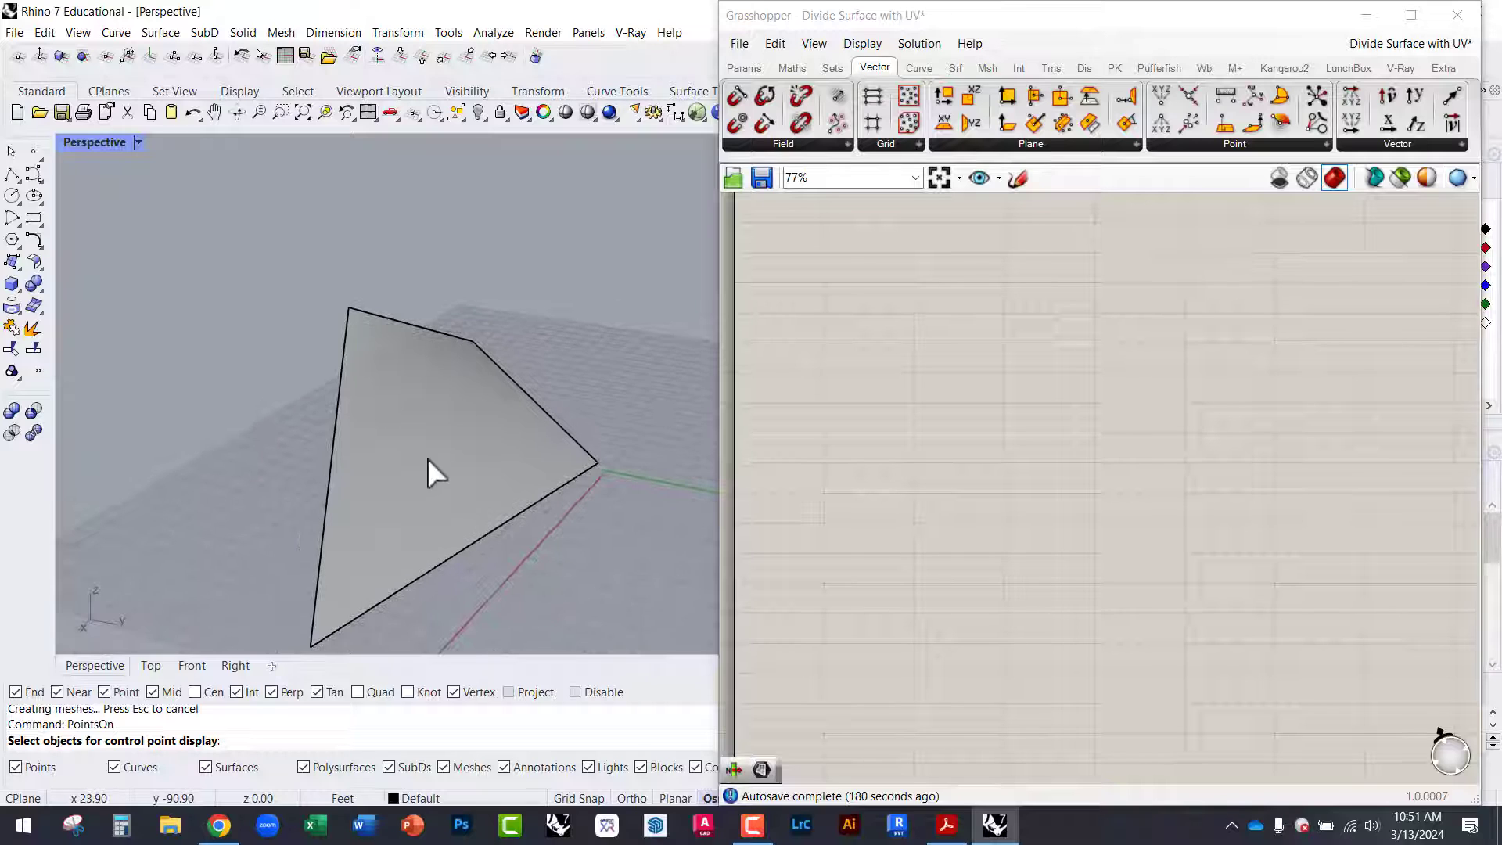
right_drag(427, 458, 430, 420)
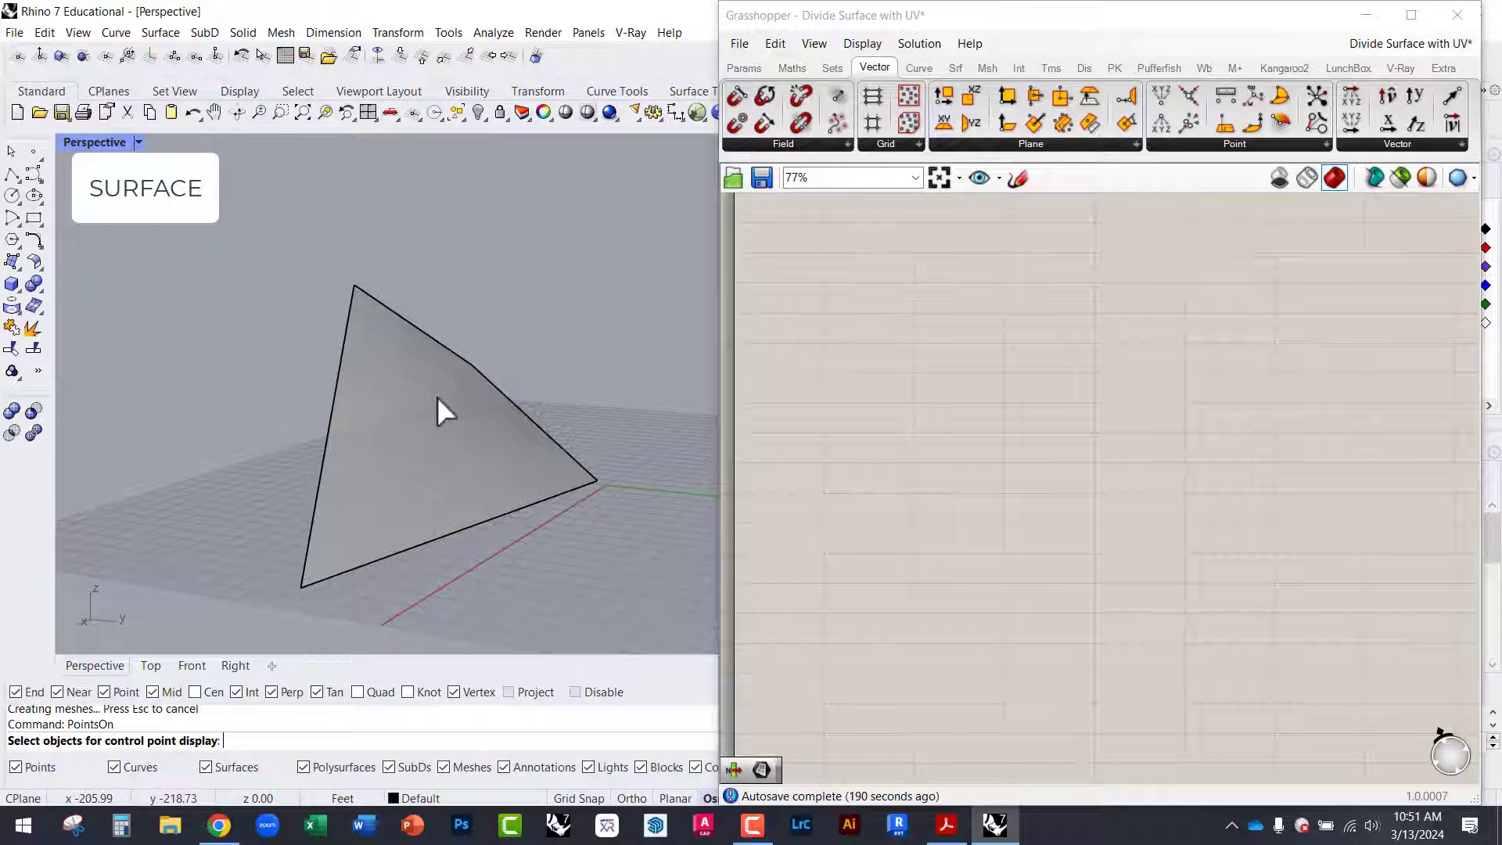
right_drag(436, 395, 335, 285)
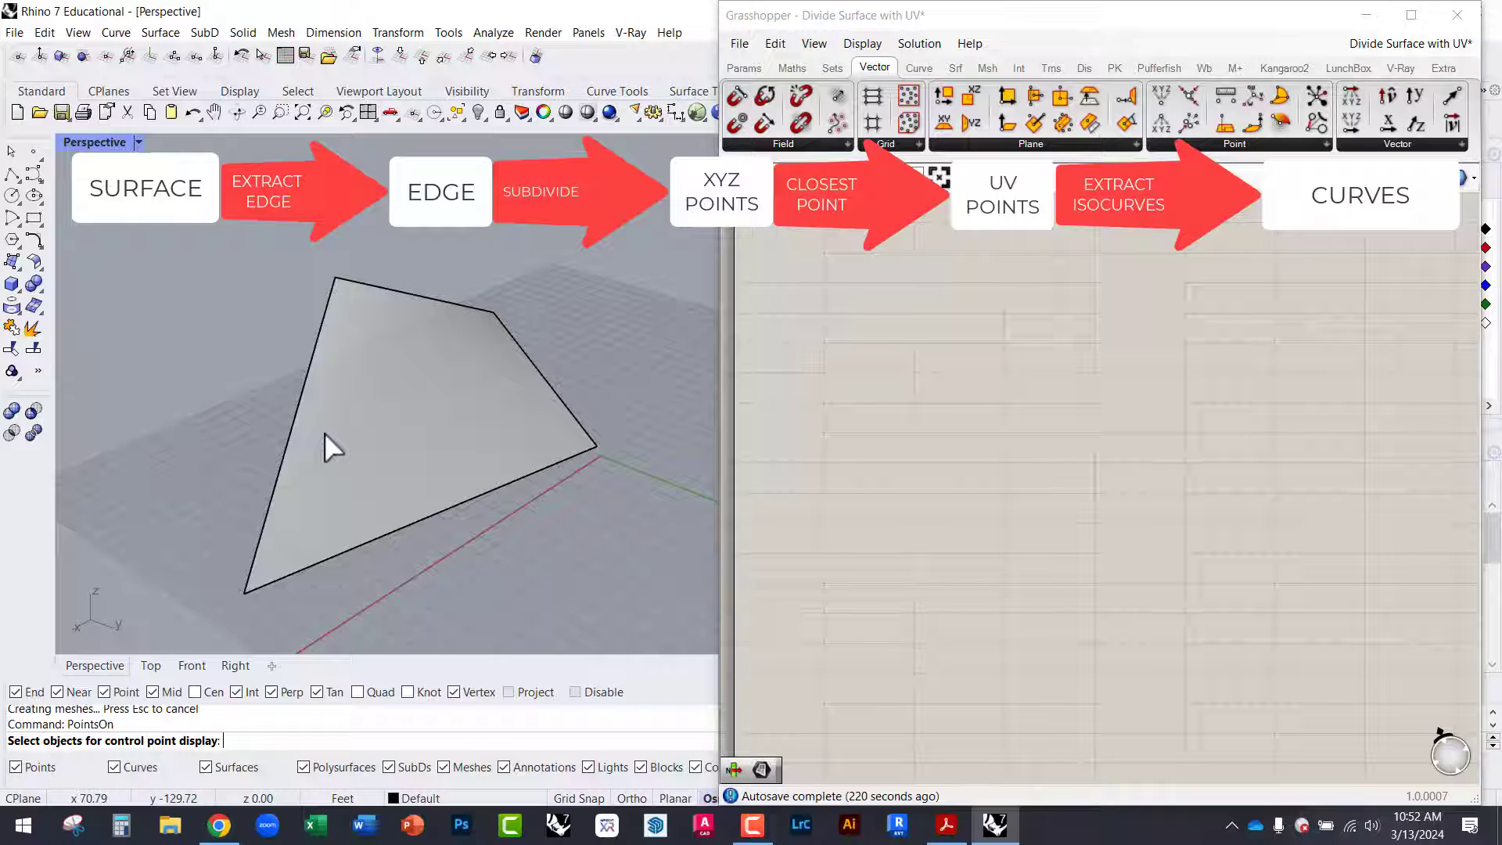
right_drag(544, 438, 428, 424)
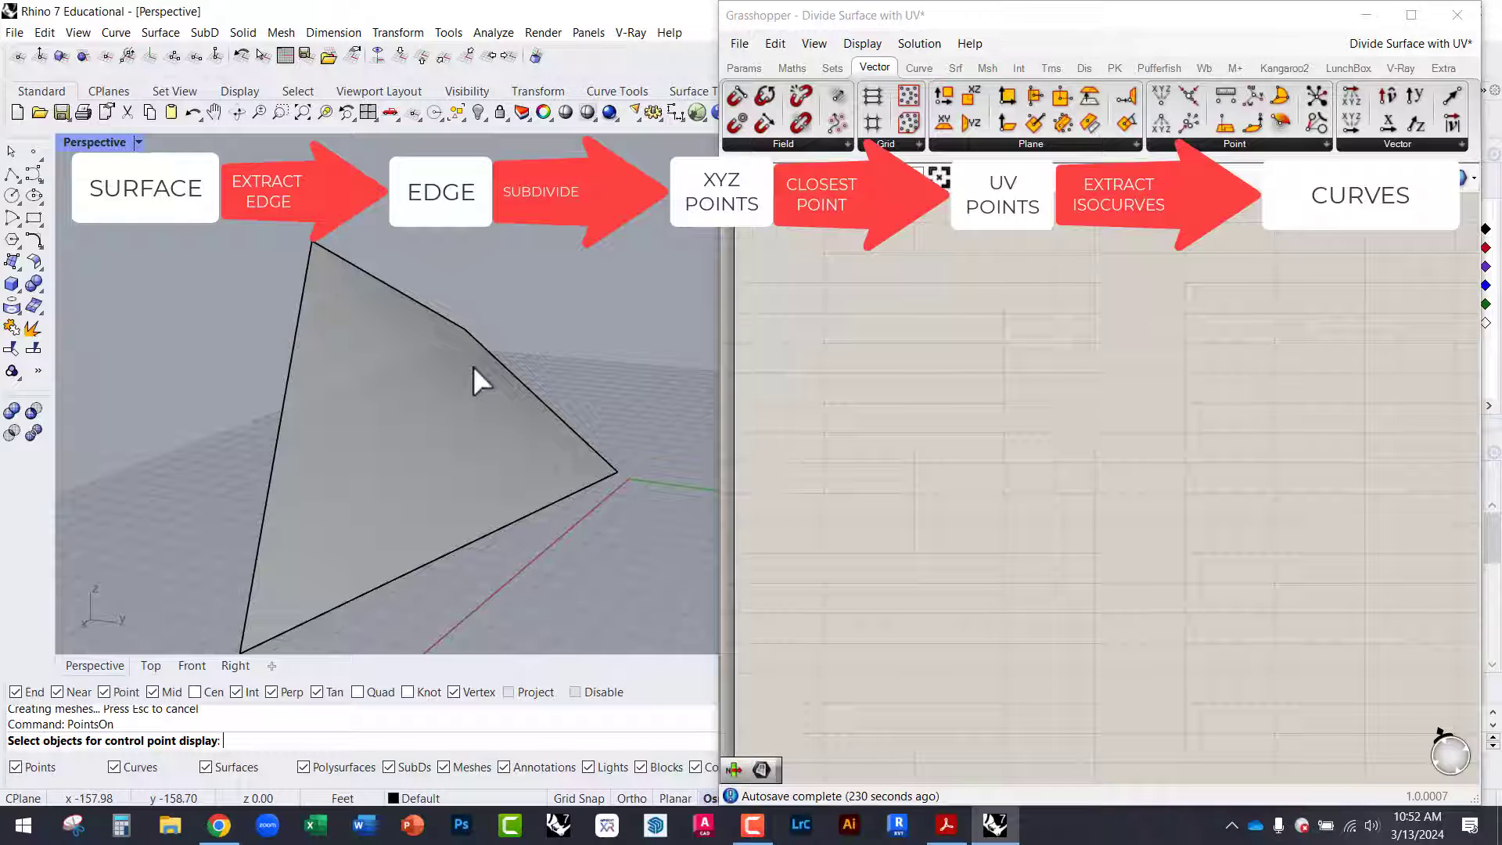
right_drag(472, 364, 485, 397)
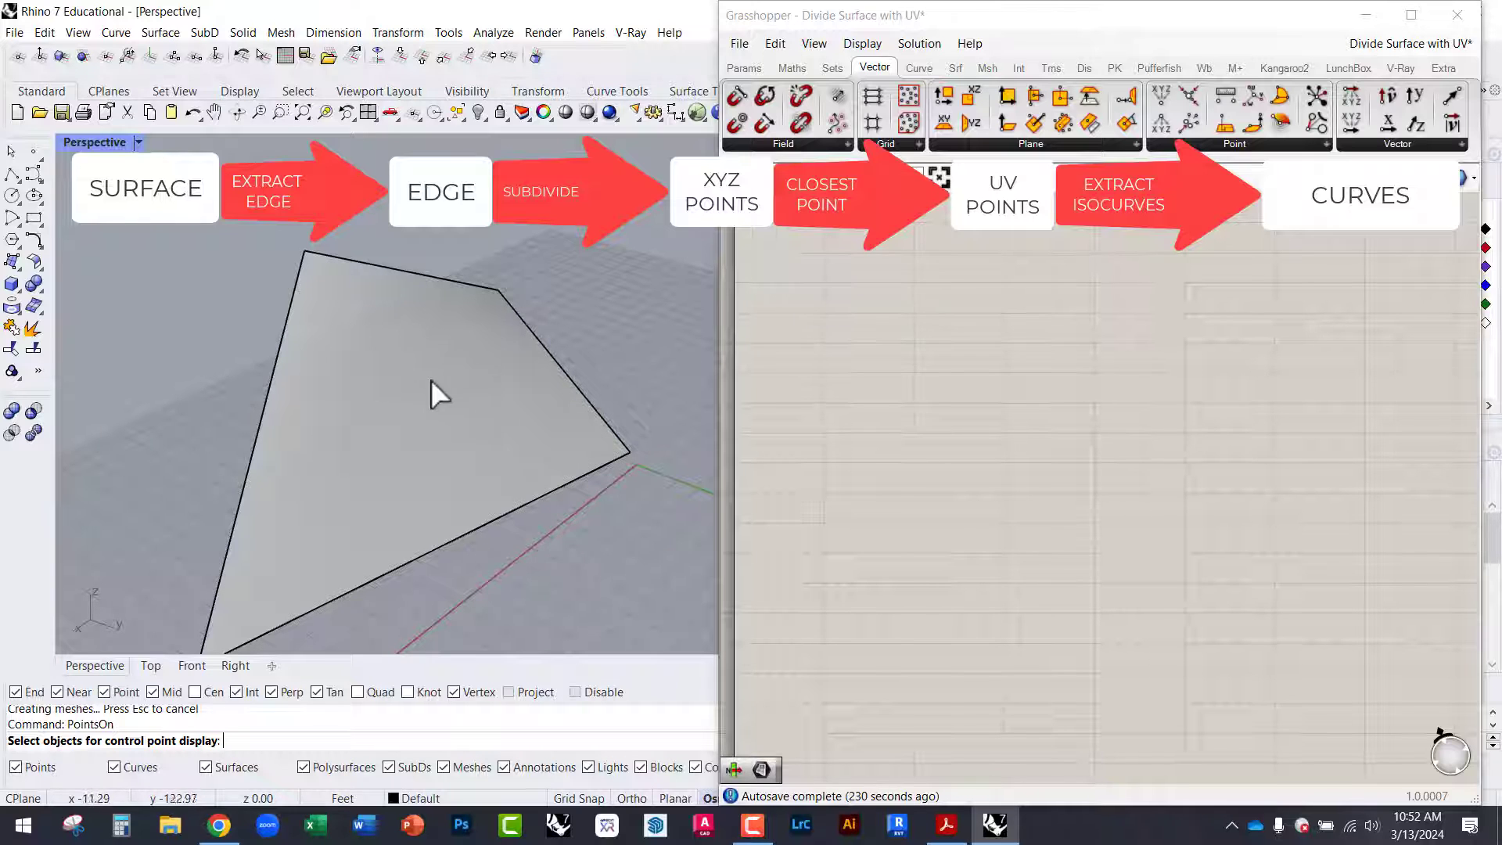
mouse_move(430, 379)
right_down()
mouse_move(412, 386)
mouse_move(447, 366)
right_up()
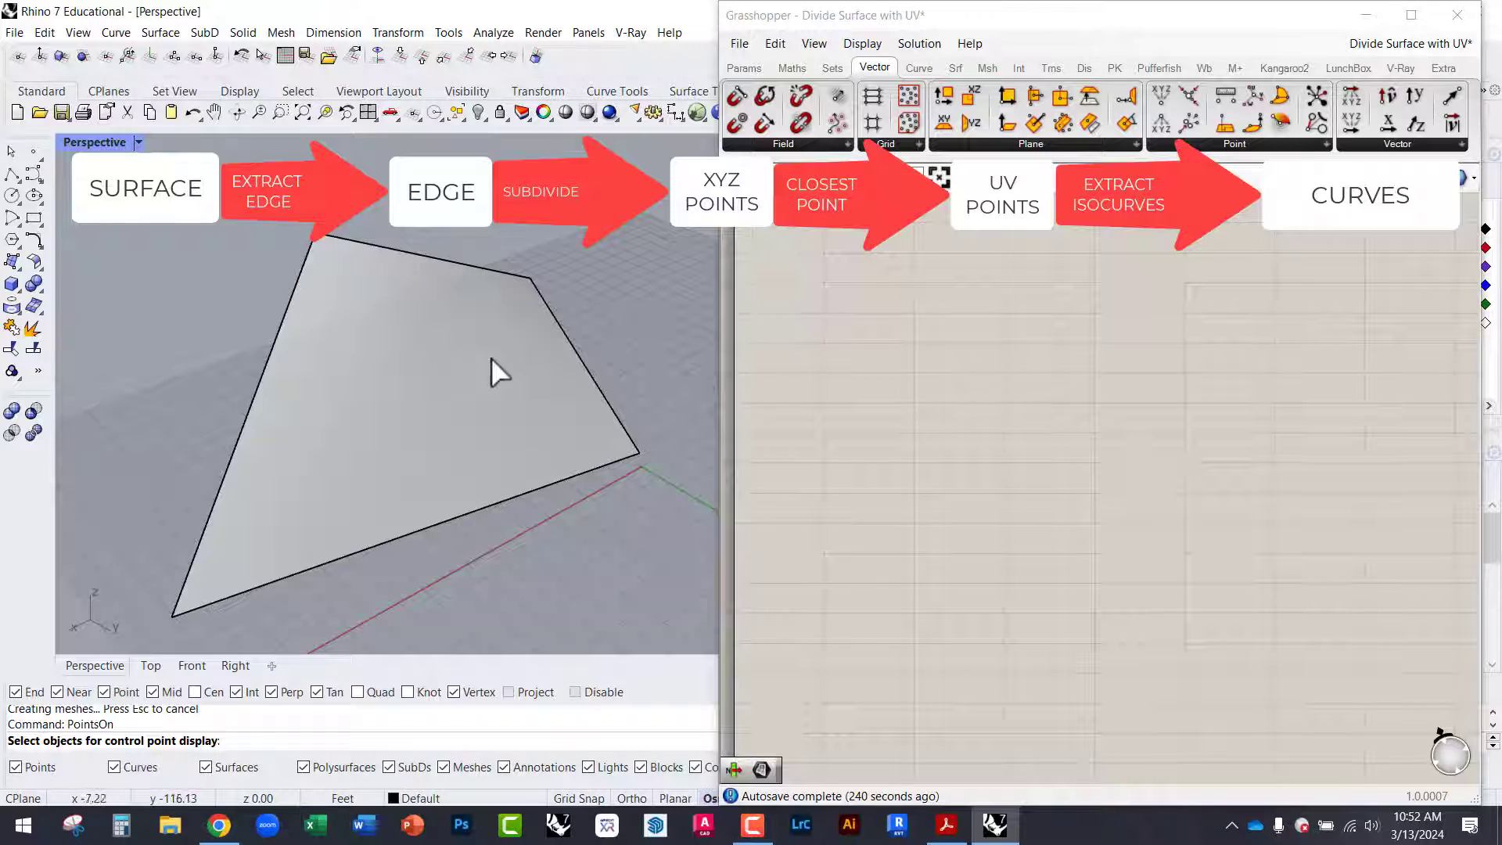
mouse_move(490, 357)
right_down()
mouse_move(500, 339)
mouse_move(503, 359)
right_up()
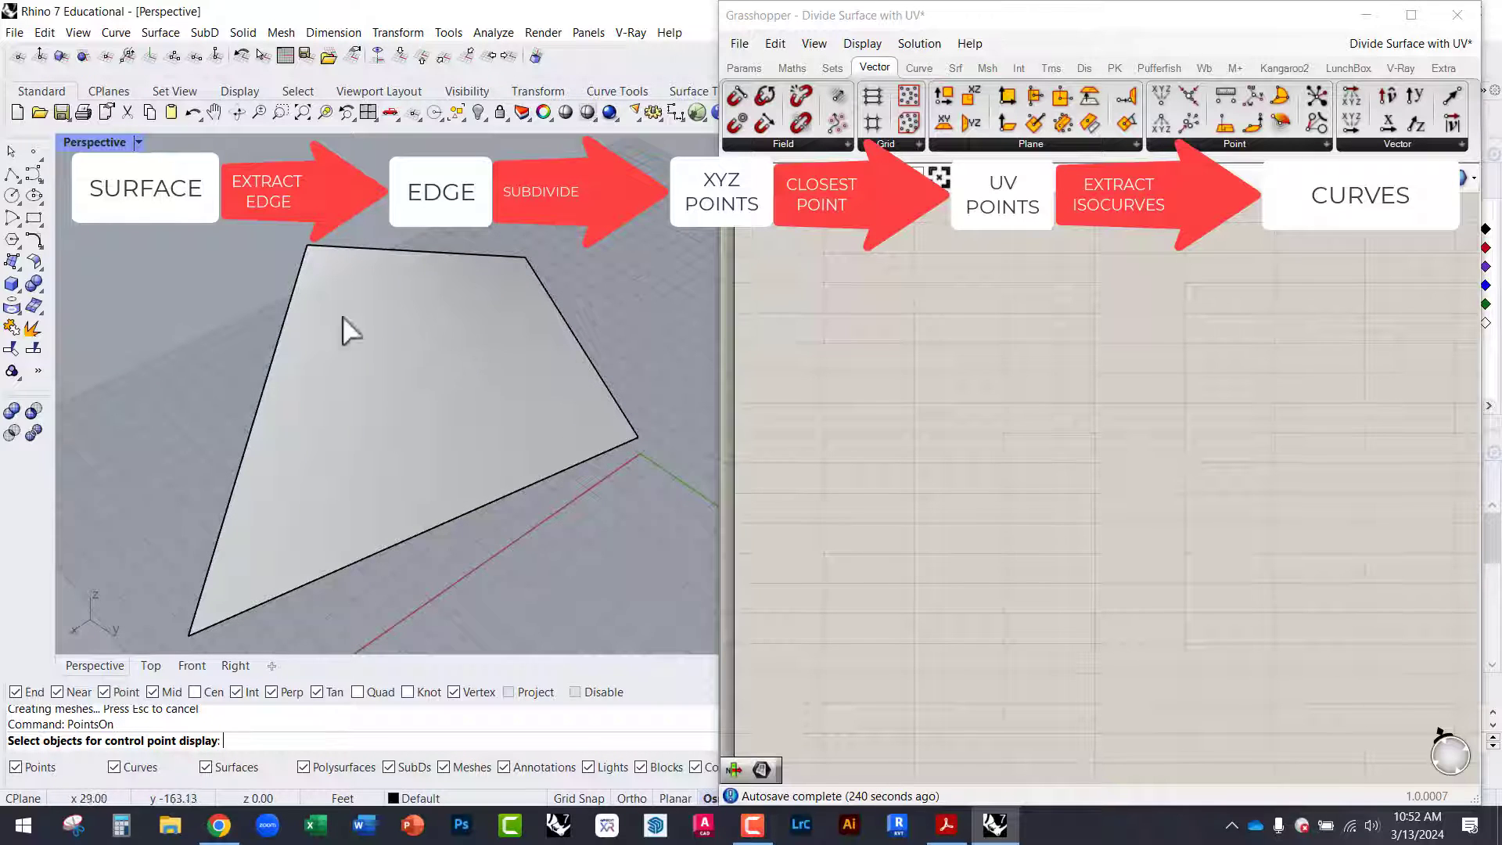
right_click(376, 337)
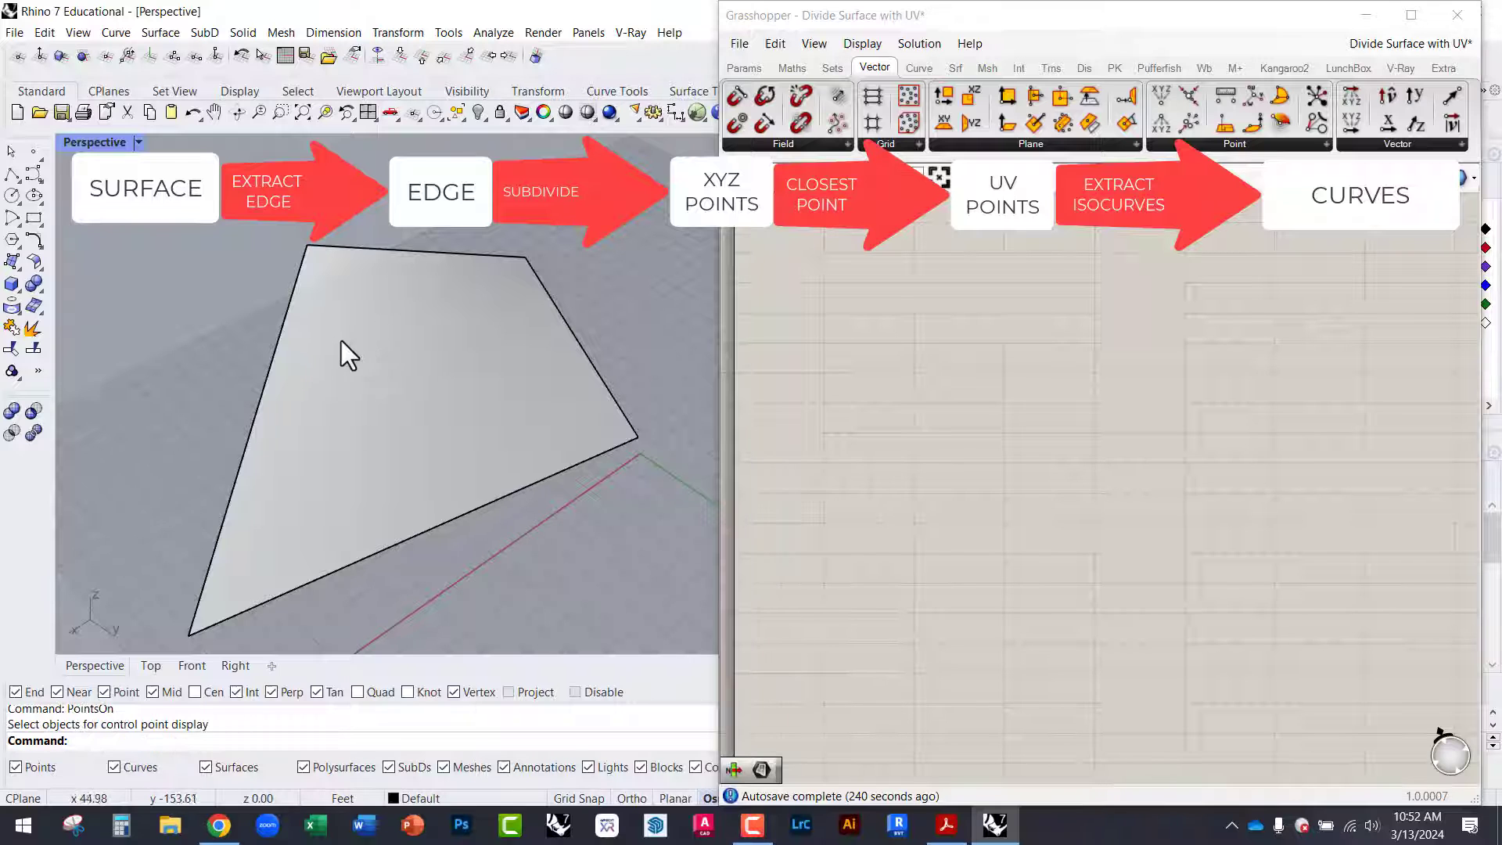
right_drag(341, 342, 468, 290)
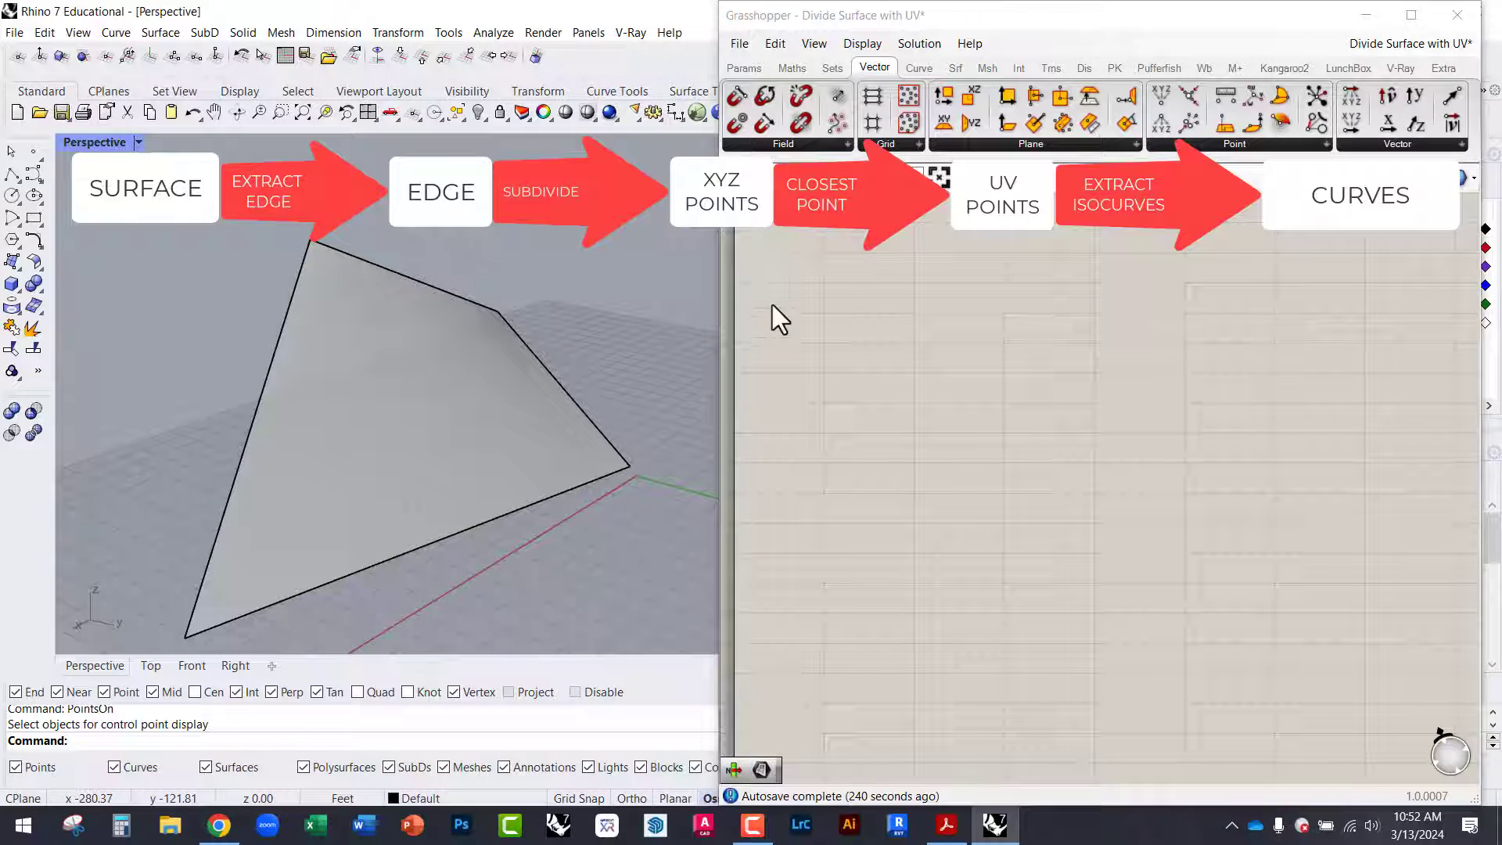
right_drag(594, 314, 359, 345)
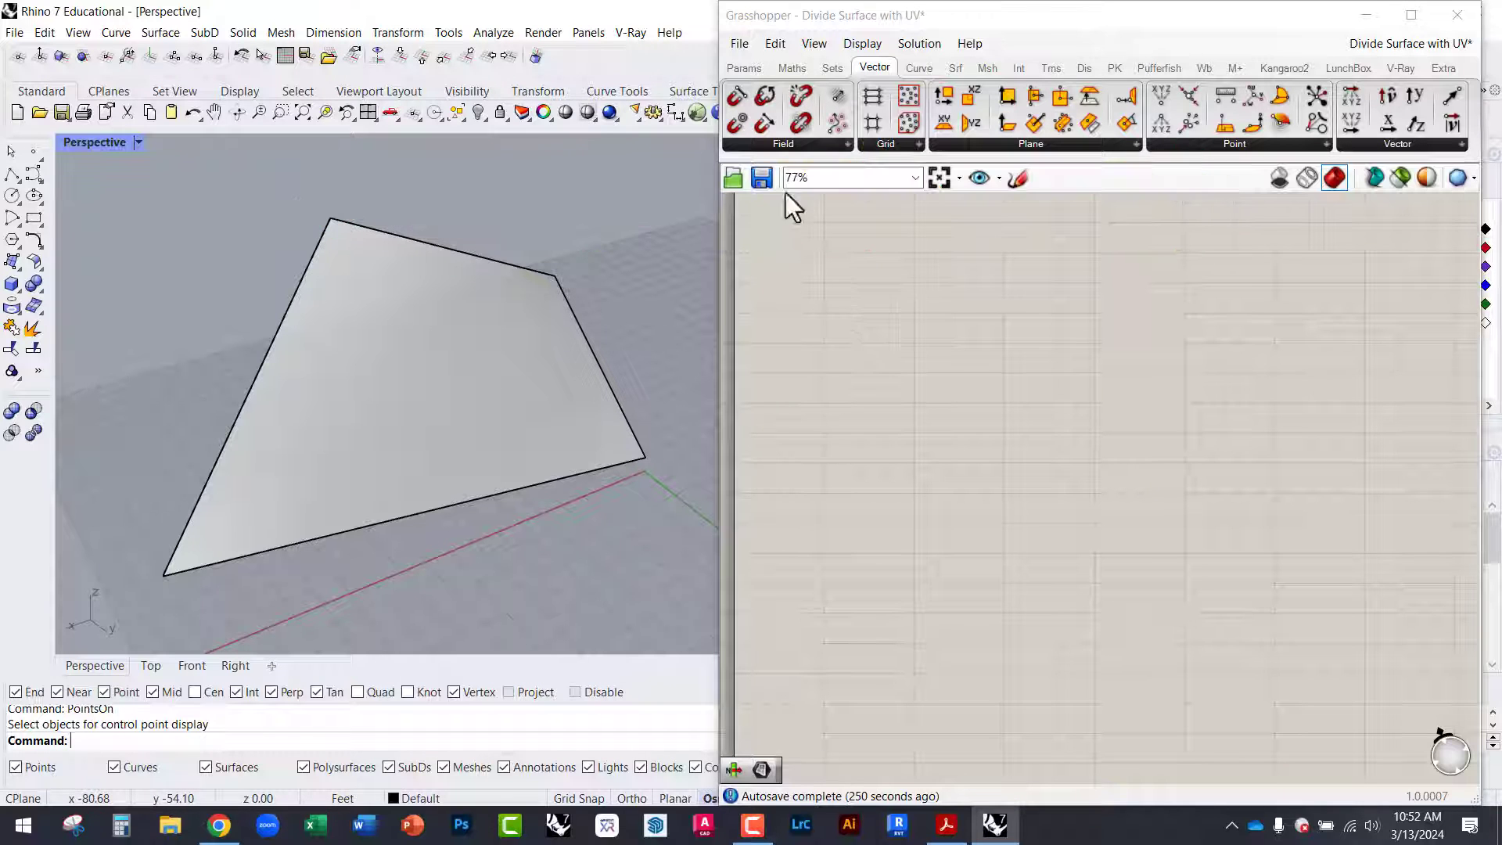
Place a Surface parameter on the empty Grasshopper canvas.
click(743, 70)
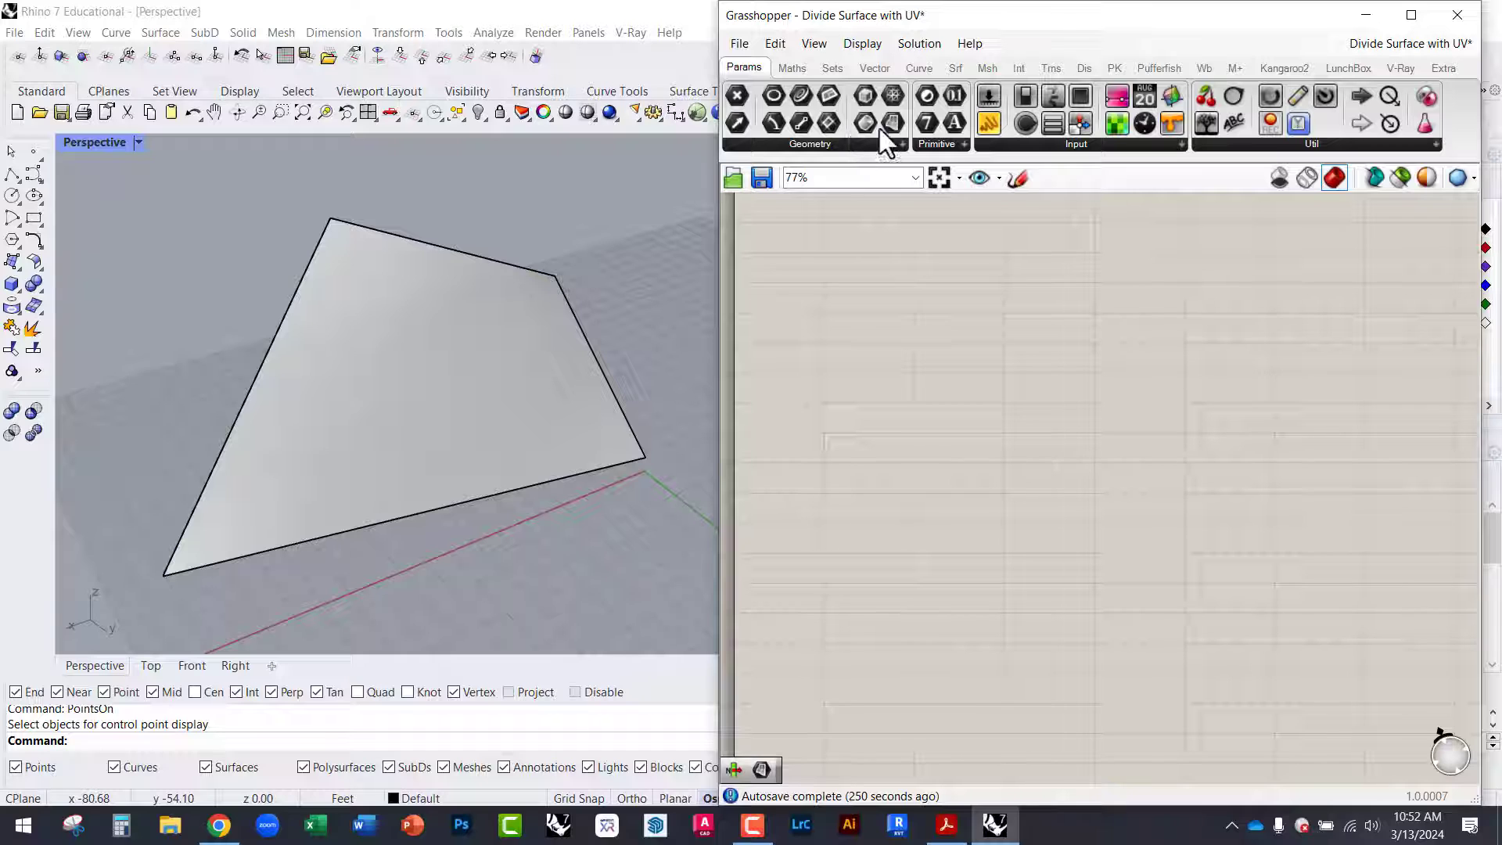
drag(891, 123, 891, 329)
scroll(887, 321, up, 6)
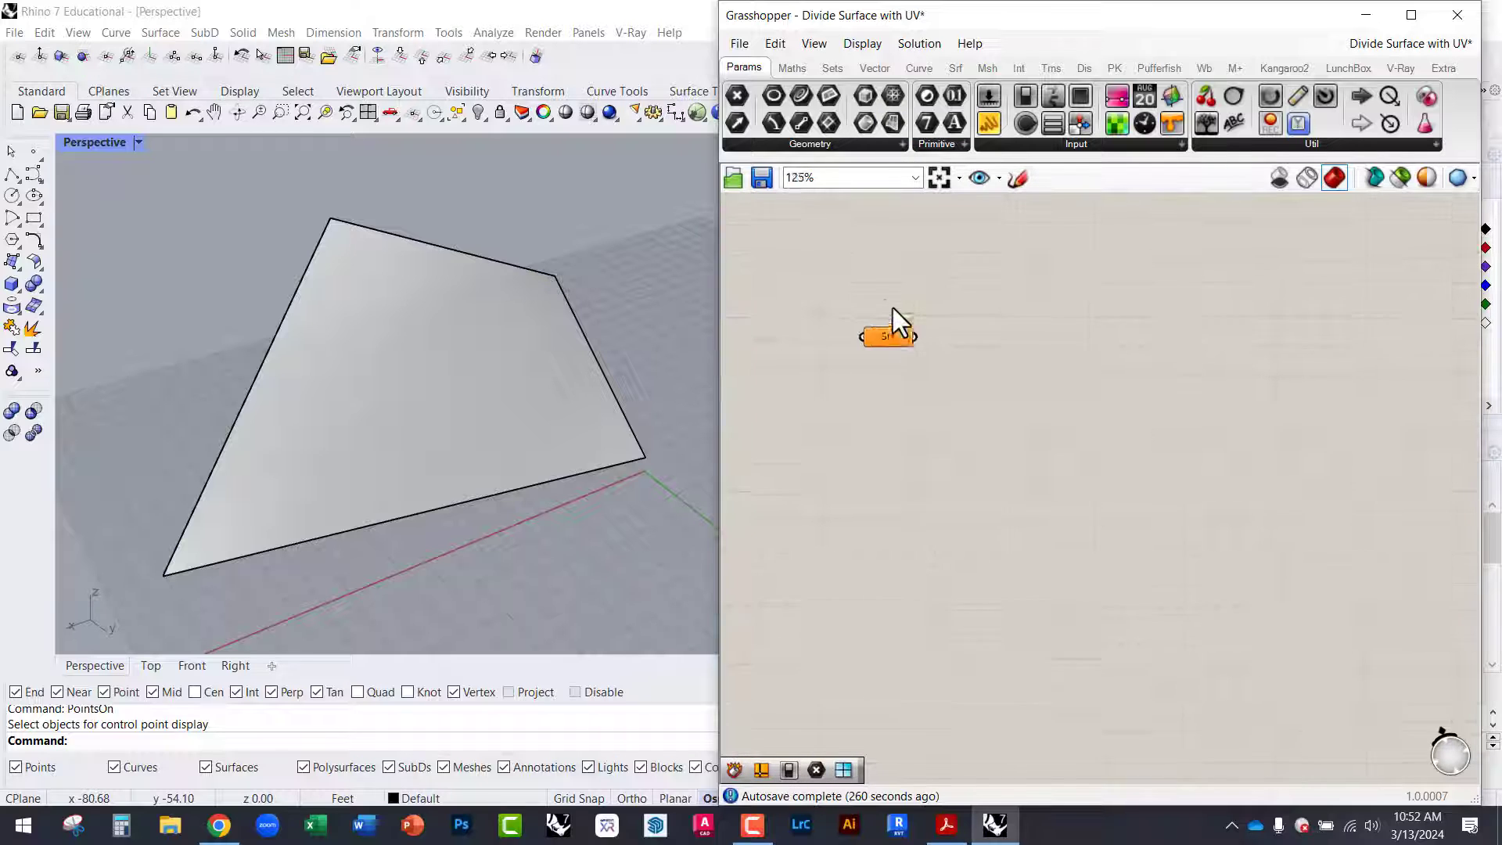
drag(883, 327, 923, 409)
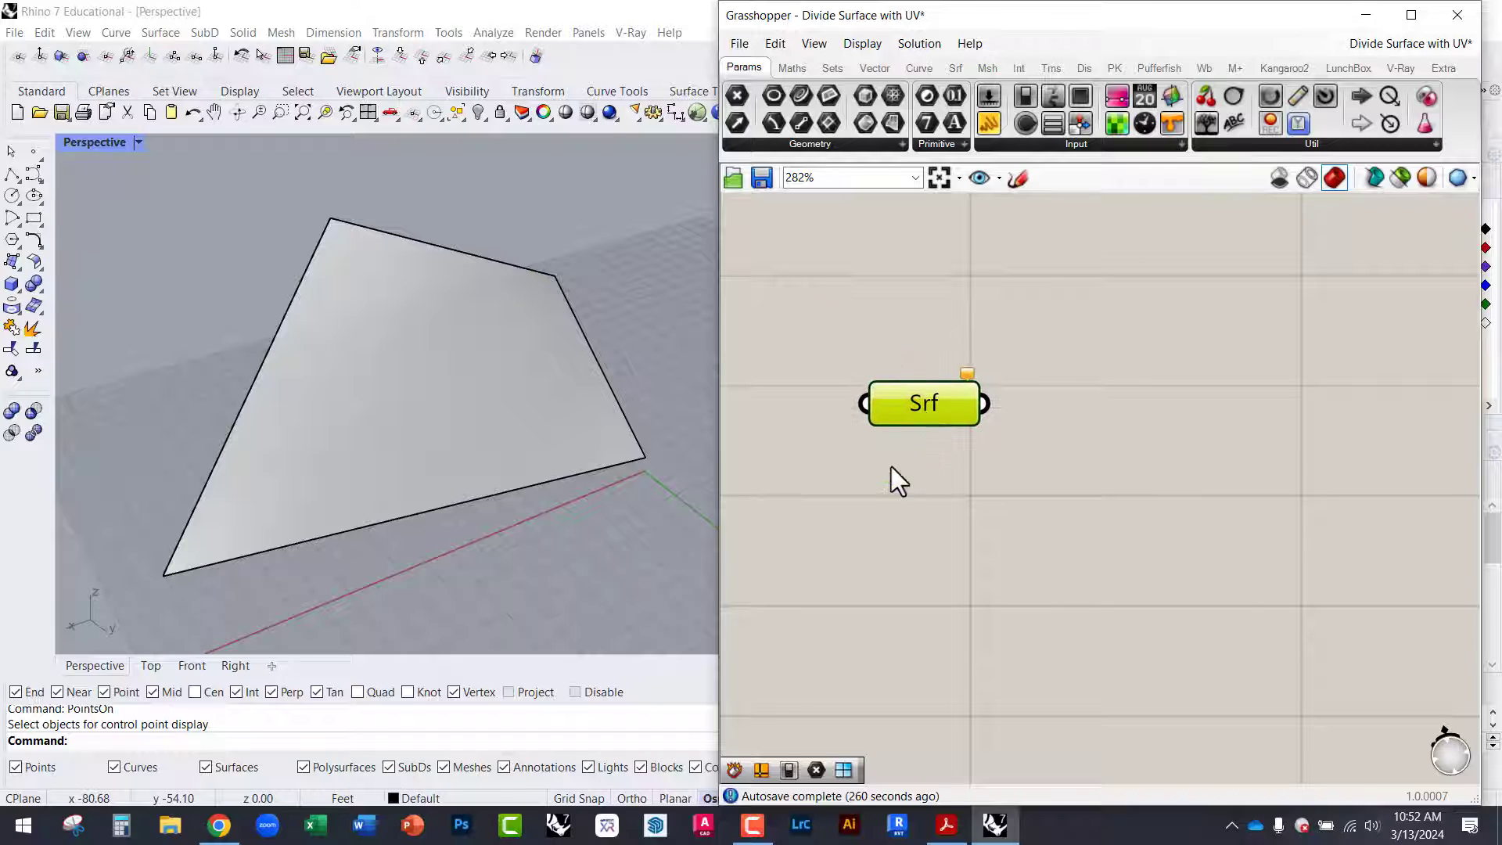
right_drag(978, 527, 984, 491)
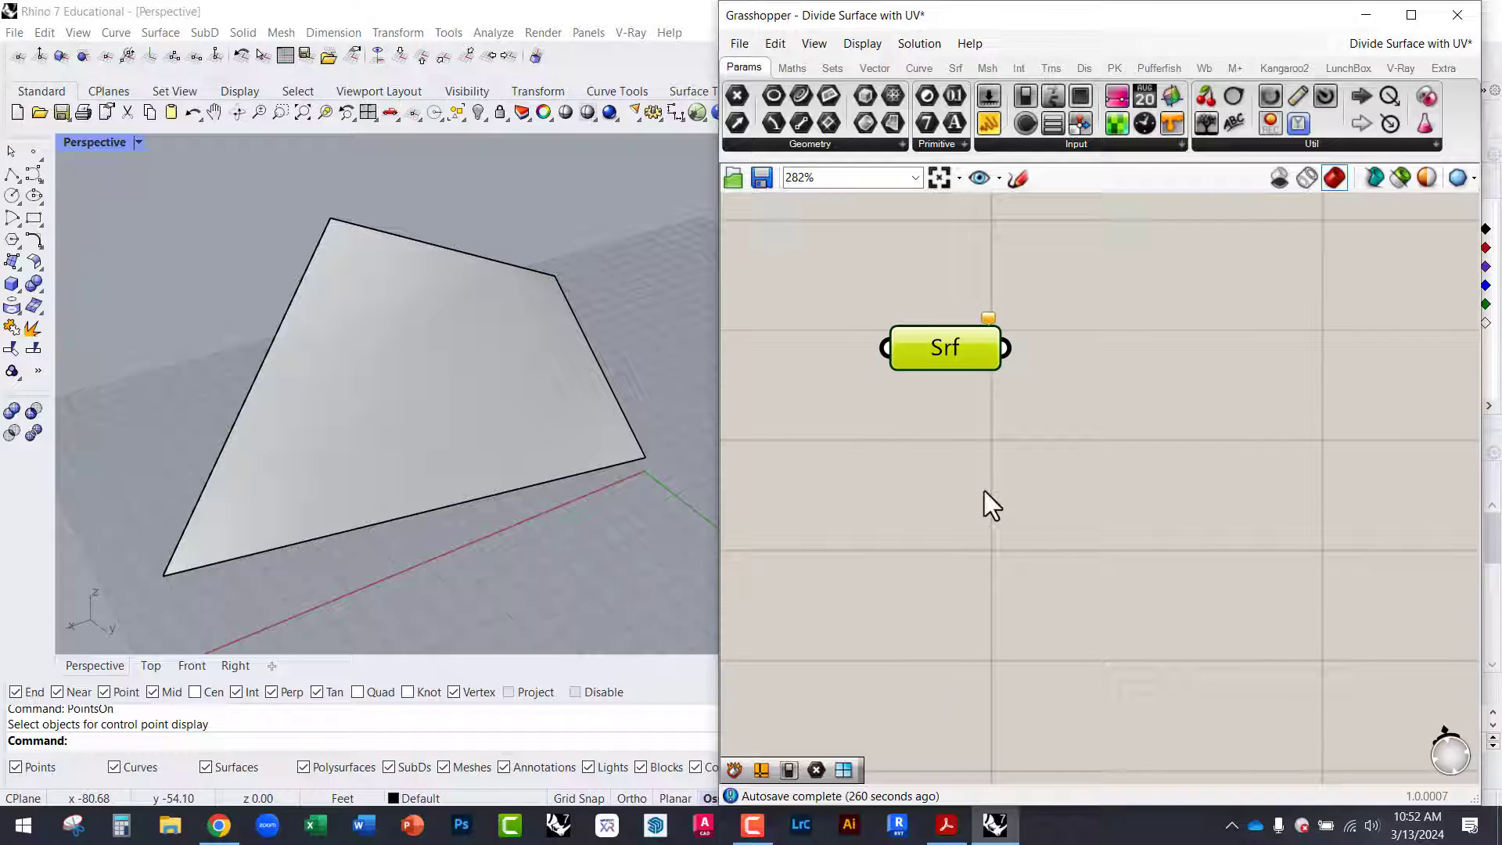
double_click(900, 487)
text(srf)
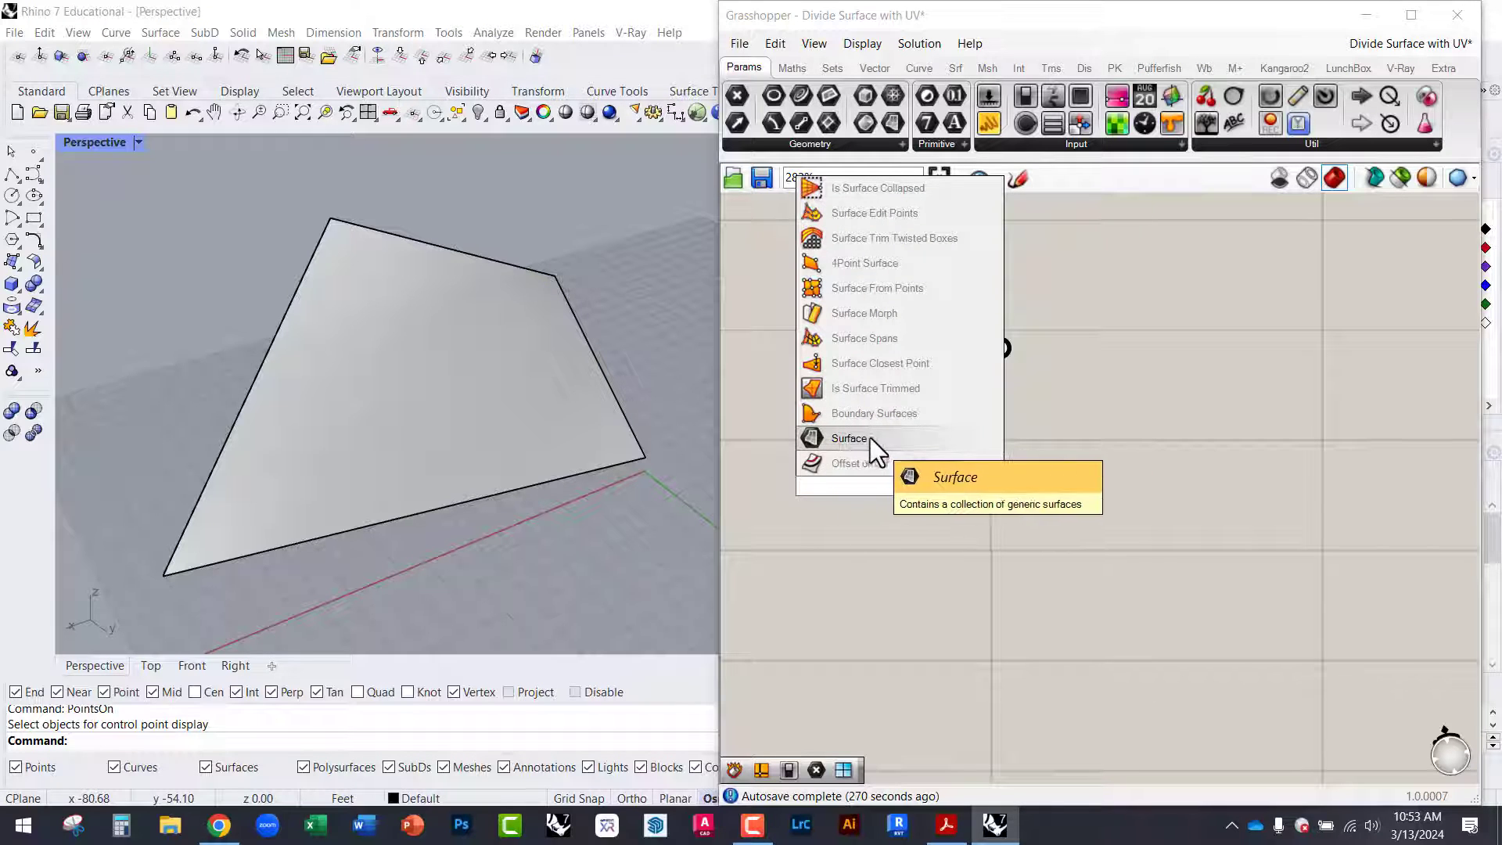
key(Escape)
Reference the warped Rhino surface in the Surface parameter as a single surface.
mouse_move(950, 369)
mouse_down()
mouse_move(908, 406)
mouse_move(968, 401)
mouse_move(937, 382)
mouse_up()
click(421, 373)
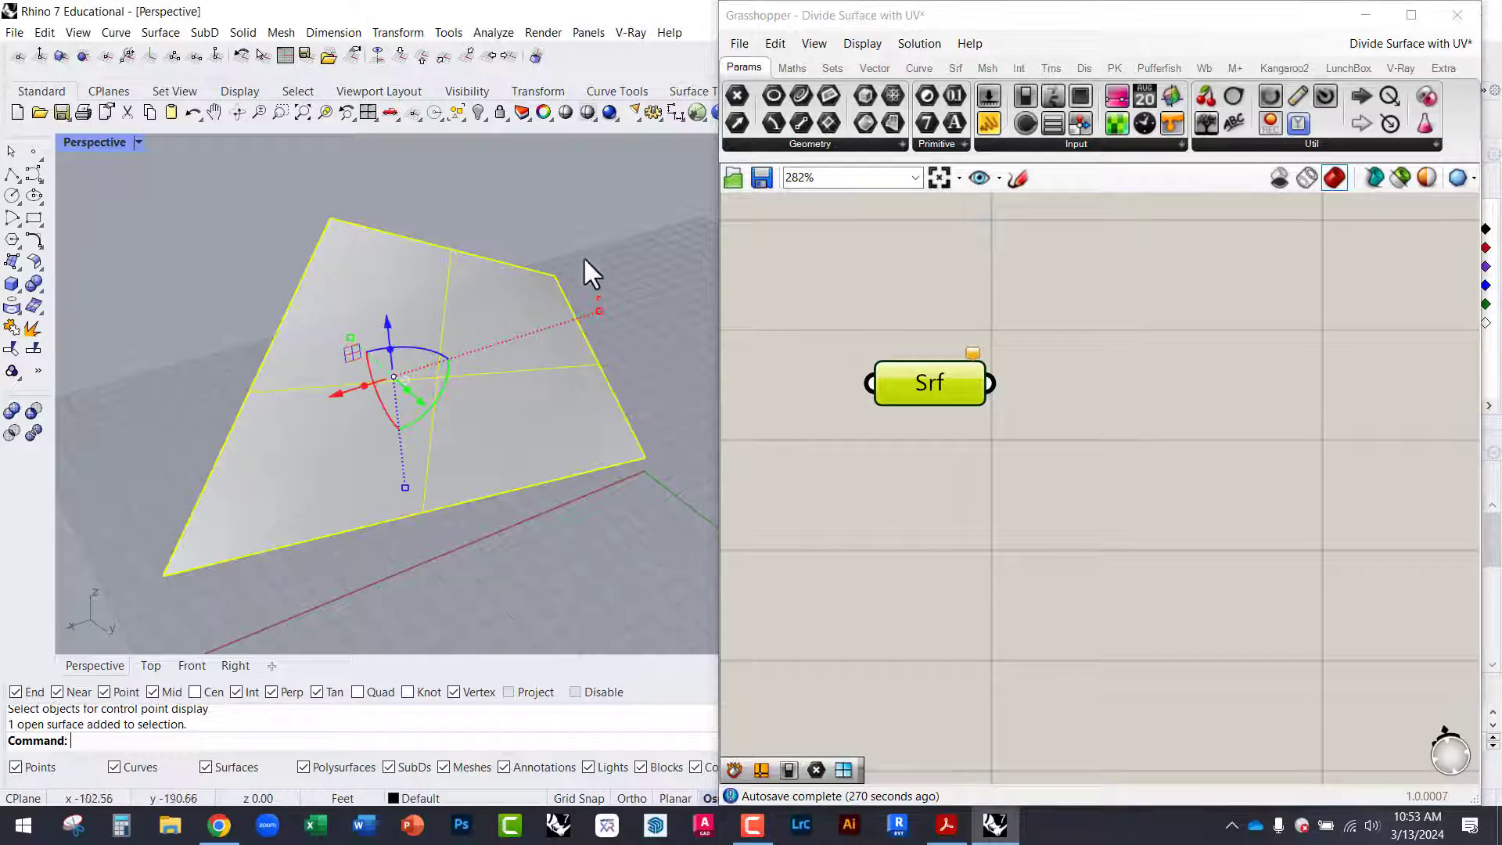
click(574, 255)
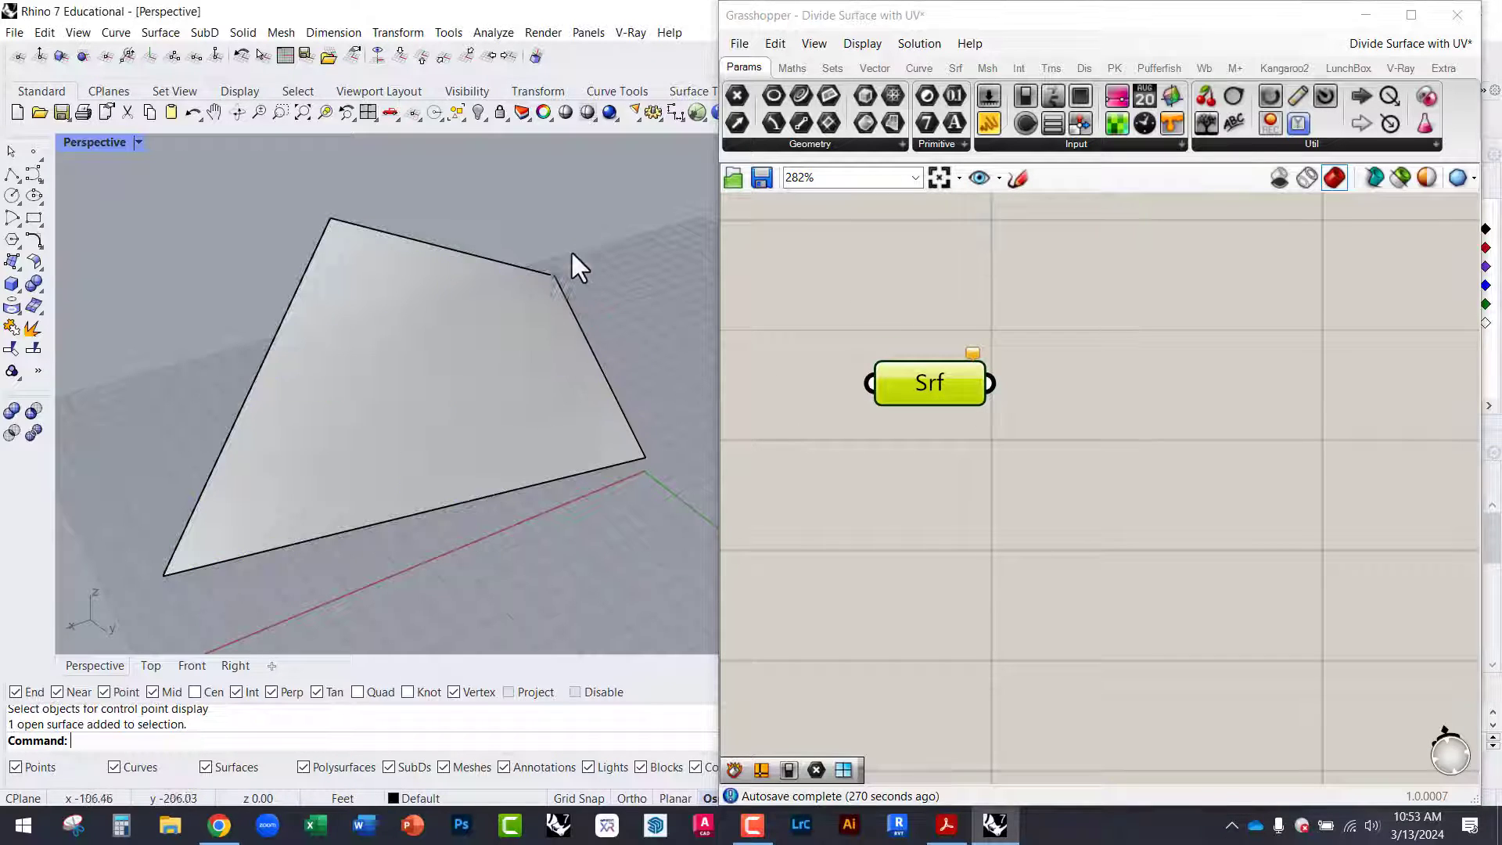
right_click(926, 388)
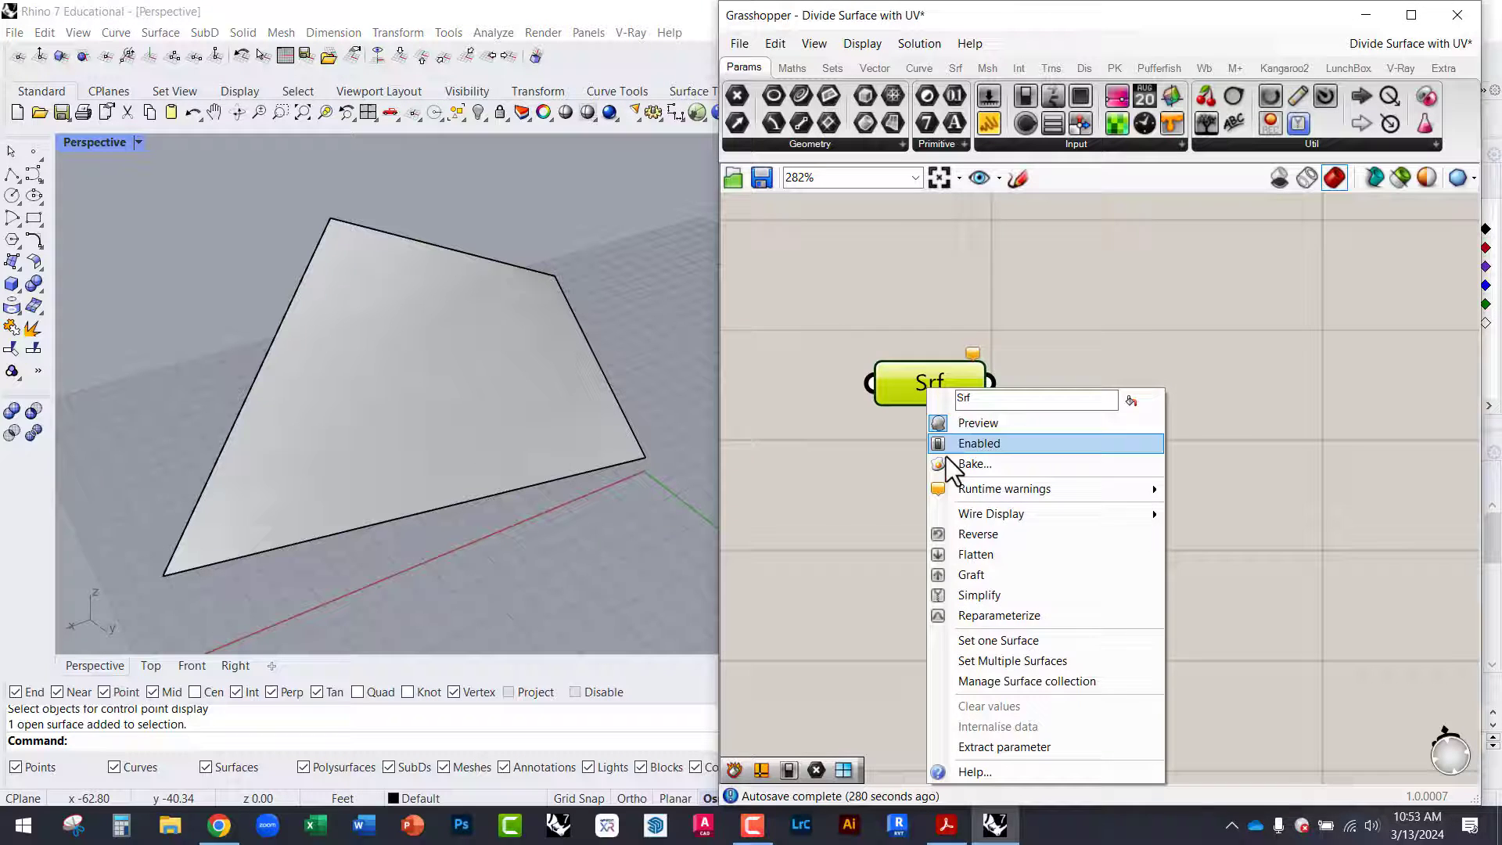
click(1008, 640)
click(471, 372)
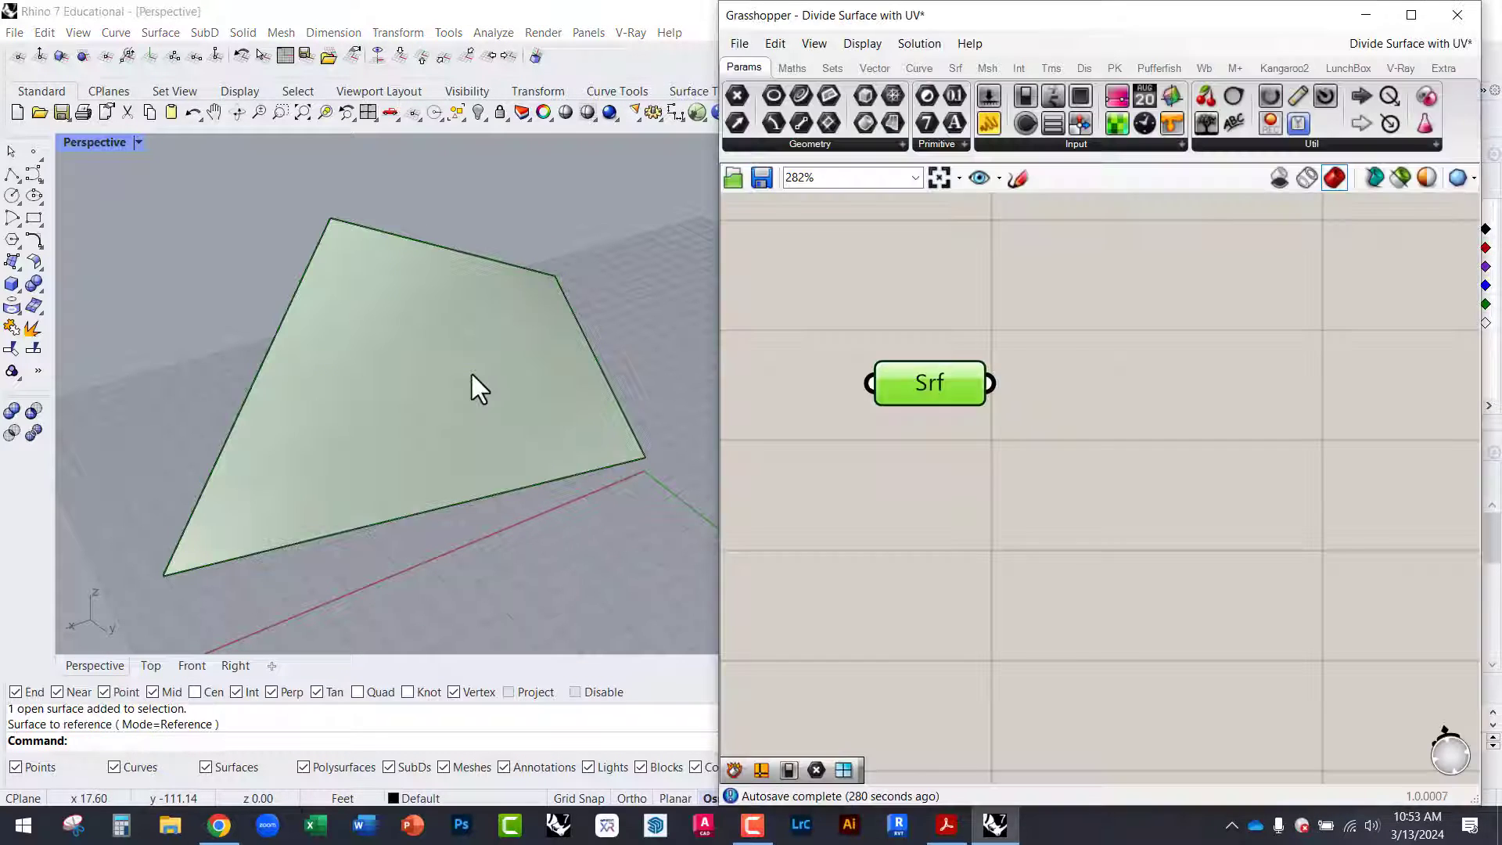
Examine the referenced surface from several angles and reposition the Surface parameter to free canvas space beside it.
right_drag(437, 469, 615, 320)
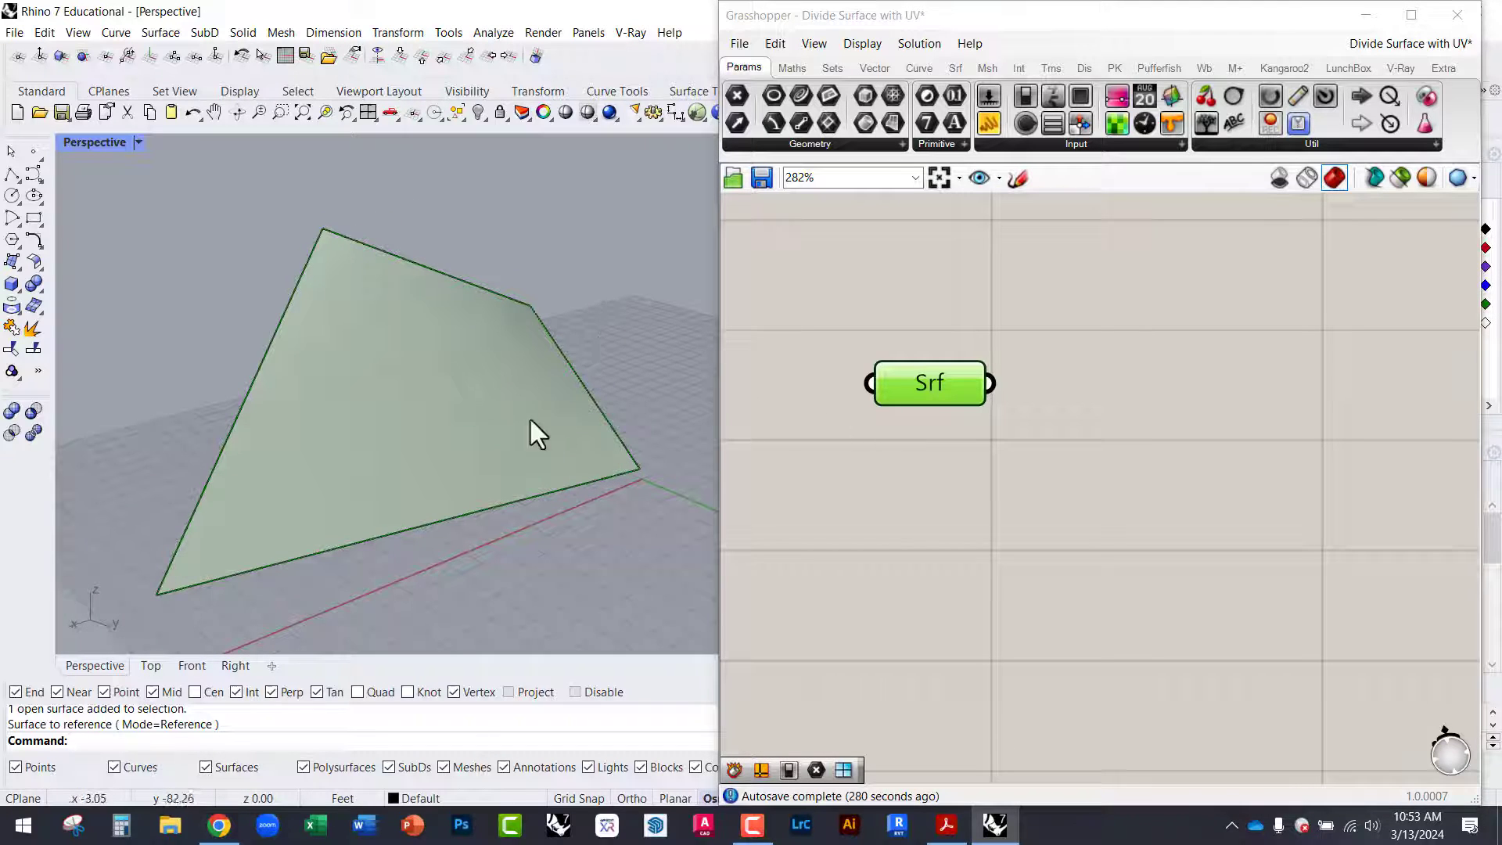
mouse_move(548, 329)
right_down()
mouse_move(529, 302)
mouse_move(543, 359)
mouse_move(570, 329)
right_up()
drag(911, 389, 861, 395)
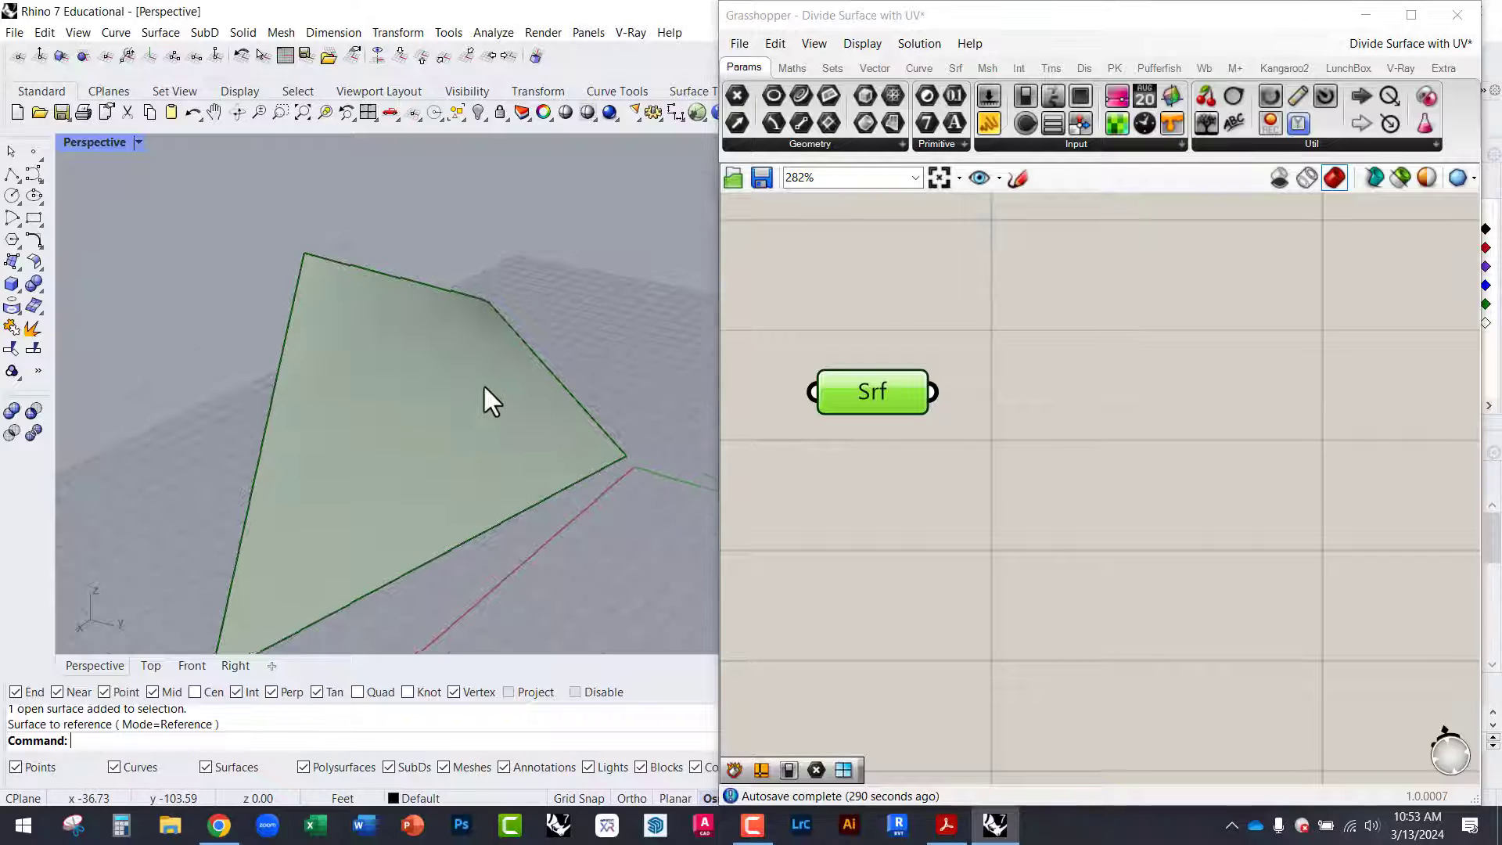
mouse_move(482, 383)
right_down()
mouse_move(469, 473)
mouse_move(485, 391)
right_up()
mouse_move(894, 395)
mouse_down()
mouse_move(919, 388)
mouse_move(904, 388)
mouse_up()
click(976, 452)
right_drag(977, 453, 884, 420)
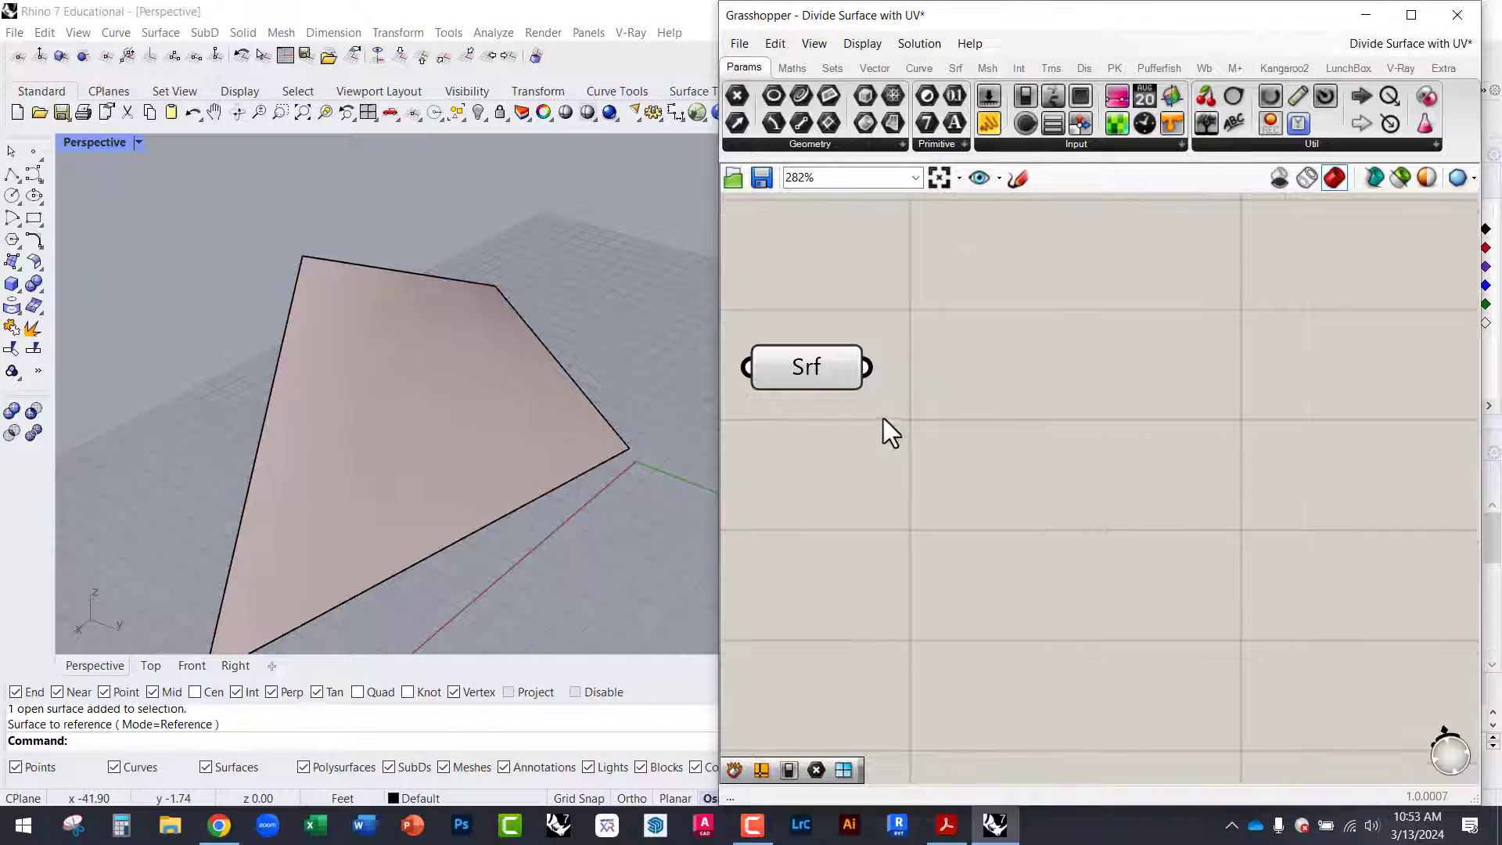
scroll(303, 282, down, 3)
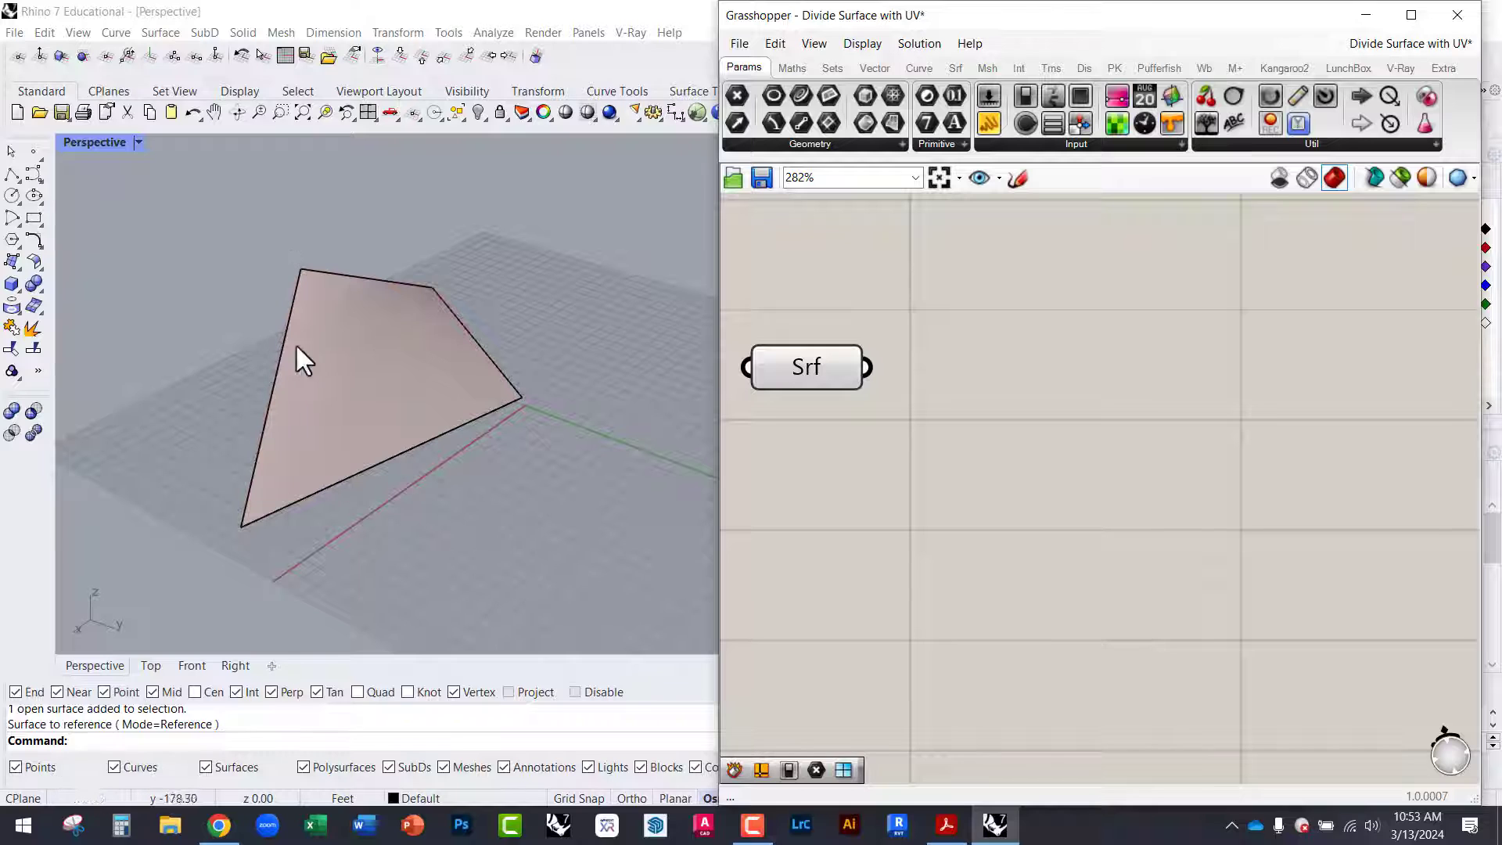
Add a Deconstruct Brep component beside the Surface parameter and widen the Grasshopper window.
double_click(981, 399)
text(dec)
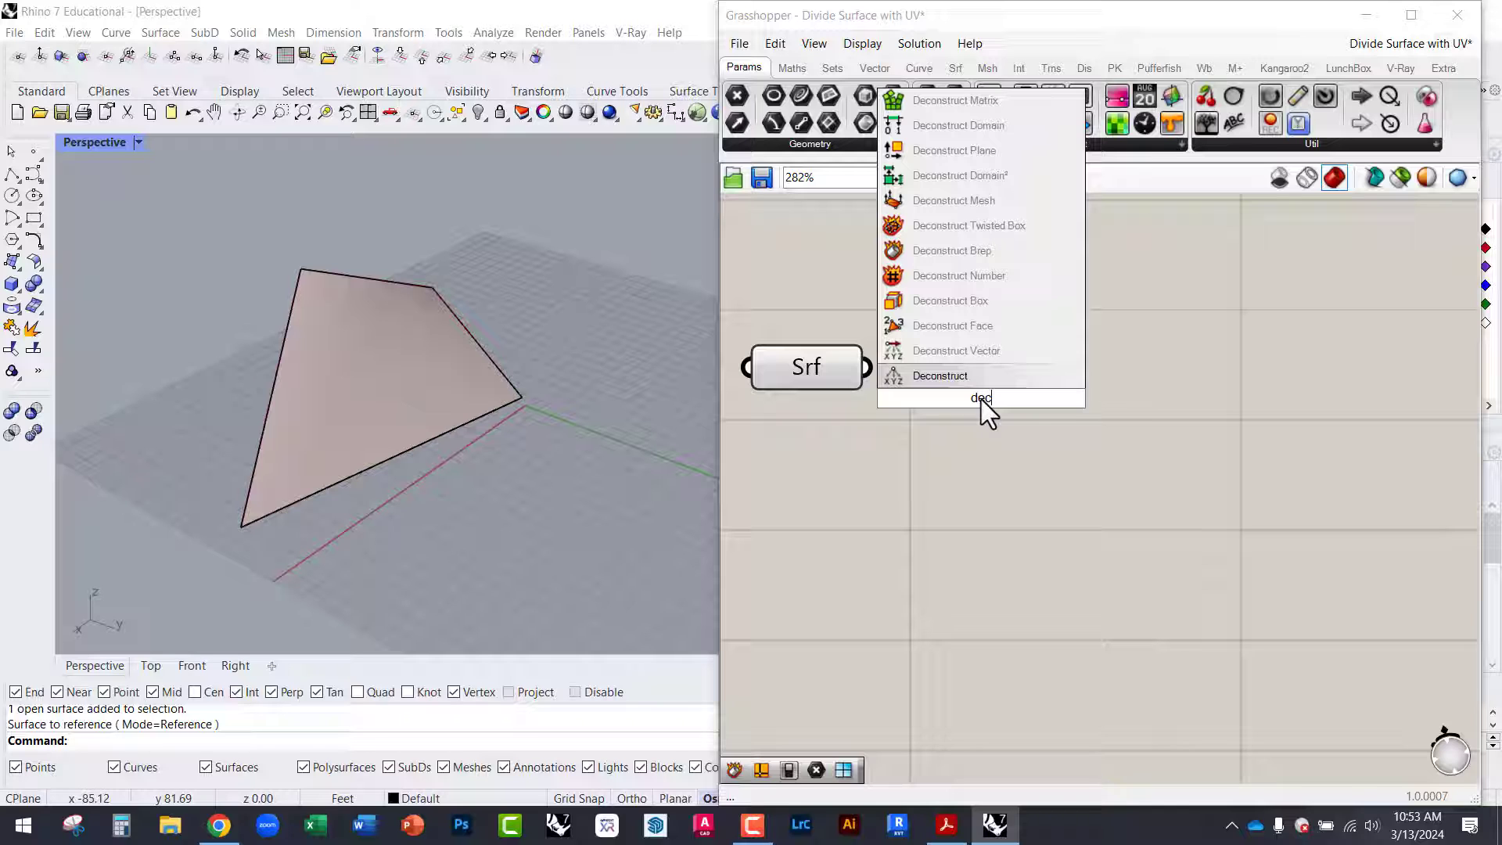
click(979, 252)
drag(986, 386, 1042, 408)
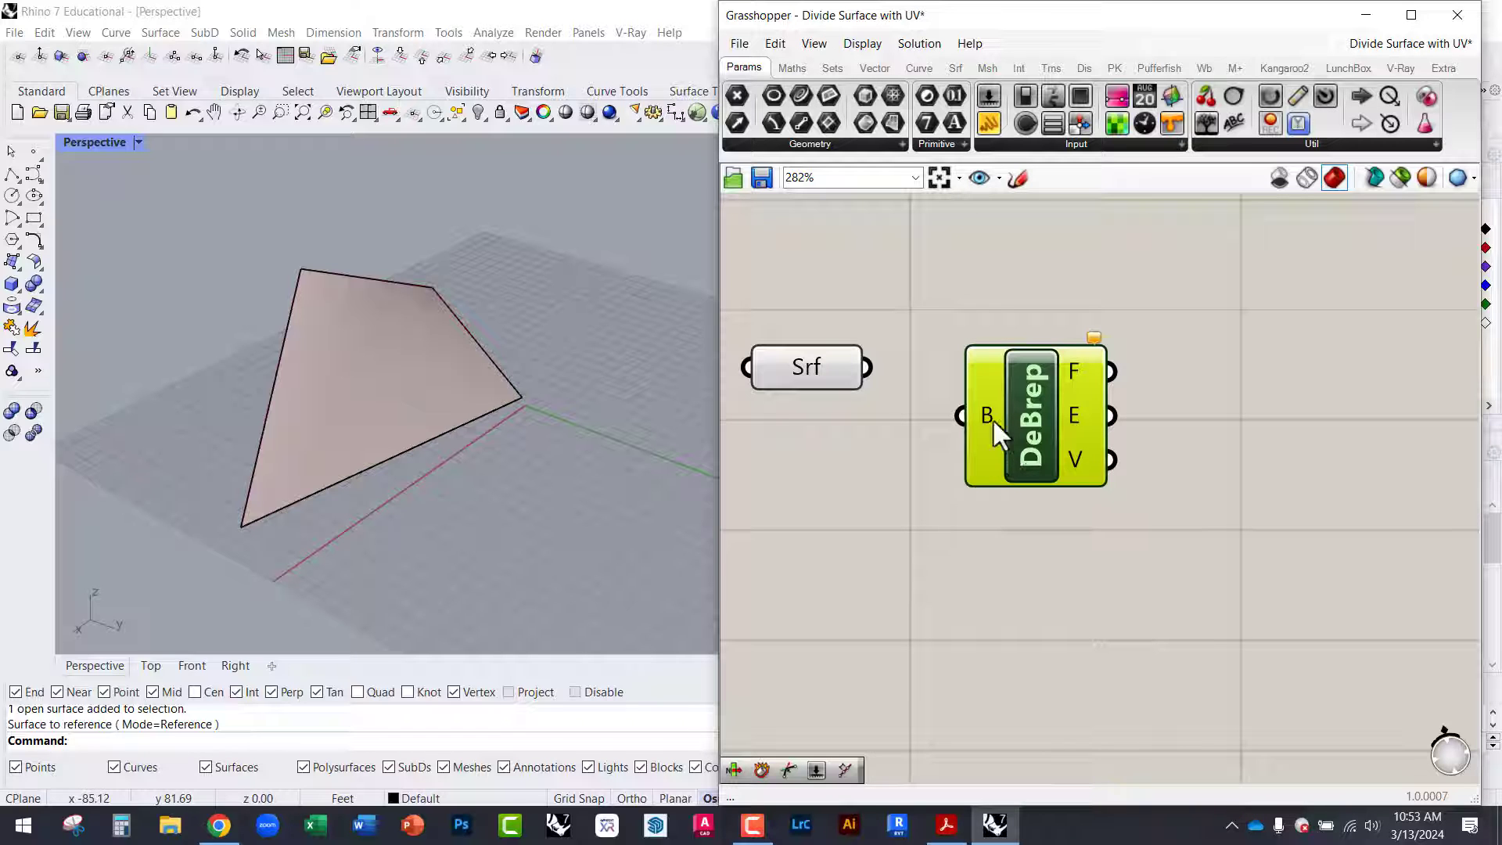
drag(719, 238, 493, 238)
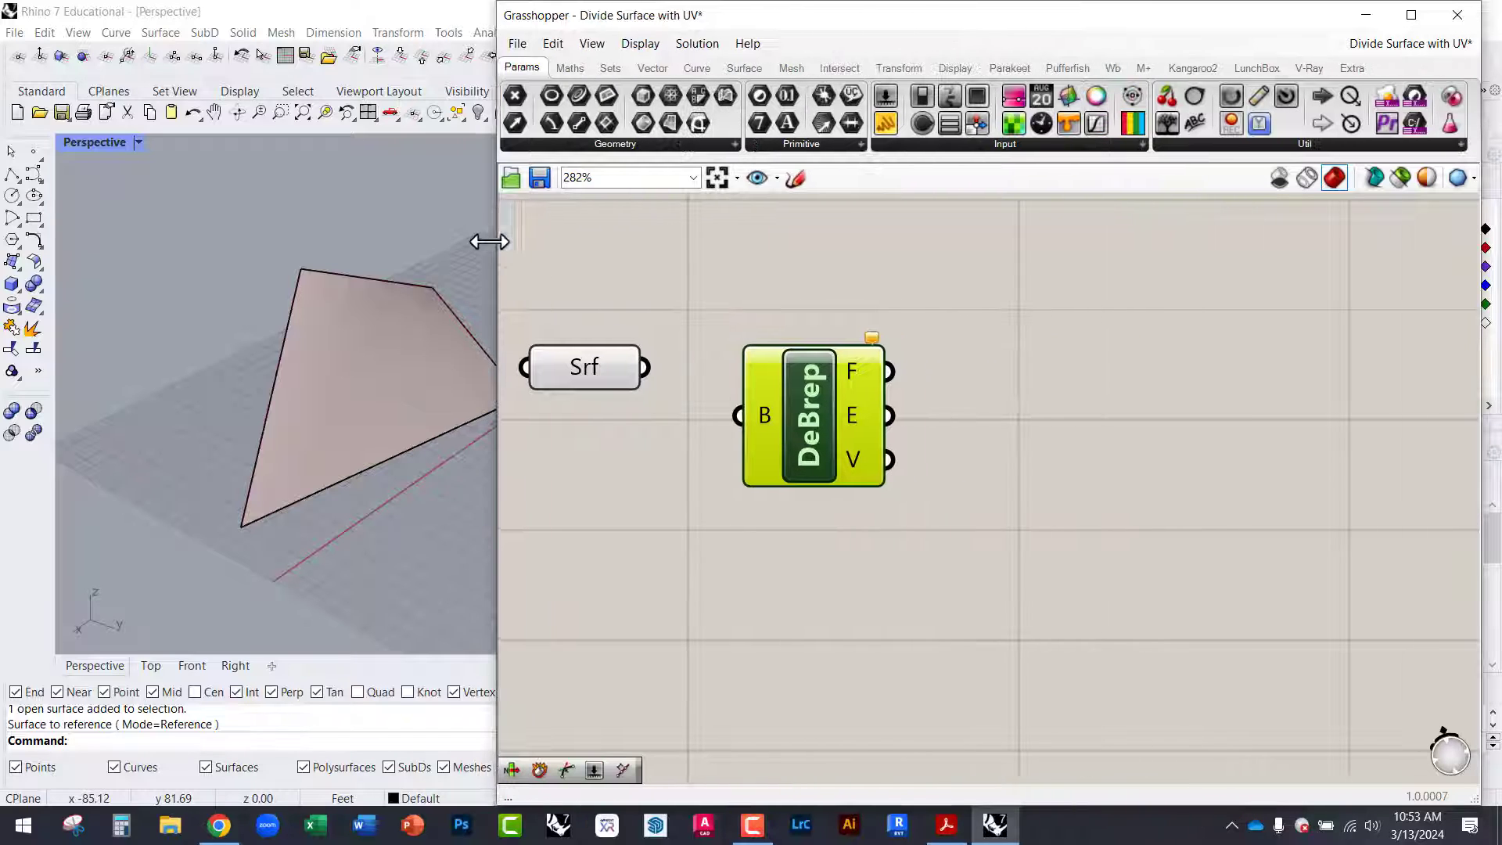
right_drag(171, 415, 384, 356)
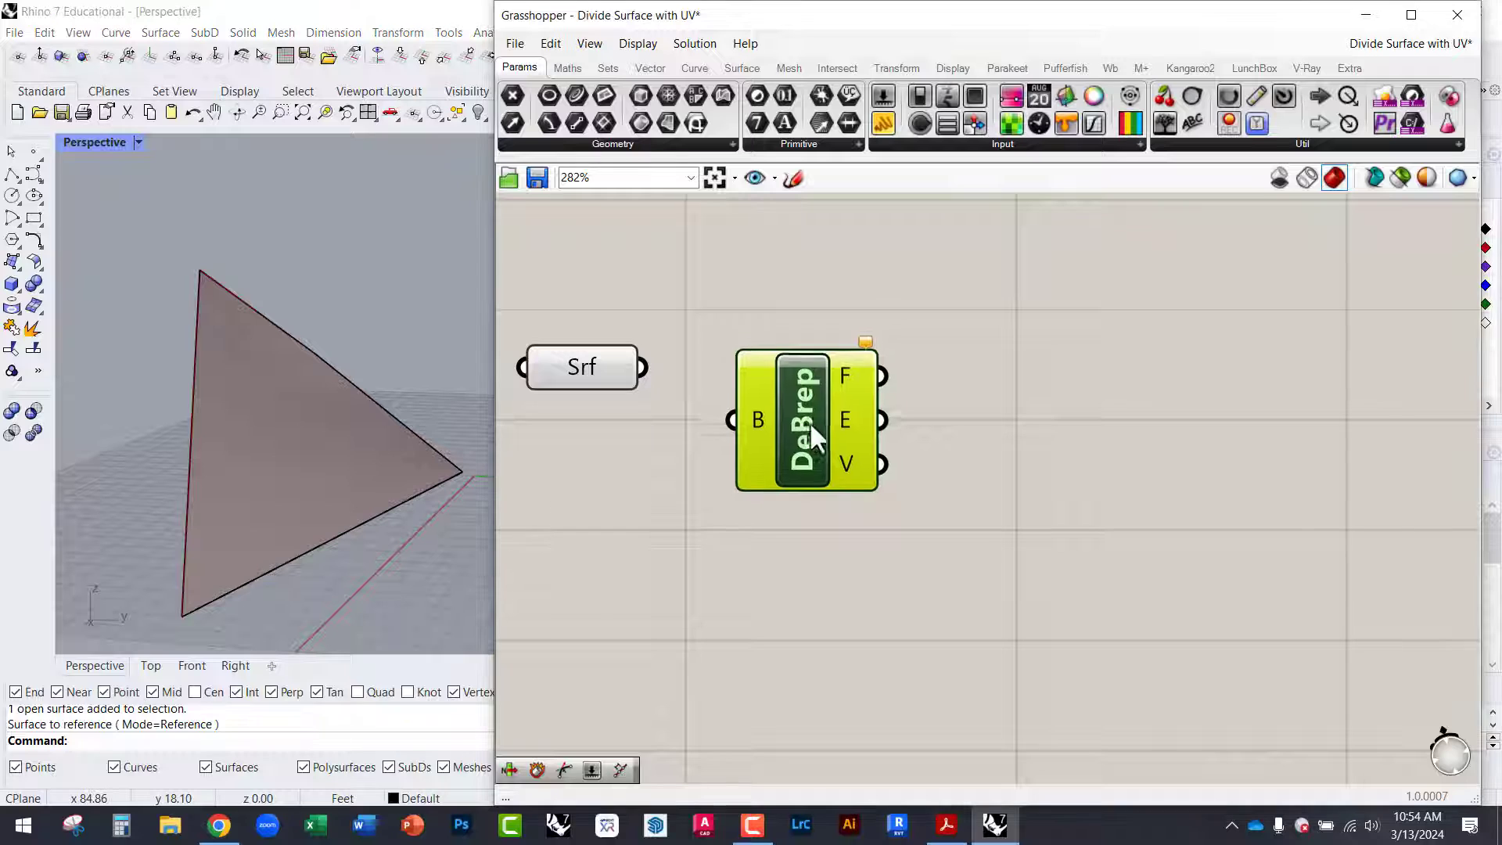
drag(810, 421, 838, 380)
Connect the Surface parameter to Deconstruct Brep's Brep input and inspect the extracted edges and corner vertices.
right_drag(614, 477, 719, 534)
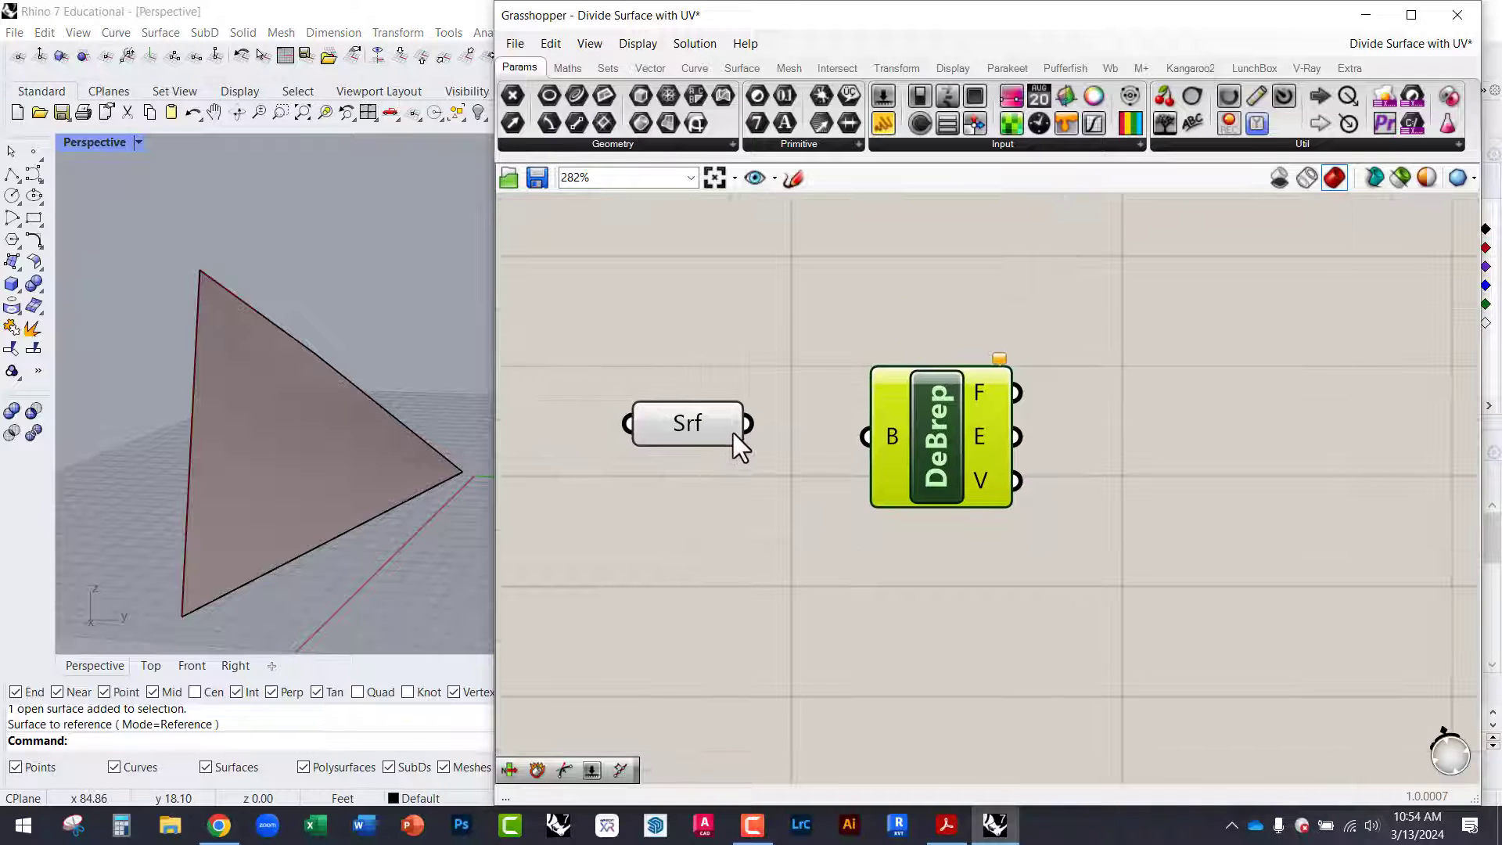
drag(743, 424, 847, 443)
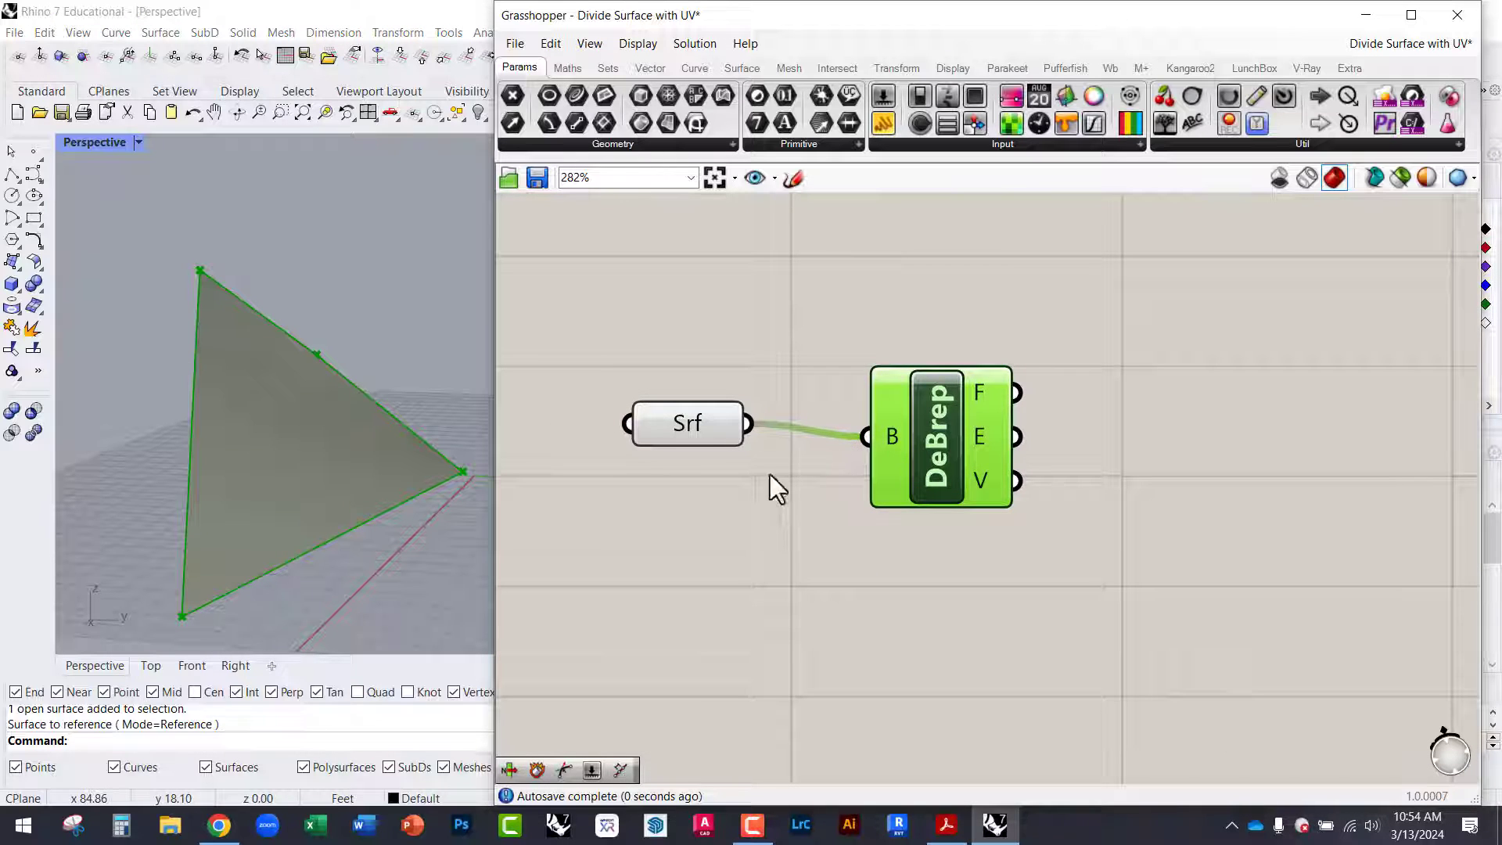
click(682, 321)
right_drag(477, 375, 352, 335)
click(926, 454)
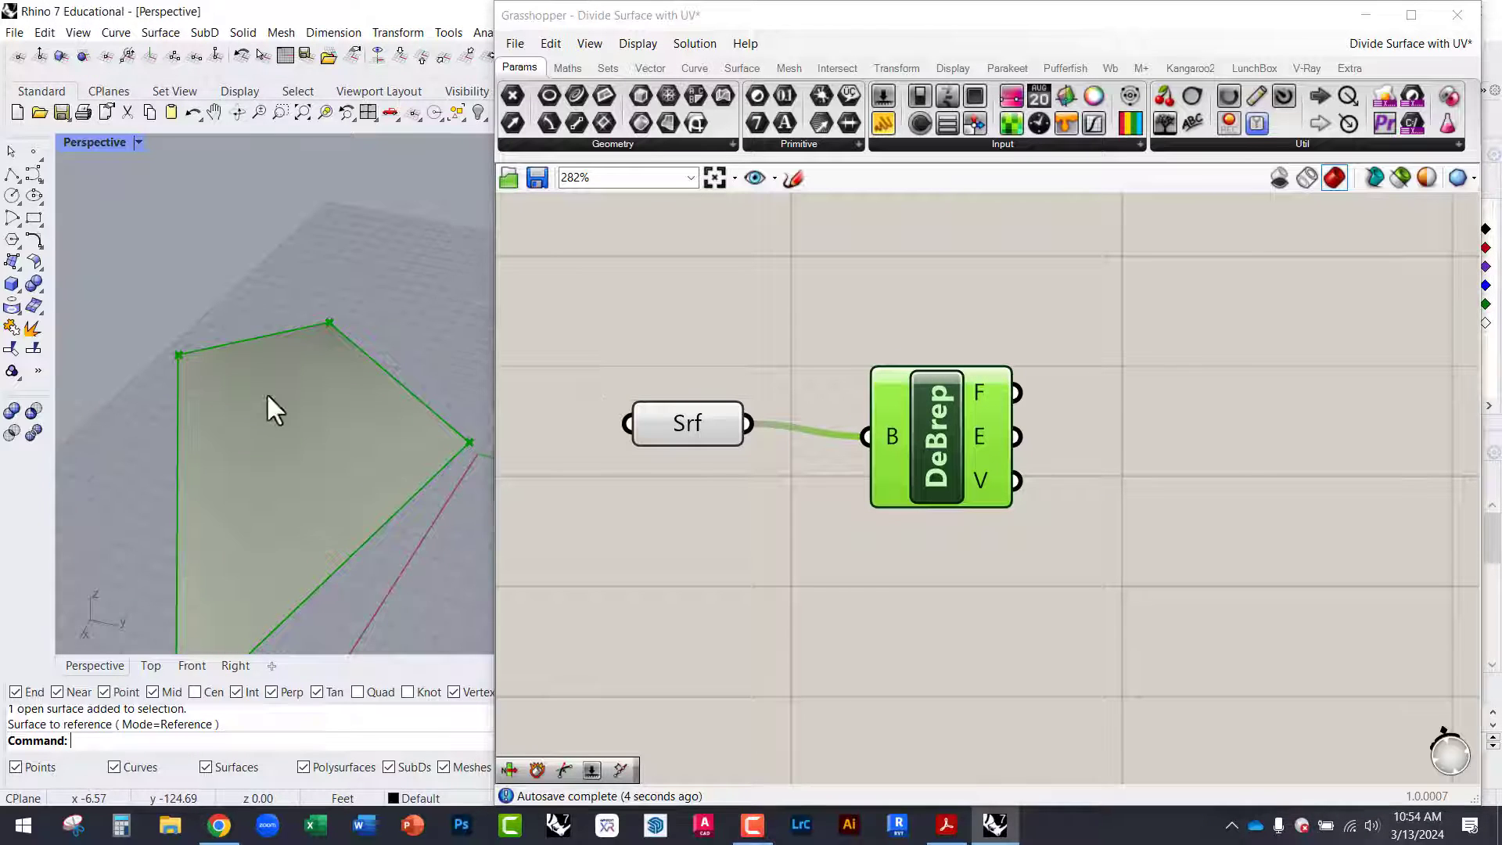
right_drag(268, 402, 201, 391)
scroll(101, 594, up, 5)
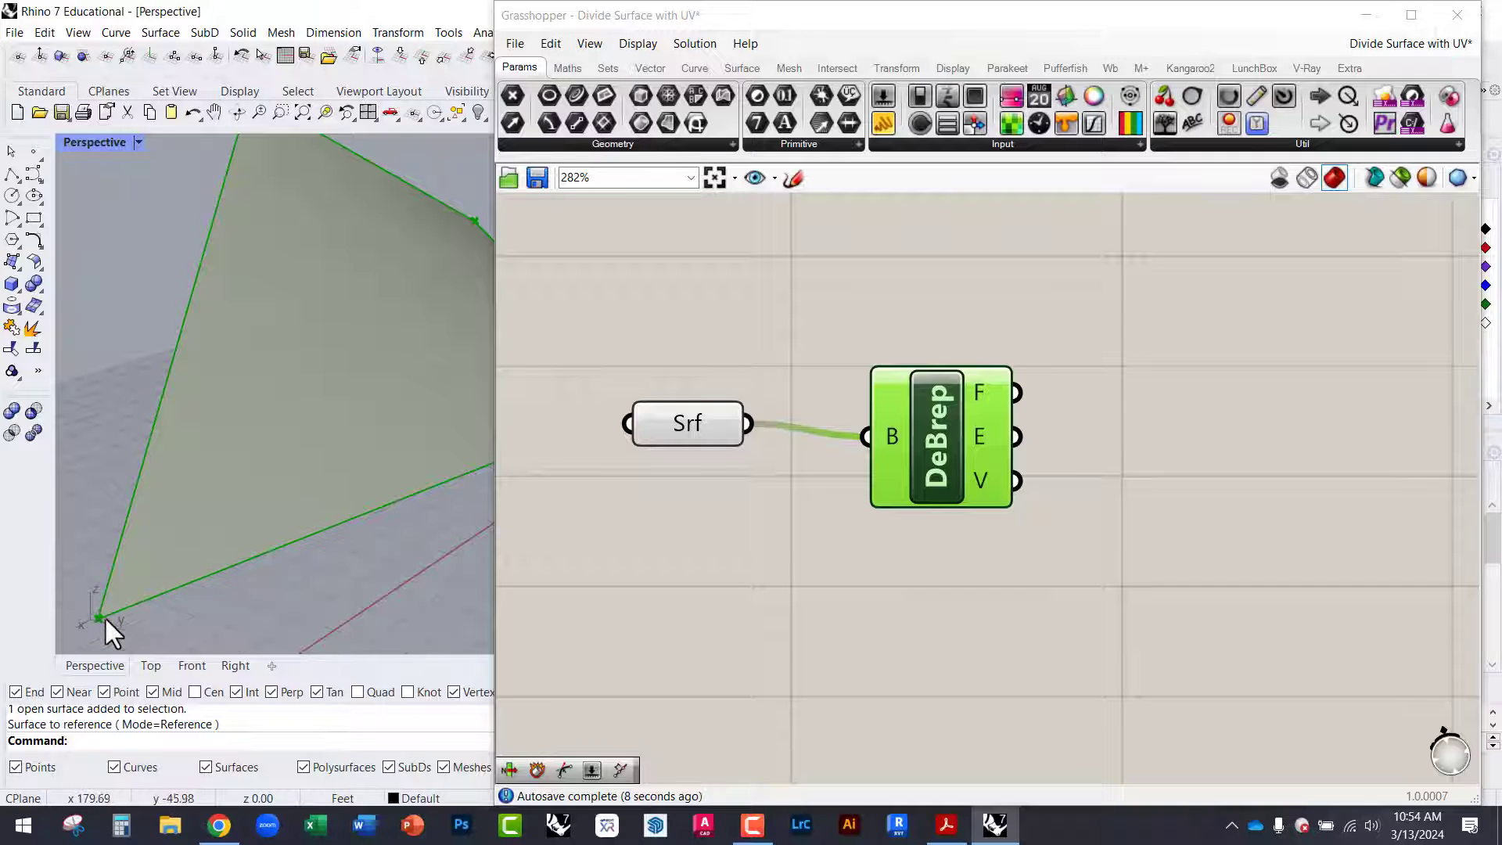
scroll(105, 617, down, 5)
drag(954, 473, 943, 460)
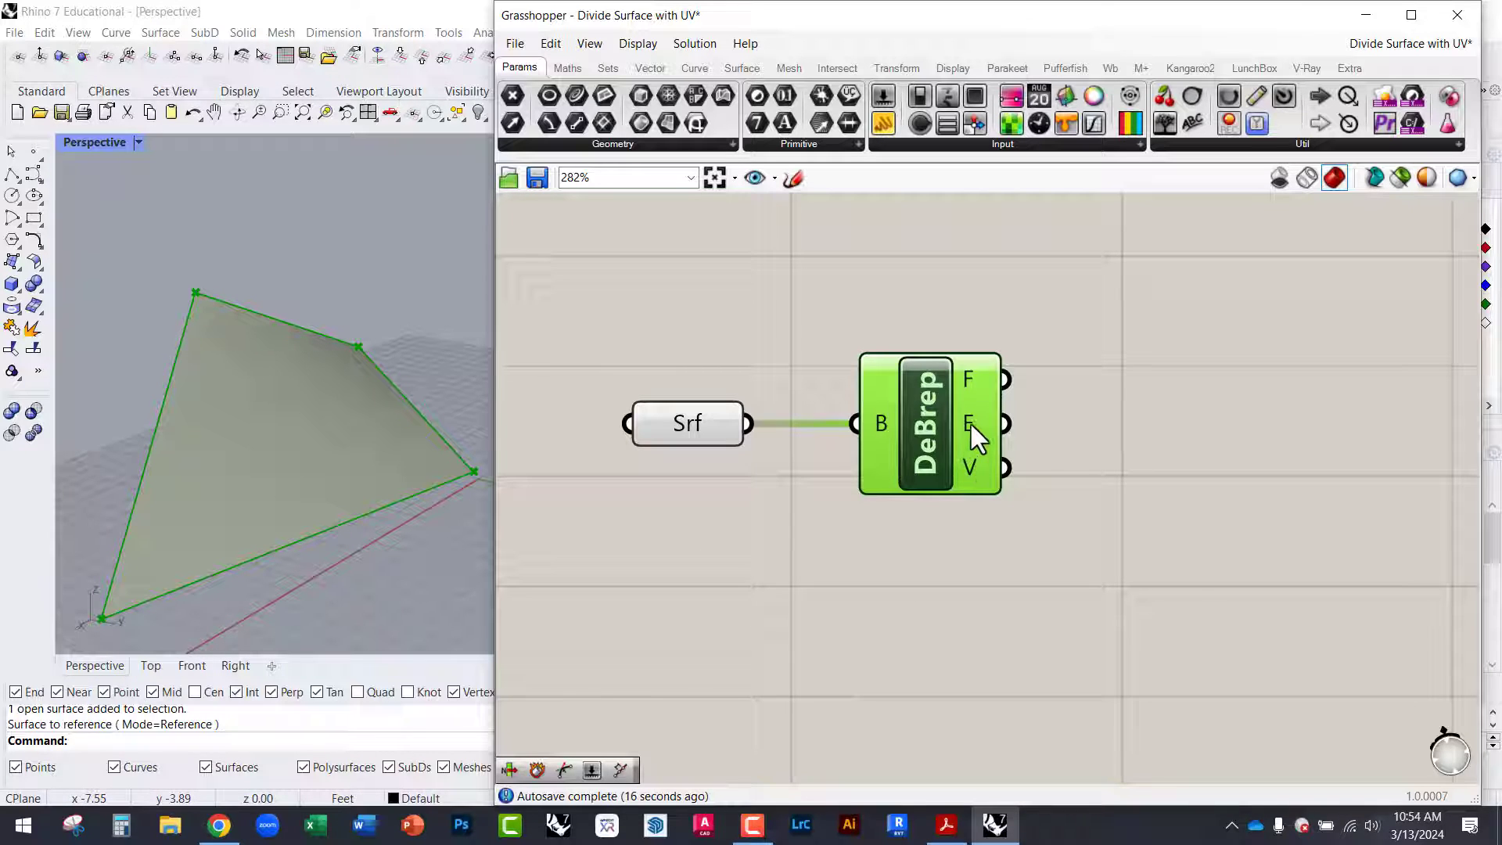
mouse_move(974, 421)
drag(919, 438, 929, 467)
Add a Curve parameter and connect it to the Edges output of Deconstruct Brep.
double_click(1163, 457)
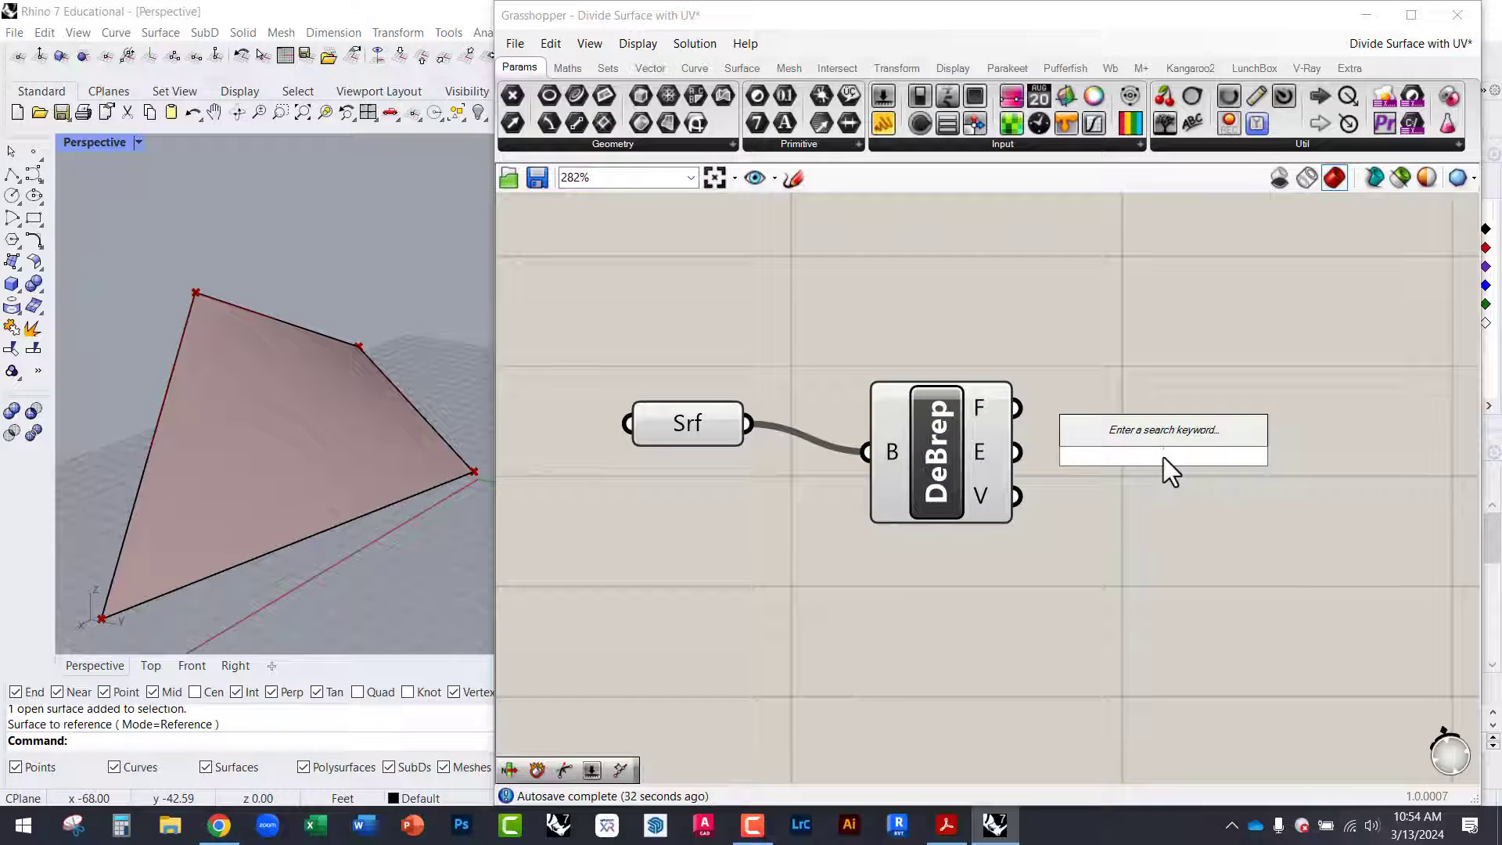
text(curve)
click(1132, 432)
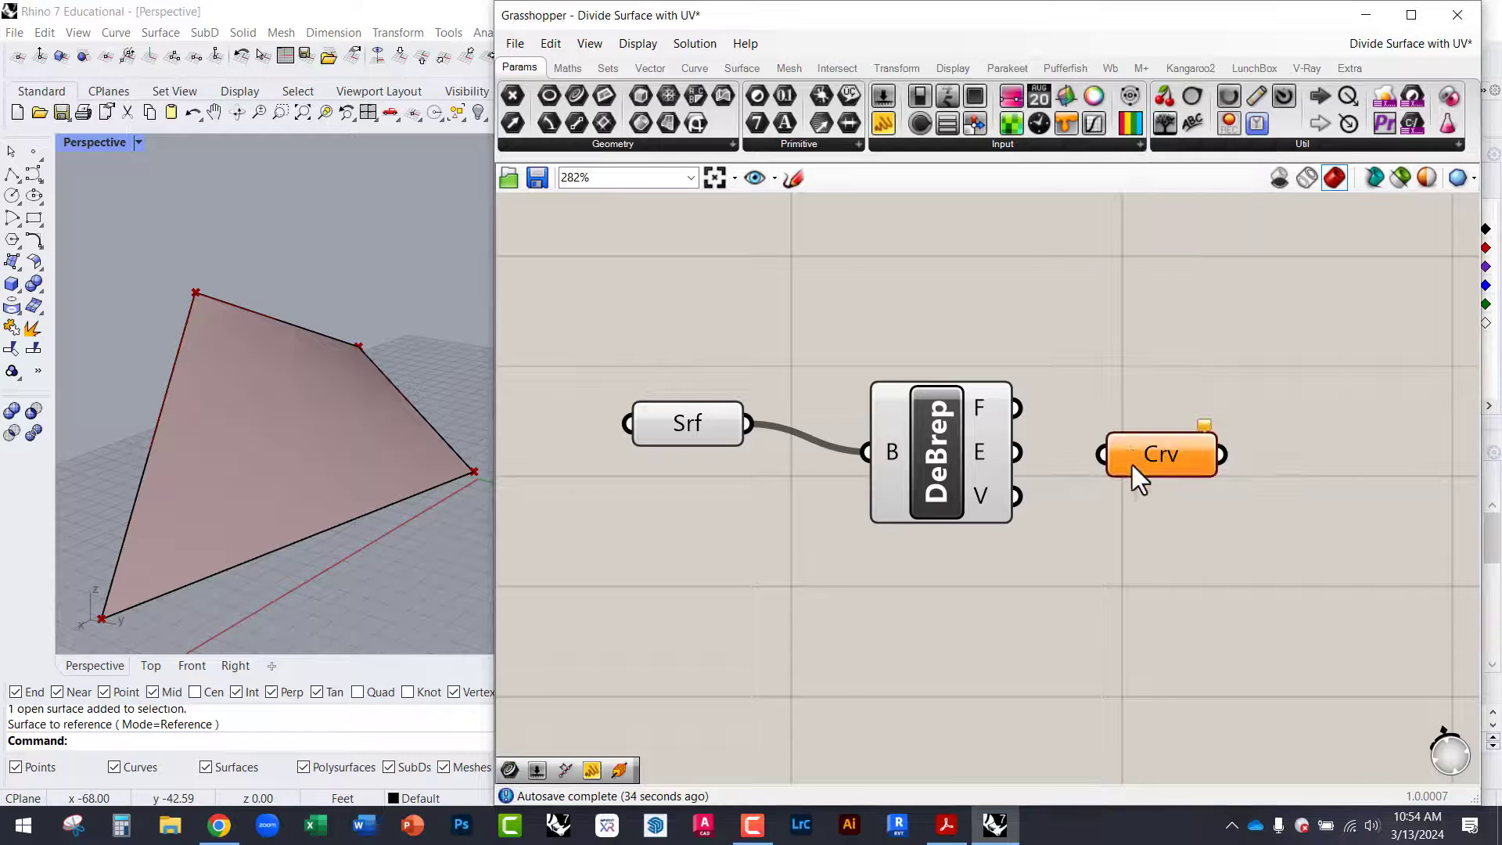
drag(1103, 454, 1016, 452)
drag(1134, 463, 1204, 463)
click(1173, 429)
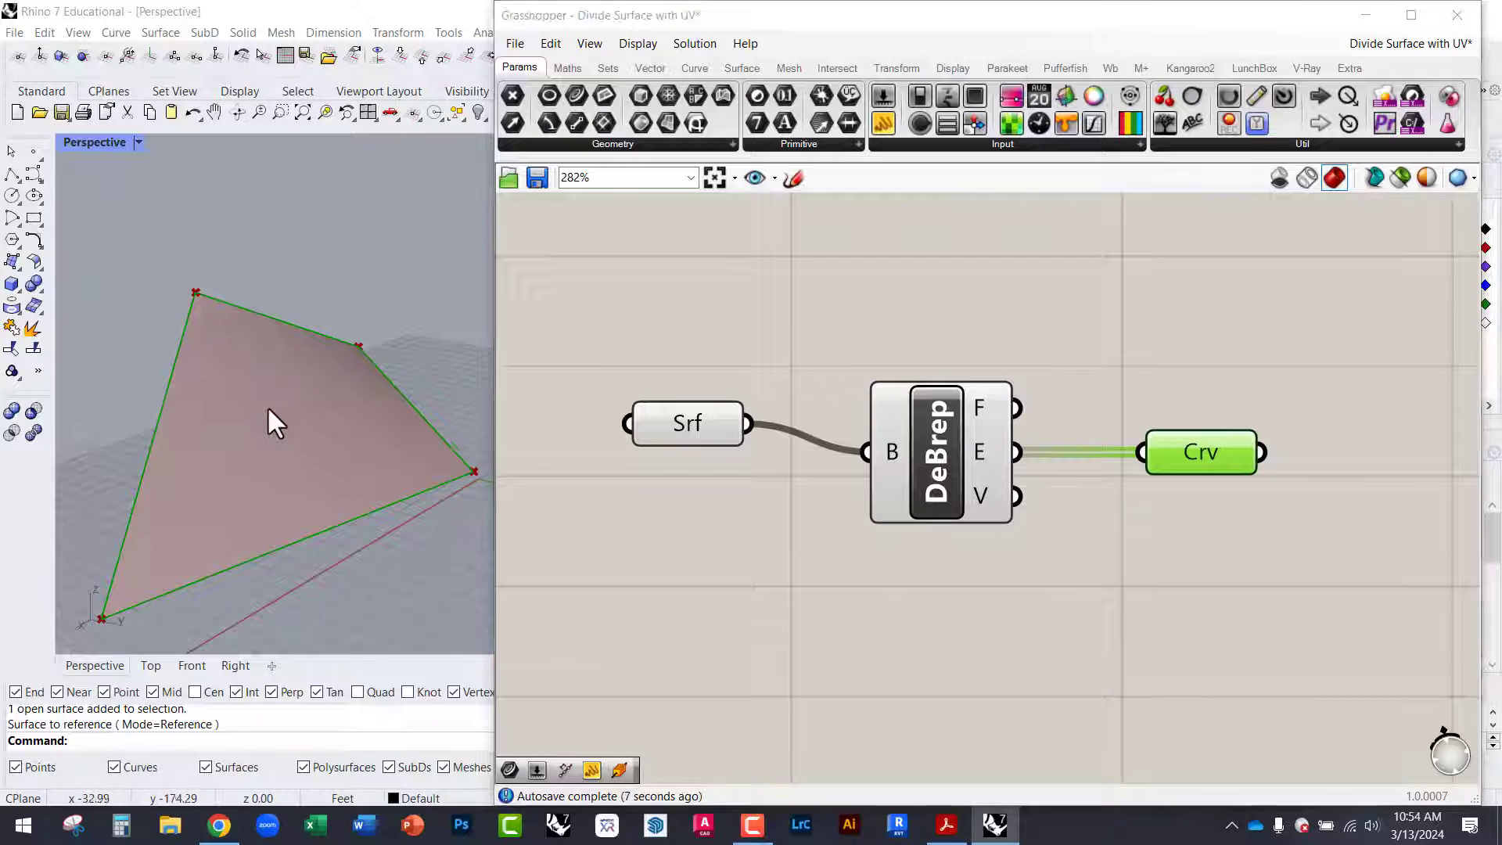
Examine the surface edges held by the Curve parameter and shift the parameter farther from Deconstruct Brep.
mouse_move(265, 406)
right_down()
mouse_move(266, 429)
mouse_move(261, 405)
right_up()
click(1164, 613)
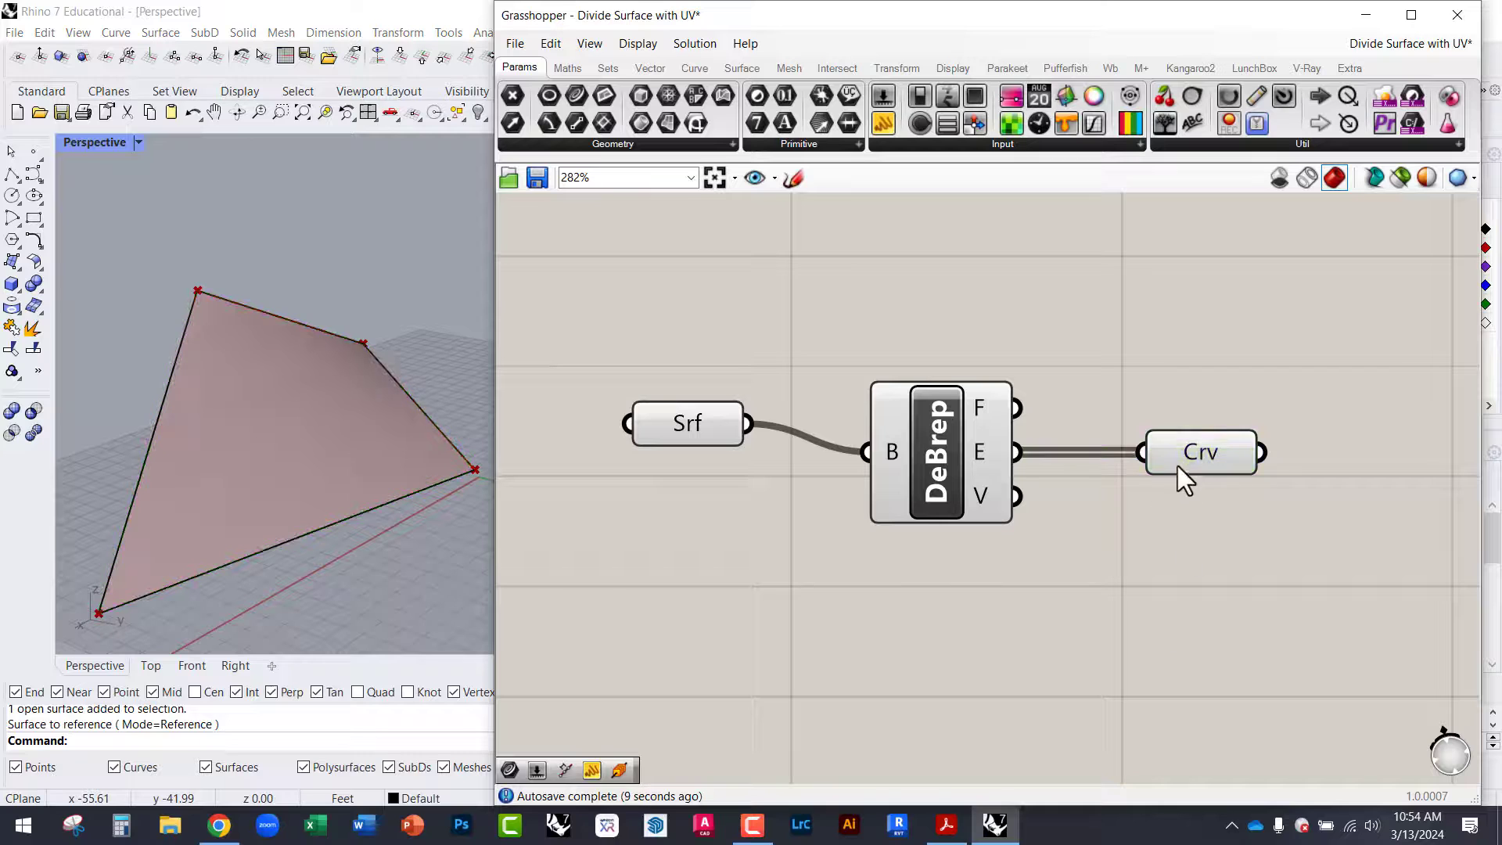
mouse_move(1176, 466)
mouse_down()
mouse_move(1211, 470)
mouse_move(1201, 454)
mouse_up()
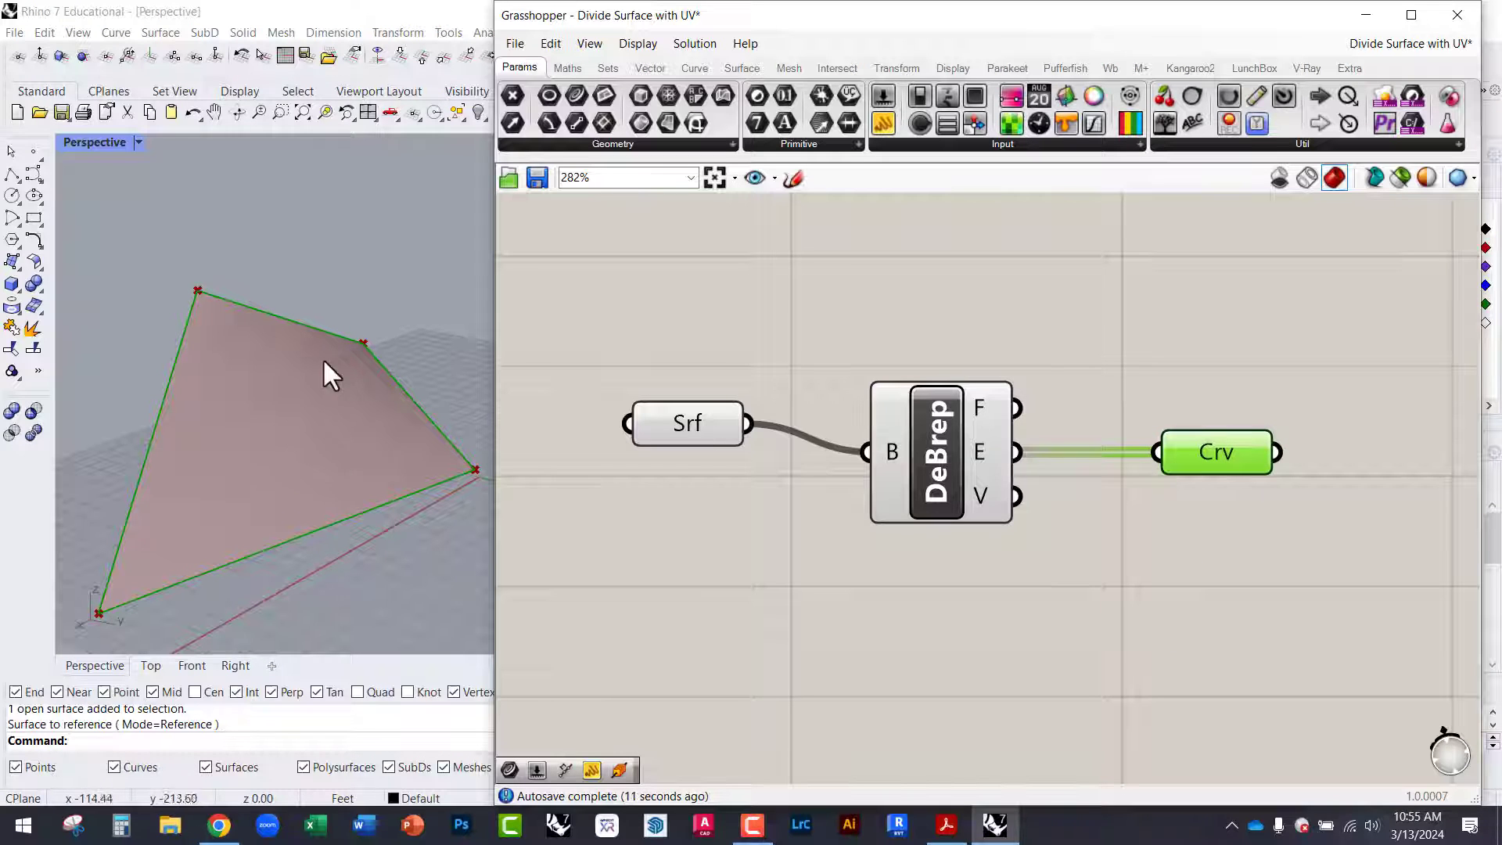
click(1001, 576)
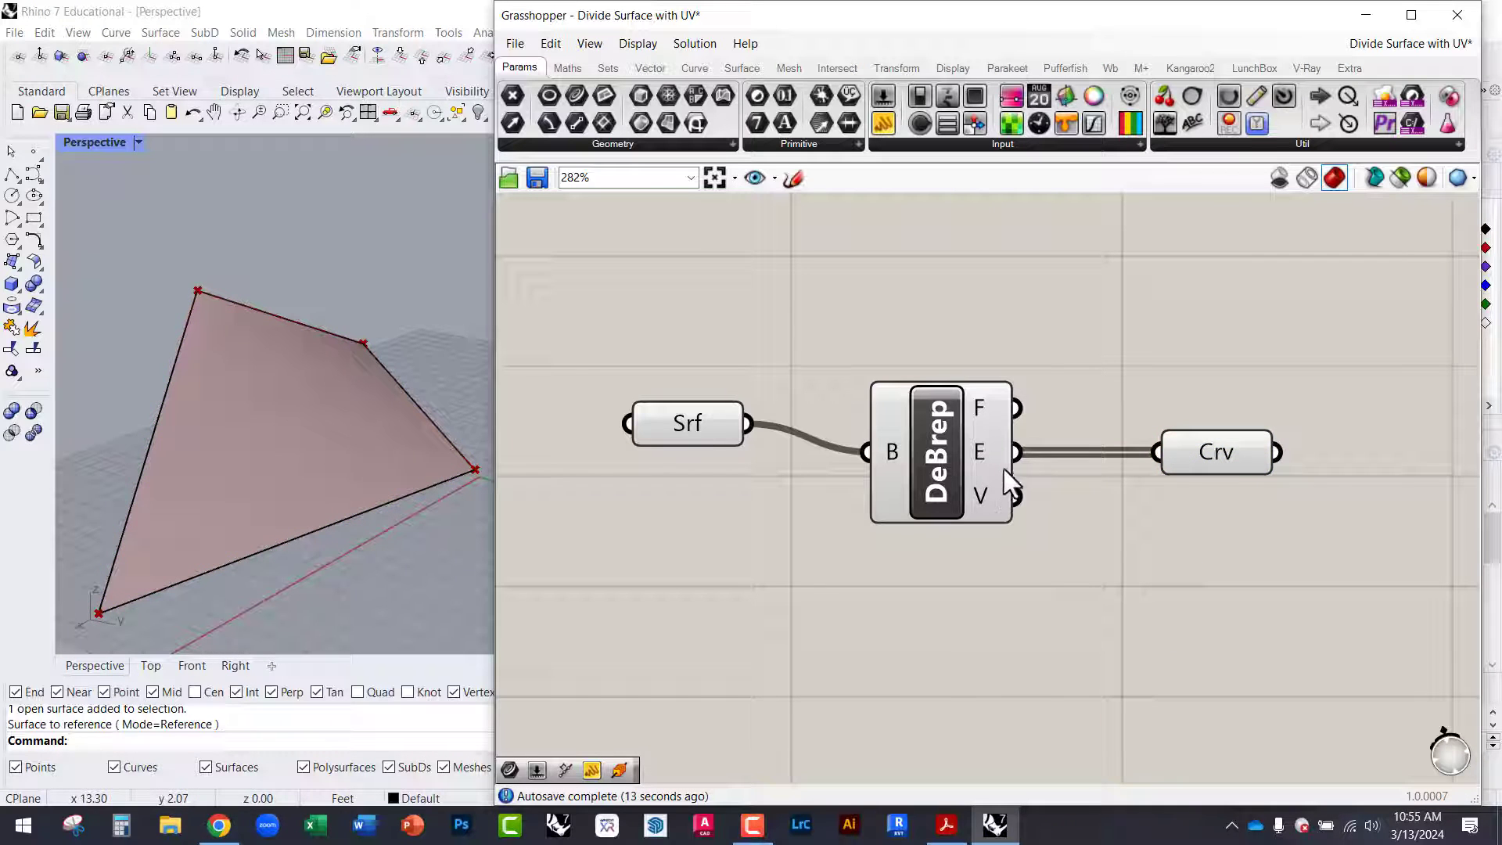
drag(1211, 468, 1274, 476)
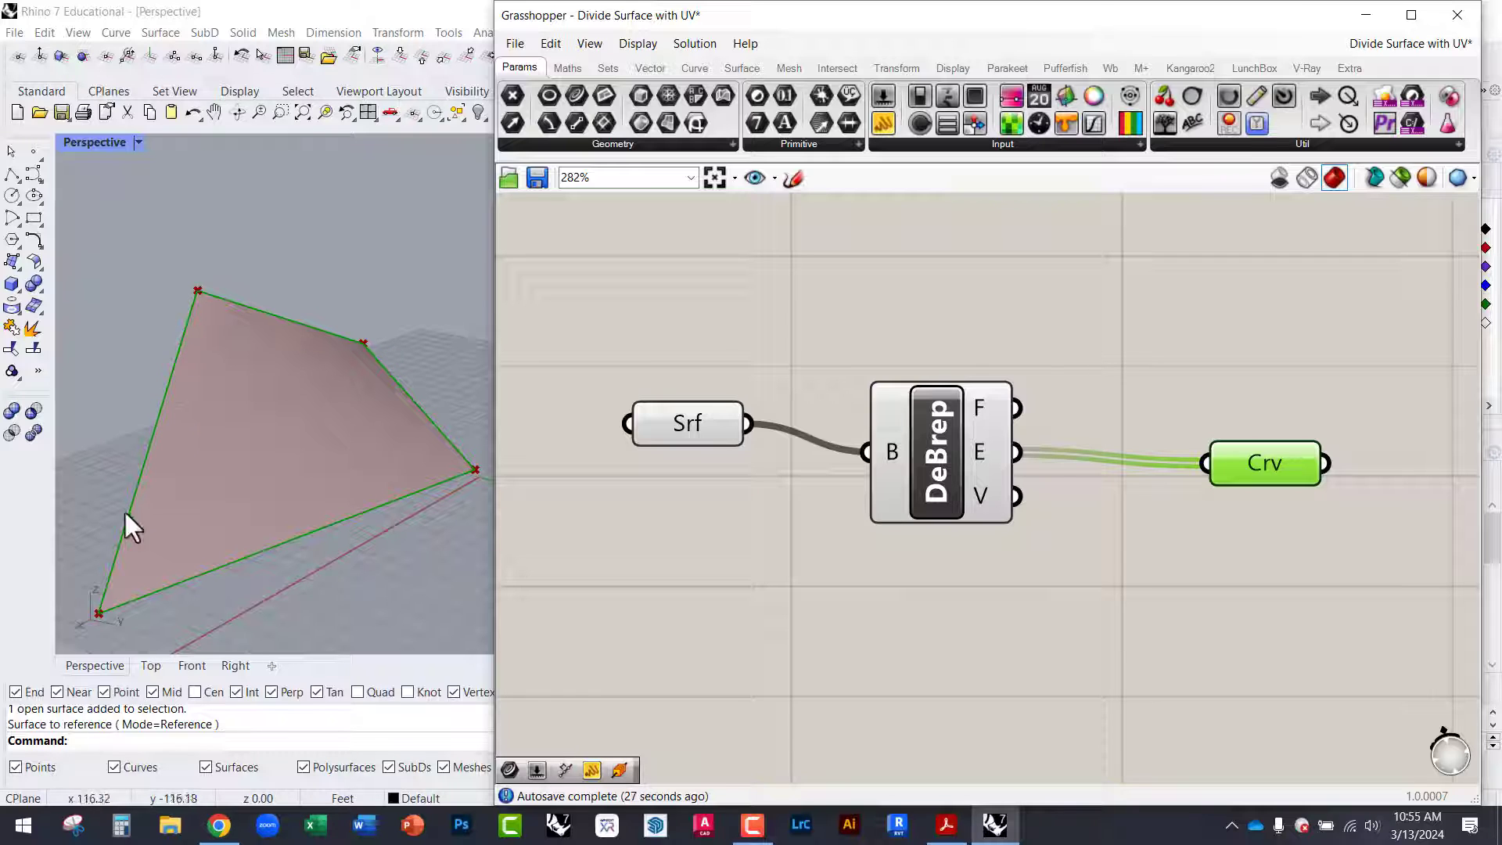
click(674, 305)
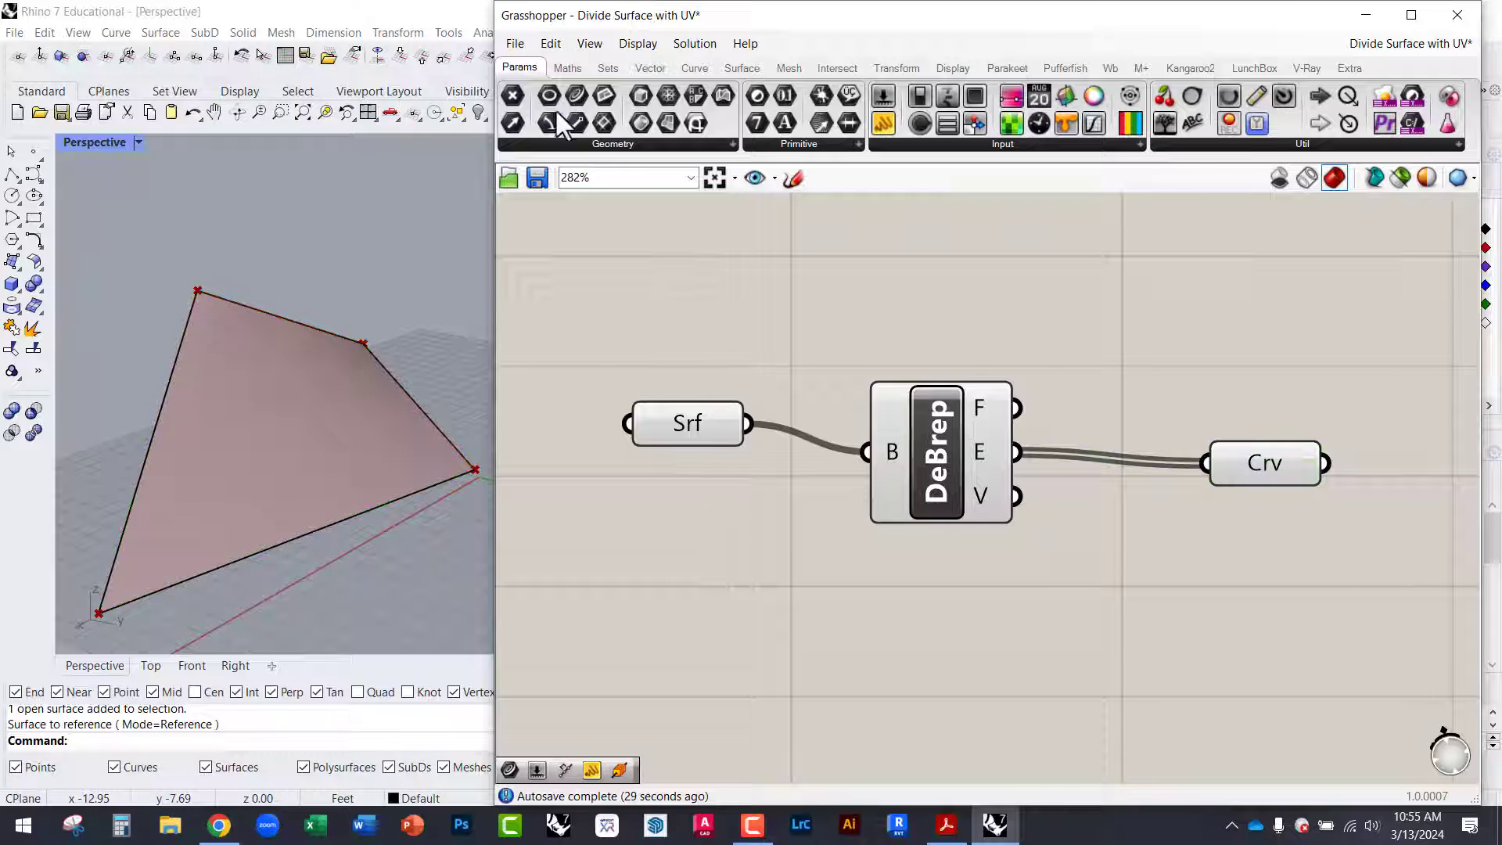
Place a List Item component on the canvas just beyond the Curve parameter.
click(605, 68)
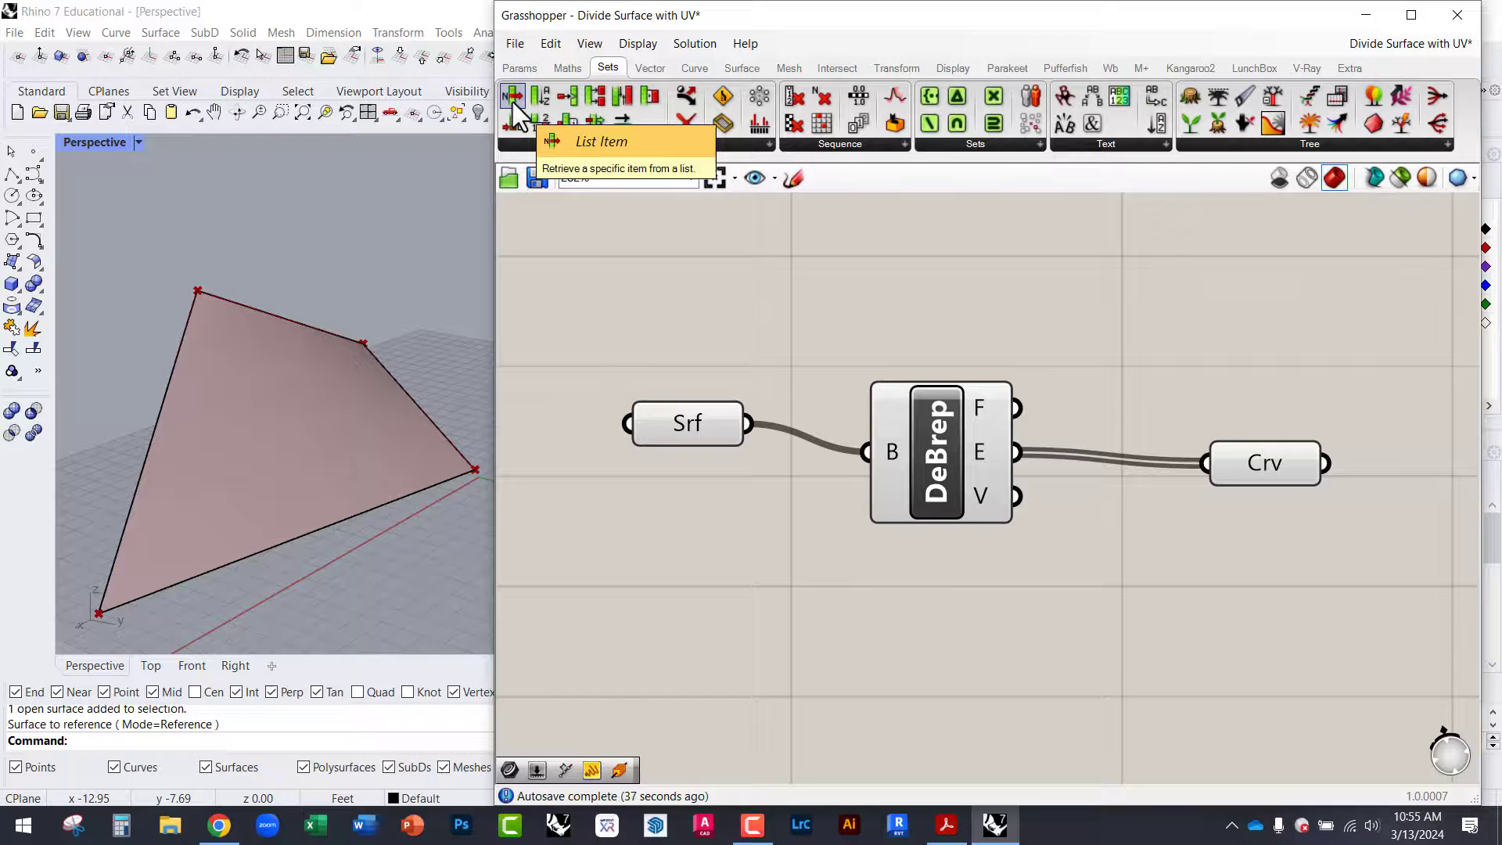
drag(514, 101, 1254, 595)
right_drag(1254, 594, 1031, 560)
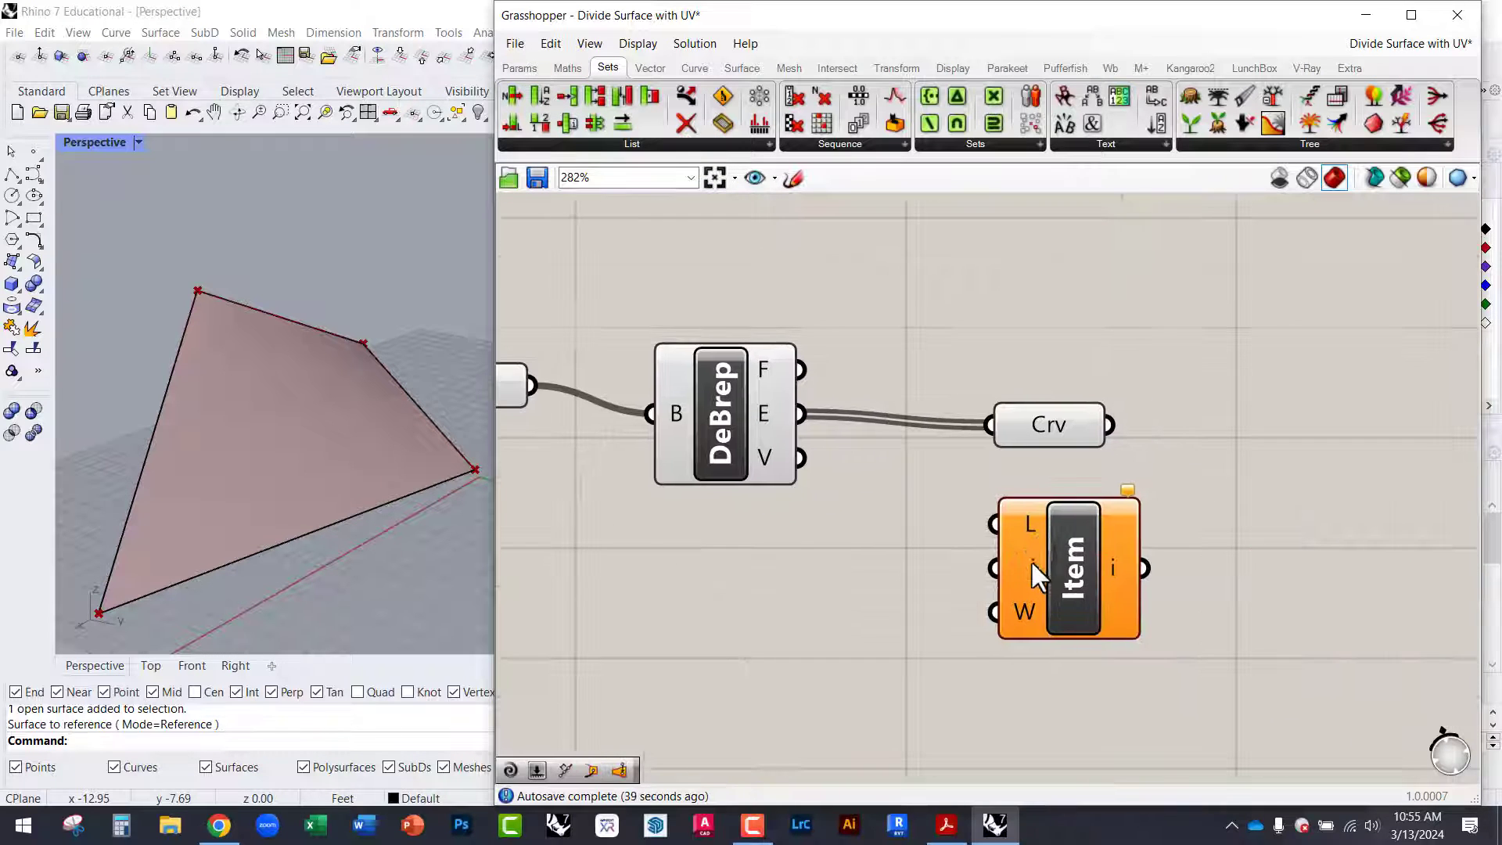
scroll(1031, 560, down, 2)
drag(1049, 562, 1148, 552)
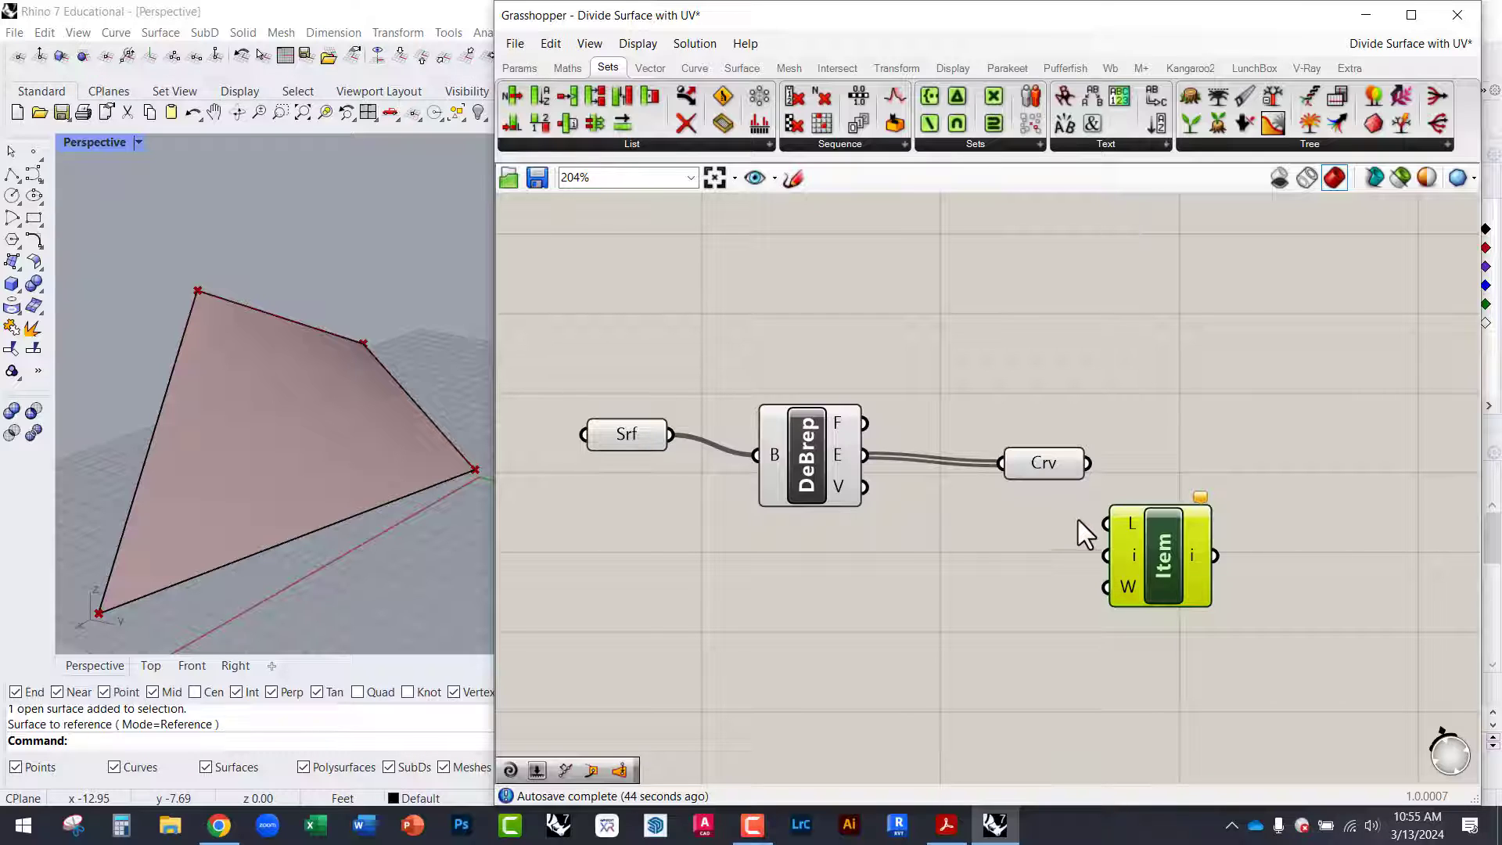
Connect the Curve parameter to List Item's List input, tidy both components' positions and check the Index input.
drag(1058, 465, 1014, 463)
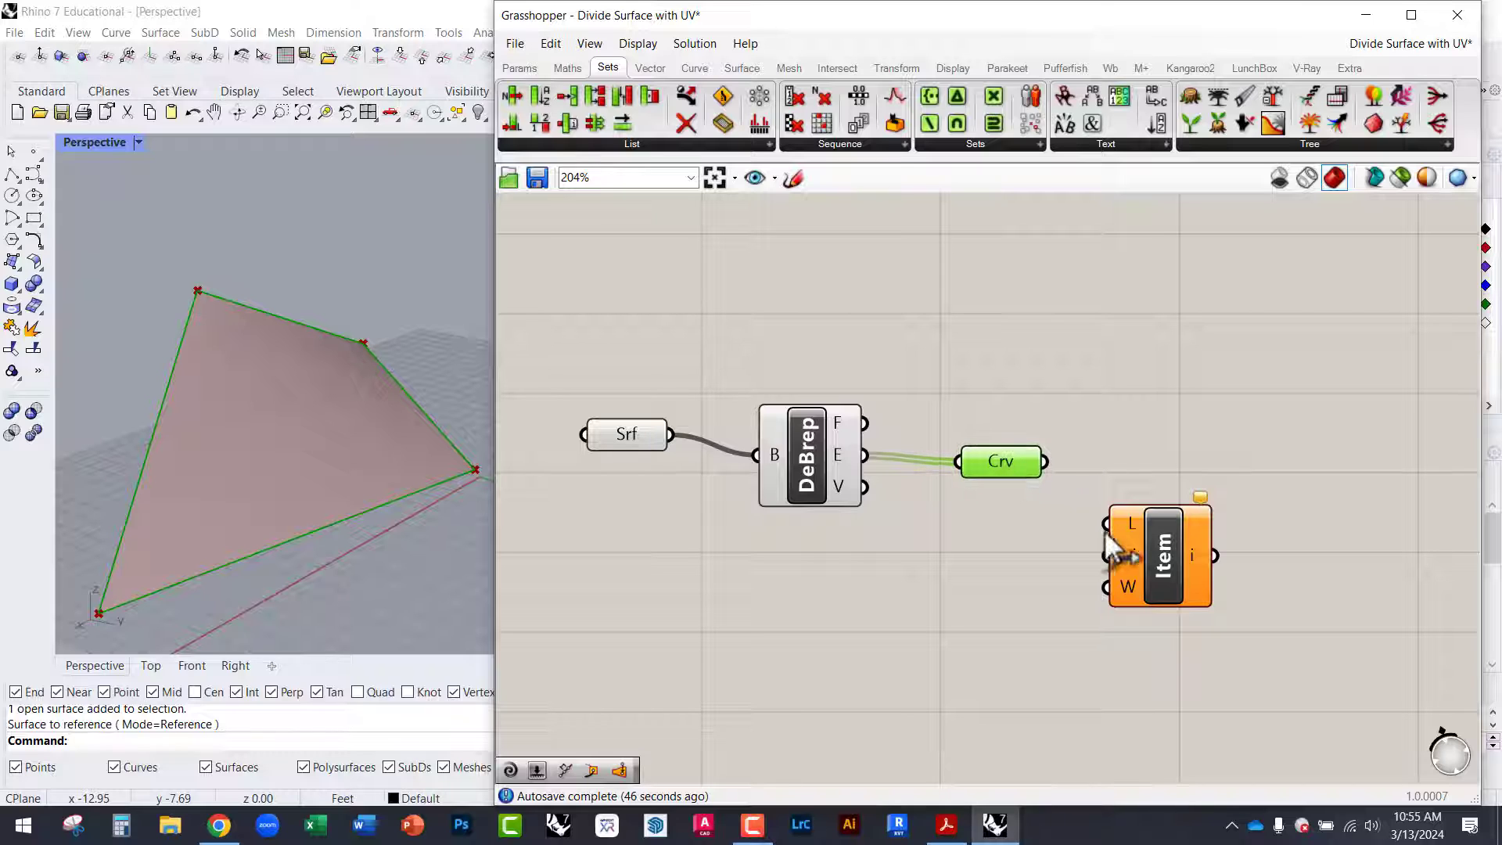
drag(1046, 461, 1107, 524)
scroll(1111, 532, up, 1)
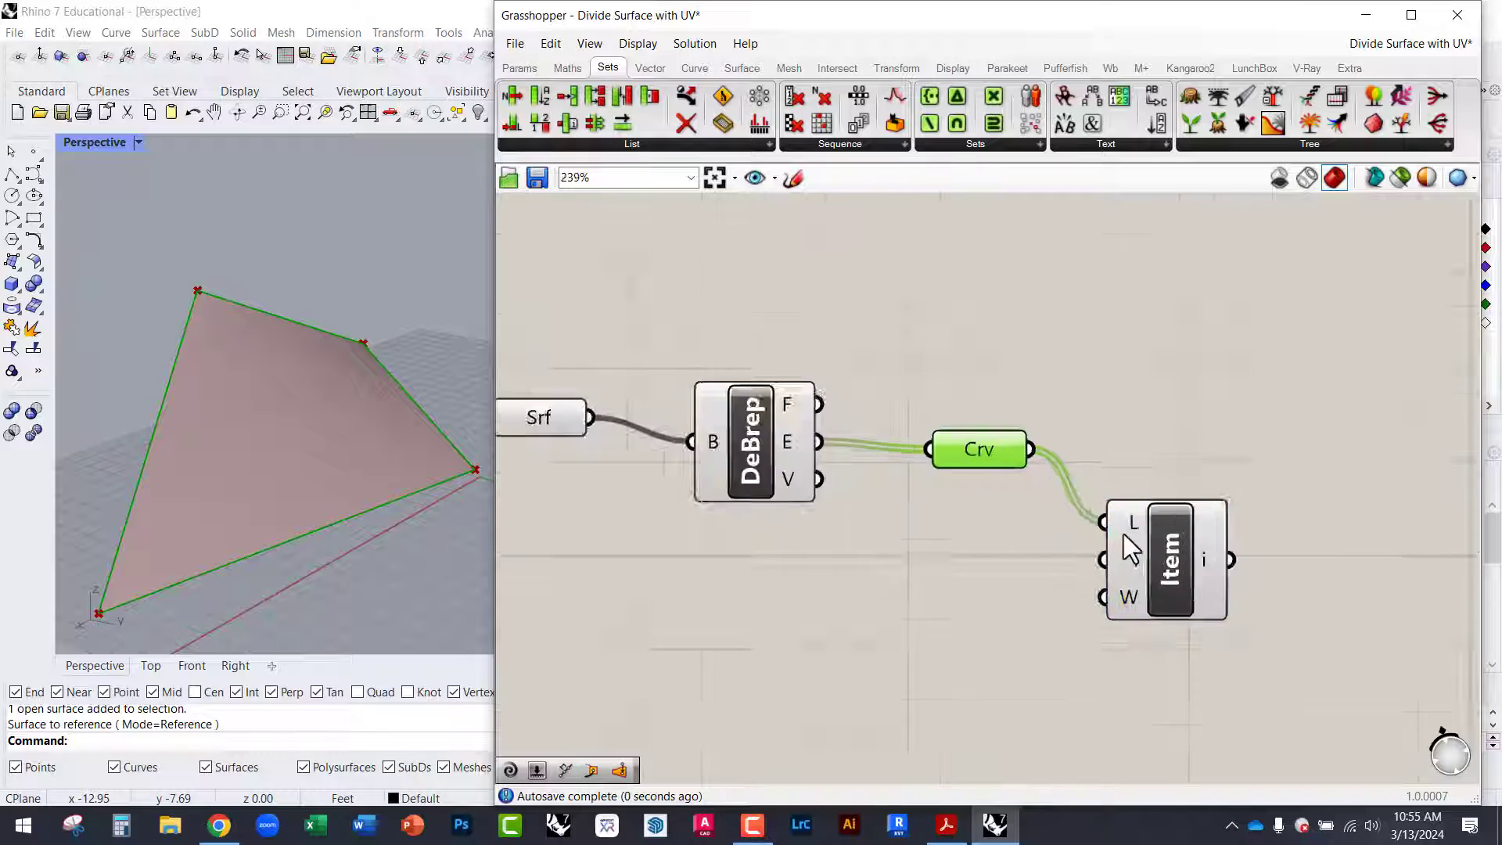
scroll(1123, 534, up, 2)
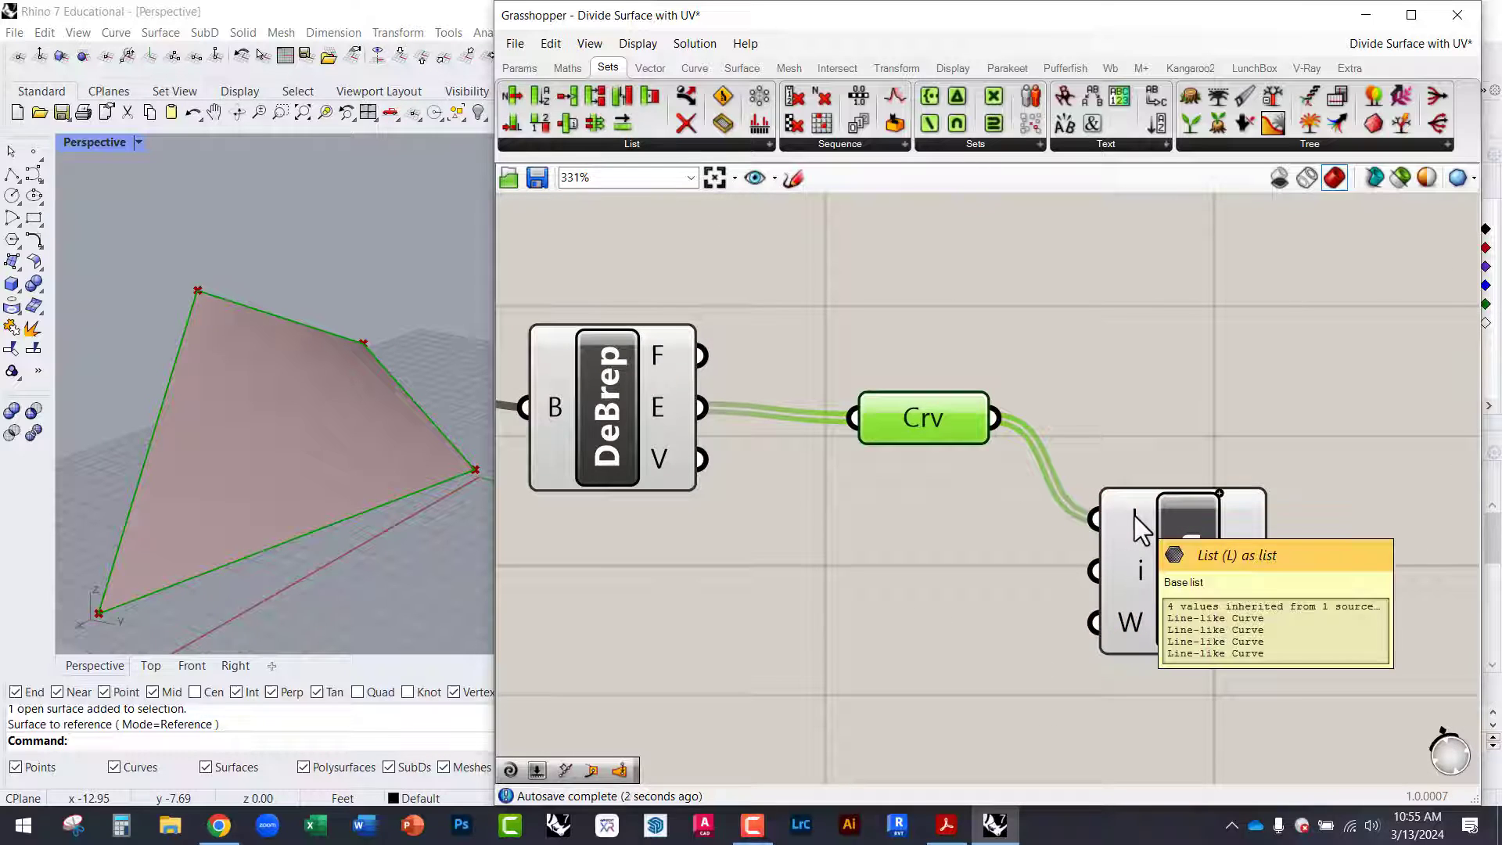
drag(918, 424, 917, 416)
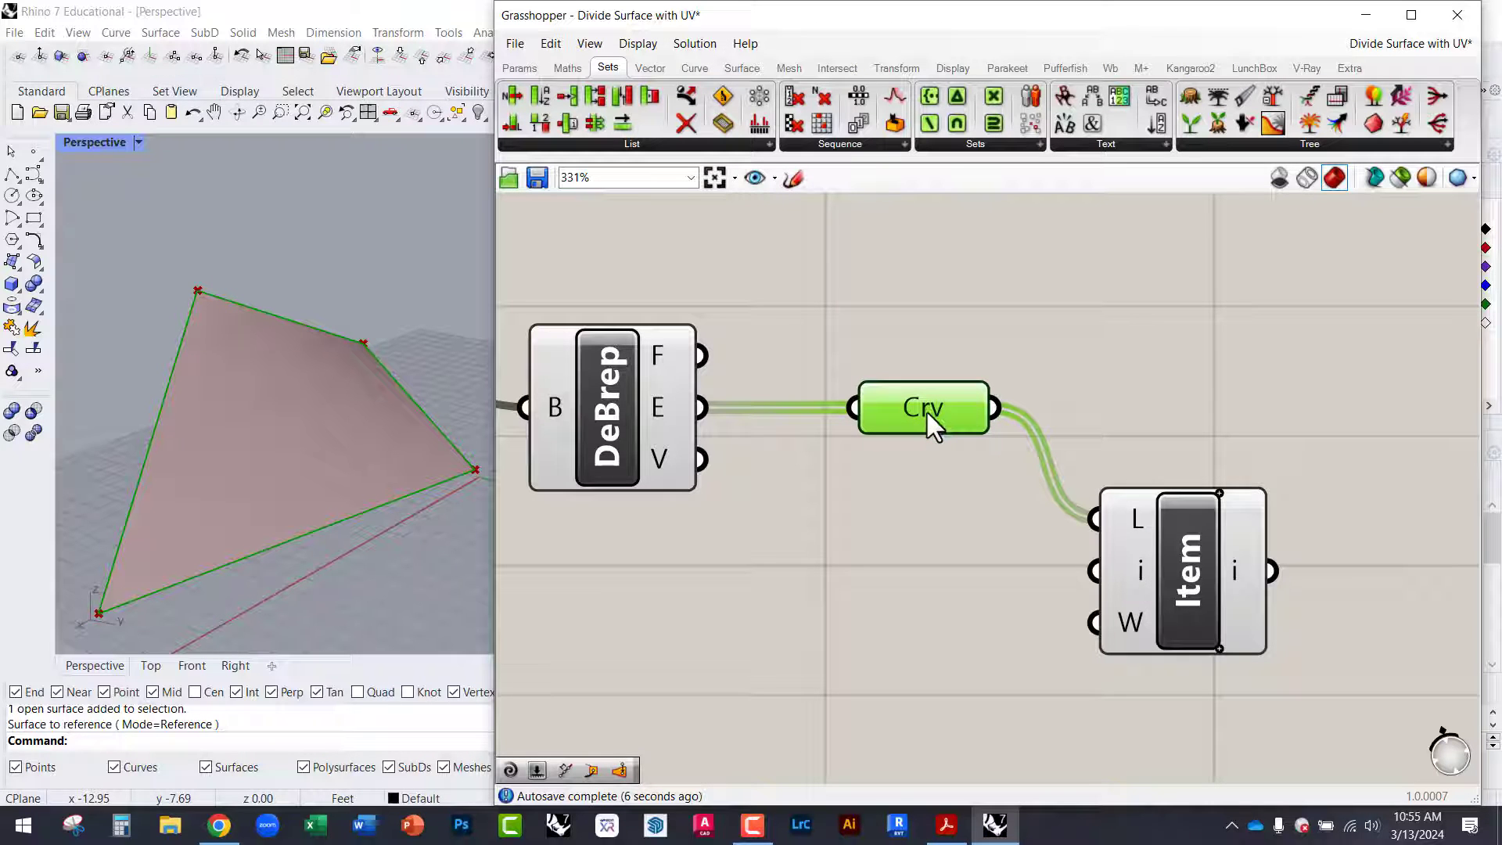
drag(1193, 560, 1195, 495)
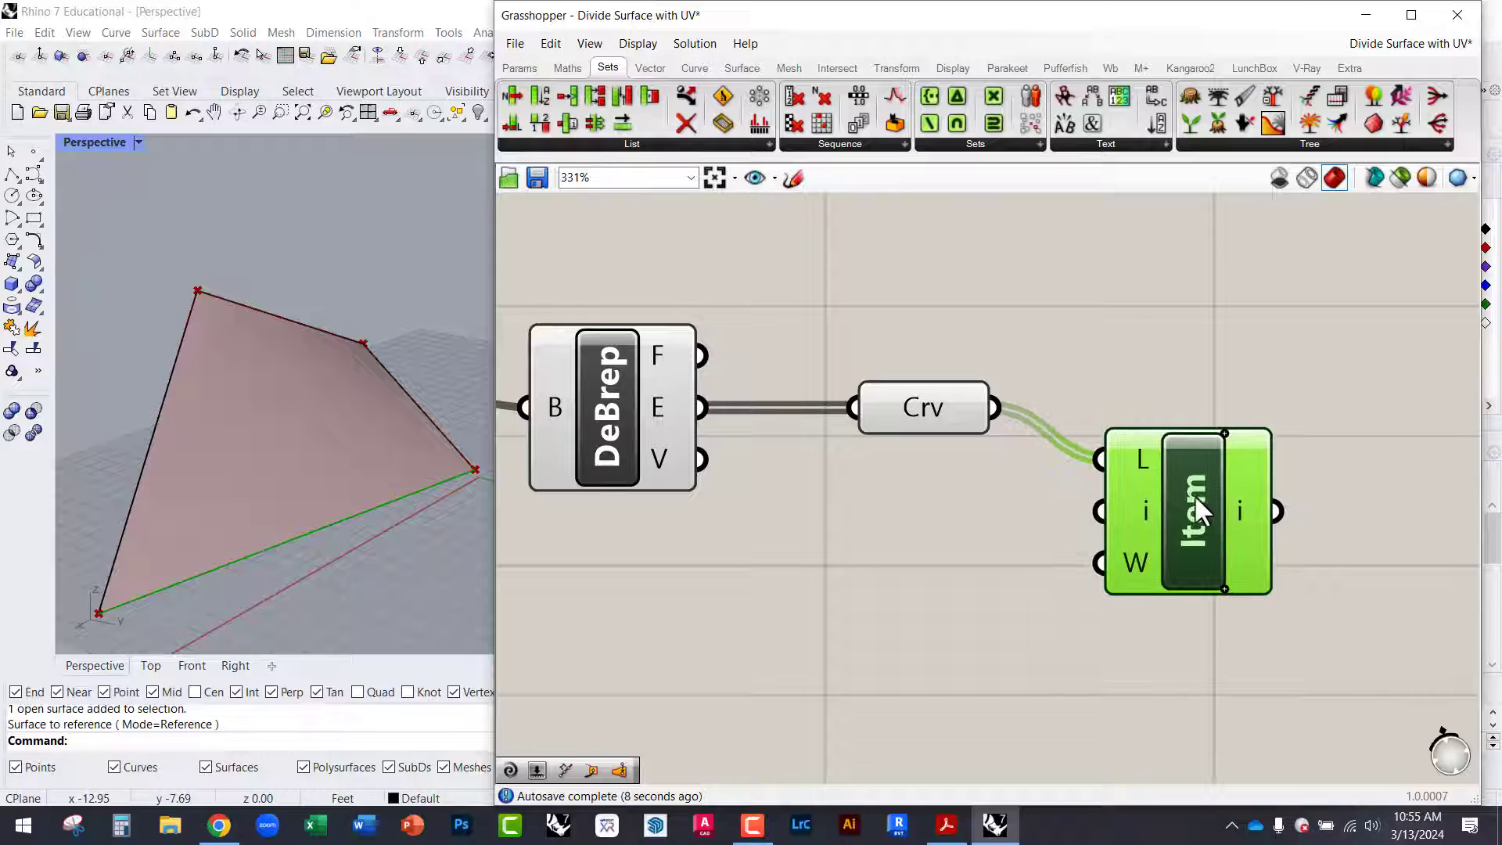
mouse_move(1147, 505)
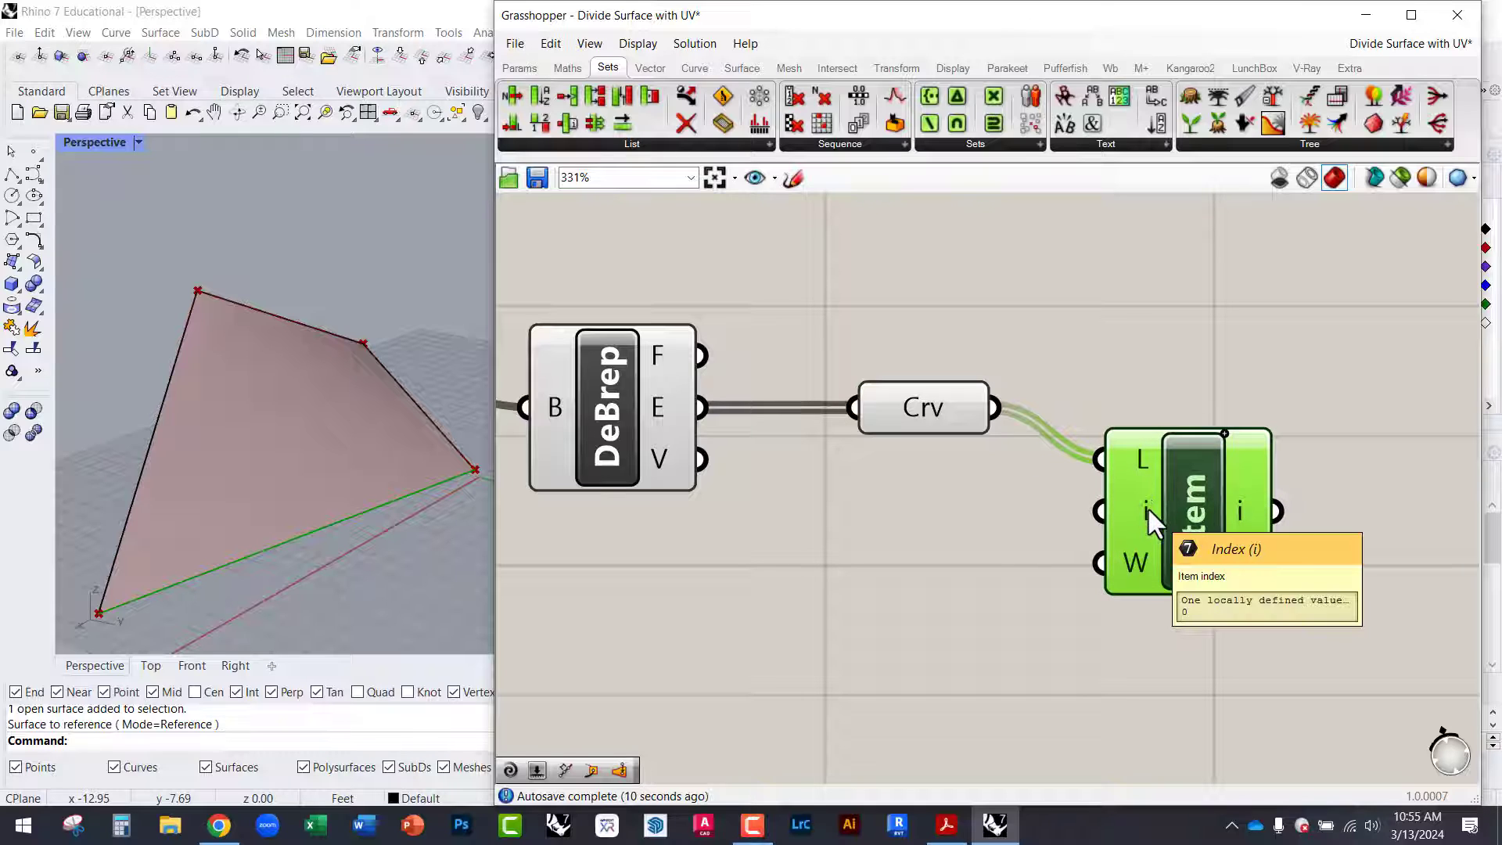
mouse_move(1157, 520)
mouse_down()
mouse_move(1171, 504)
mouse_move(1178, 519)
mouse_move(1162, 514)
mouse_up()
mouse_move(1157, 511)
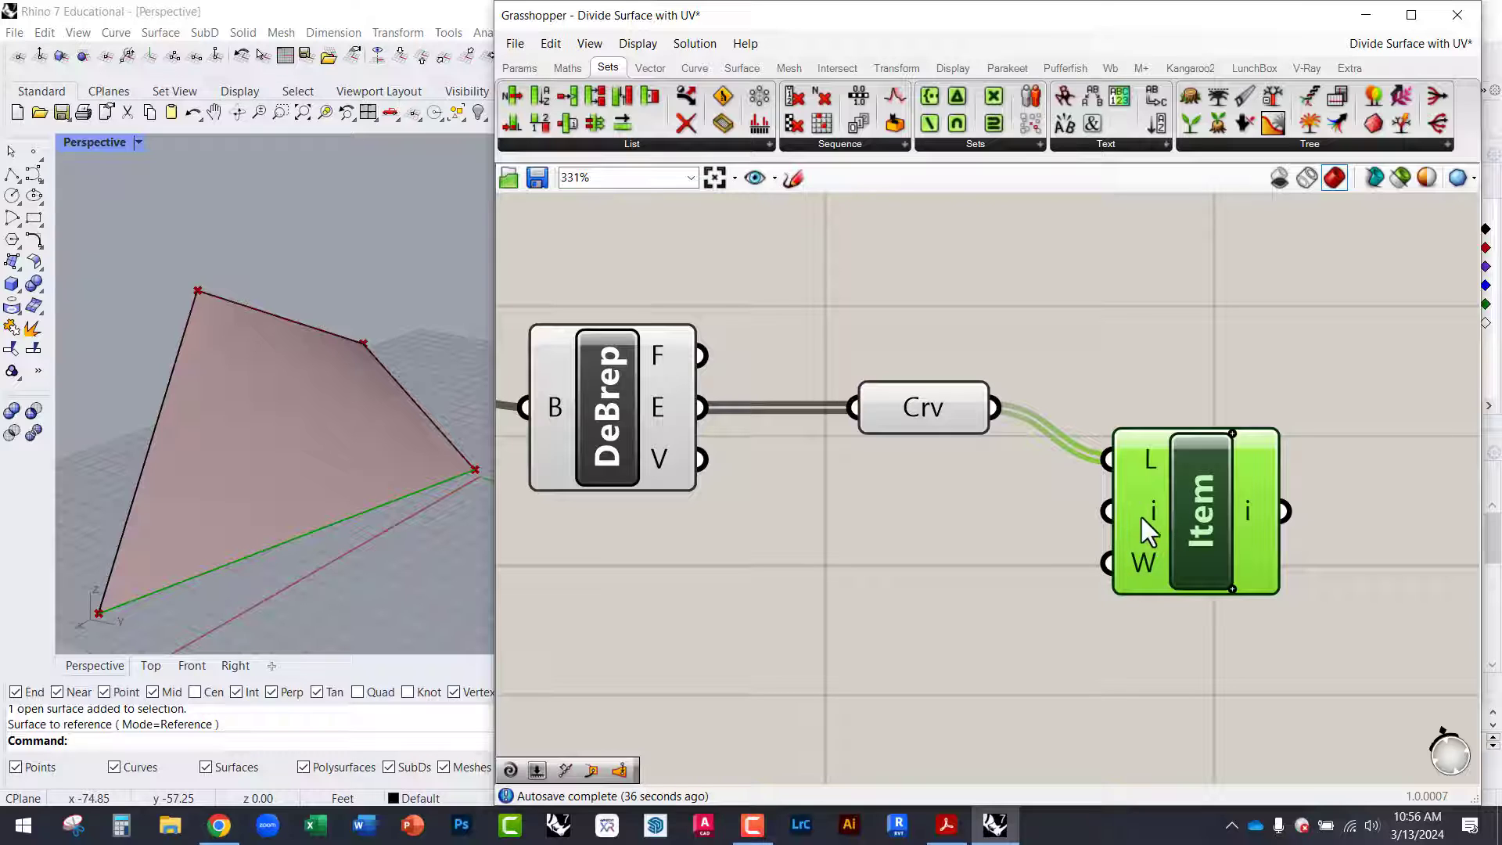
Create a number slider with value 2, connect it to List Item's Index input and inspect the selected edge.
double_click(878, 539)
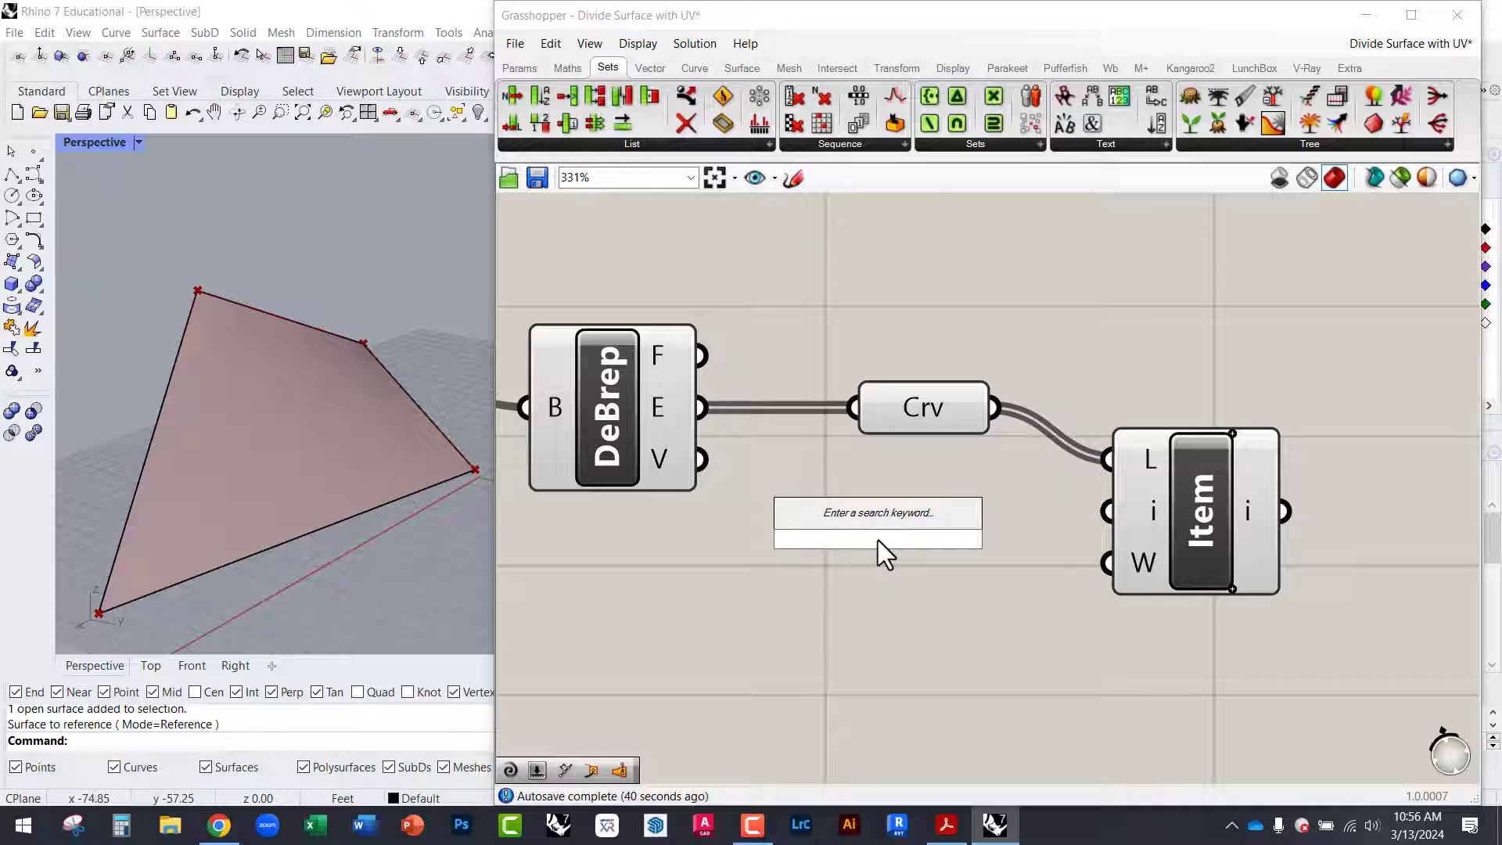
text(2)
key(Return)
drag(899, 539, 1156, 539)
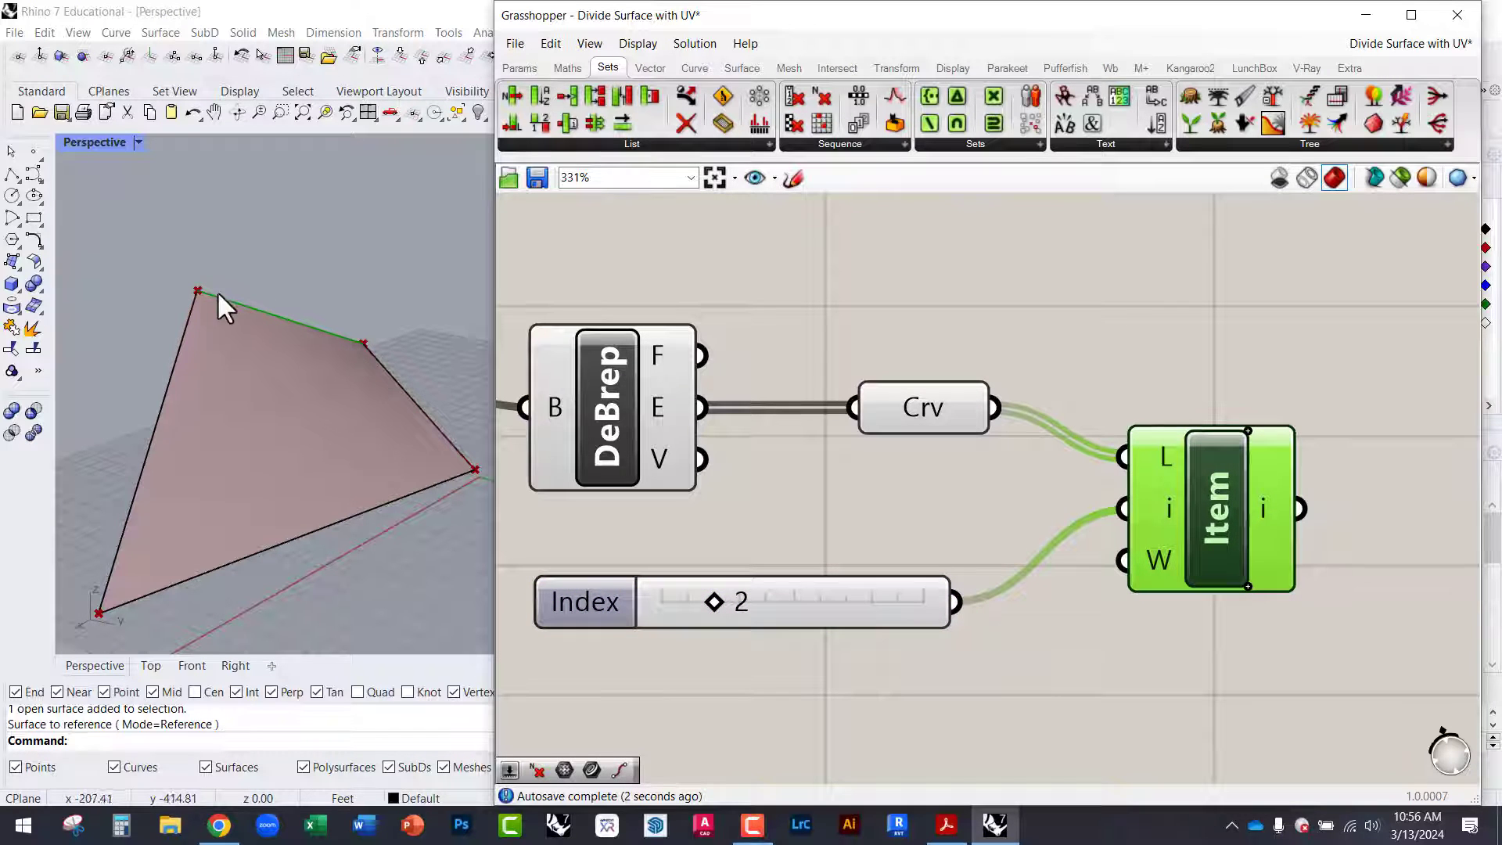
scroll(251, 315, up, 2)
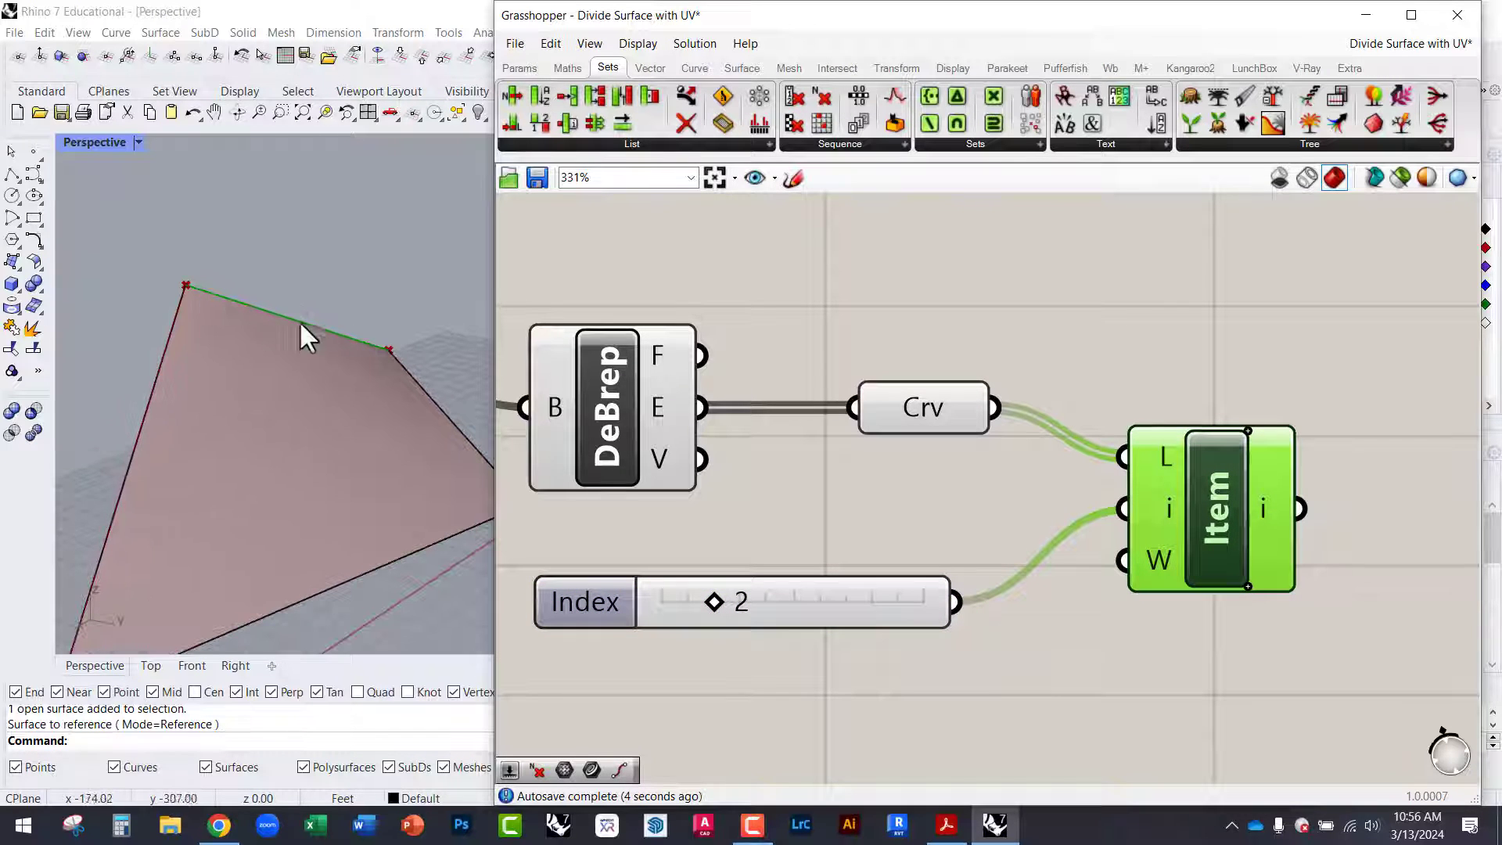
scroll(352, 364, down, 1)
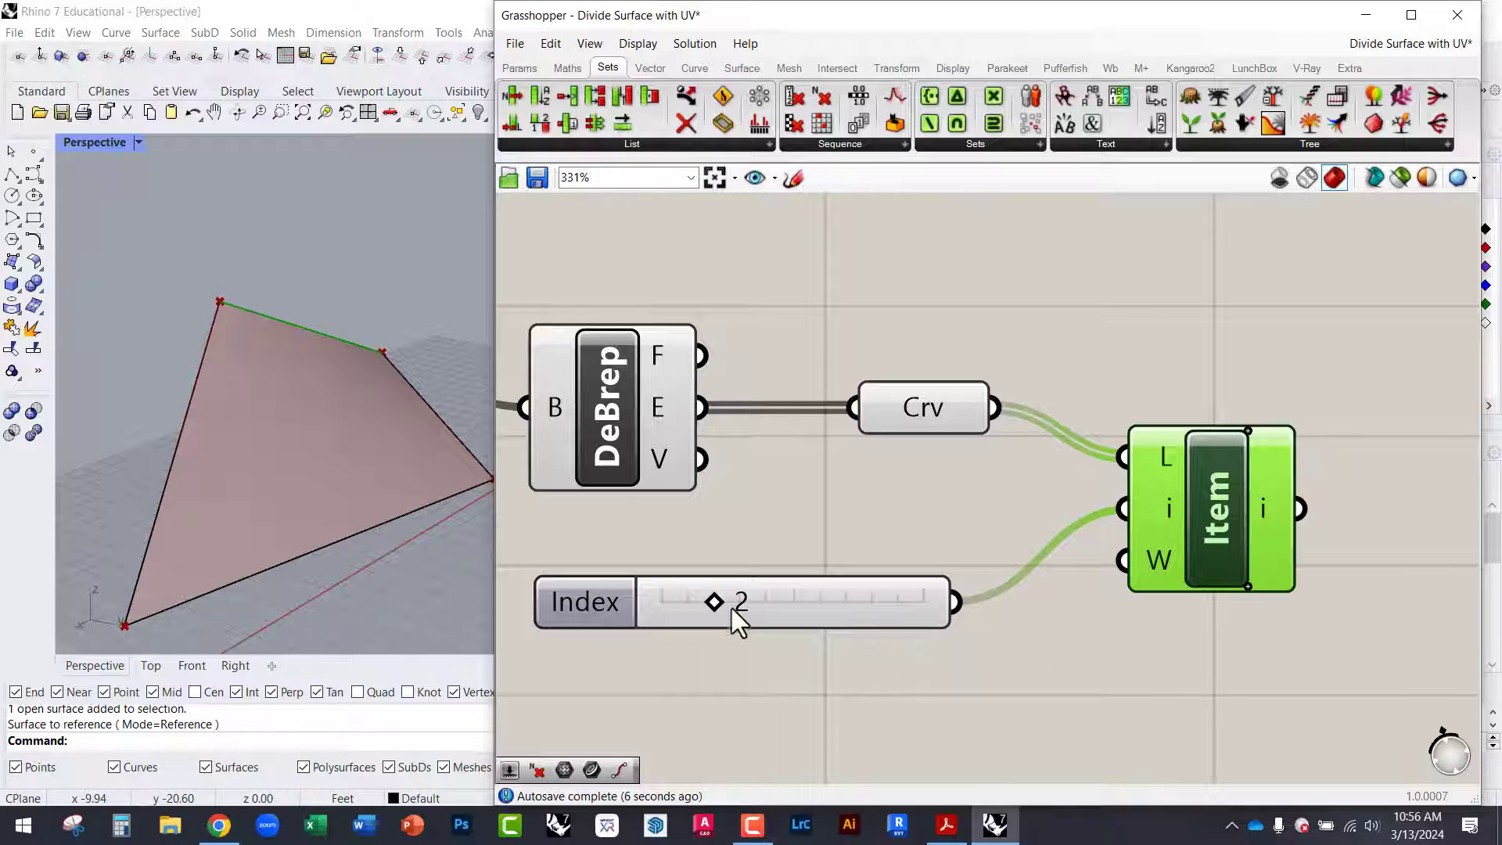
Set the Index slider to 3, then reposition the slider and List Item so their wiring is easier to read.
mouse_move(713, 600)
mouse_down()
mouse_move(676, 599)
mouse_move(738, 597)
mouse_up()
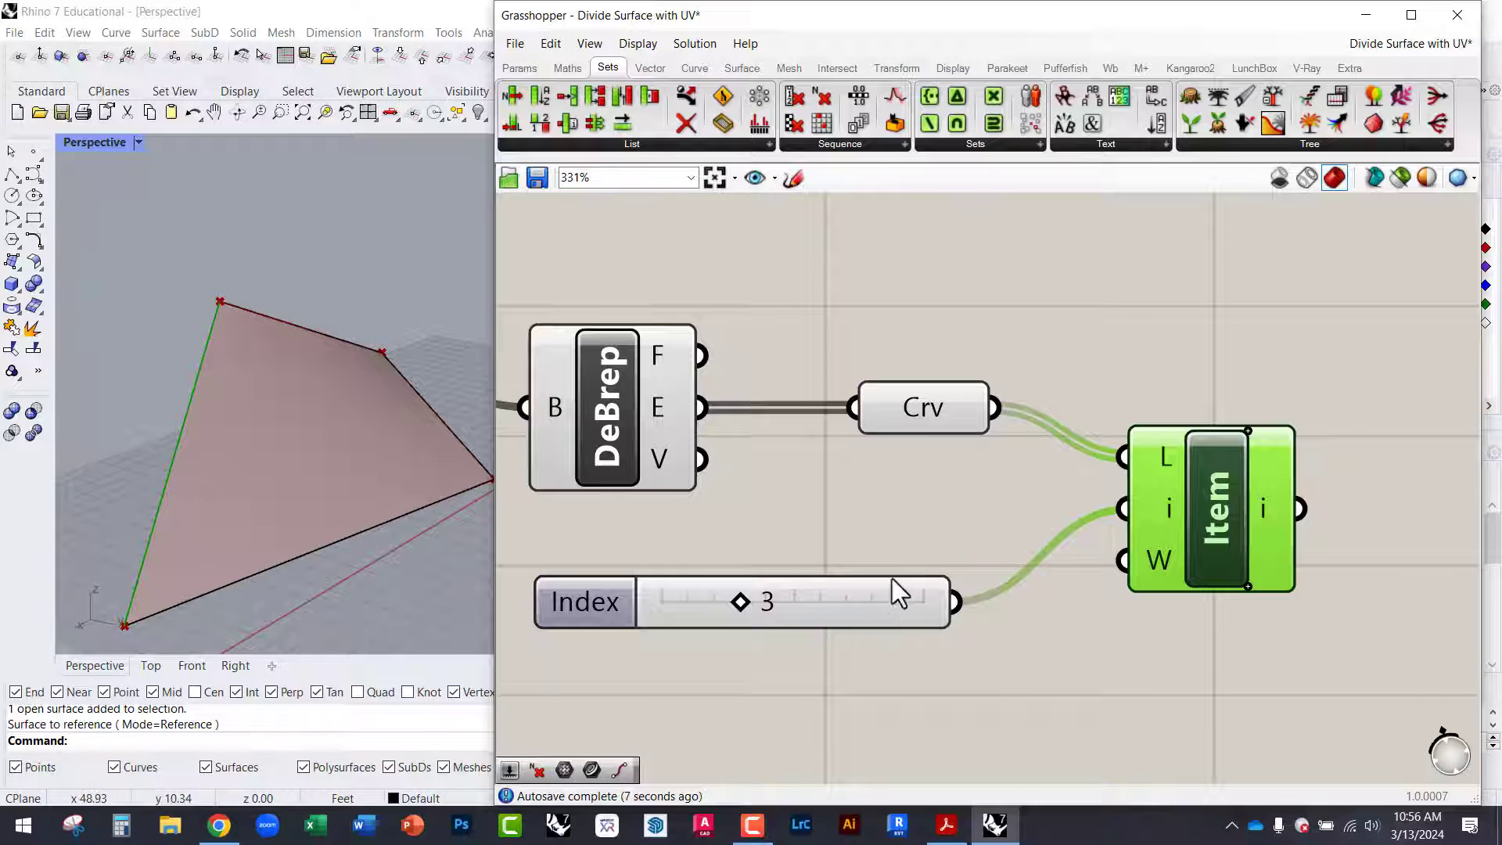
drag(893, 589, 941, 610)
drag(1217, 544, 1208, 486)
click(1001, 489)
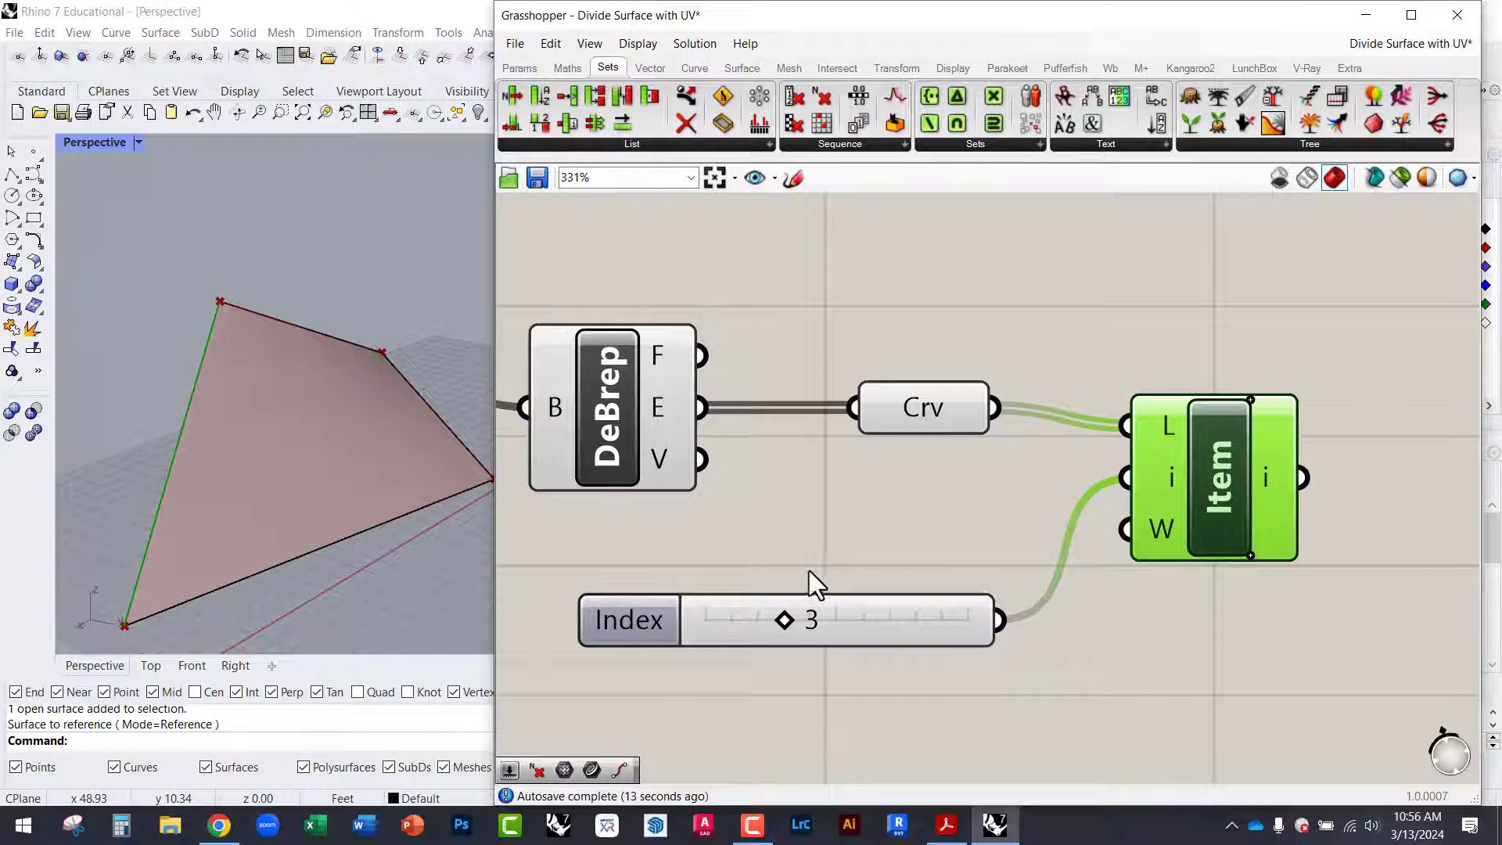
Compare the full edge set in the Curve parameter with List Item's single edge and review the chain from Surface through Deconstruct Brep.
mouse_move(915, 402)
mouse_down()
mouse_move(928, 401)
mouse_move(912, 402)
mouse_up()
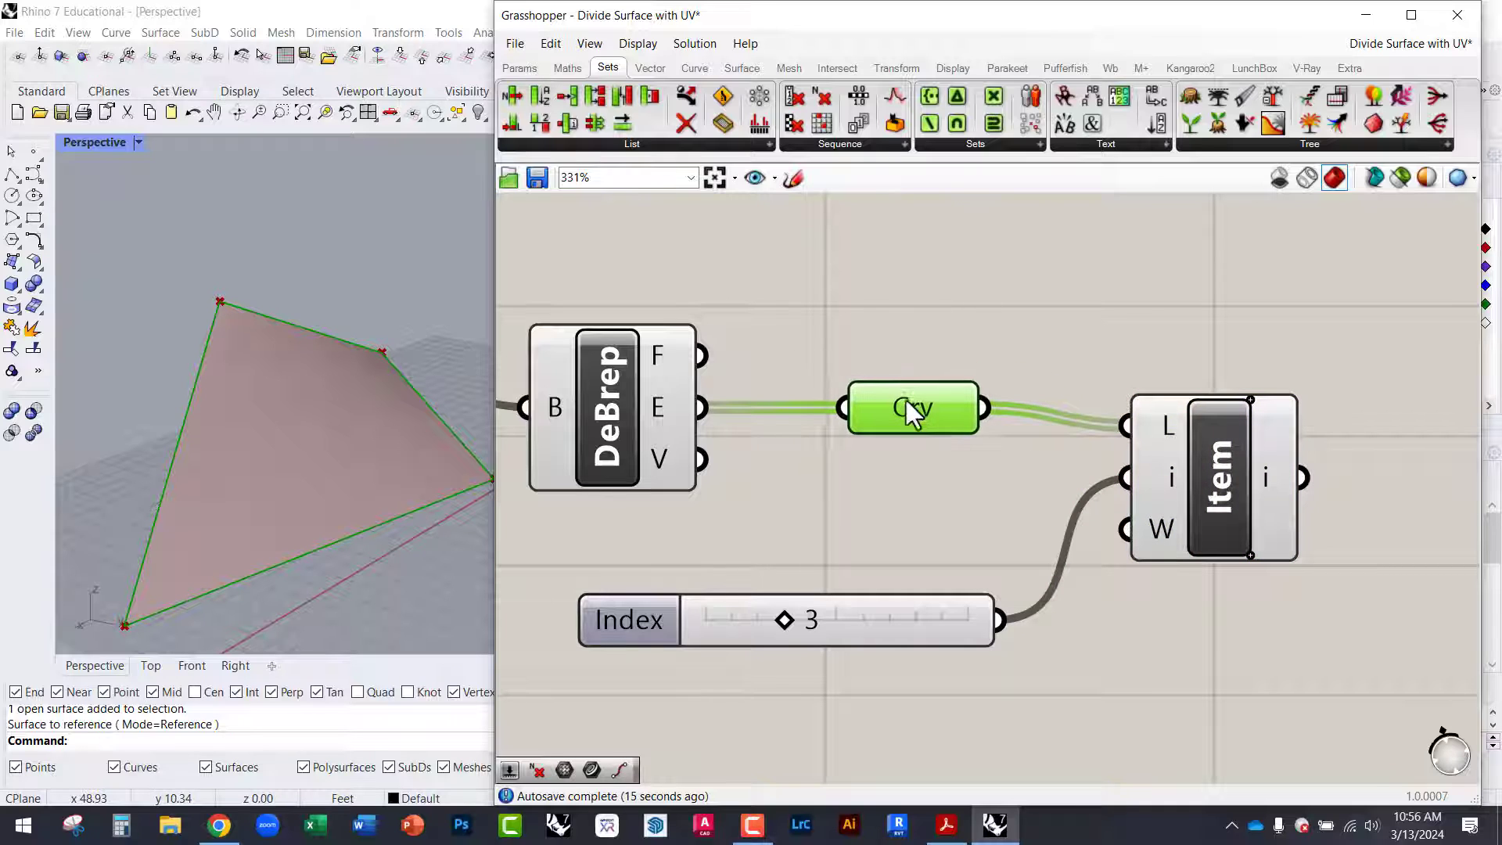
click(889, 376)
click(907, 412)
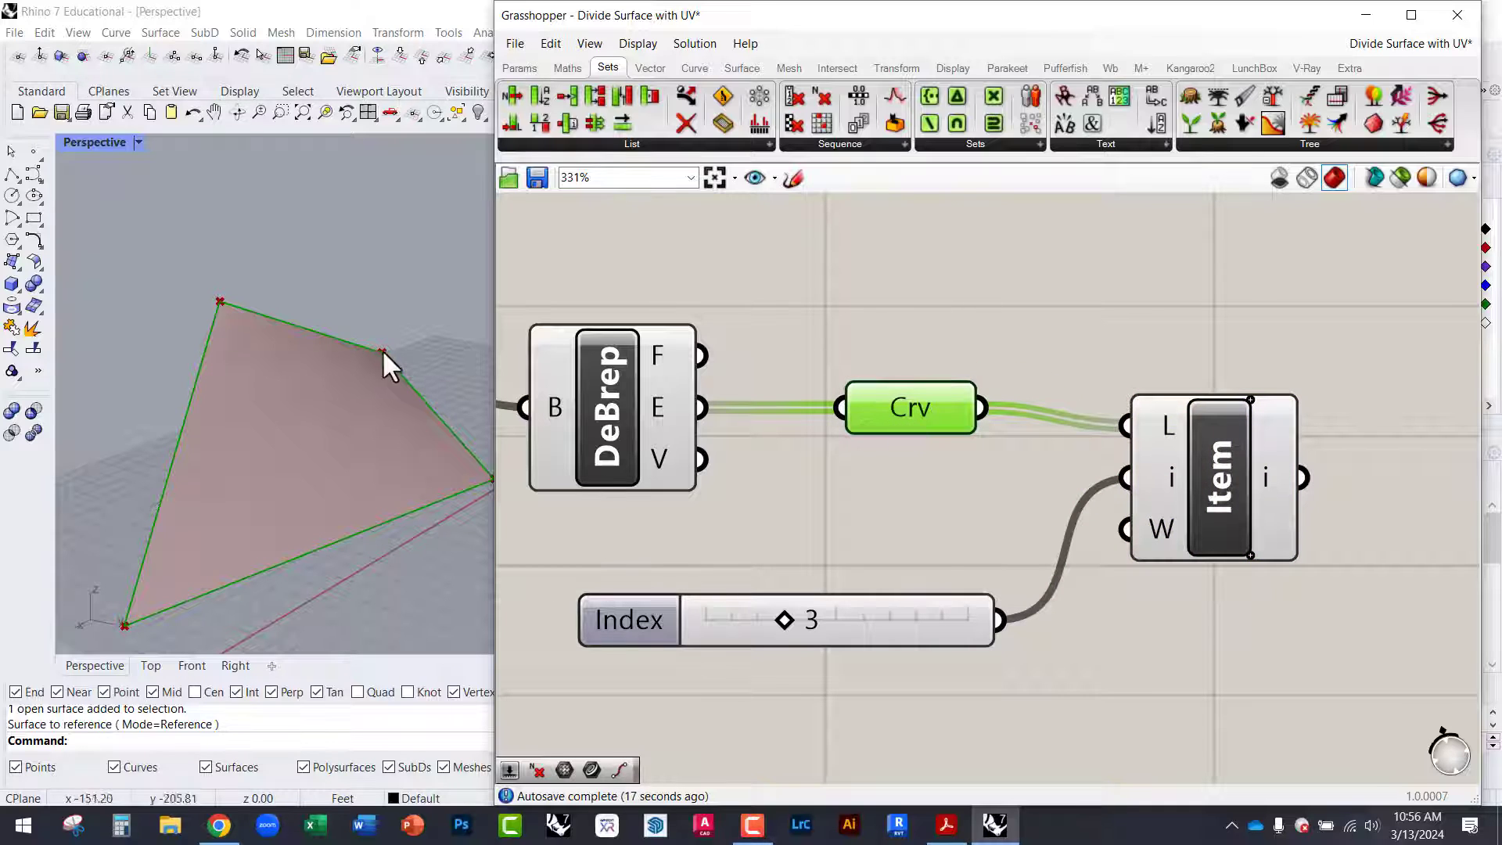
click(806, 512)
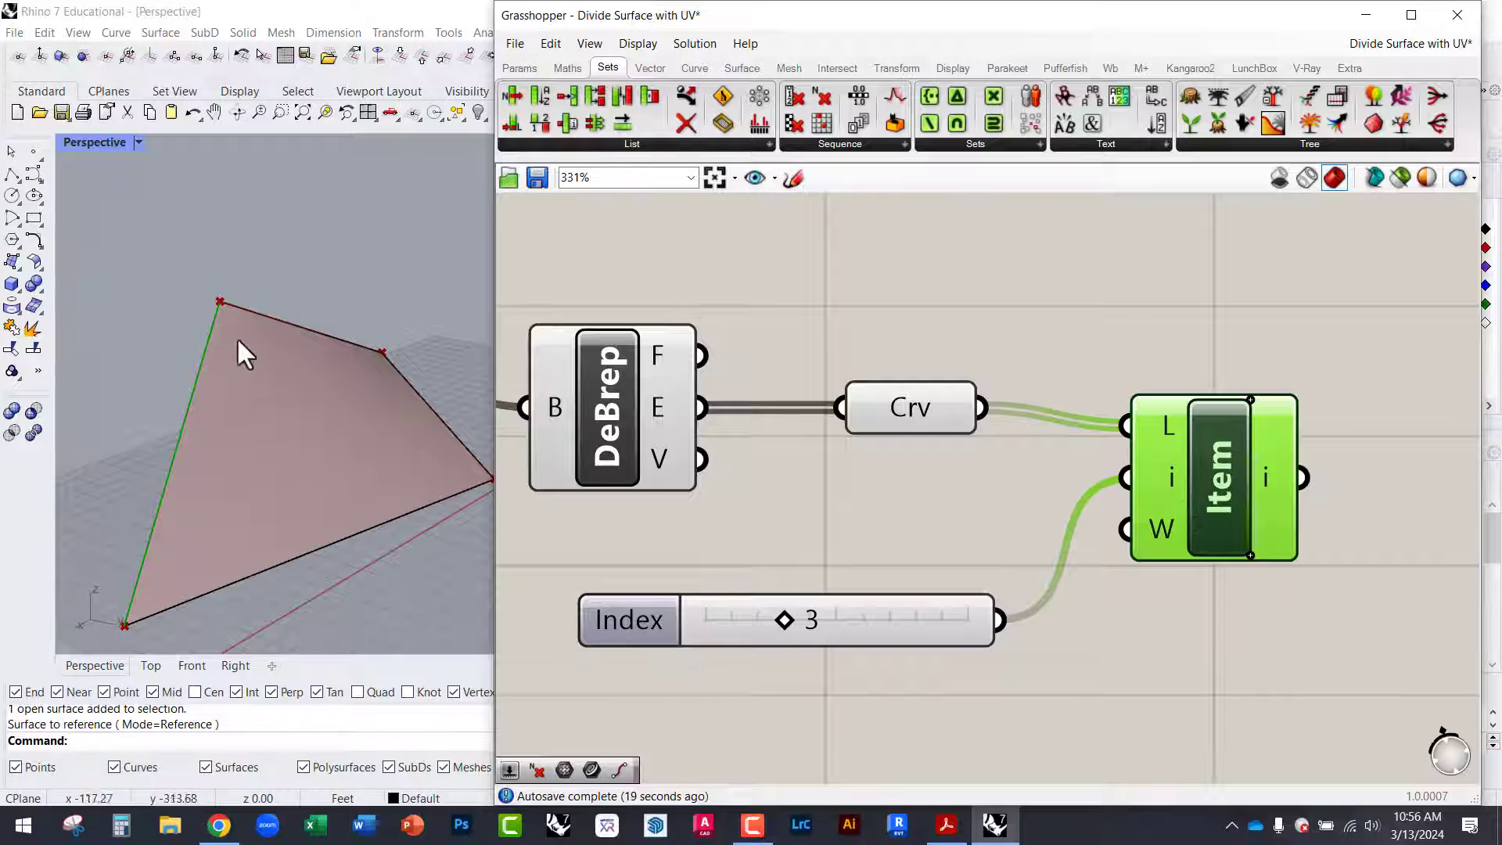
scroll(1014, 524, down, 5)
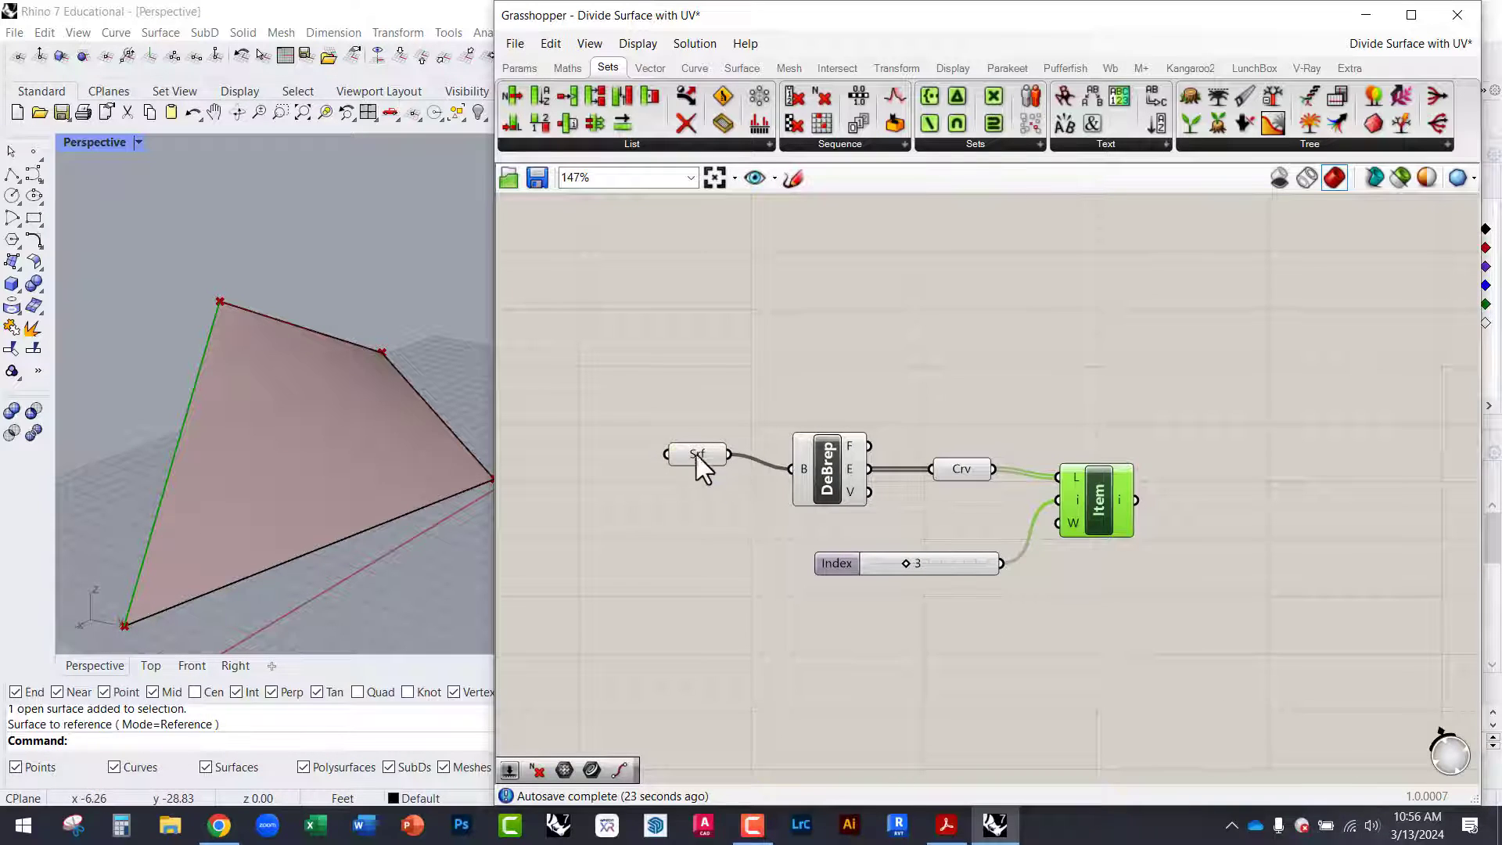
drag(696, 453, 697, 468)
drag(840, 474, 838, 477)
scroll(939, 471, up, 3)
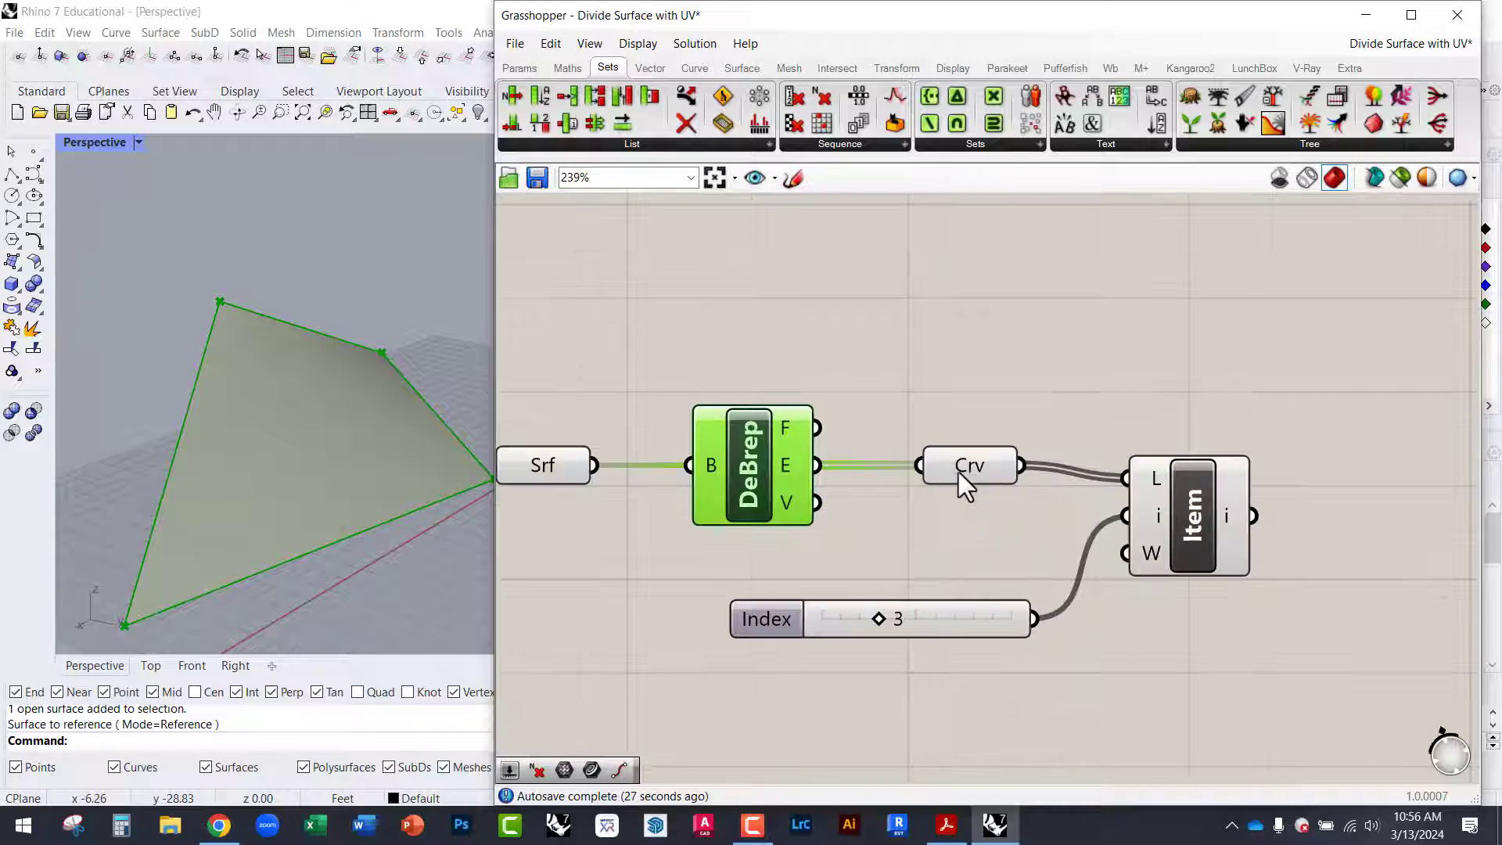
mouse_move(1083, 481)
mouse_down()
mouse_move(1097, 477)
mouse_move(1082, 489)
mouse_up()
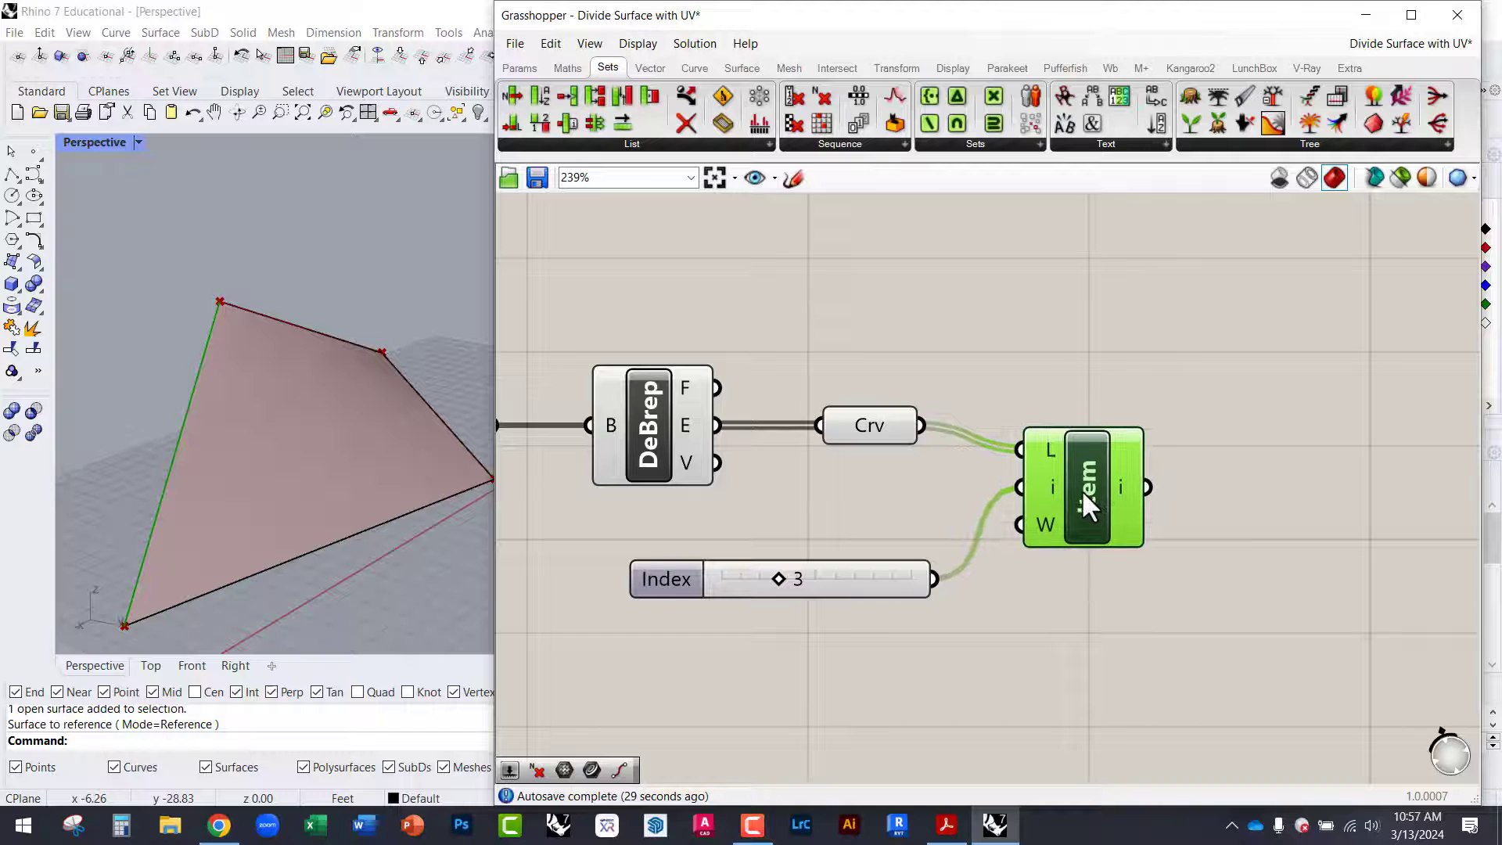
Maximize the Grasshopper window and place a Divide Curve component on the canvas beyond List Item.
double_click(1226, 521)
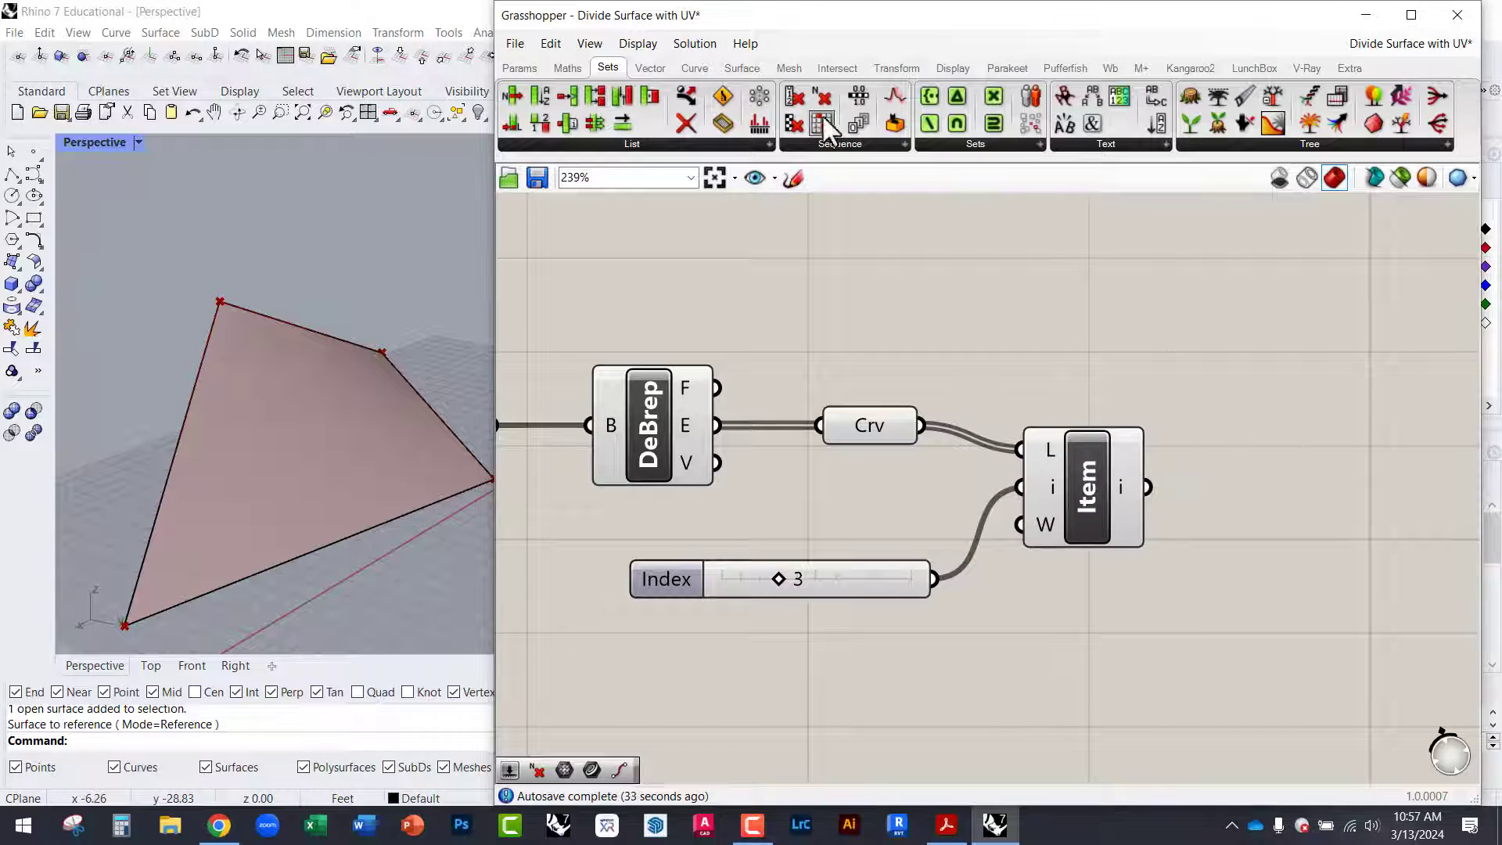
click(704, 69)
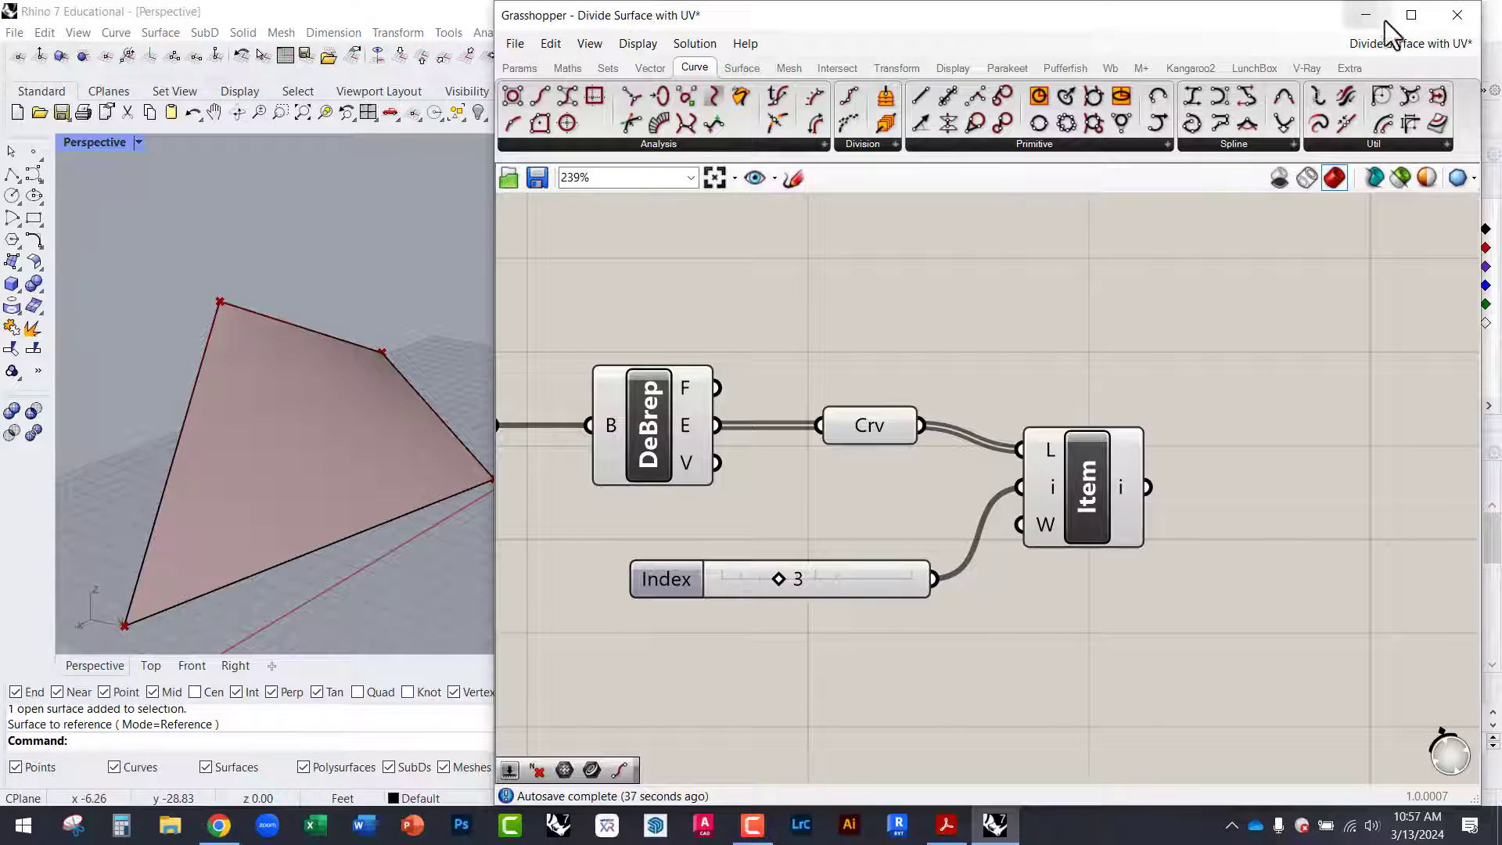
click(1408, 16)
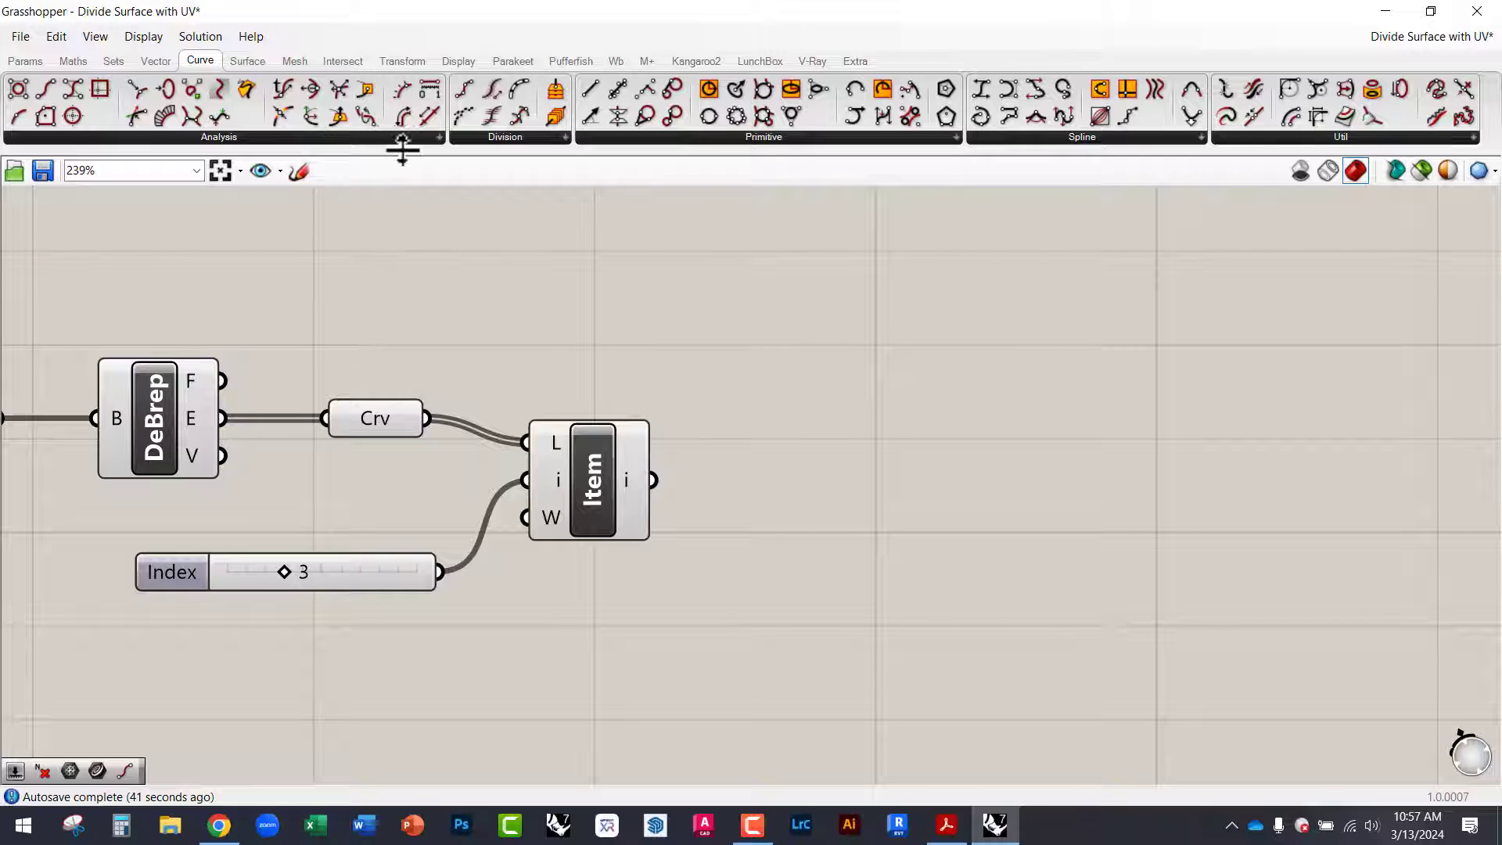
click(480, 139)
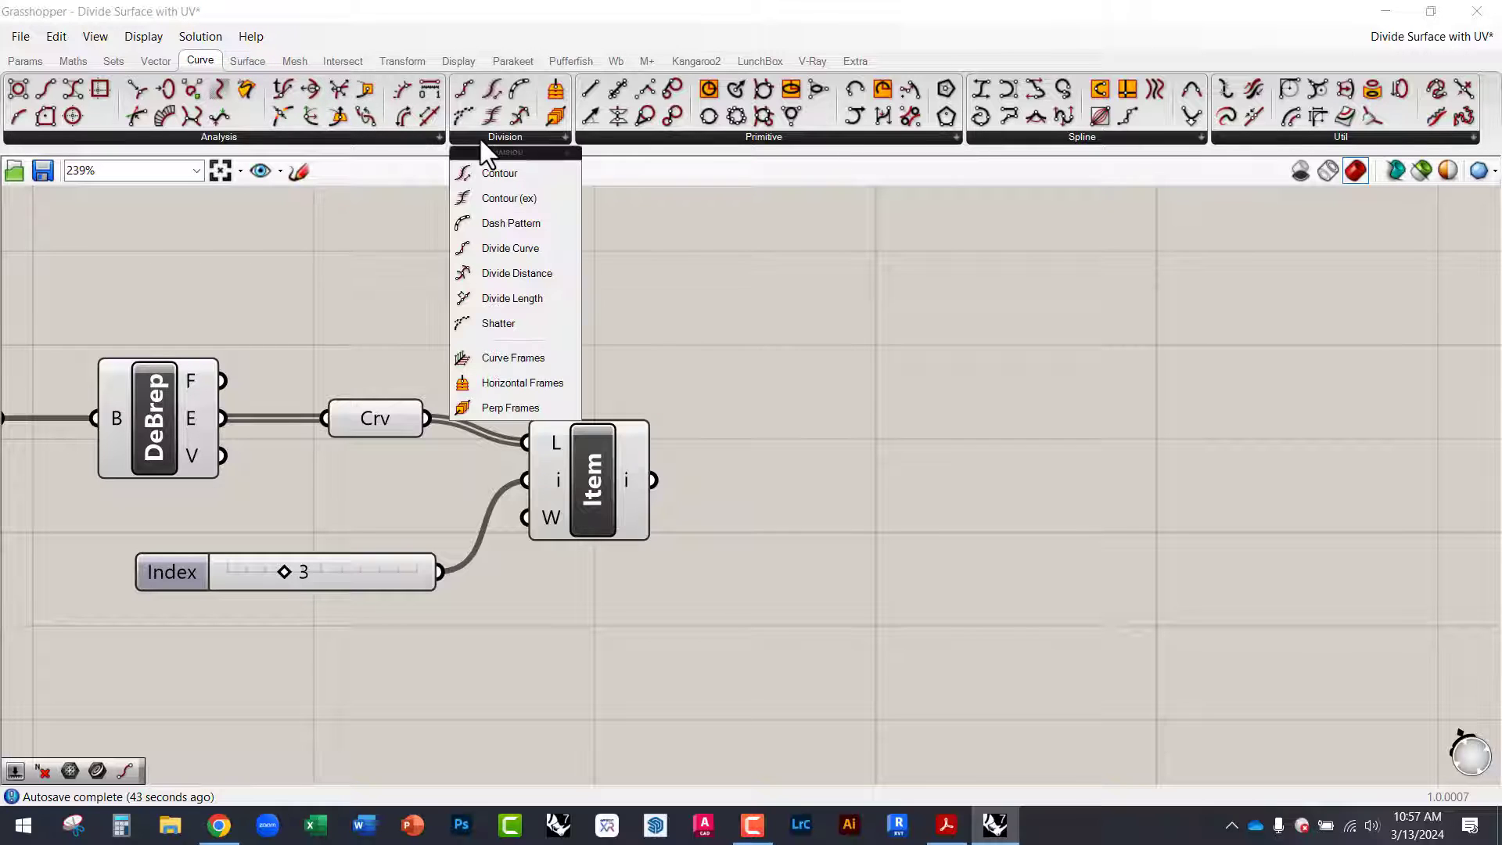
click(513, 248)
click(782, 376)
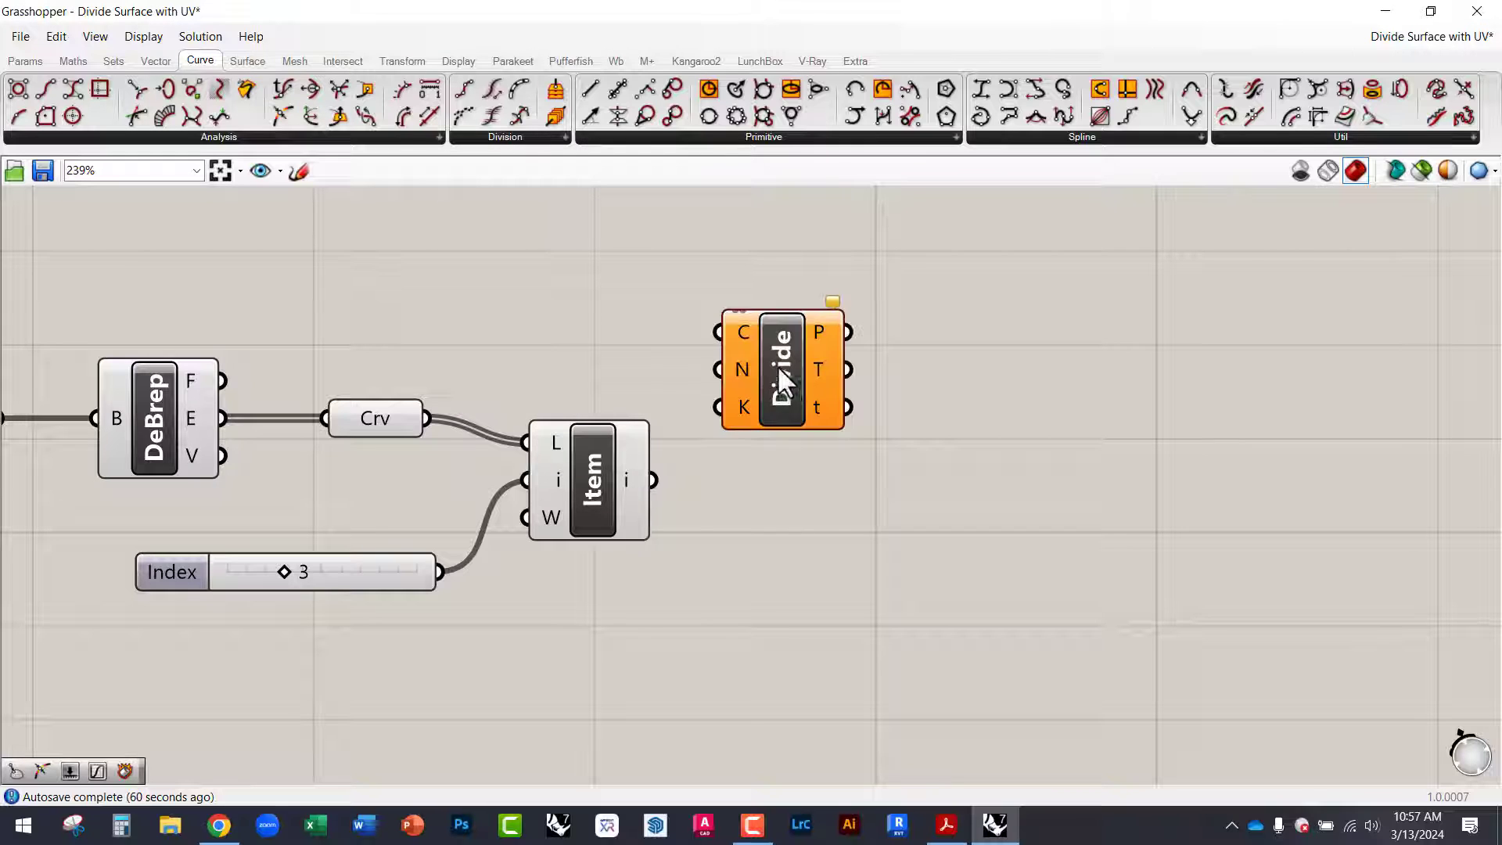
drag(780, 378, 823, 486)
double_click(716, 651)
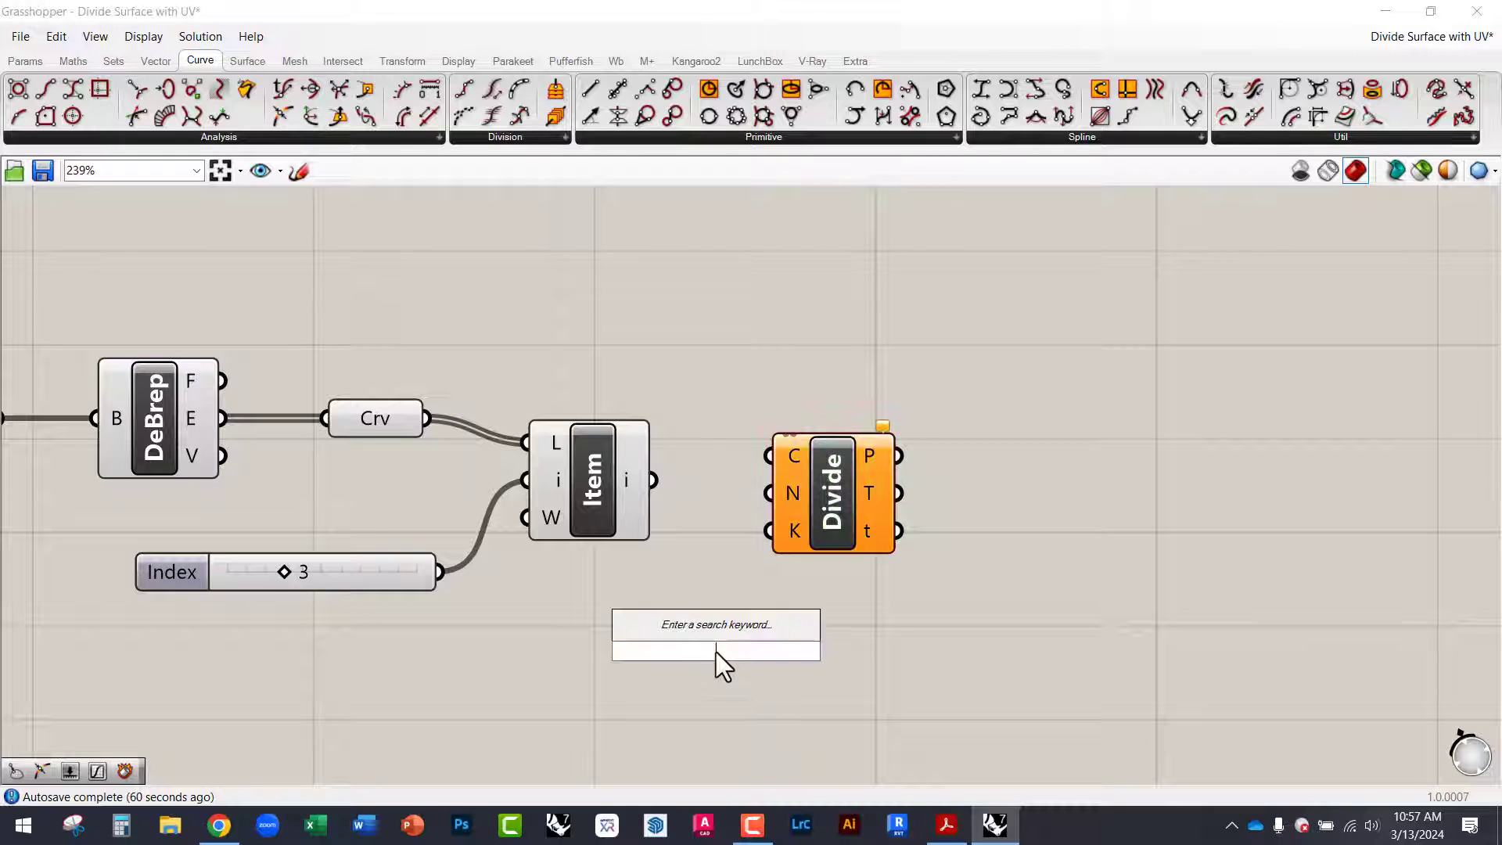
text(div)
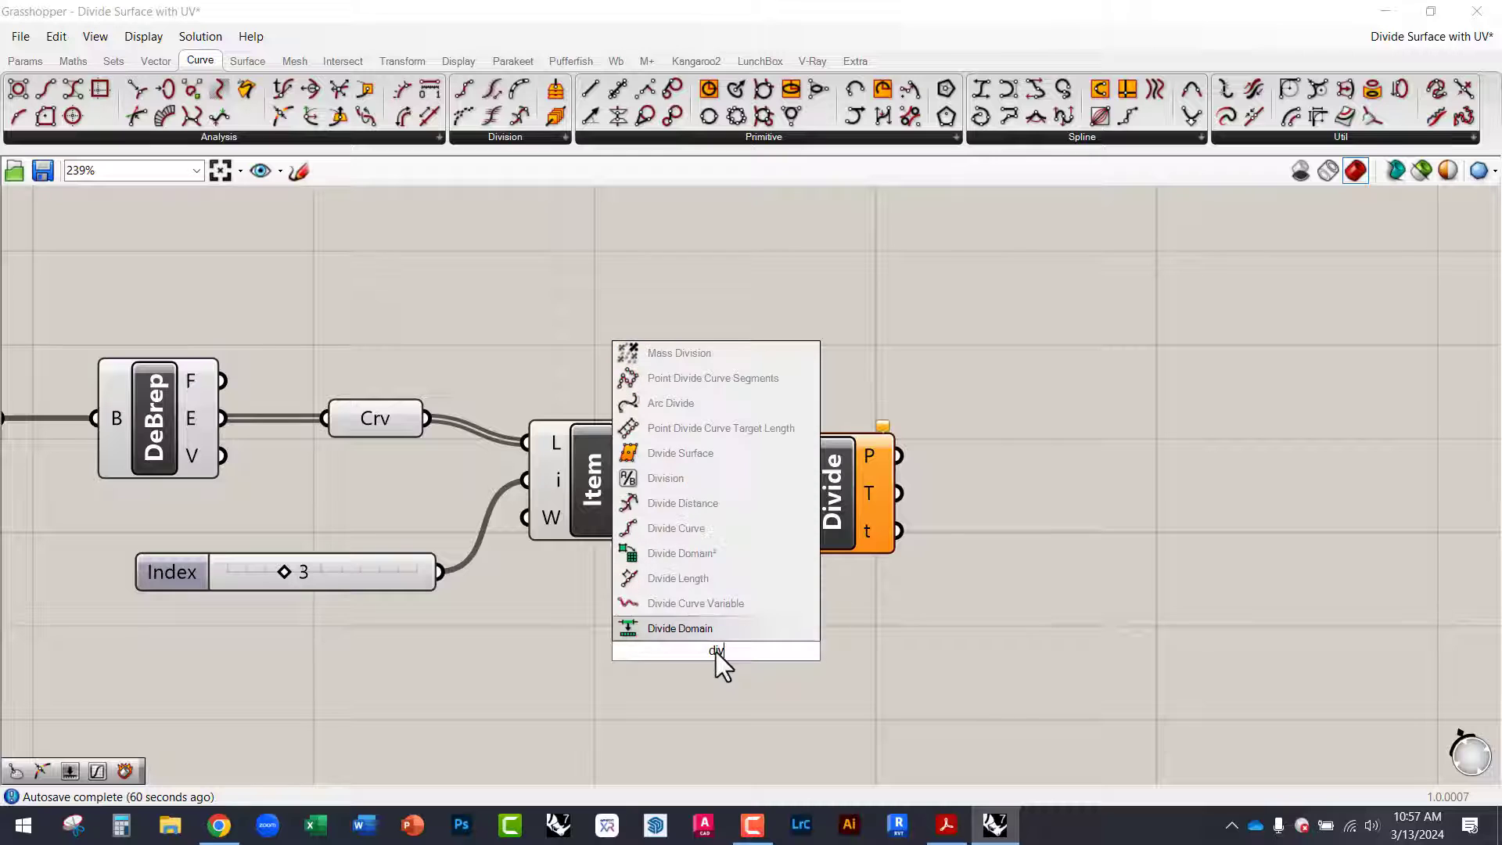
text(id)
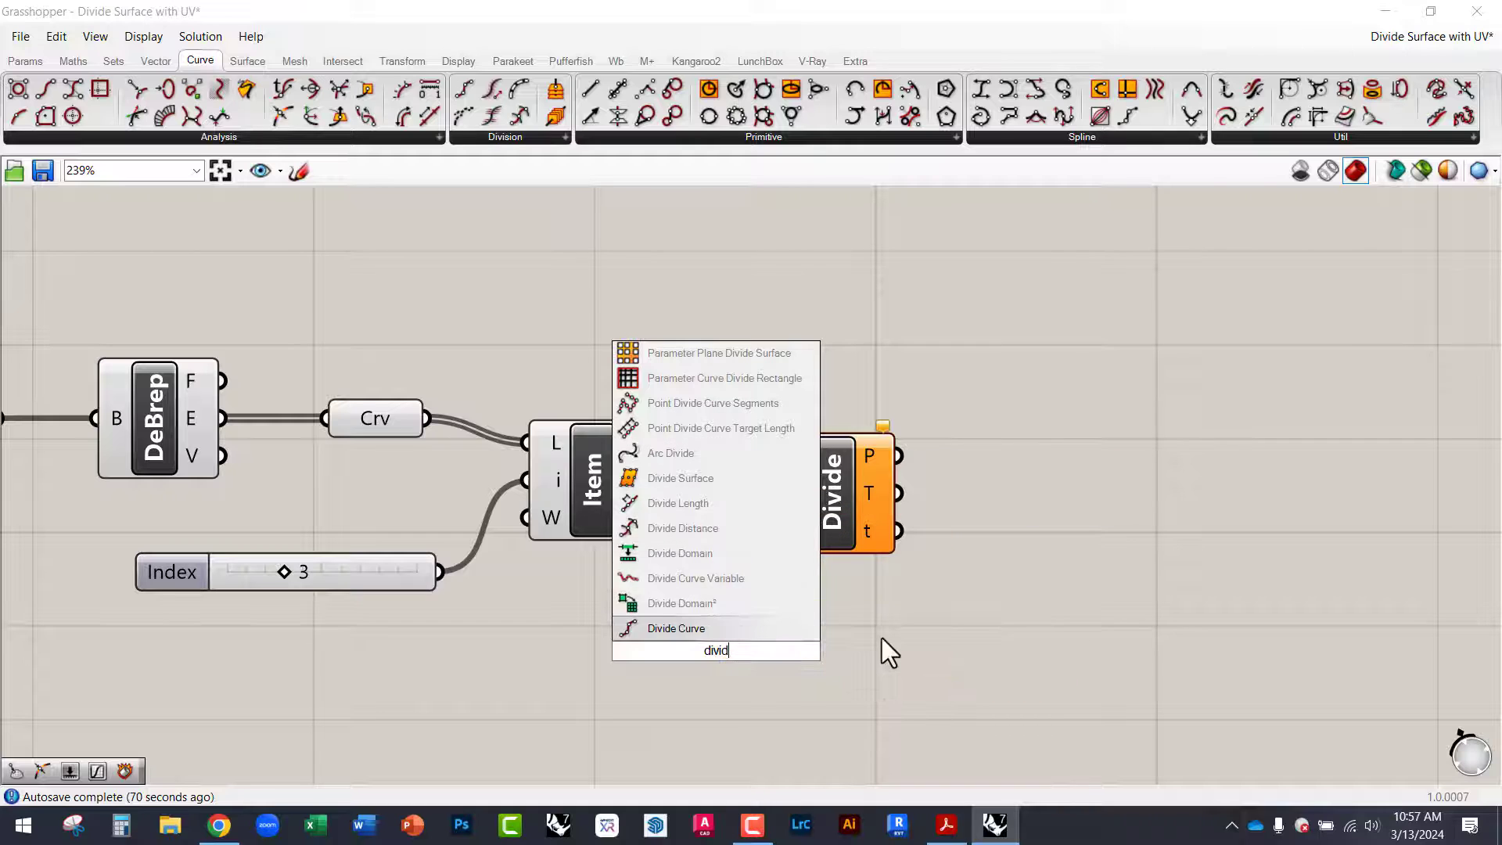
key(Return)
right_drag(730, 583, 731, 526)
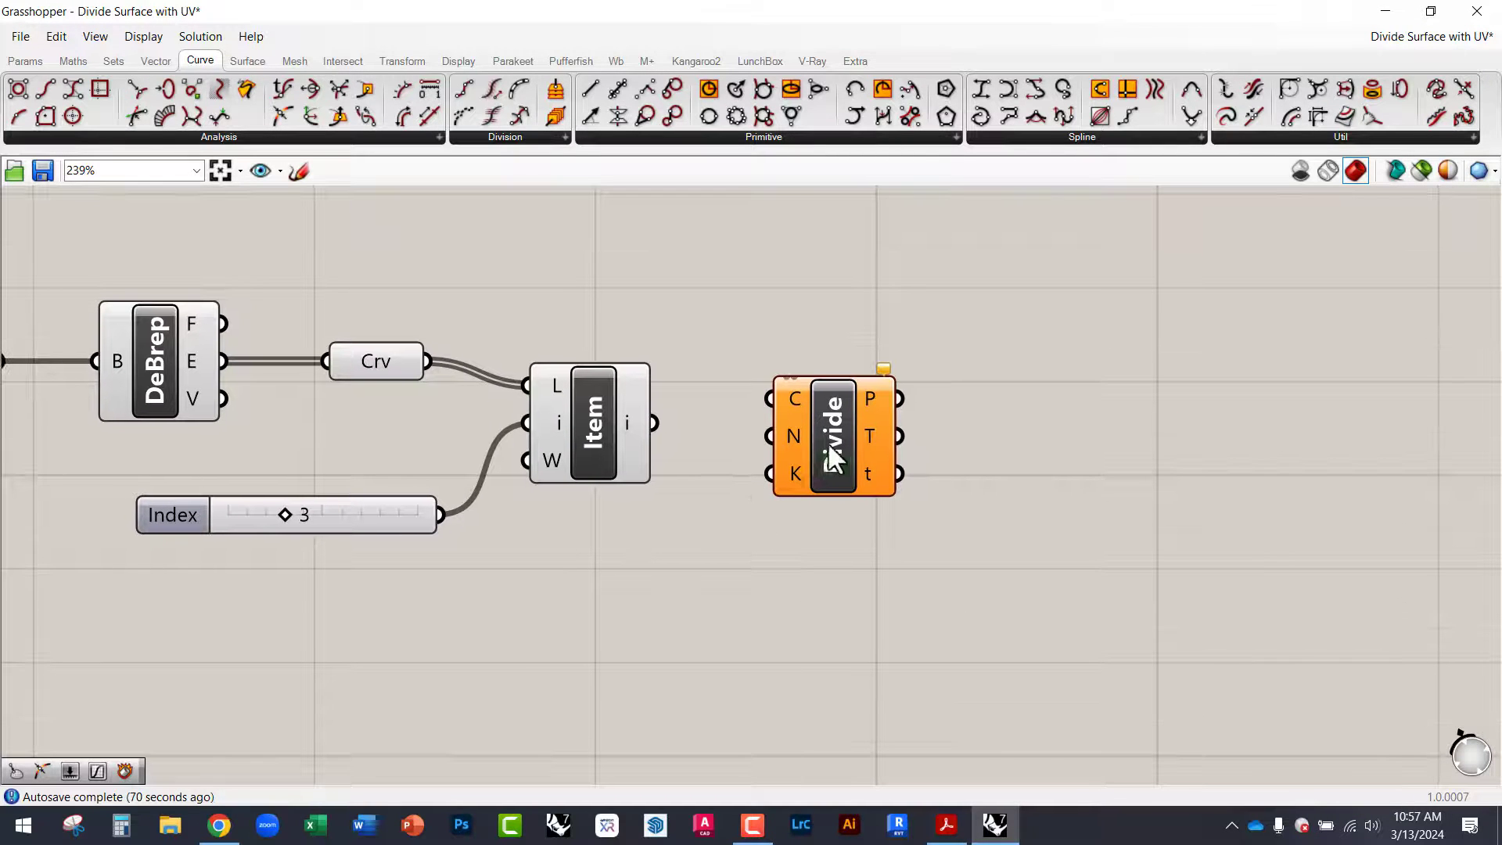
Restore the Grasshopper window beside the Rhino viewport and connect List Item's output to Divide Curve's Curve input.
drag(829, 445, 831, 499)
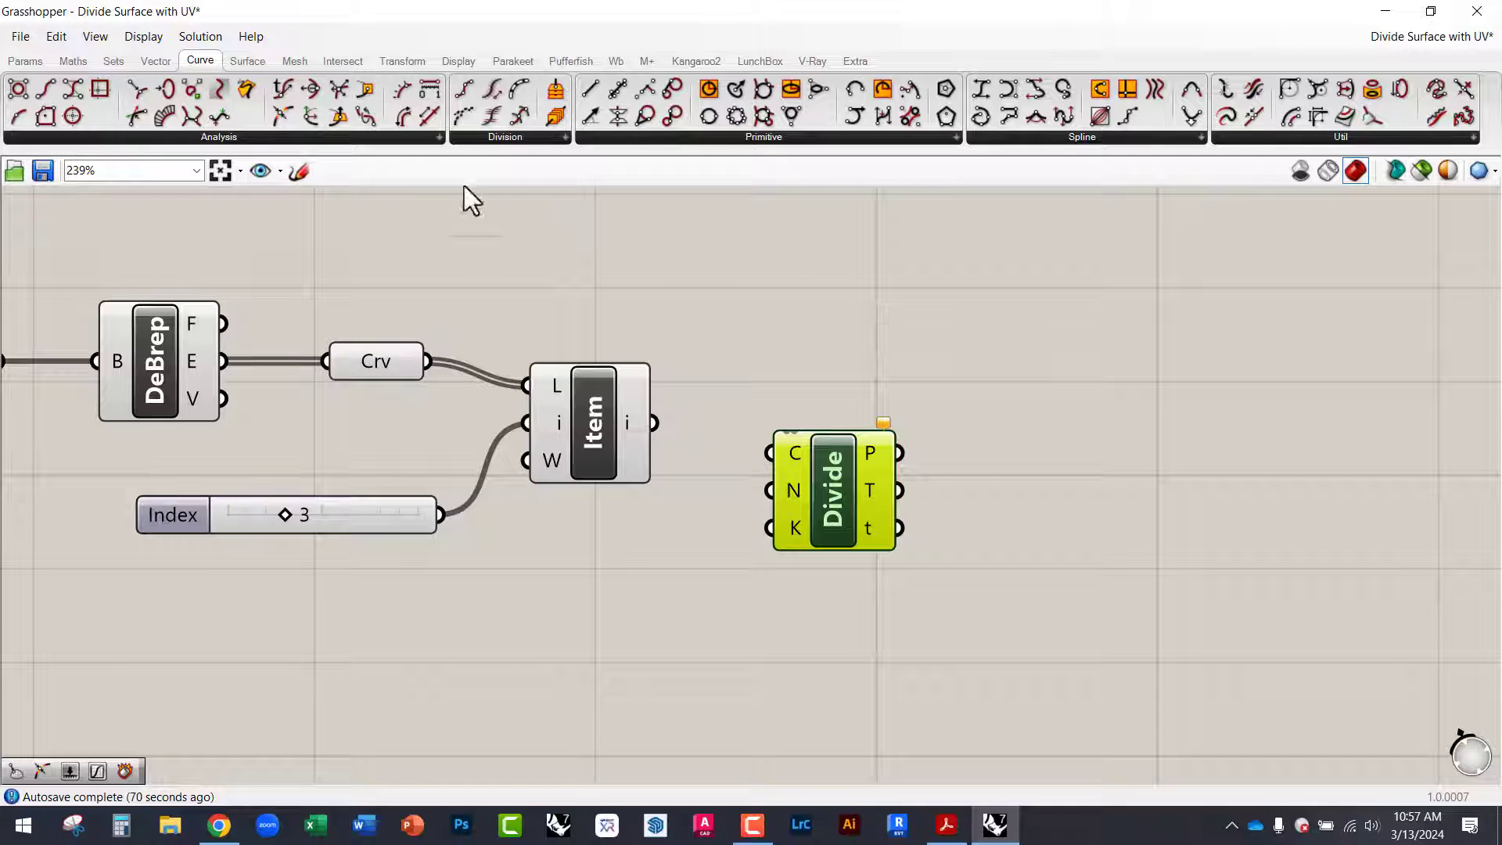
drag(424, 20, 929, 106)
click(1063, 493)
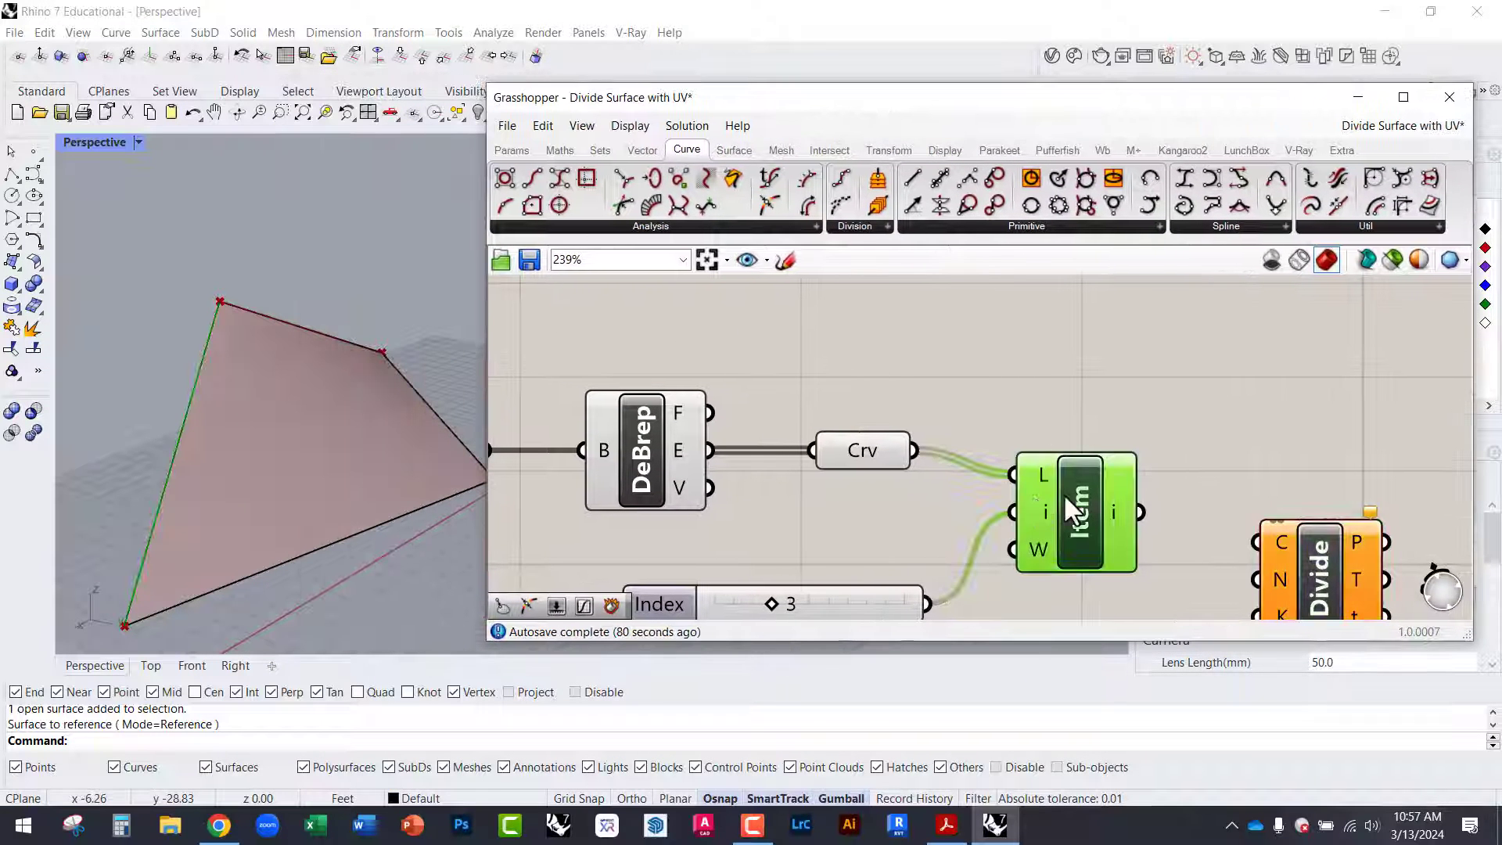
right_drag(548, 524, 382, 435)
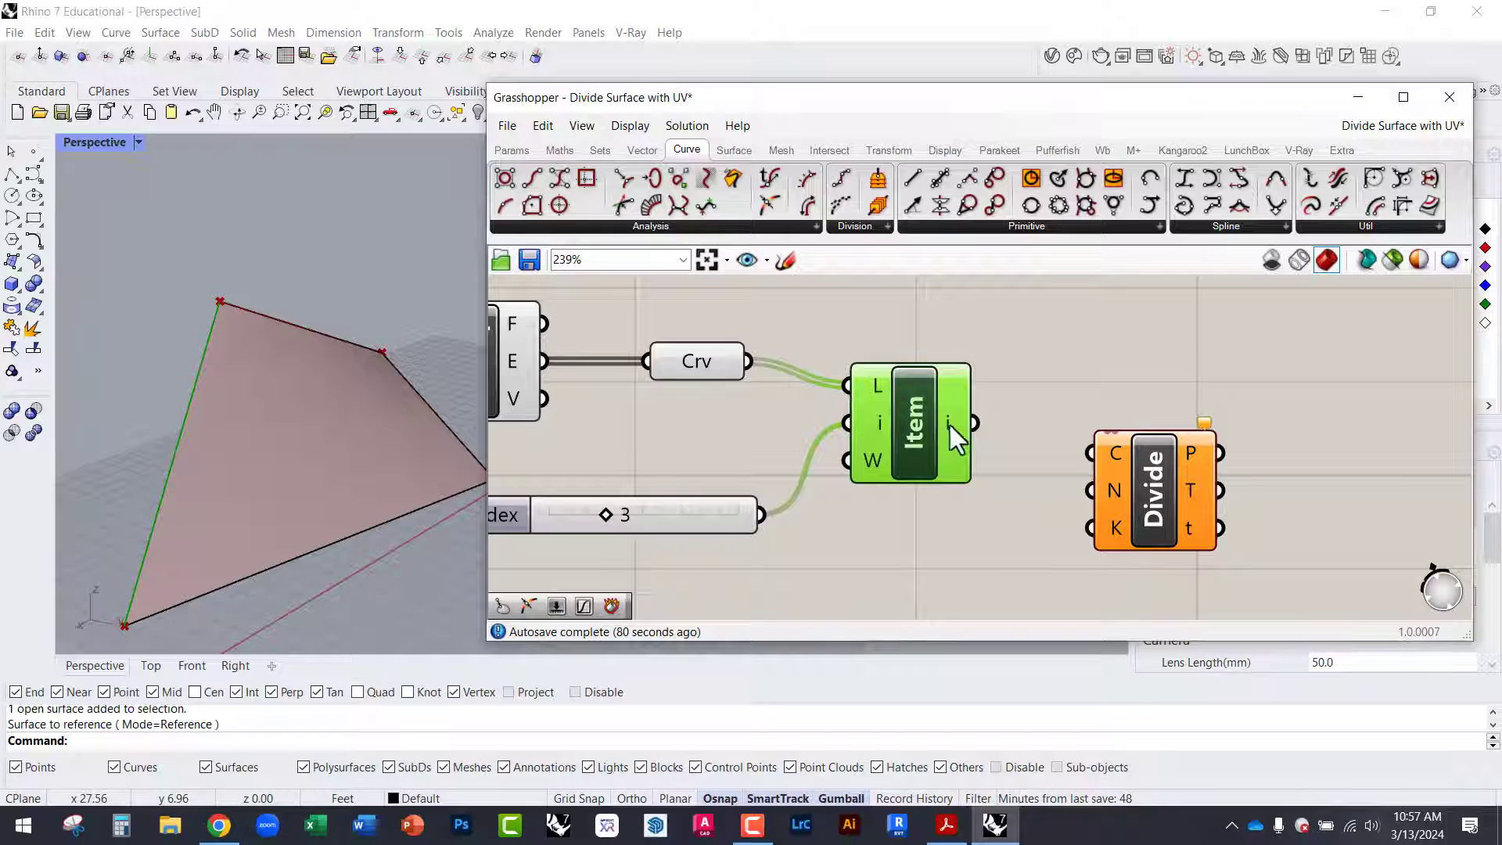
drag(973, 423, 1115, 458)
click(1120, 477)
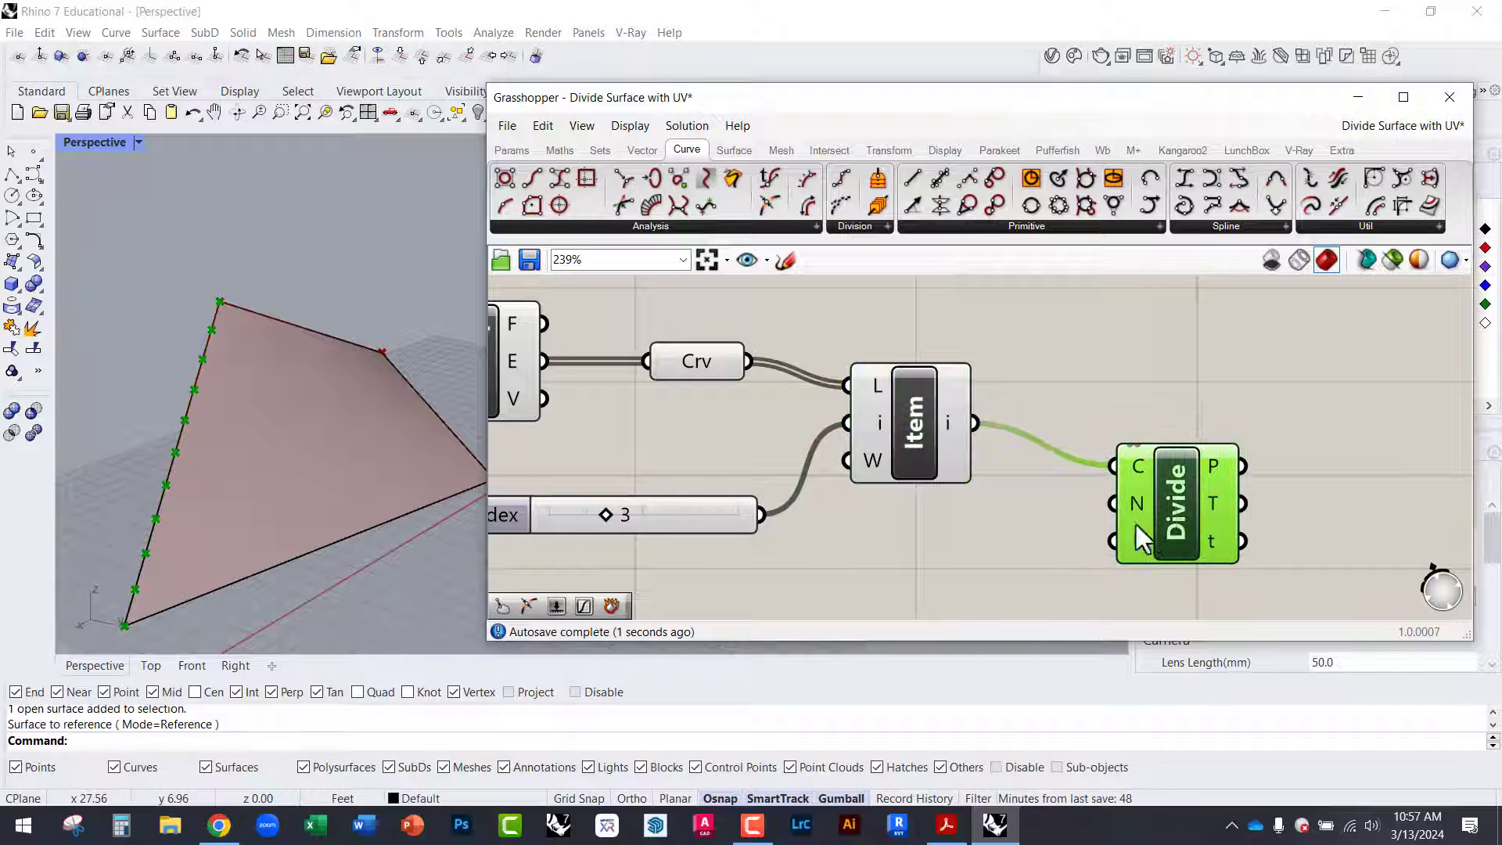
Check Divide Curve's Count input, shift the component farther from List Item and enlarge the Grasshopper window to full height.
scroll(1136, 525, up, 3)
mouse_move(1076, 392)
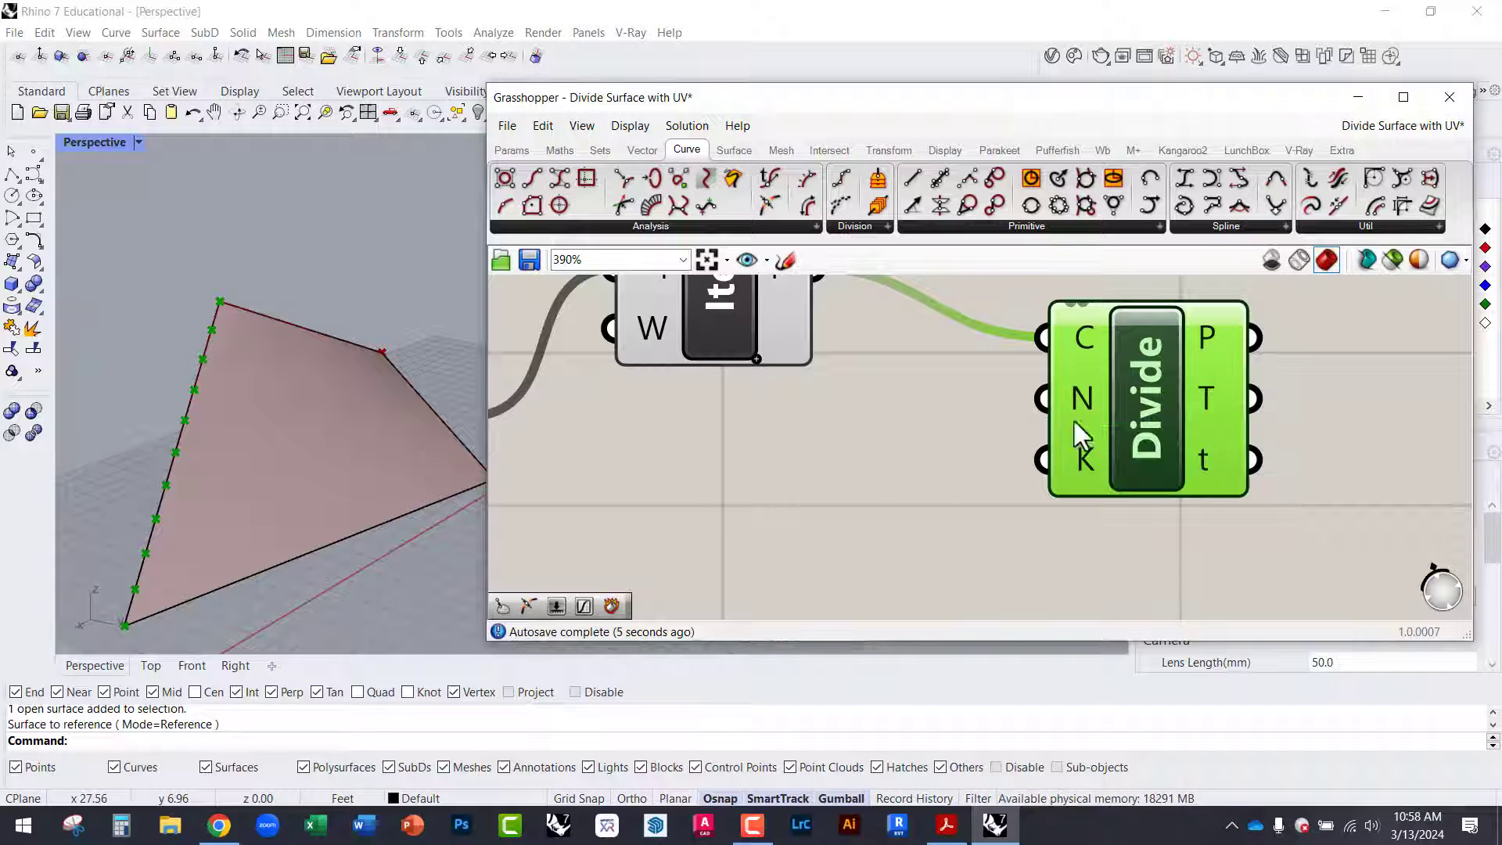
right_drag(1073, 420, 1066, 379)
drag(1066, 379, 1199, 500)
scroll(1072, 474, down, 2)
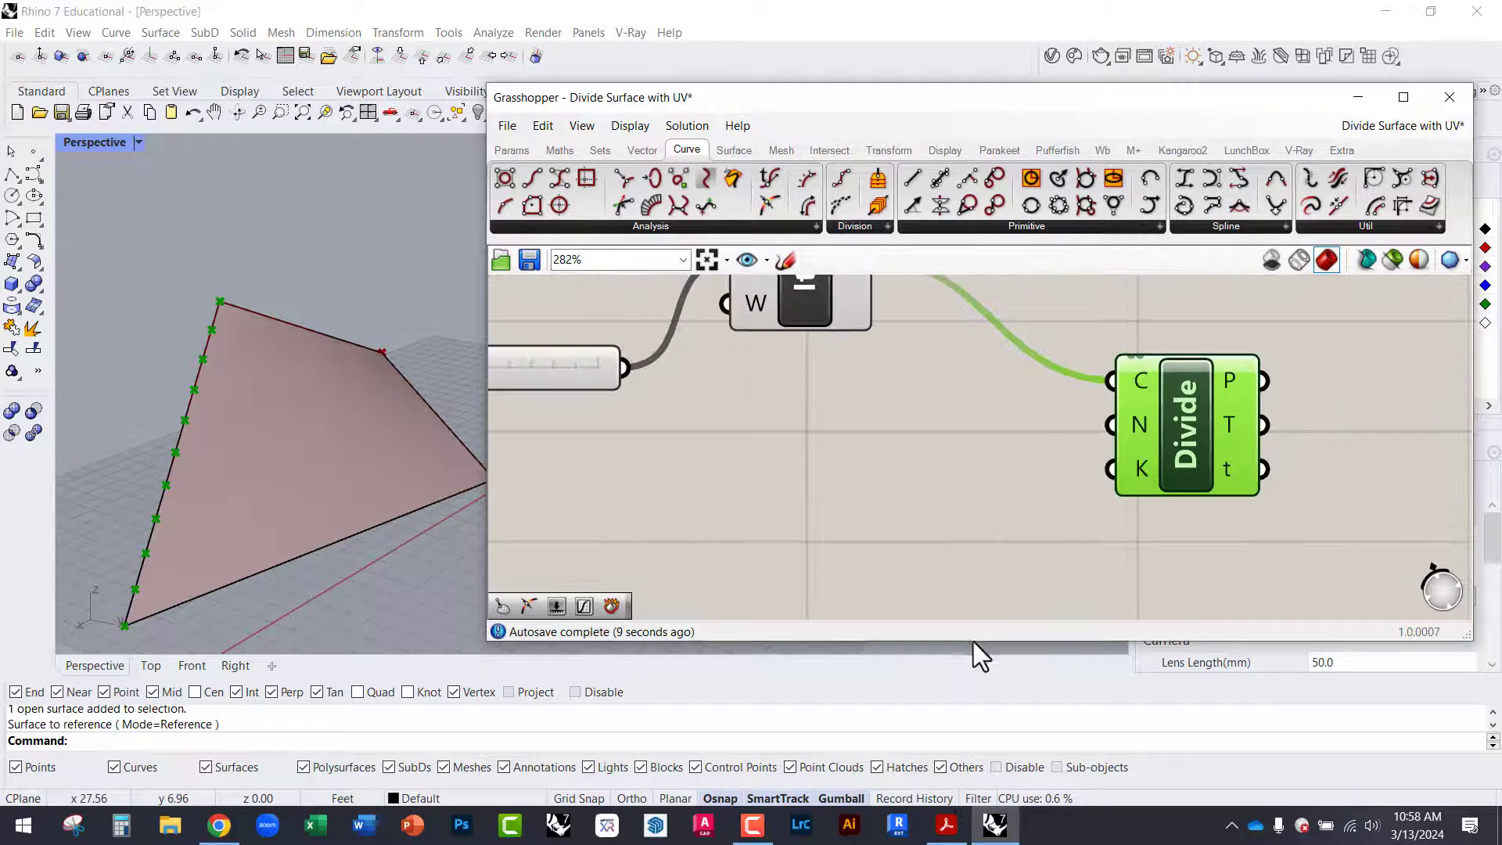
drag(973, 641, 985, 806)
right_drag(994, 375, 1012, 480)
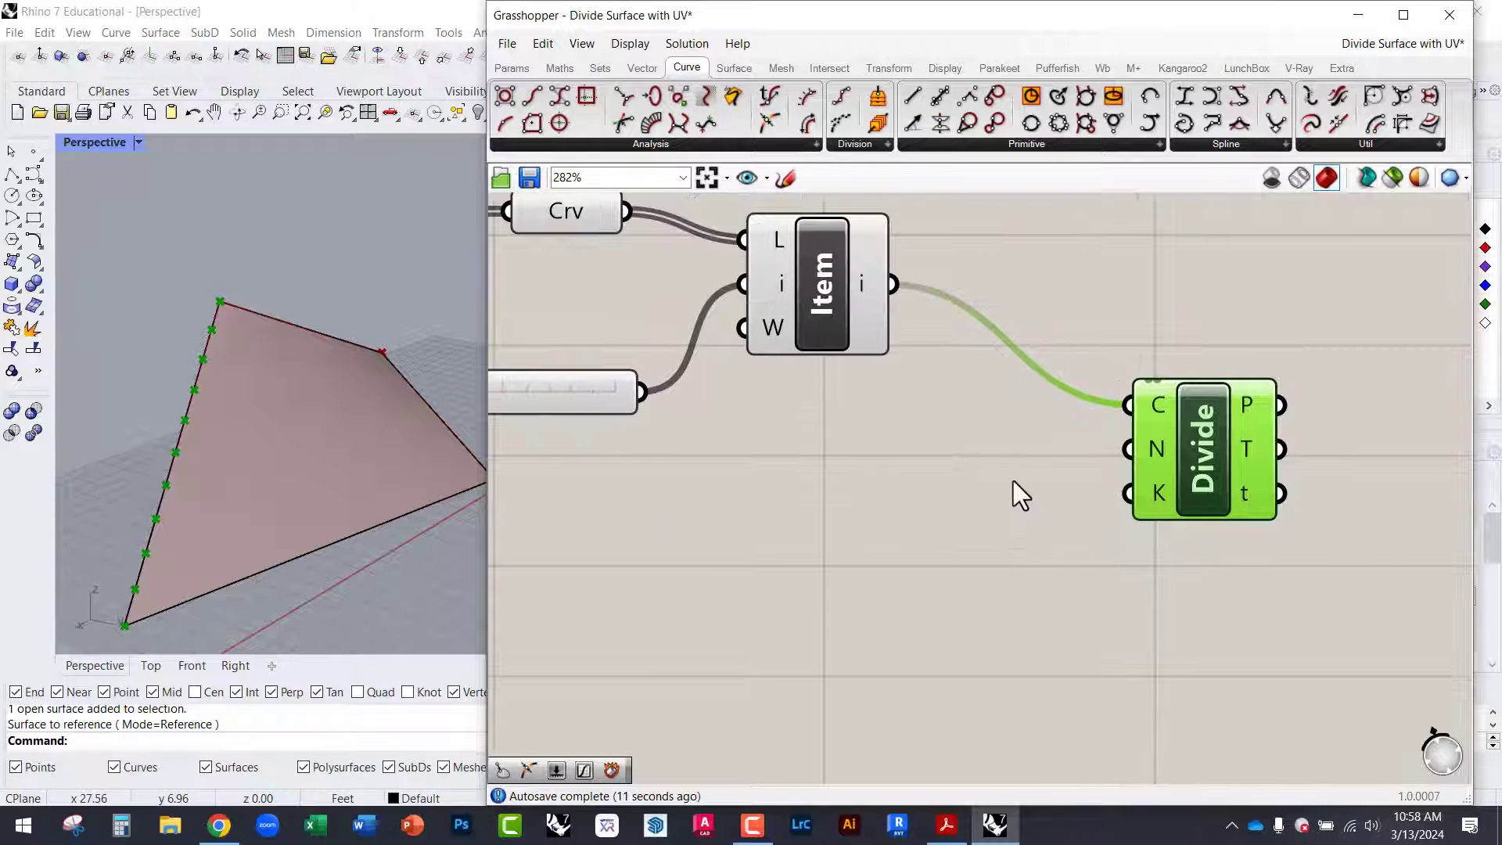
Create a number slider with value 15, connect it to Divide Curve's Count input and move Divide Curve farther out.
double_click(879, 491)
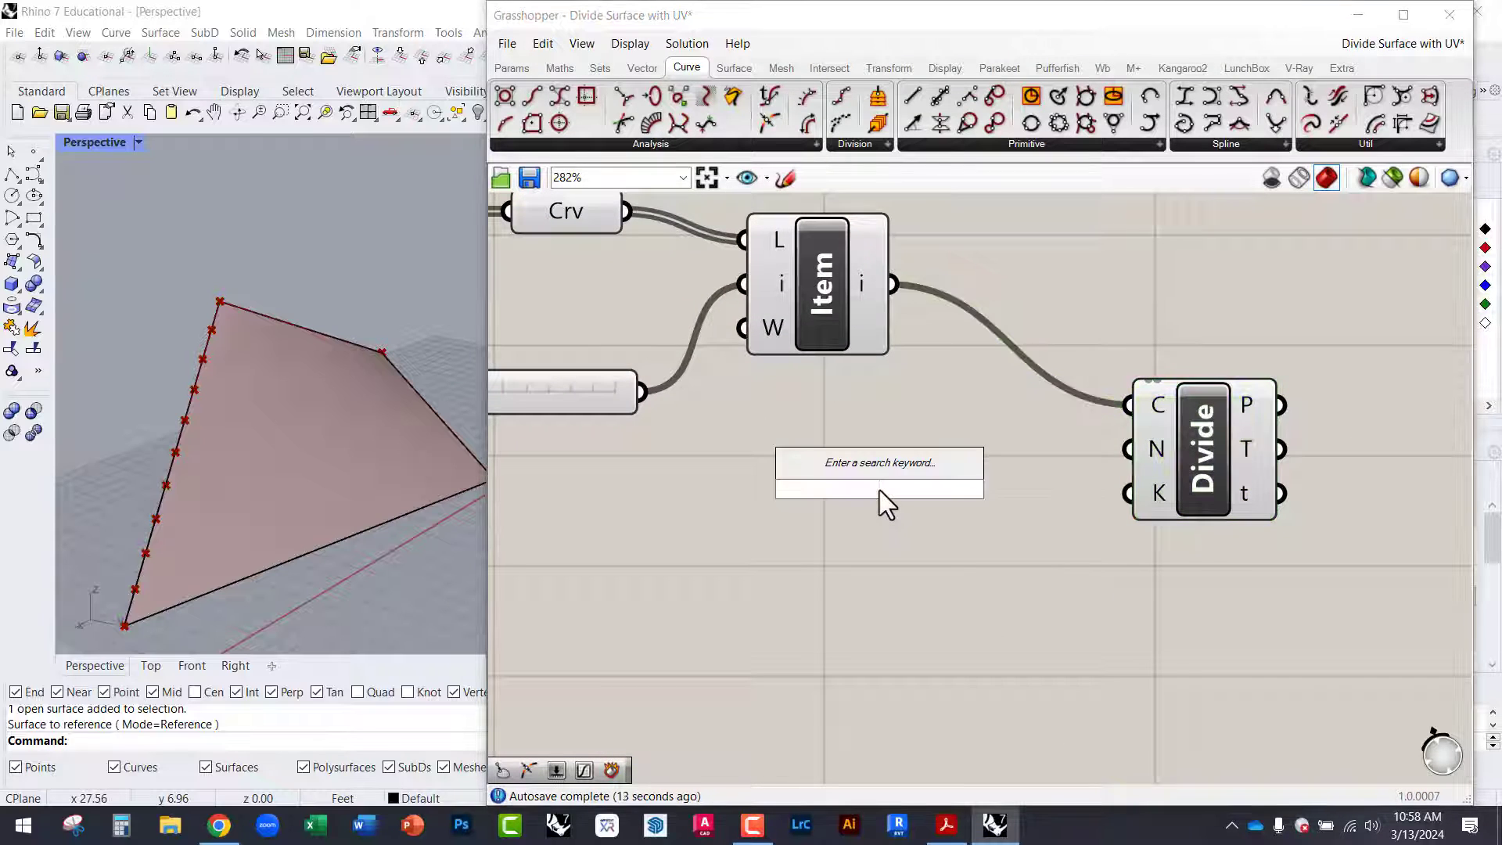
text(15)
key(Return)
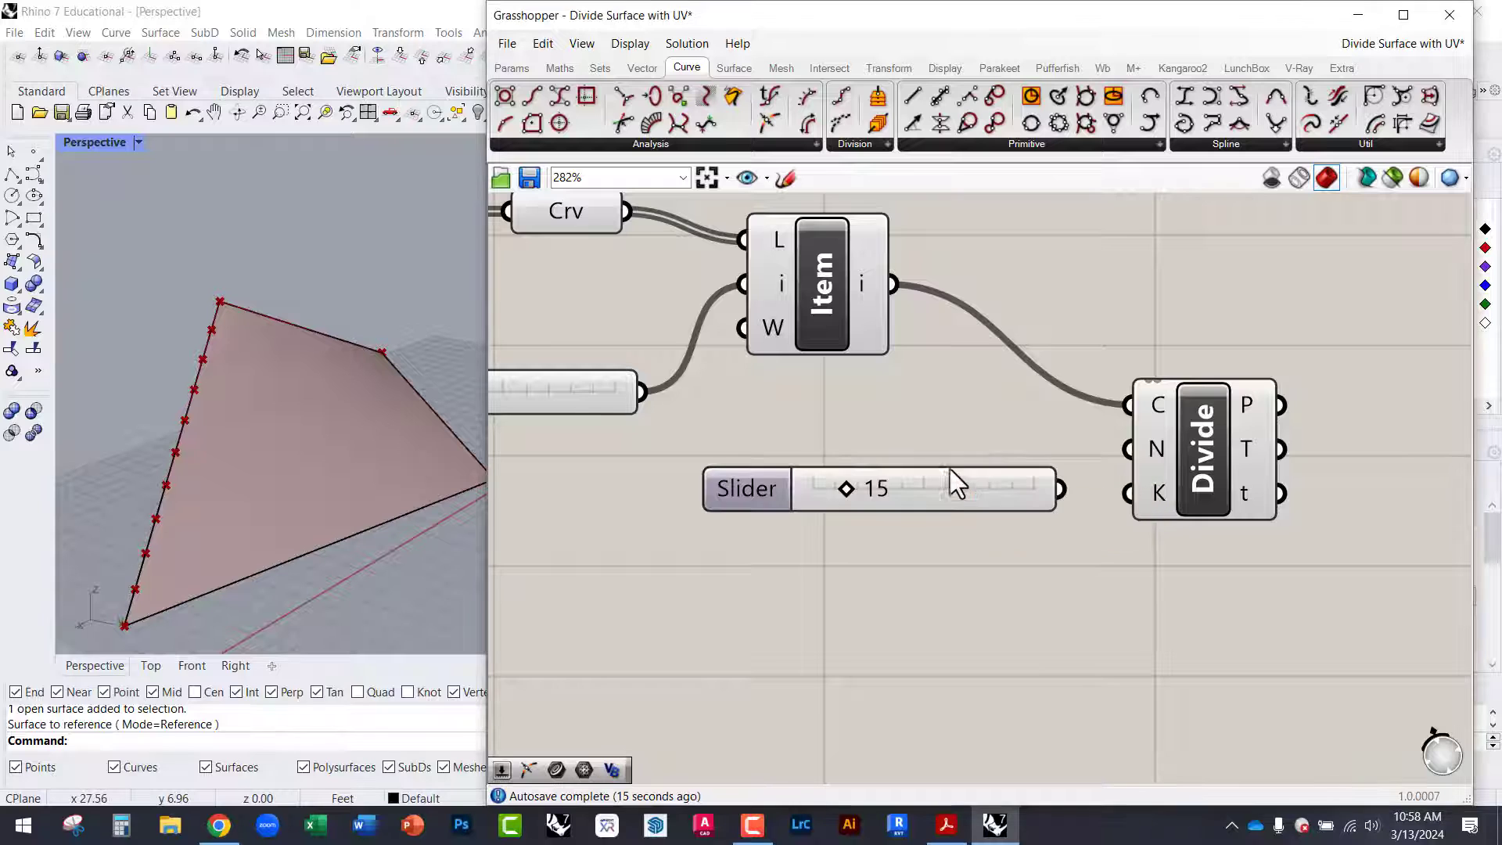
drag(1059, 489, 1127, 448)
drag(1222, 468, 1288, 495)
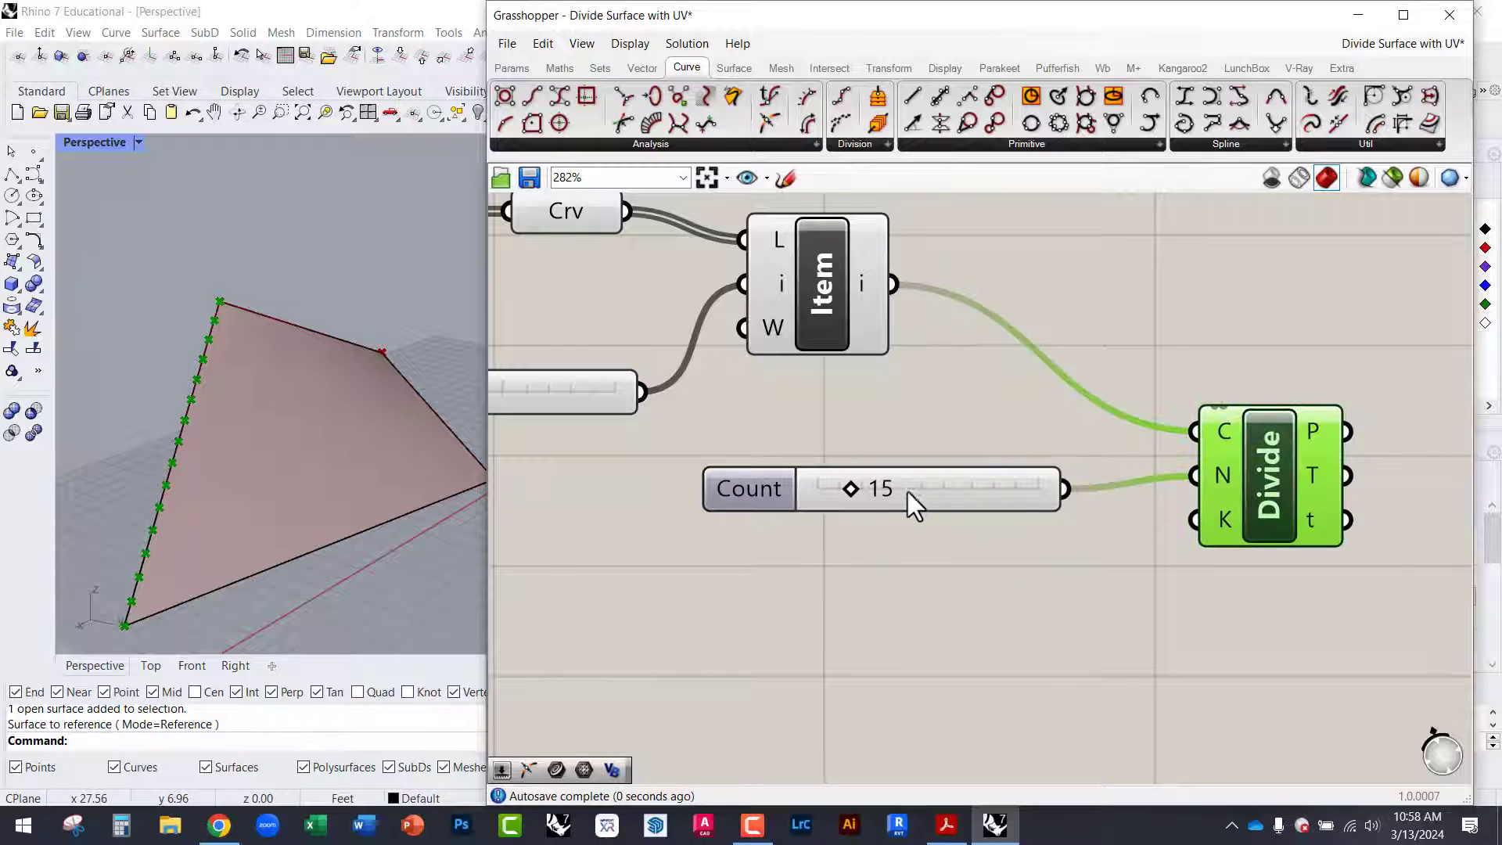
Set the Count slider to 10 and align Divide Curve with List Item so their connecting wire runs straight.
mouse_move(845, 485)
mouse_down()
mouse_move(871, 483)
mouse_move(822, 486)
mouse_move(837, 482)
mouse_up()
scroll(191, 434, up, 3)
scroll(195, 442, down, 3)
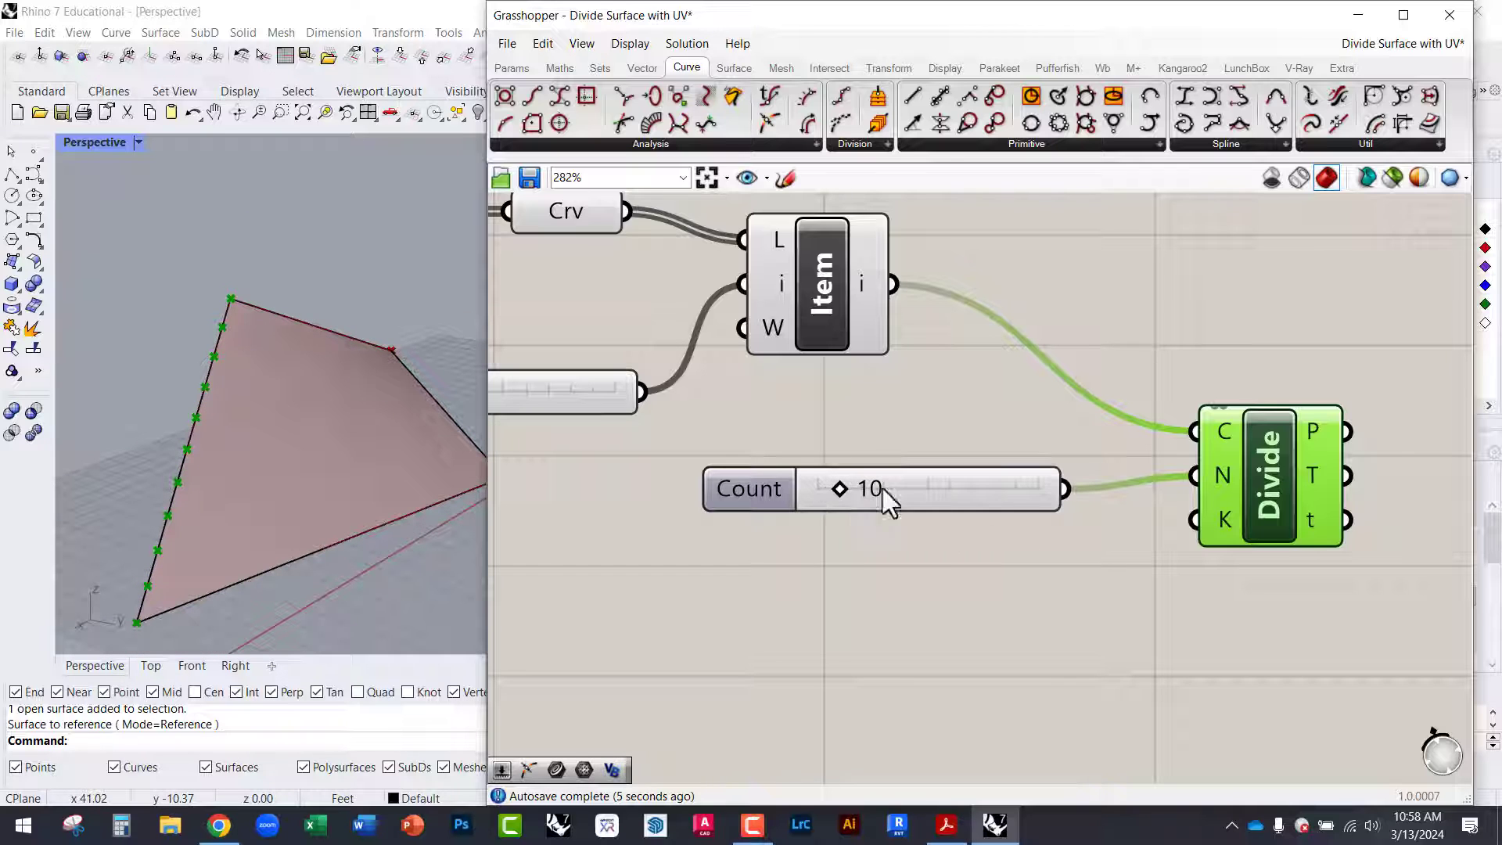
right_drag(1110, 515, 959, 540)
drag(1090, 527, 1084, 390)
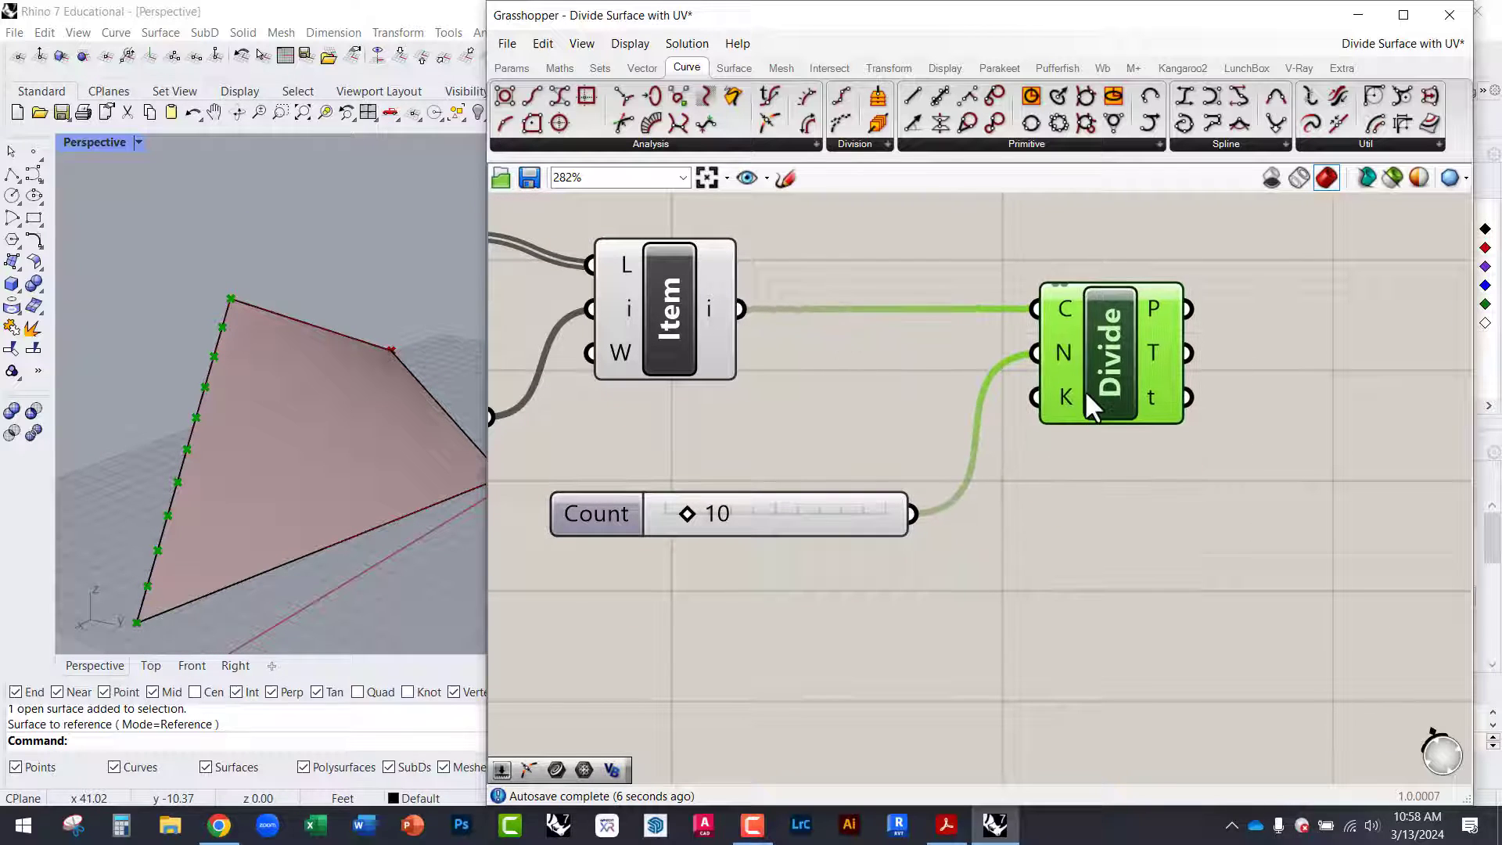
click(885, 431)
scroll(884, 430, down, 5)
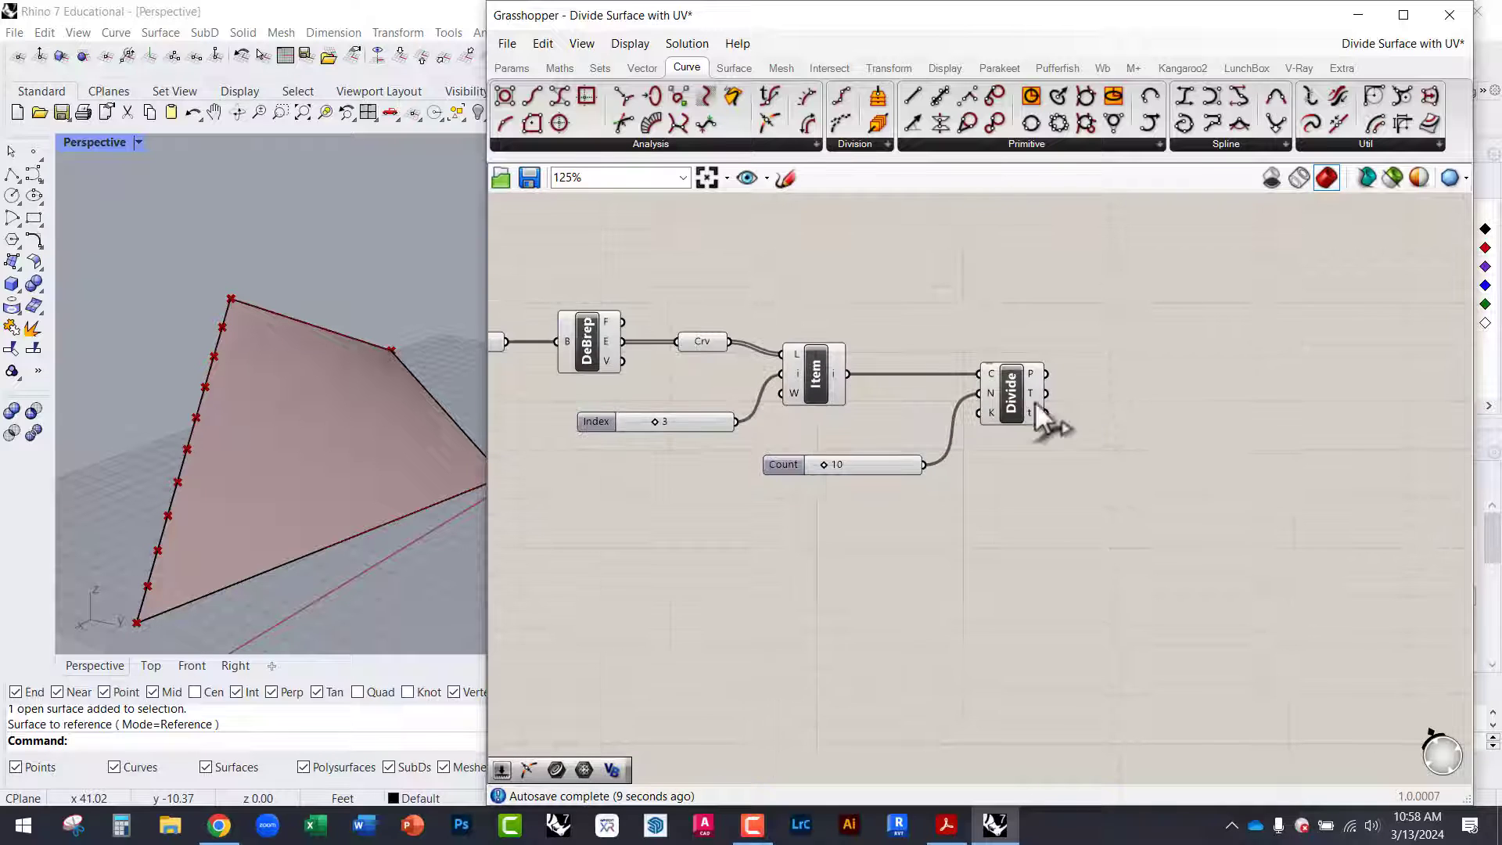
Nudge Divide Curve slightly away from List Item and set the Count slider to 15.
scroll(665, 326, up, 2)
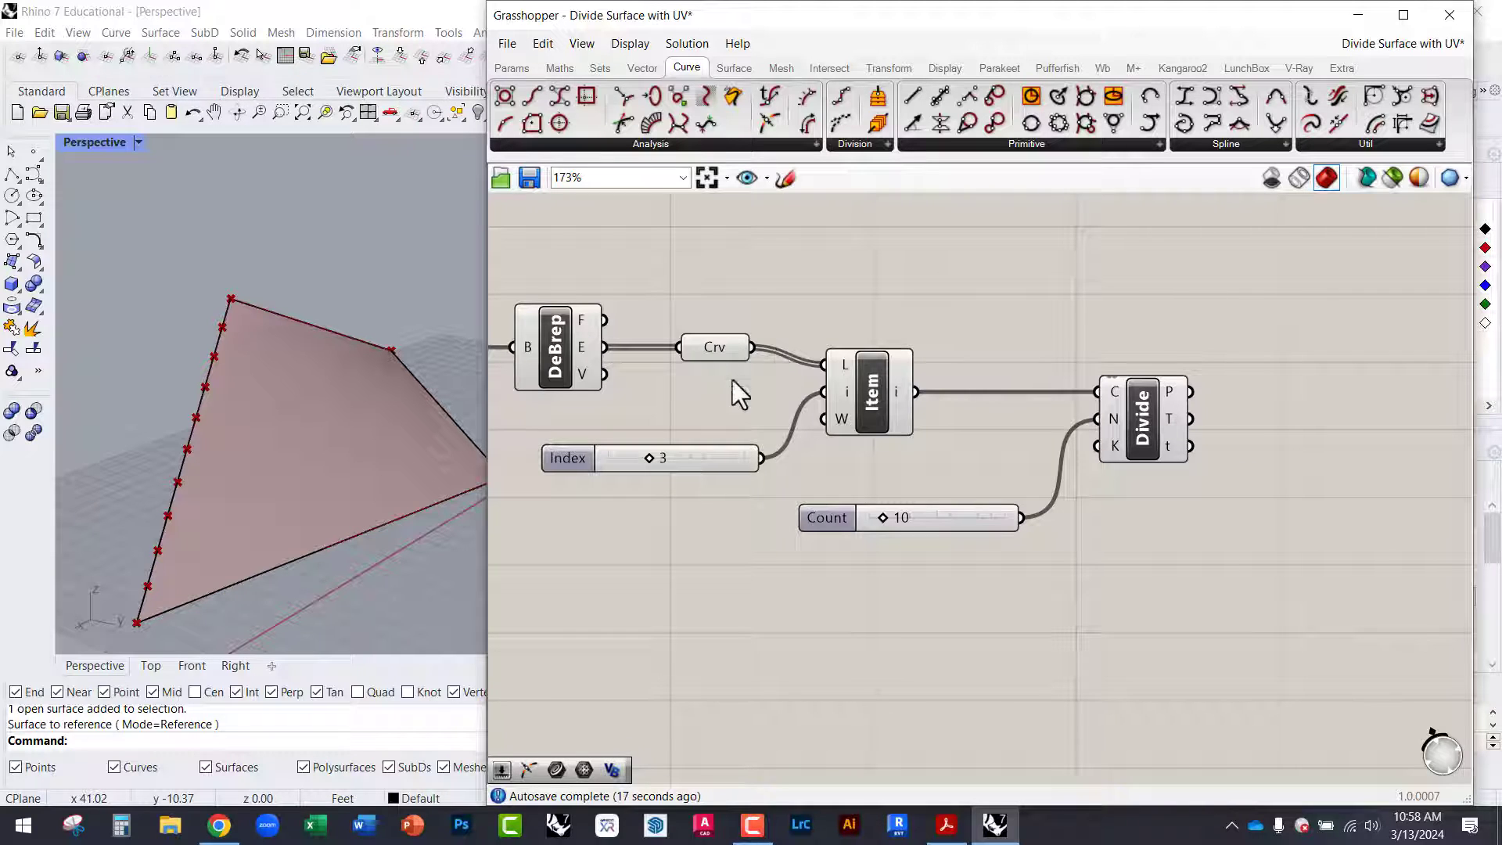
drag(1134, 426, 1142, 438)
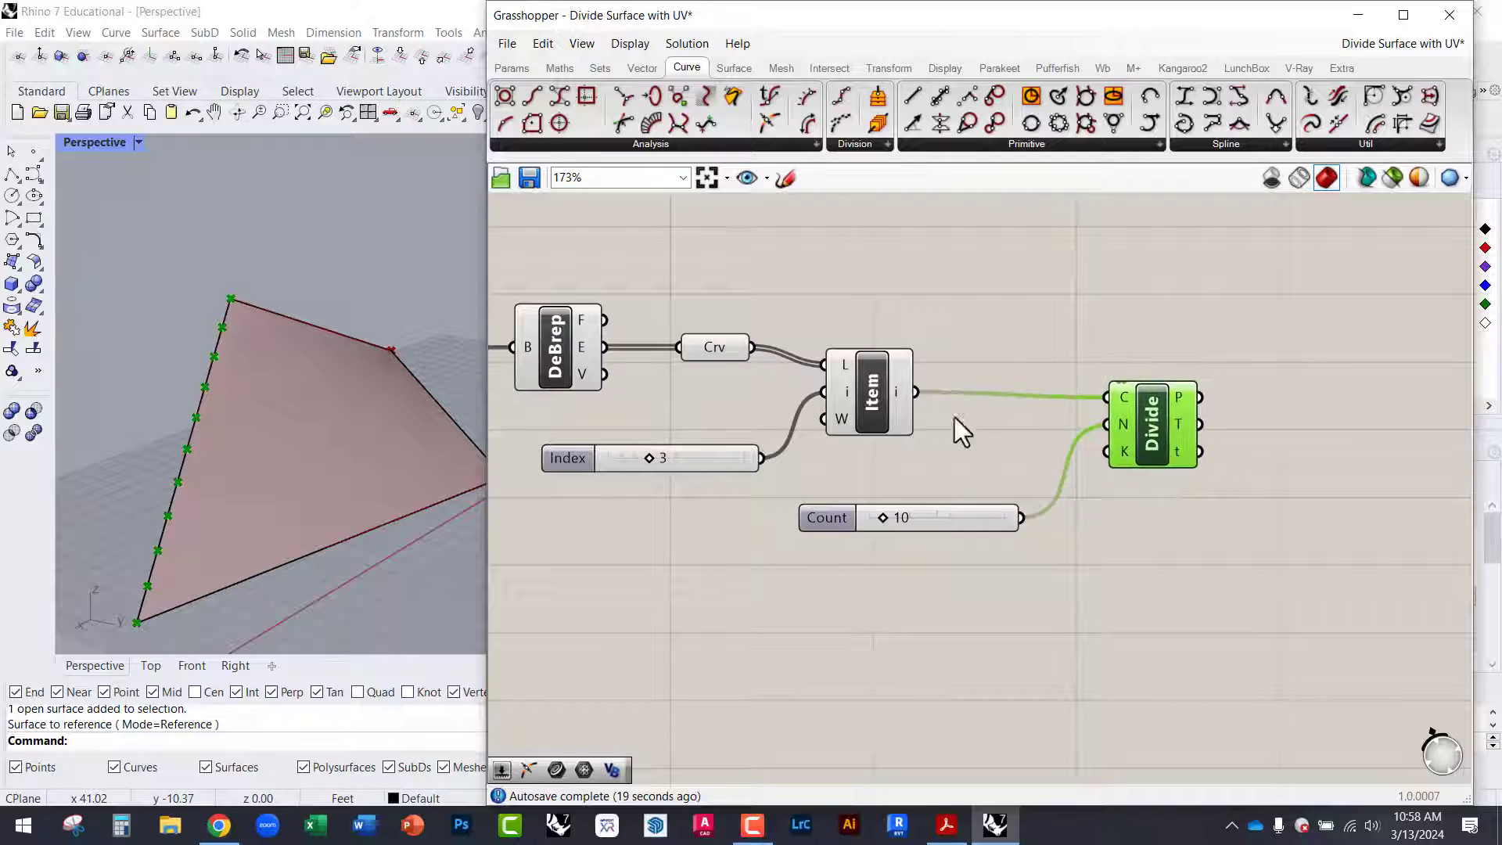
mouse_move(899, 410)
scroll(988, 456, up, 1)
right_drag(1046, 478, 832, 501)
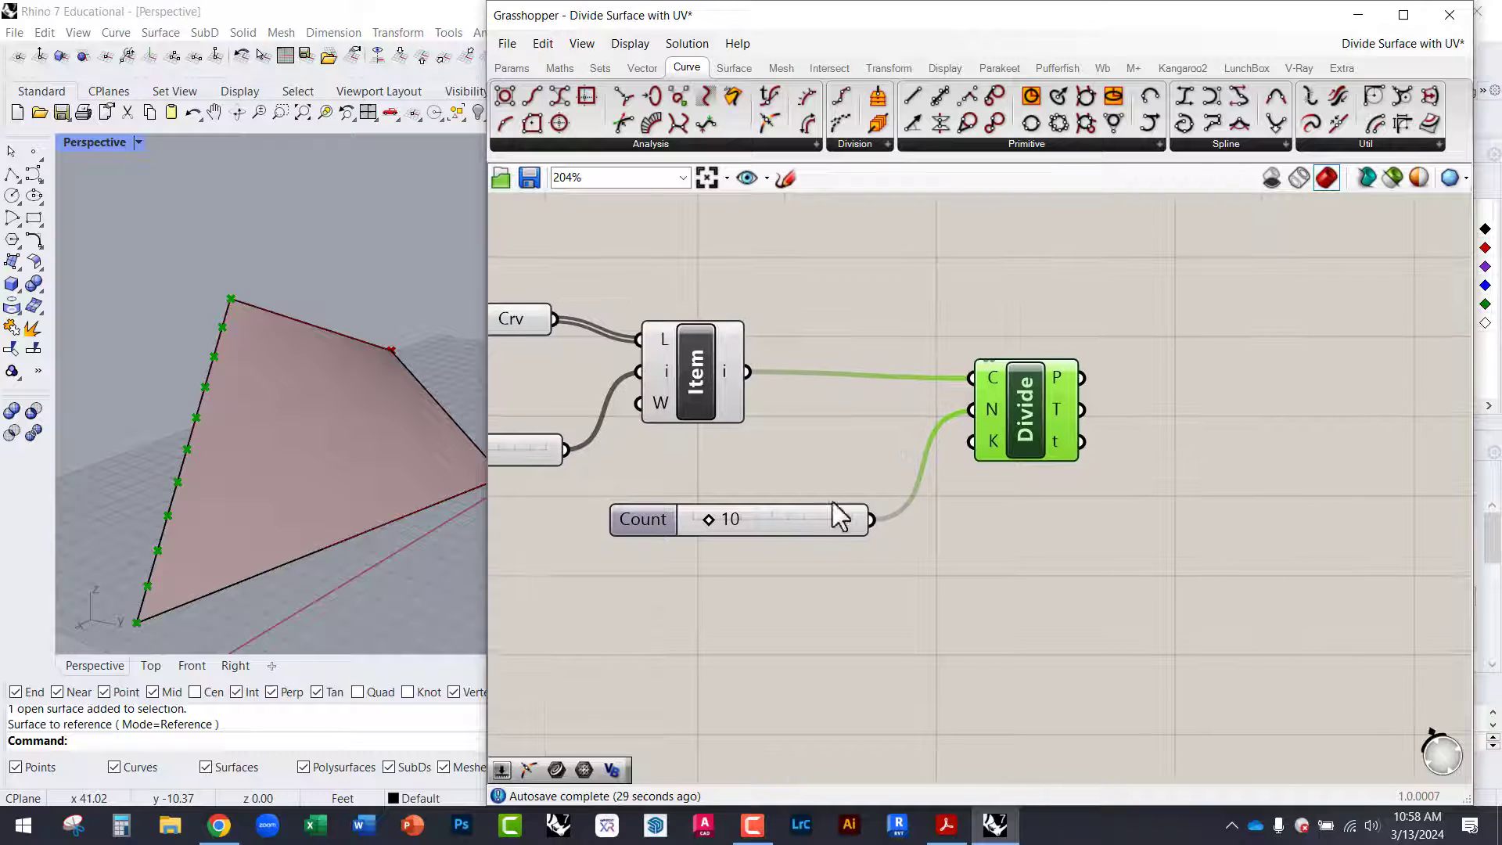
drag(708, 519, 717, 520)
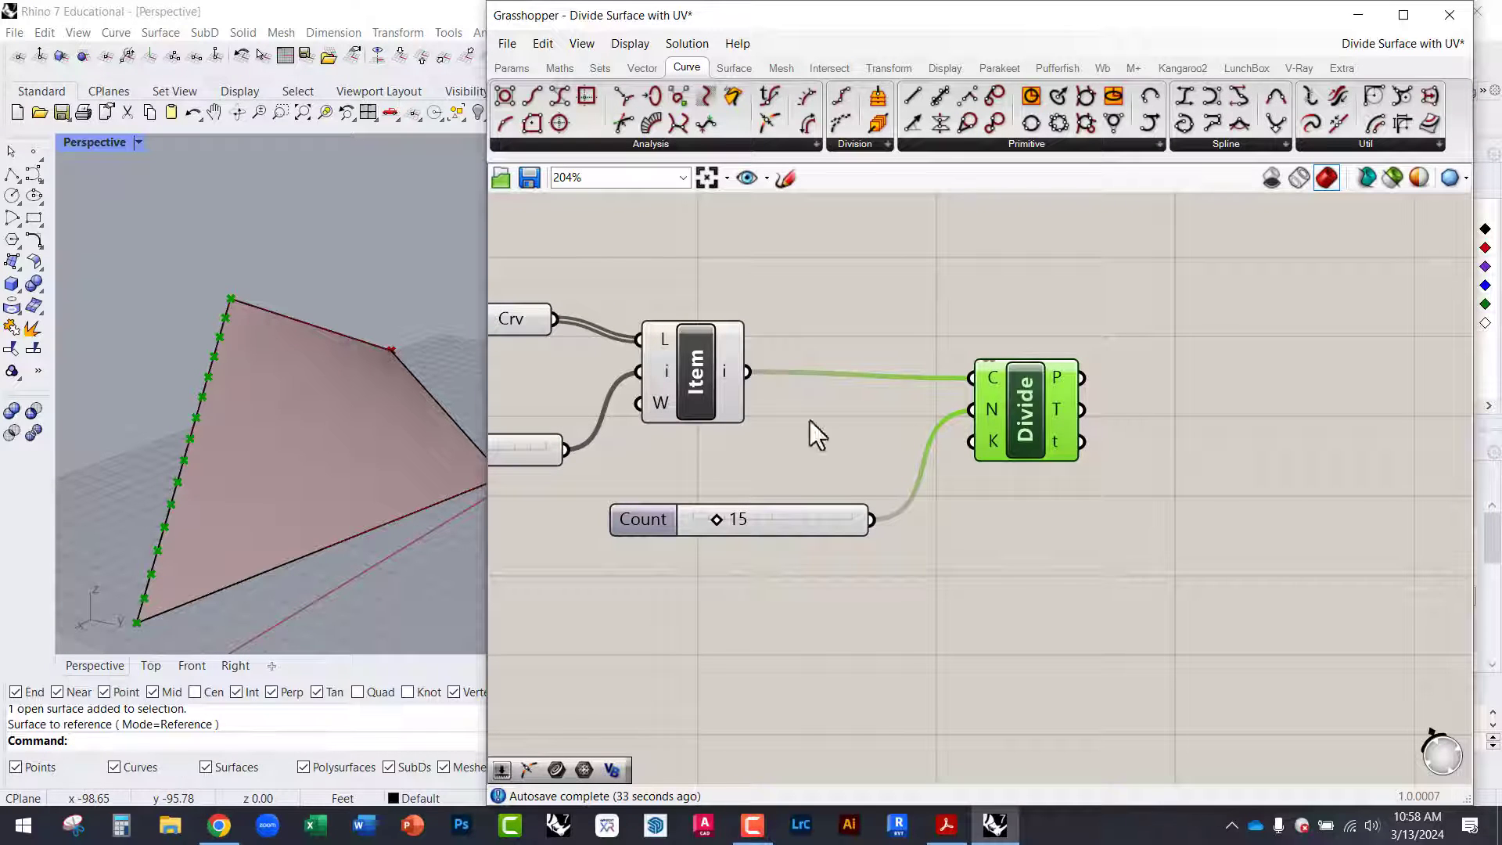
right_drag(1011, 423, 919, 454)
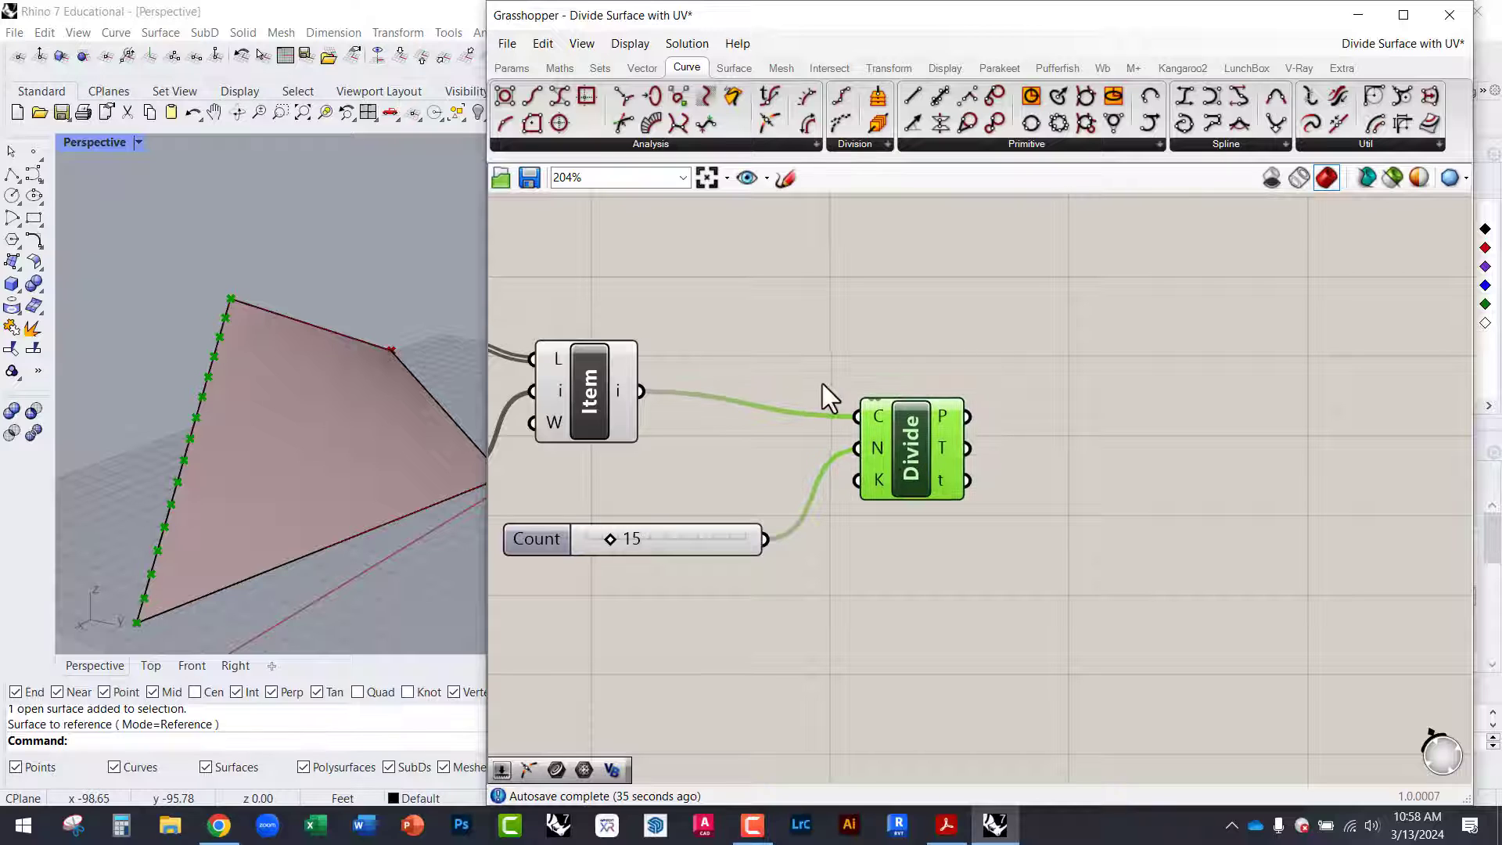
Examine the division points along the surface's edge up close and from a different angle in the Rhino viewport.
scroll(205, 374, up, 4)
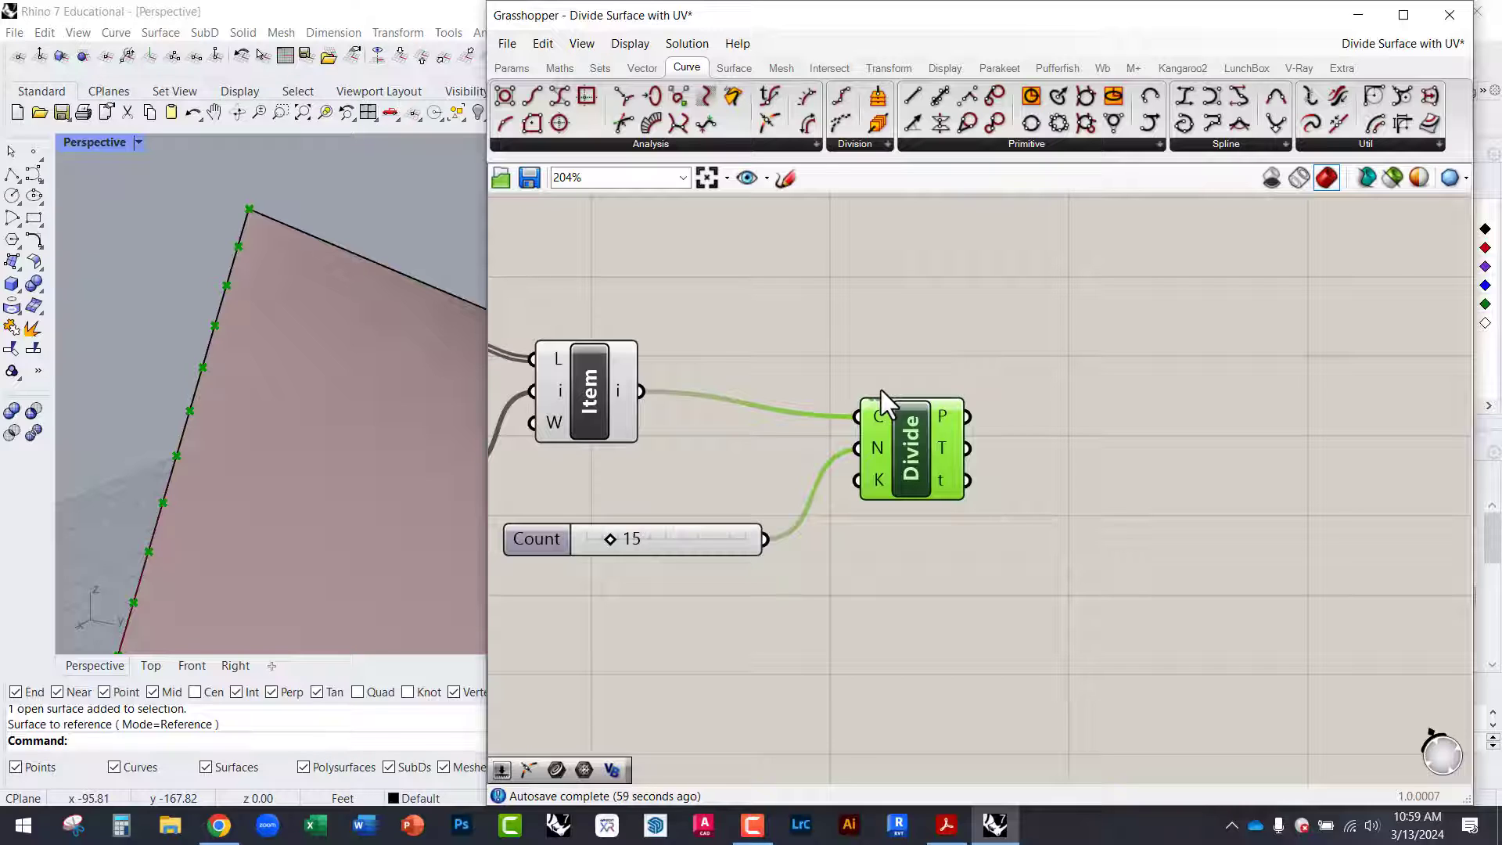
mouse_move(918, 457)
mouse_down()
mouse_move(952, 477)
mouse_move(929, 463)
mouse_up()
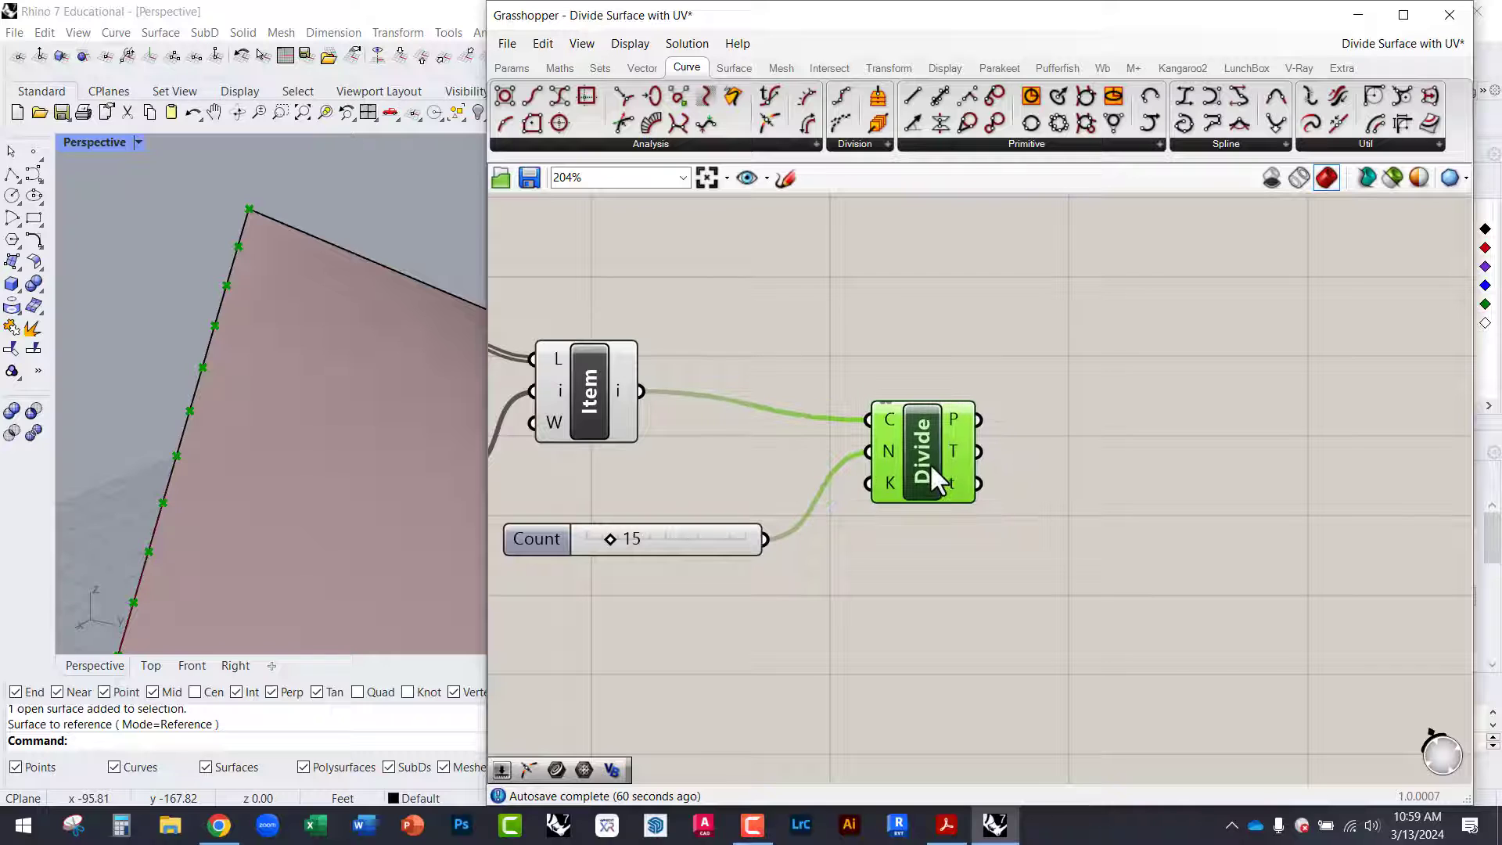
click(912, 369)
right_drag(274, 299, 243, 340)
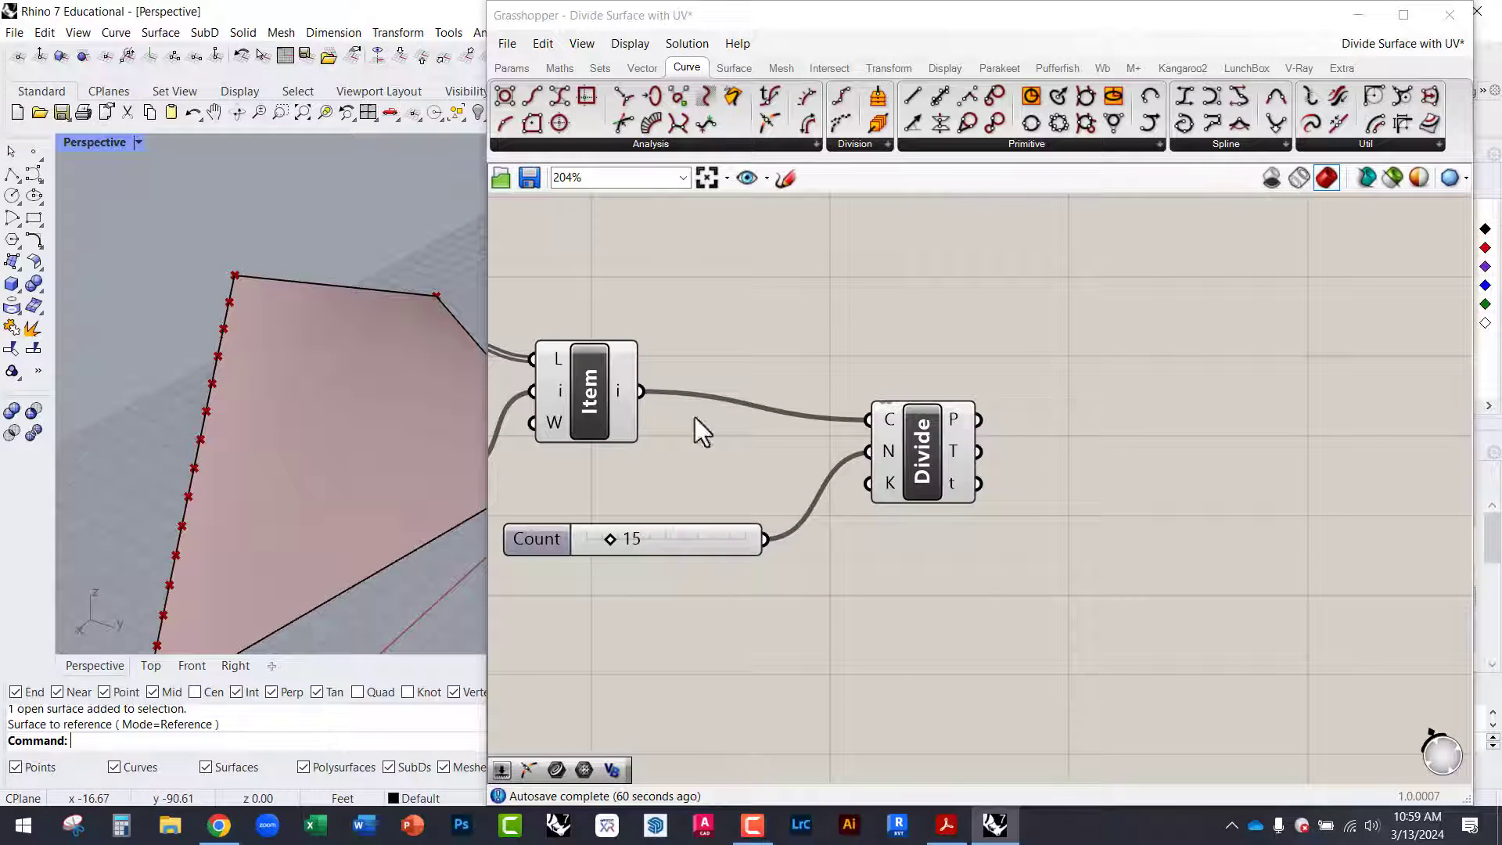
scroll(213, 340, up, 5)
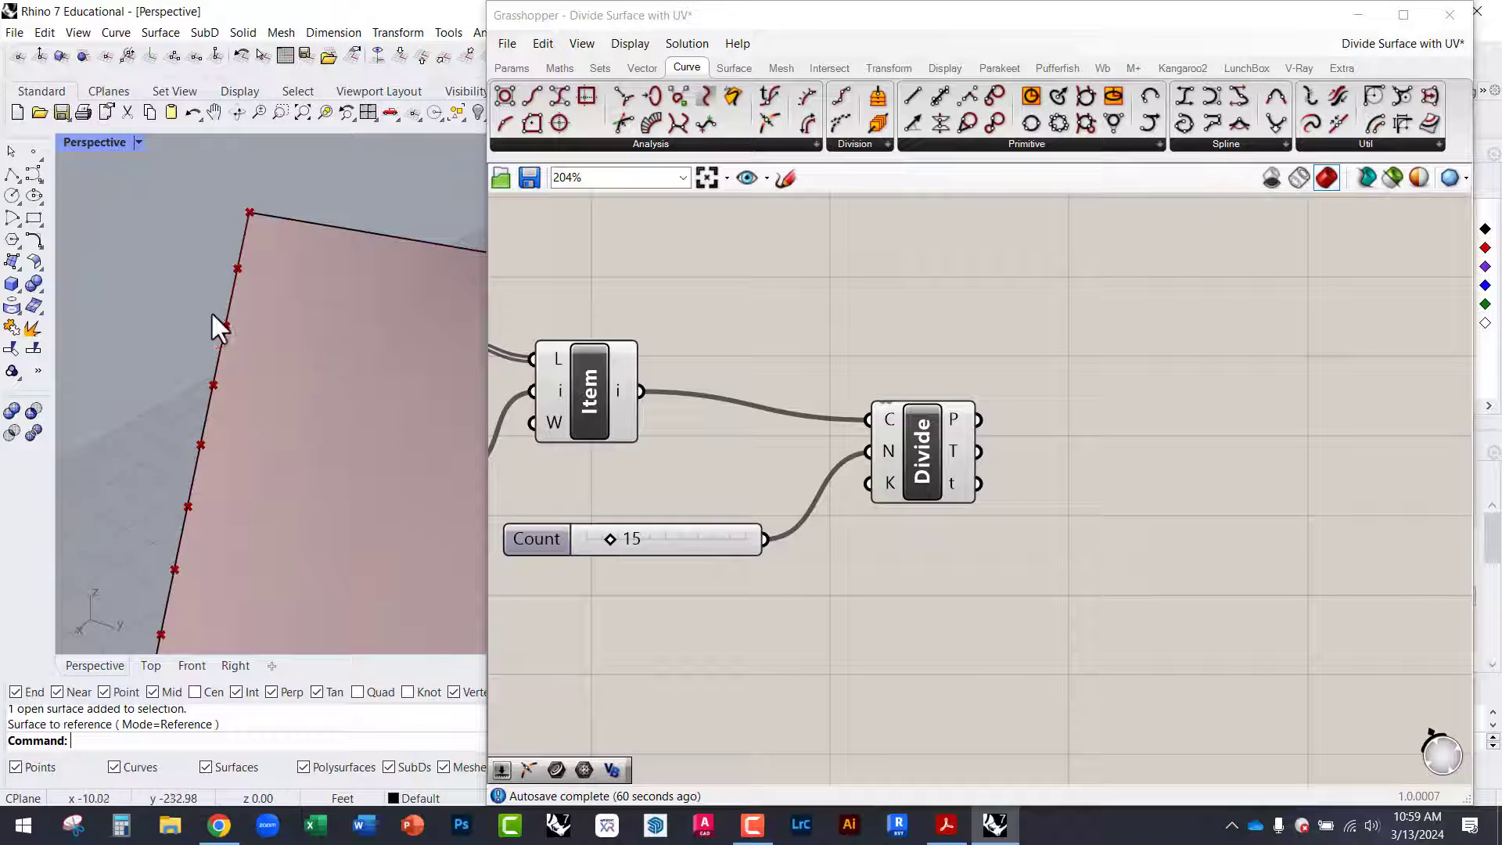
scroll(213, 317, down, 5)
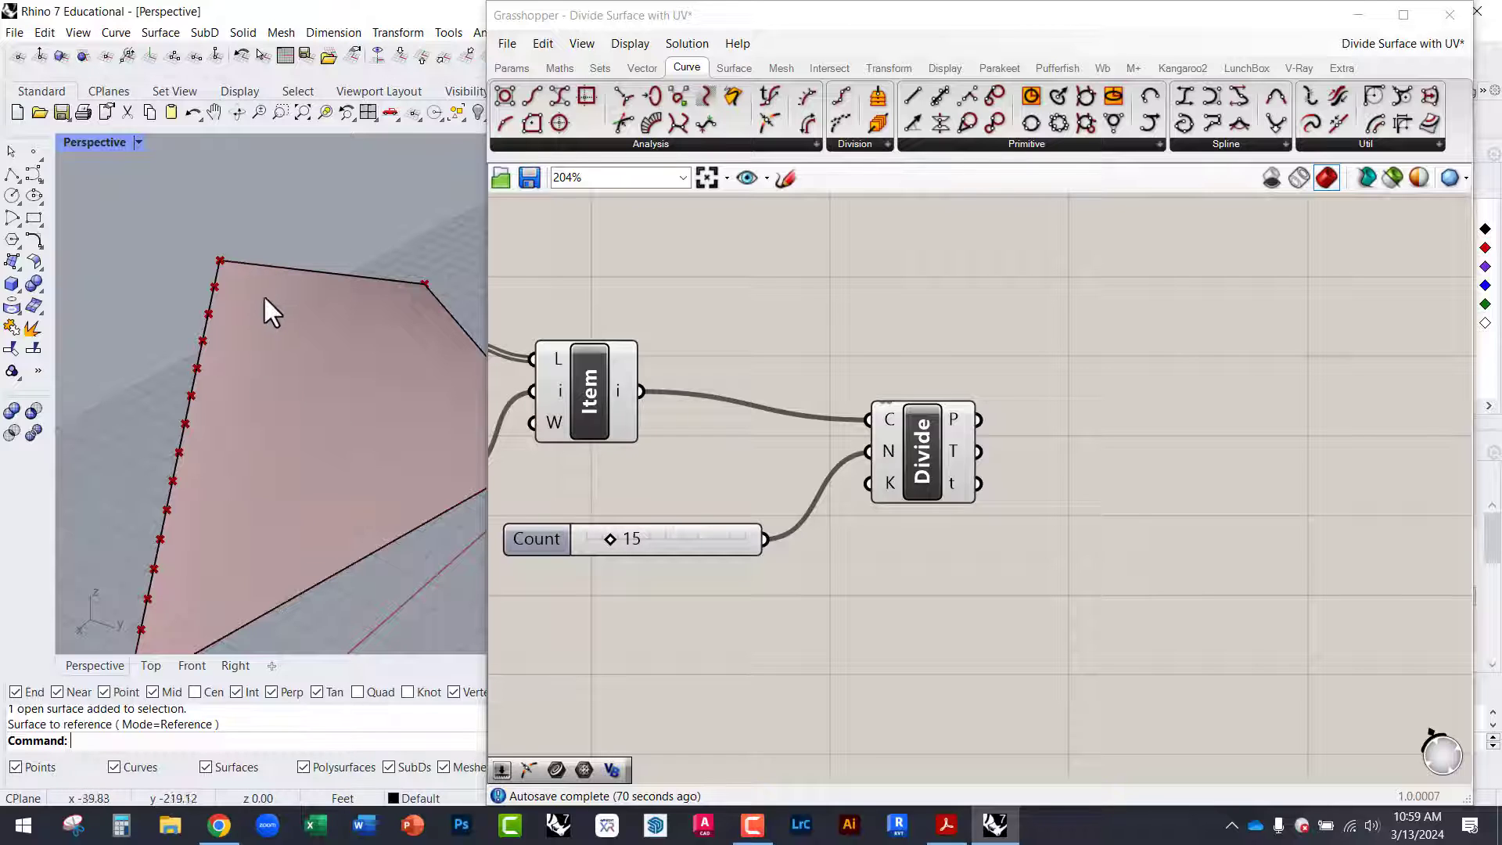
scroll(216, 292, up, 5)
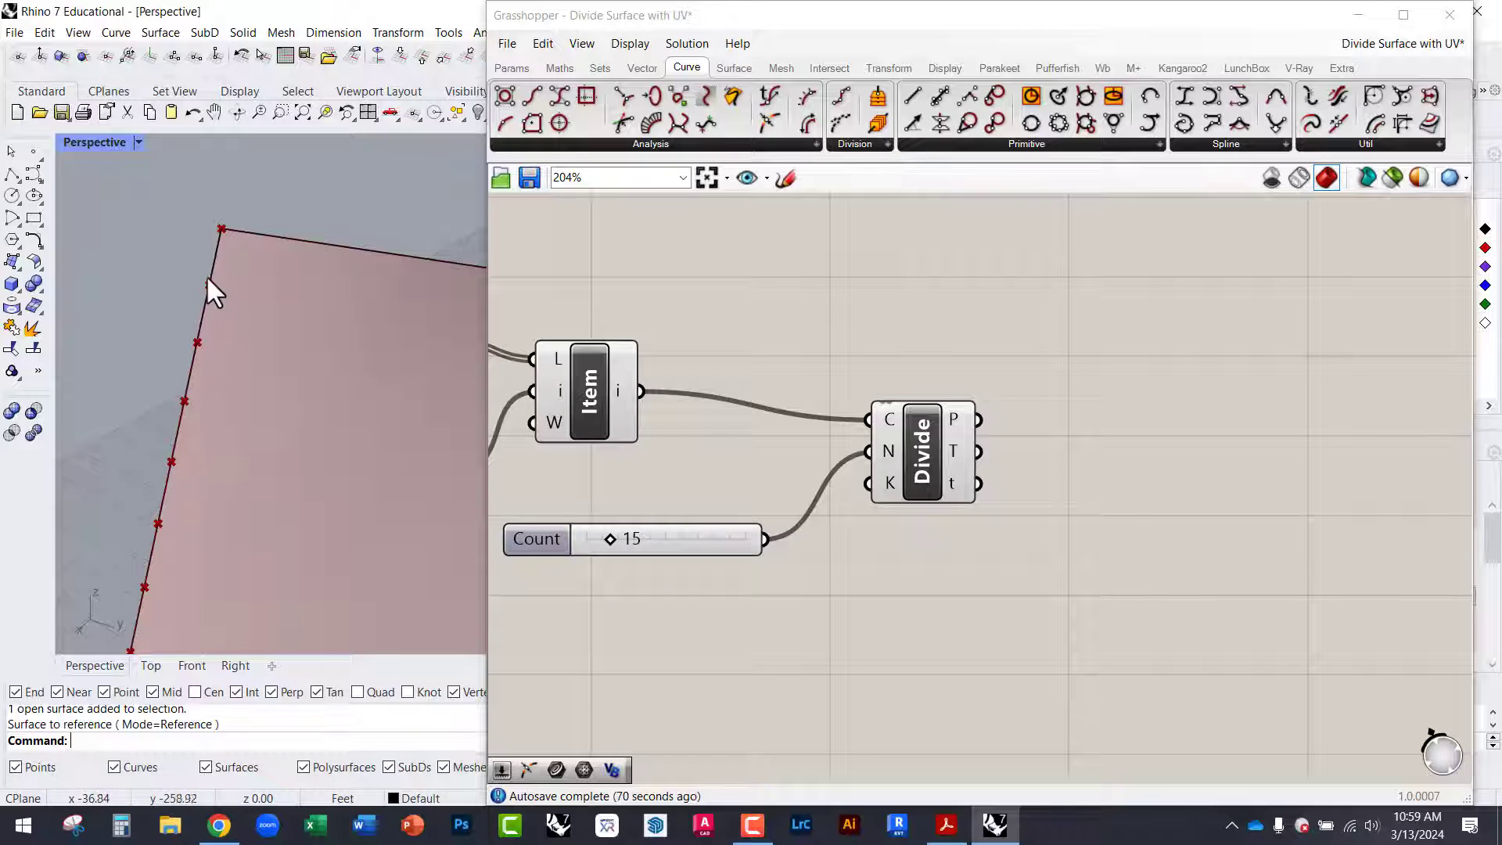
scroll(208, 286, down, 5)
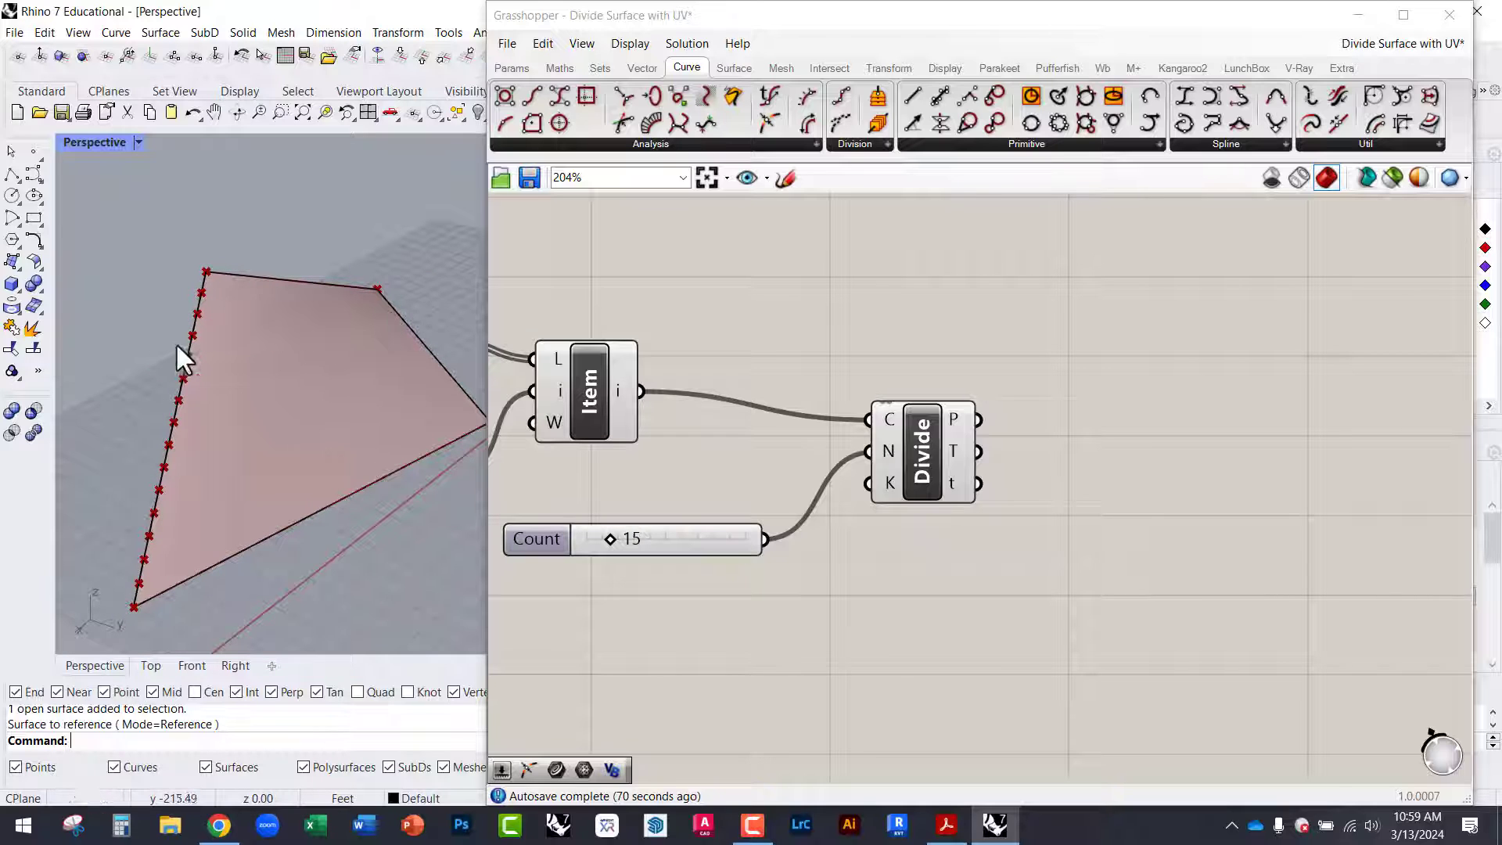
Move Divide Curve slightly closer to List Item and add a Surface Closest Point component beyond it.
drag(903, 452, 868, 456)
scroll(222, 367, up, 6)
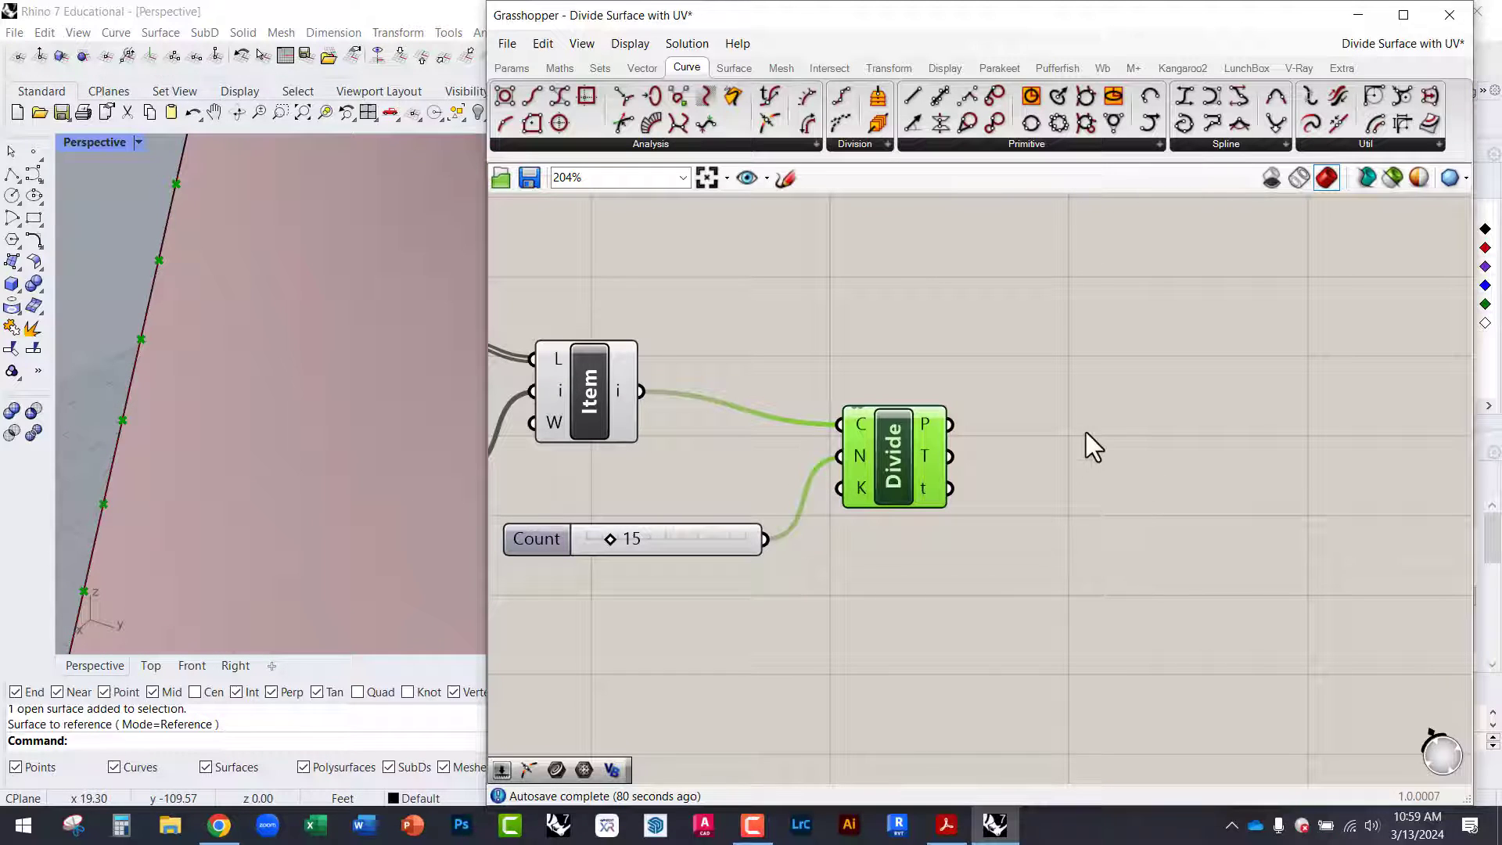
double_click(1056, 406)
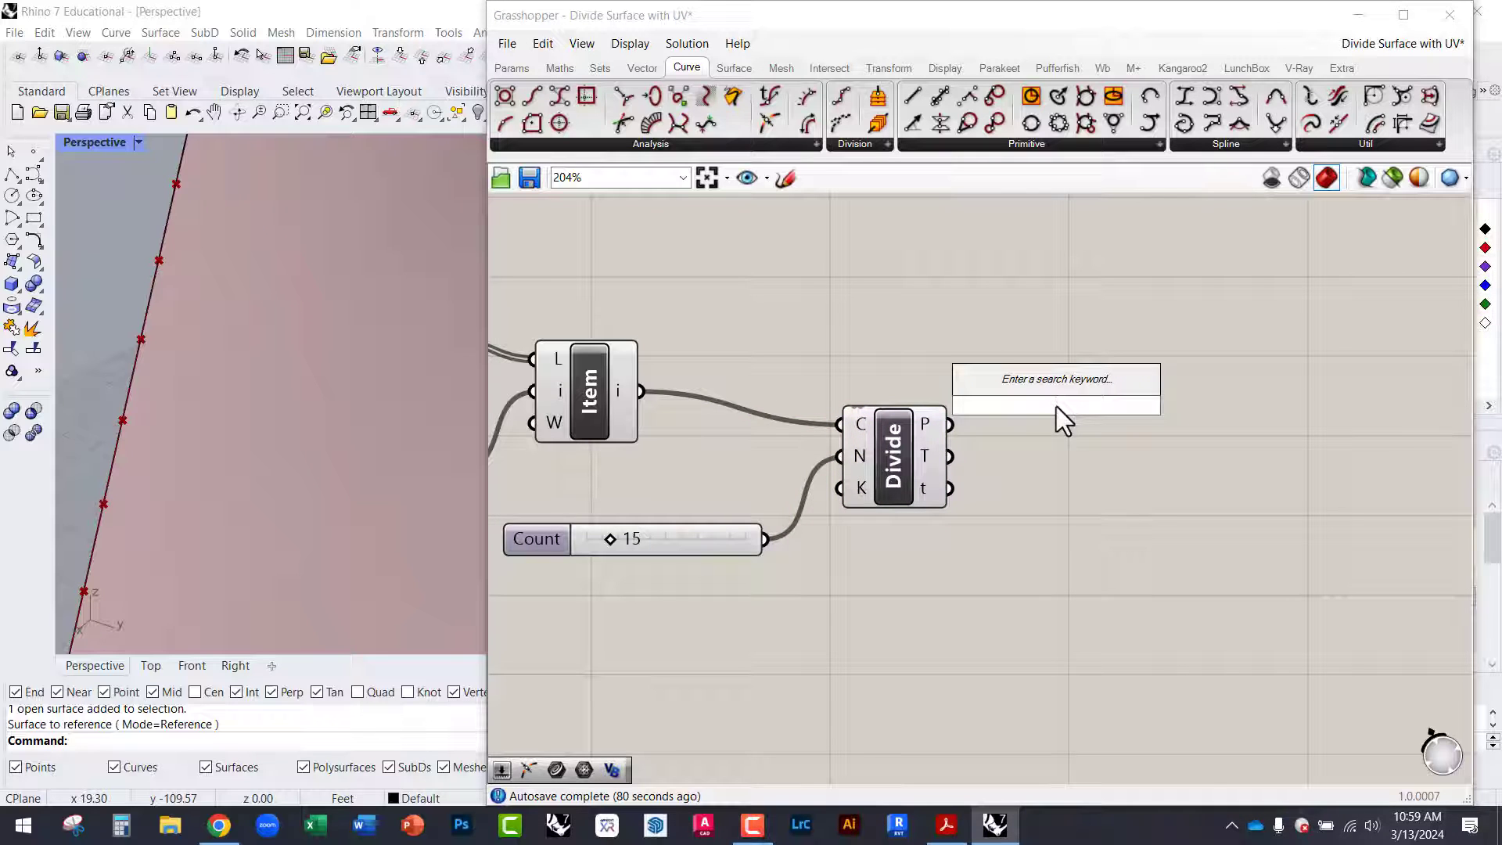
text(srf)
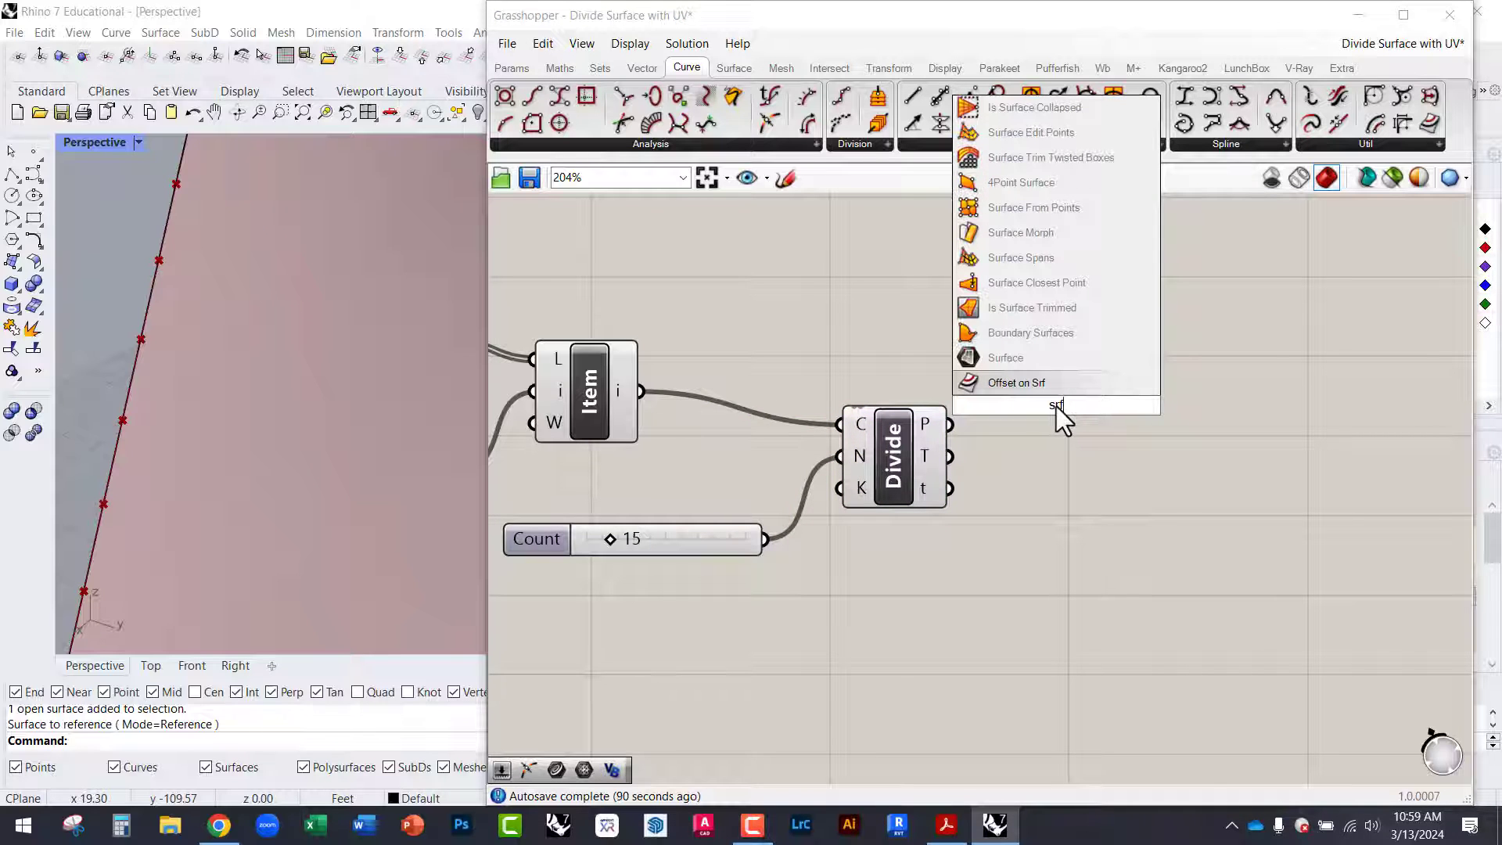
click(1059, 287)
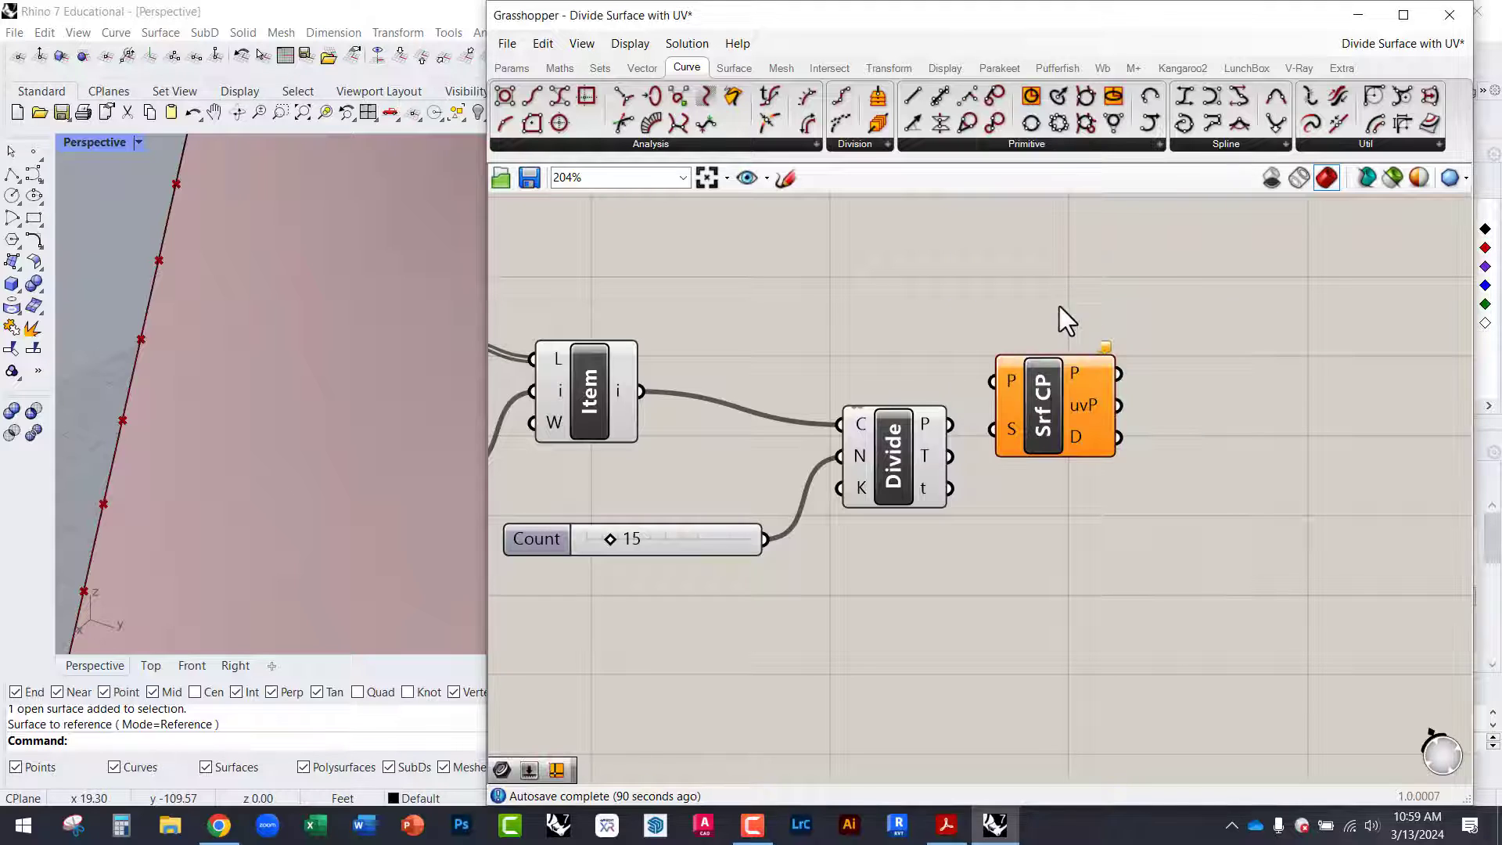
drag(1039, 378, 1111, 378)
click(899, 282)
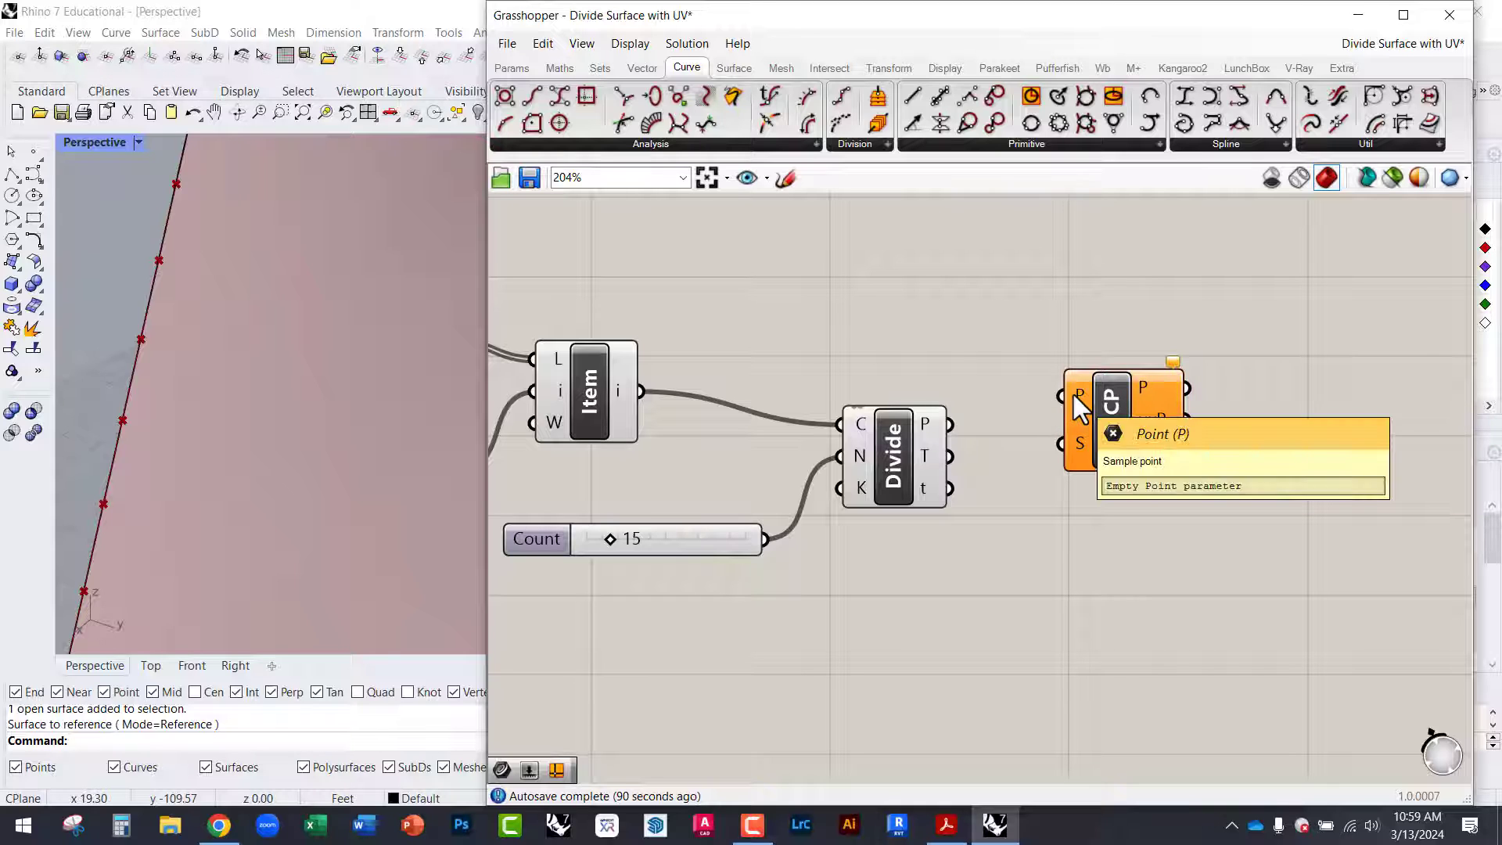
Connect Divide Curve's Points output to Surface Closest Point's Point input and move the component lower on the canvas.
drag(1078, 407, 950, 424)
click(1126, 438)
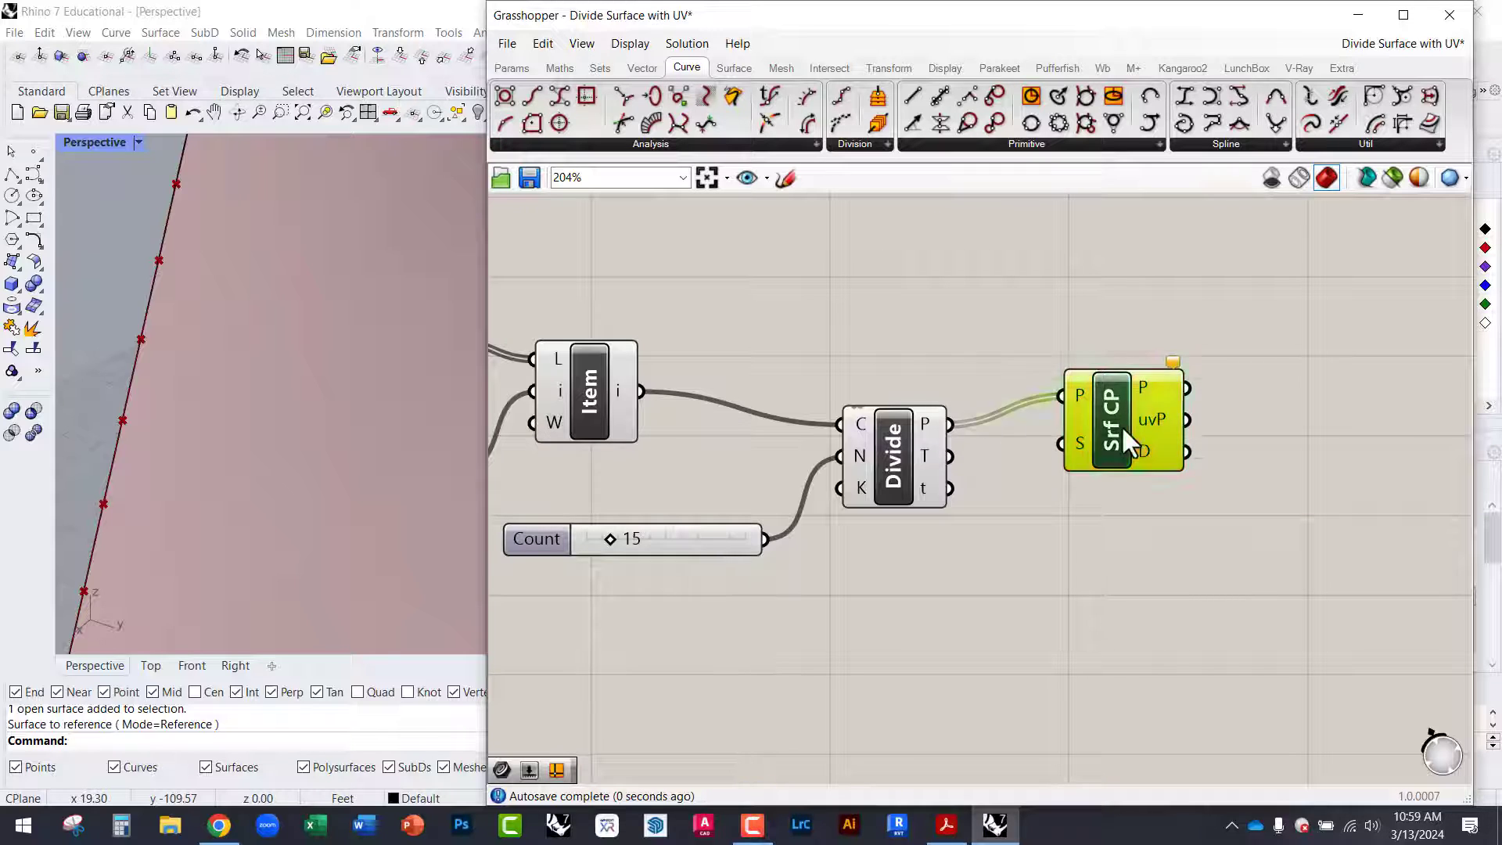
drag(1120, 438, 1103, 614)
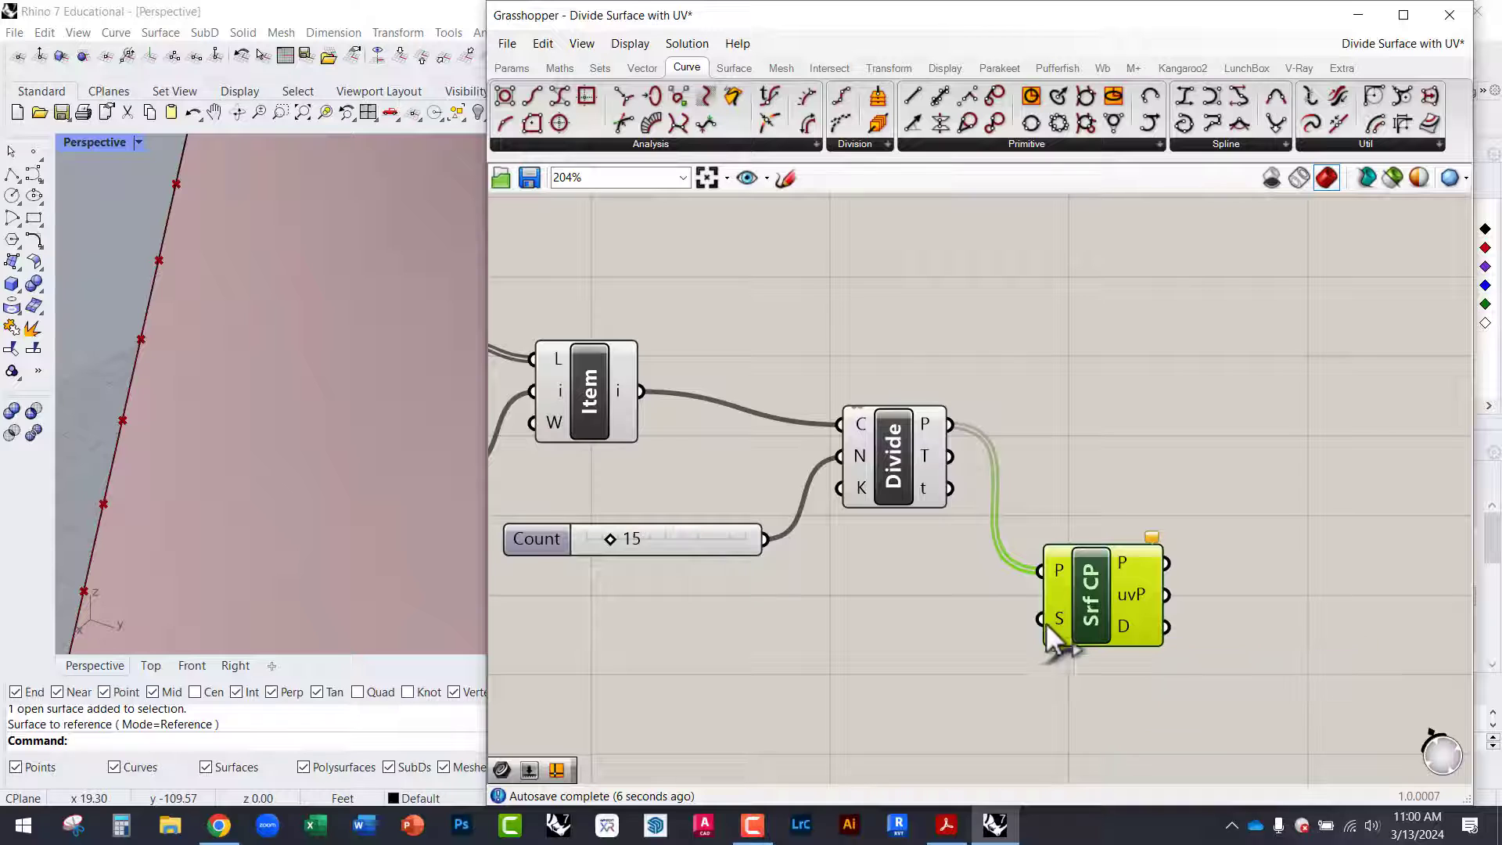
Connect the Srf parameter to Surface Closest Point's Surface input and place the component higher than Divide Curve.
drag(1054, 620, 612, 345)
scroll(1161, 637, down, 3)
scroll(1139, 658, down, 2)
scroll(772, 560, up, 4)
scroll(612, 345, down, 2)
drag(1242, 594, 1251, 382)
click(1070, 345)
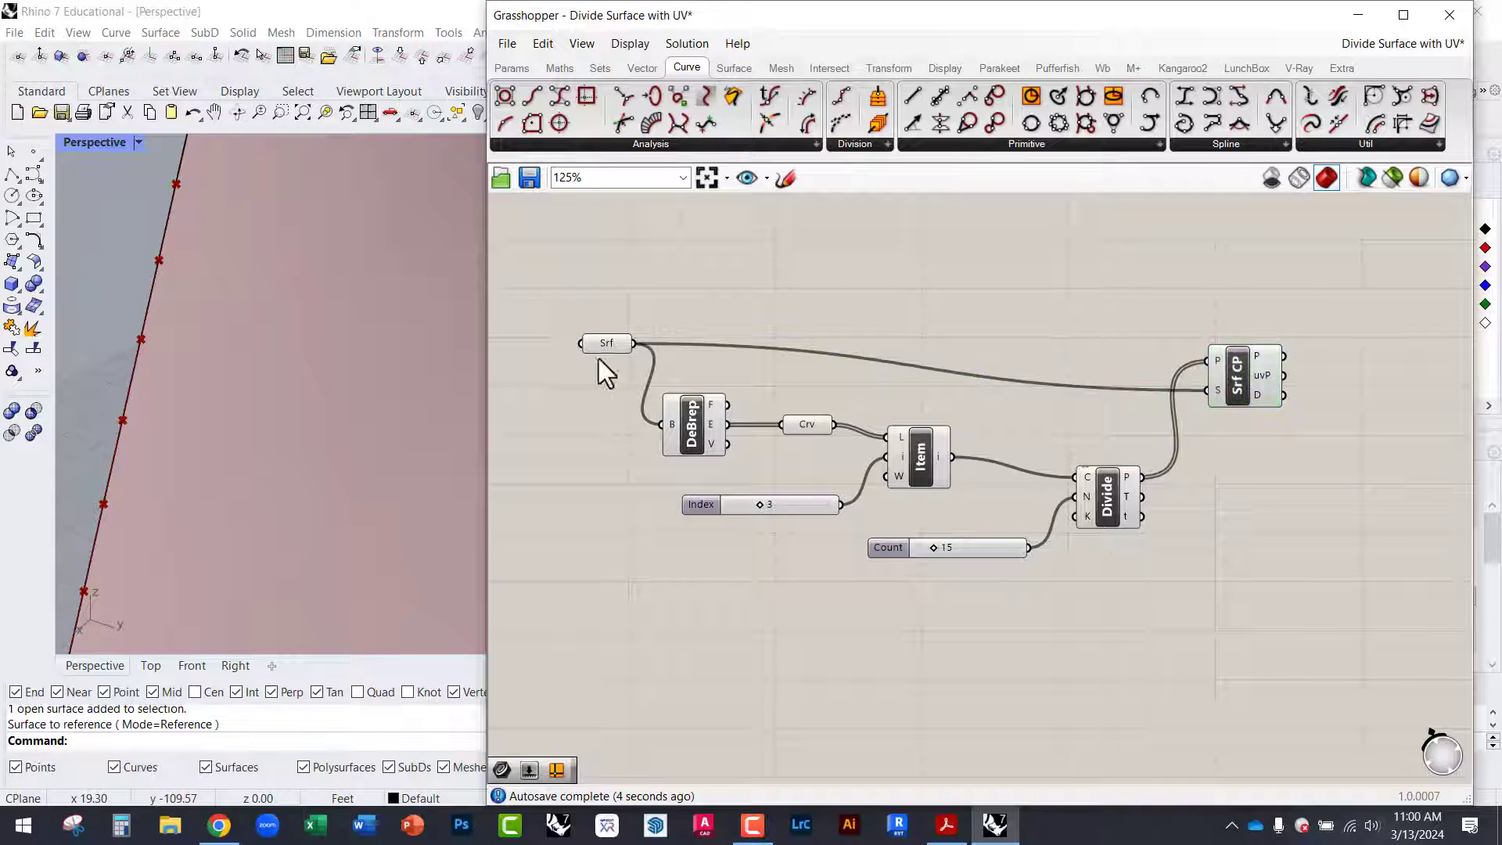
Check the surface and point wires feeding Surface Closest Point and nudge Divide Curve slightly toward it.
scroll(1226, 389, up, 1)
scroll(1226, 390, down, 1)
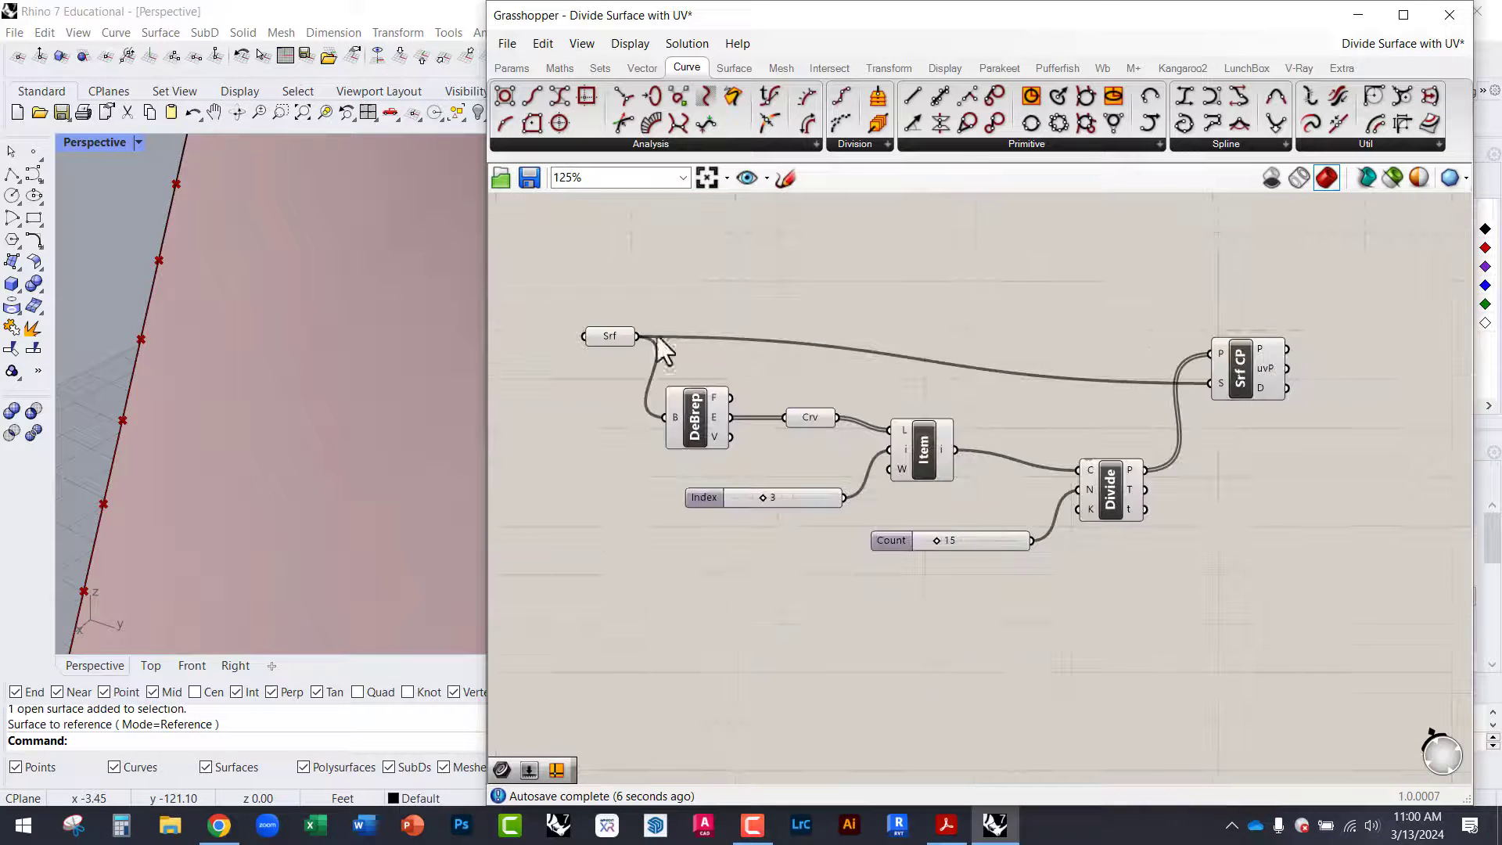
scroll(618, 341, up, 1)
scroll(1261, 378, up, 2)
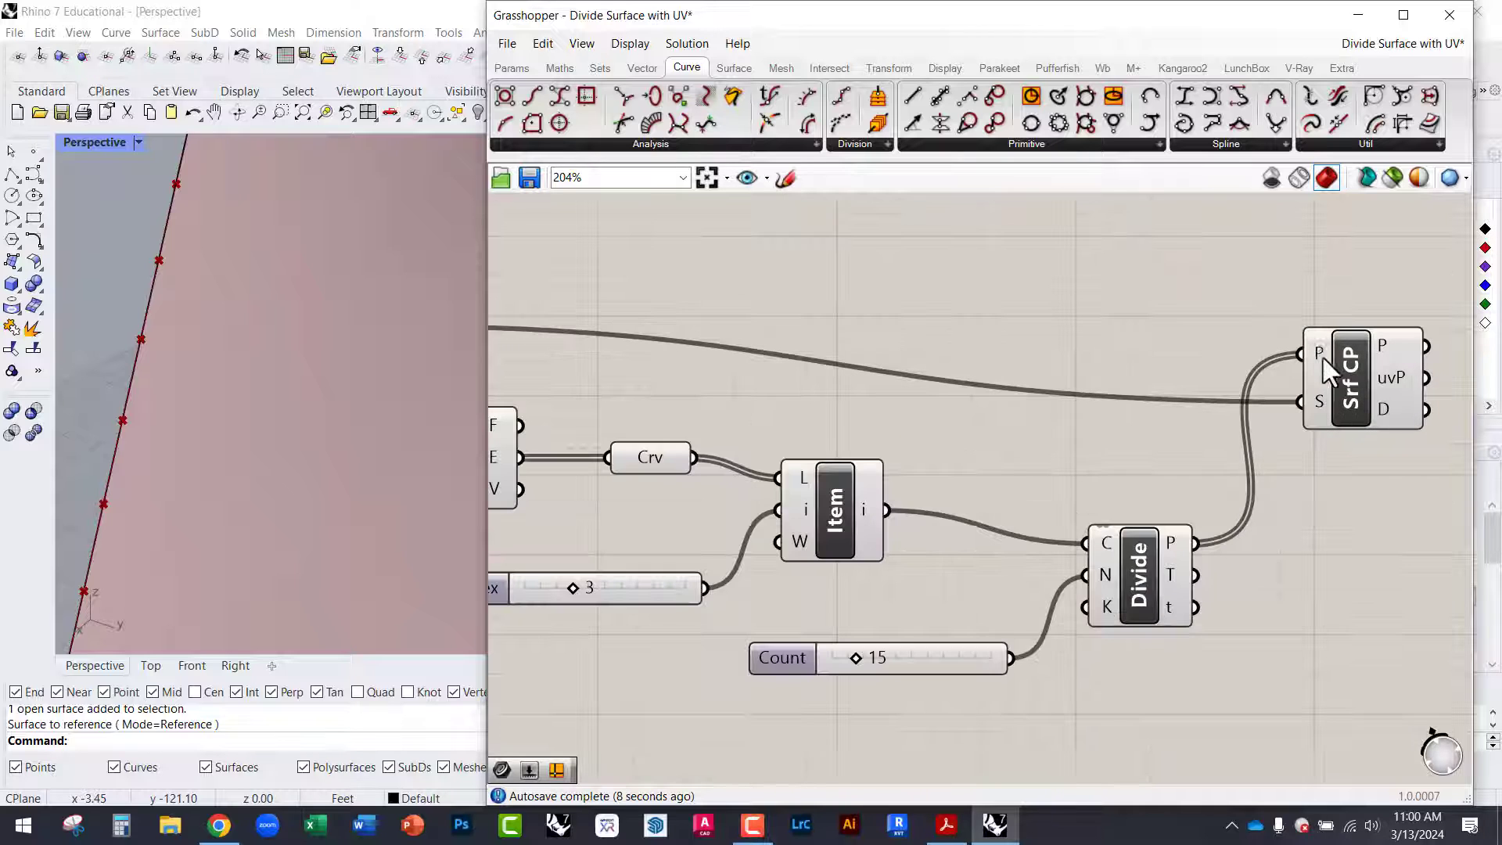
click(1142, 578)
click(1124, 476)
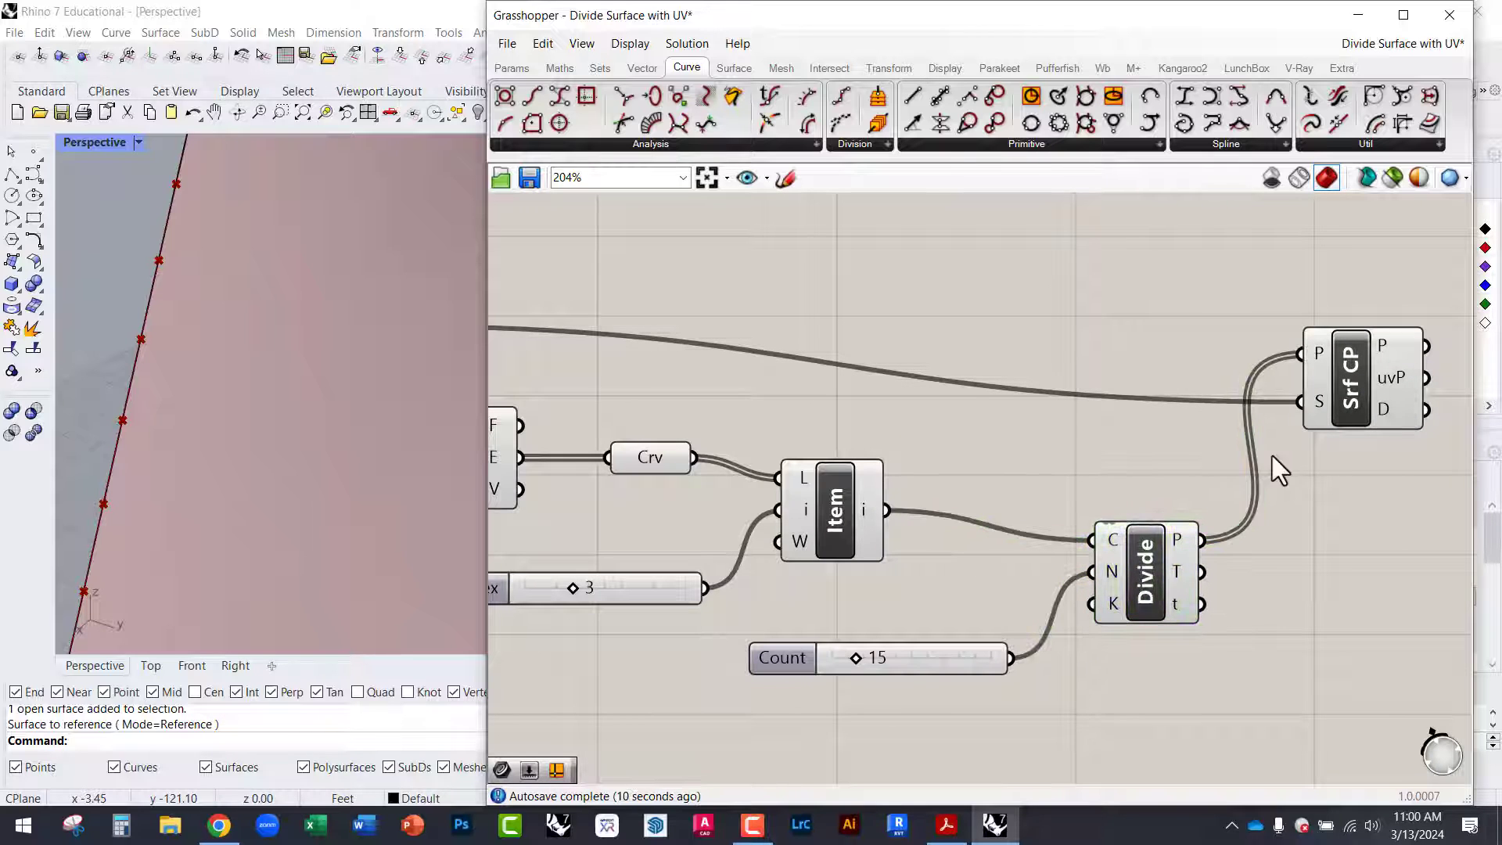
Examine the closest points on the surface edge and Surface Closest Point's Point and UV Point outputs.
right_drag(1271, 456, 1007, 393)
click(1015, 391)
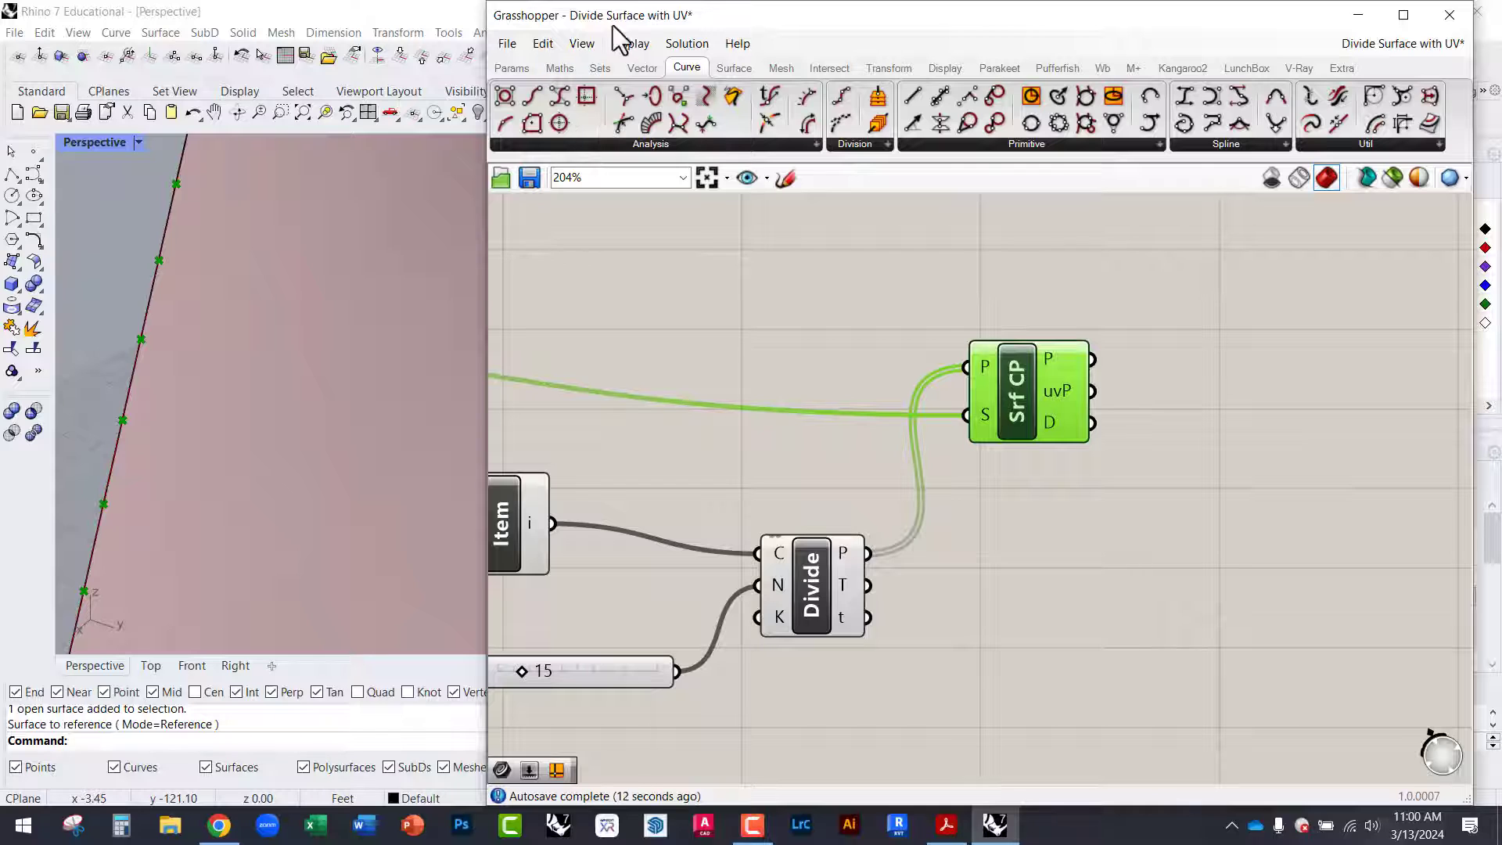
scroll(127, 405, down, 4)
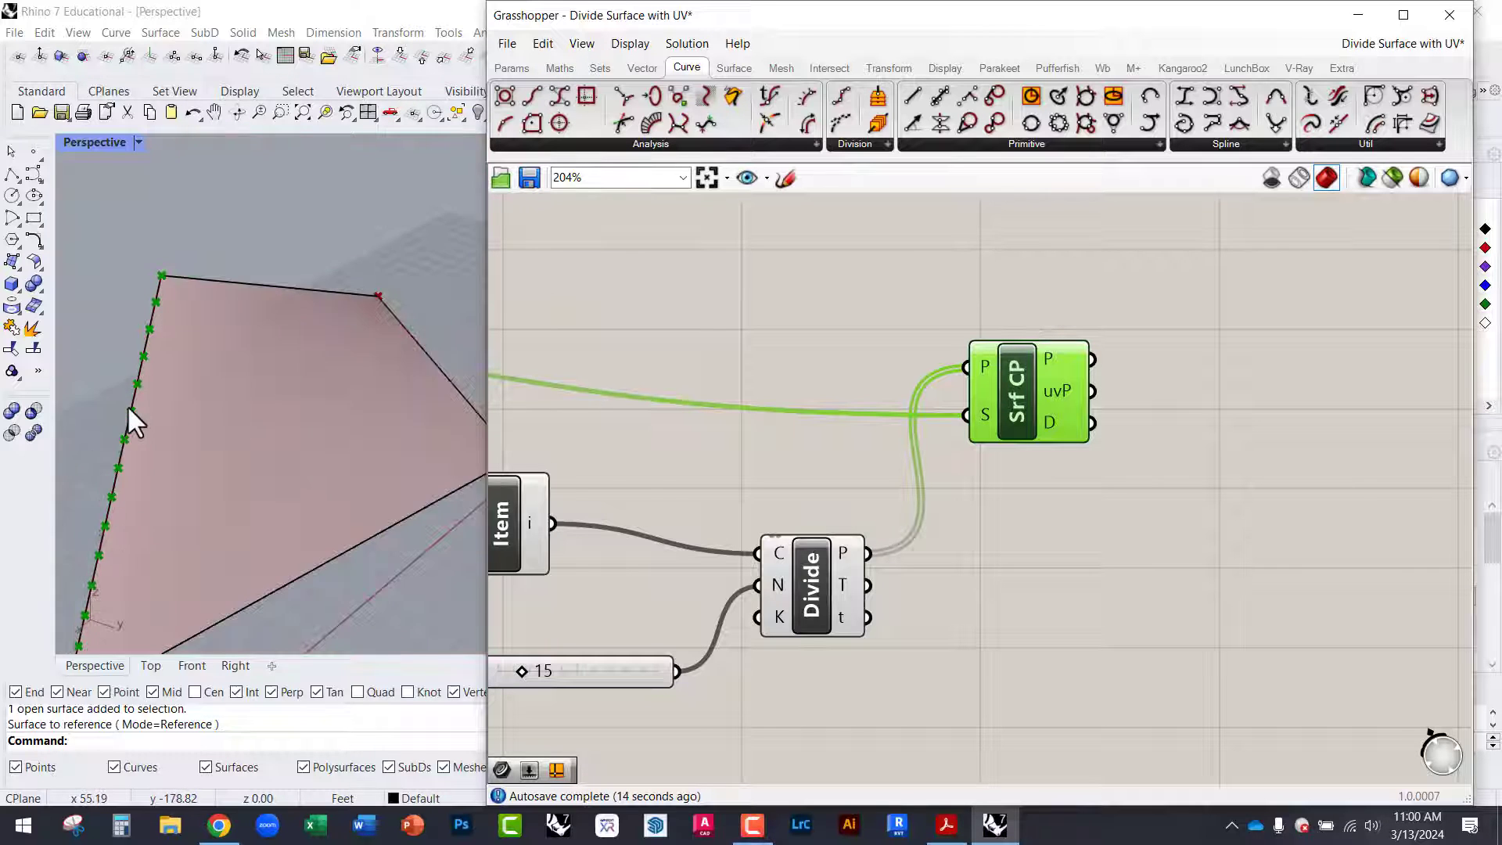
scroll(125, 313, up, 3)
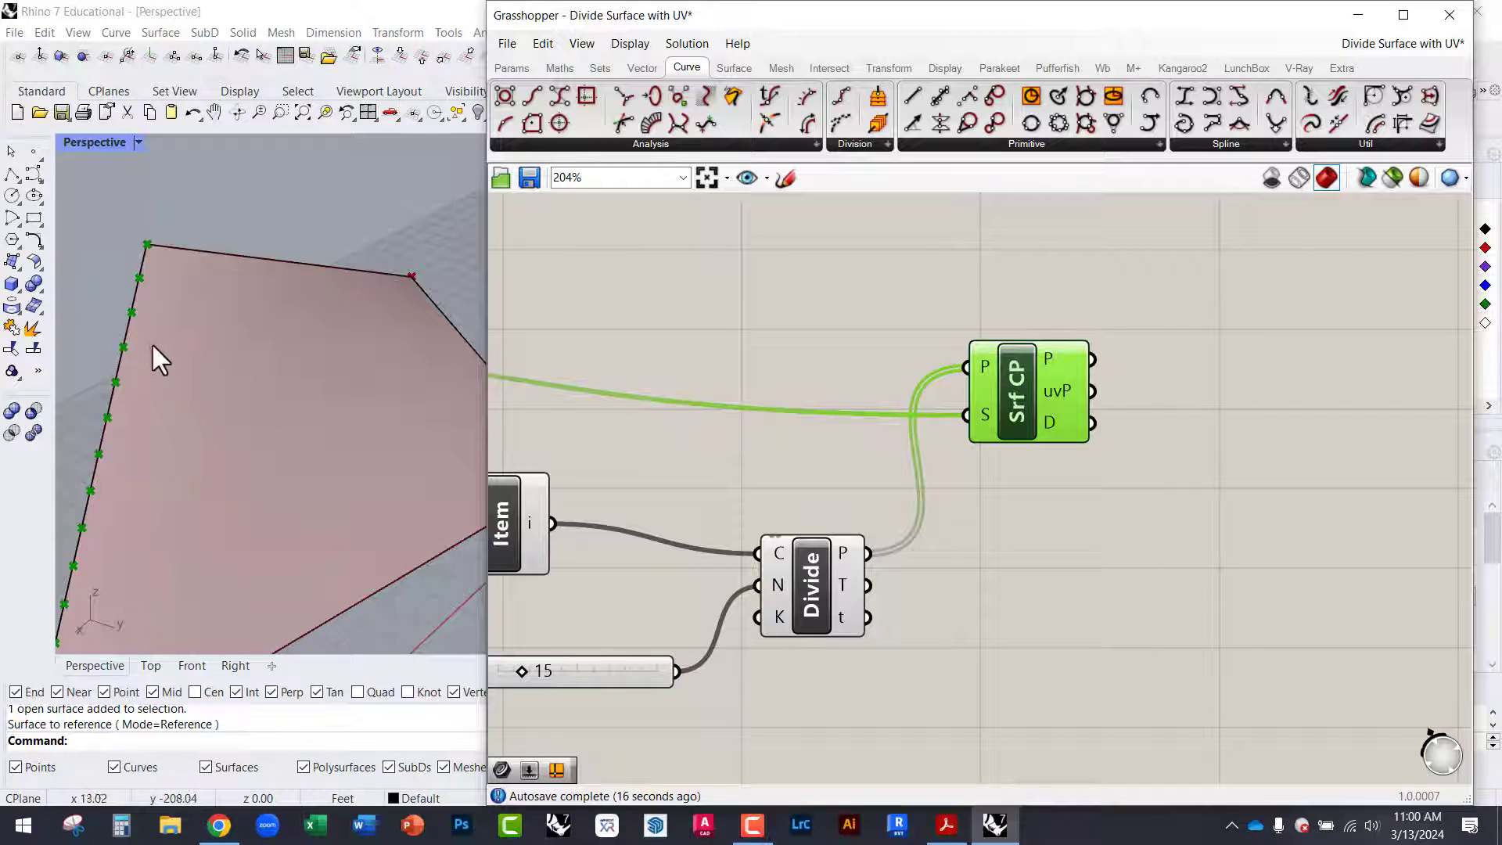
scroll(1053, 388, up, 2)
mouse_move(1048, 387)
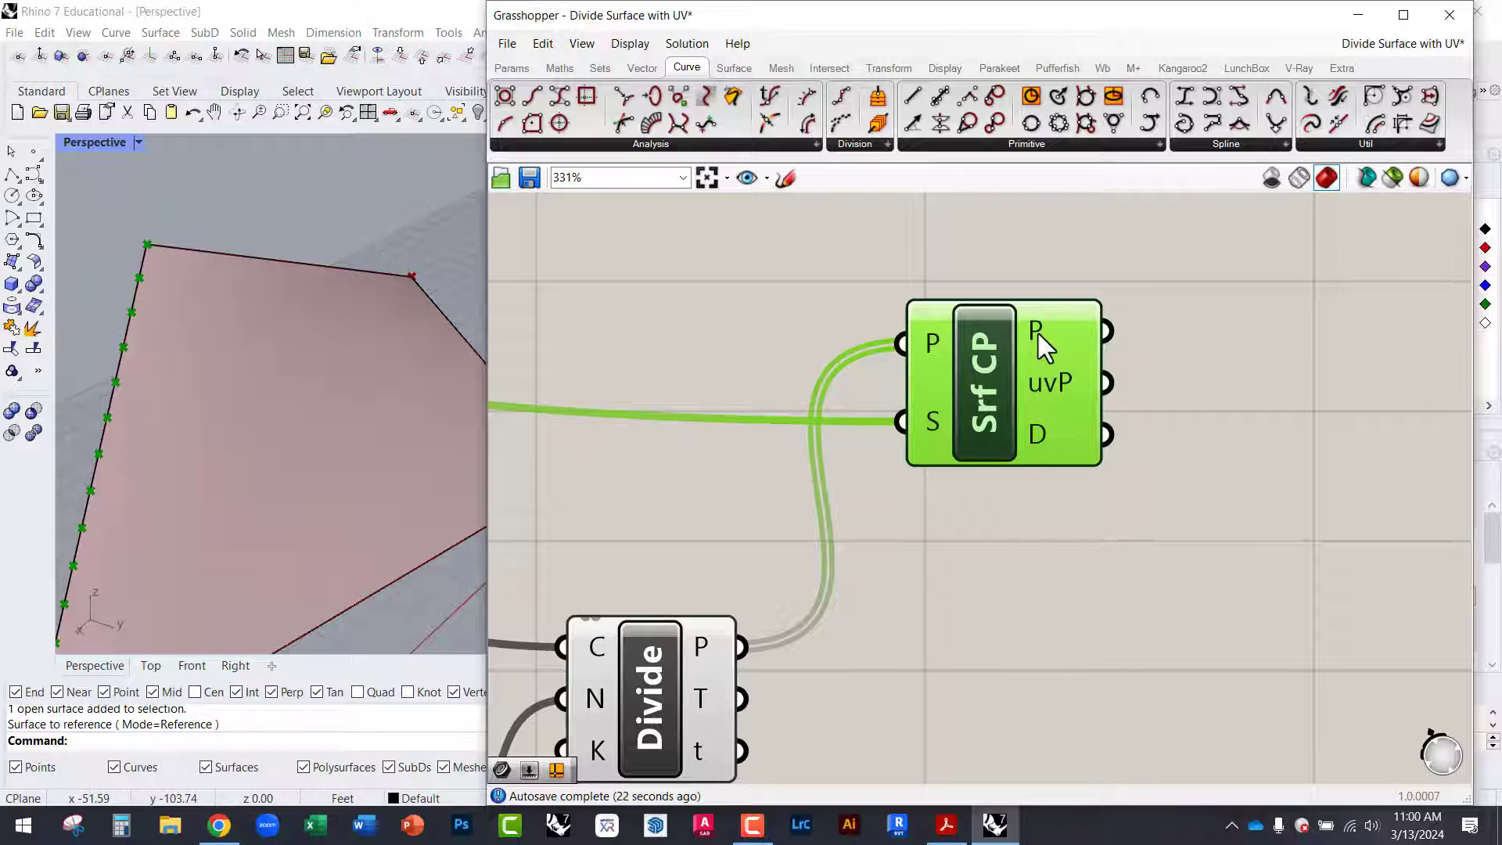
click(1012, 283)
mouse_move(1045, 337)
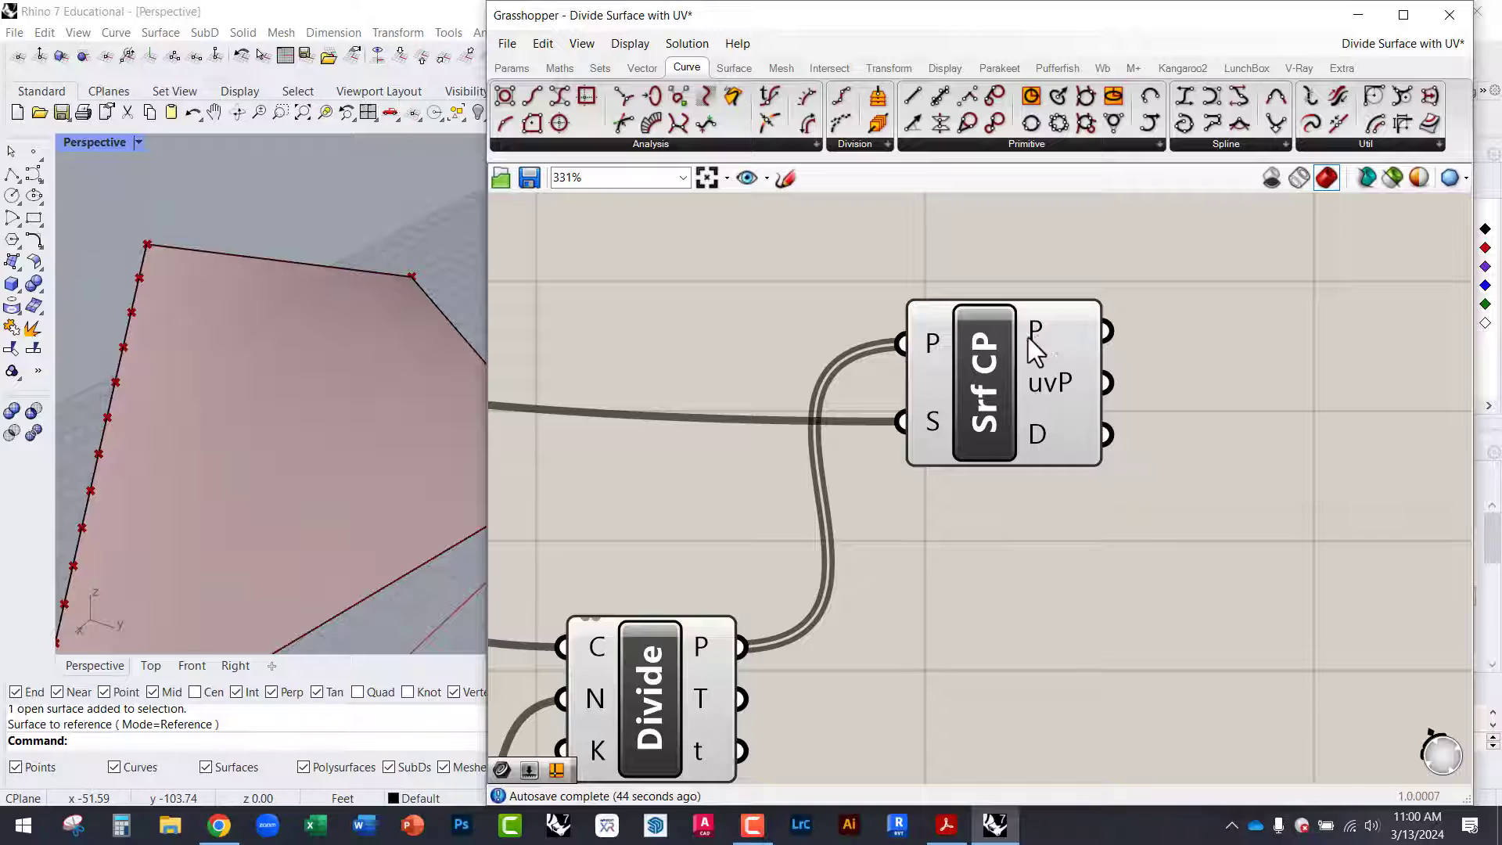
mouse_move(1046, 385)
Add an Iso Curve component beyond Surface Closest Point and place it slightly higher on the canvas.
scroll(1033, 438, down, 3)
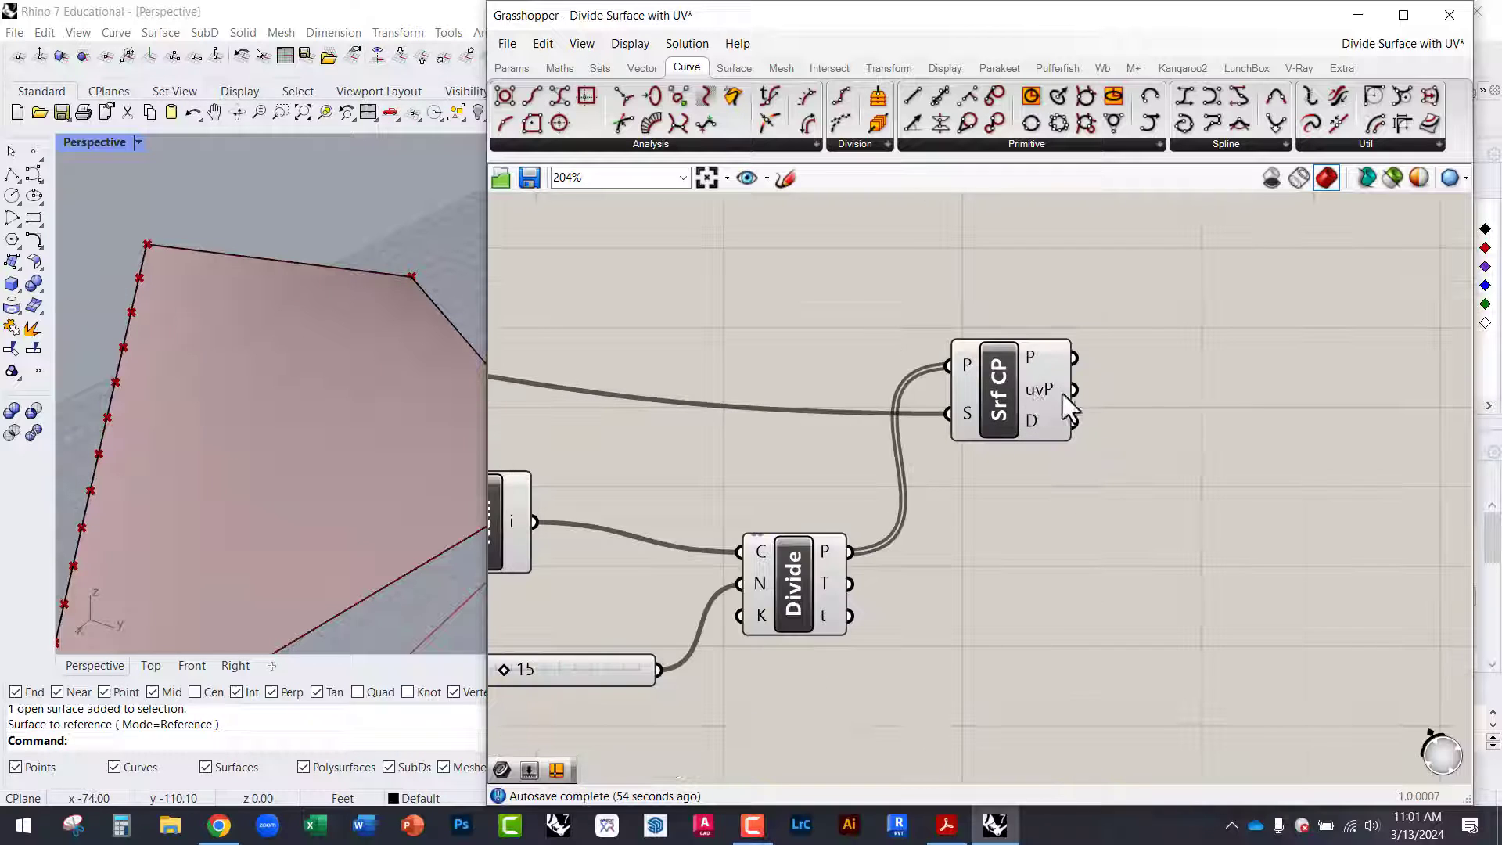
scroll(1040, 402, down, 2)
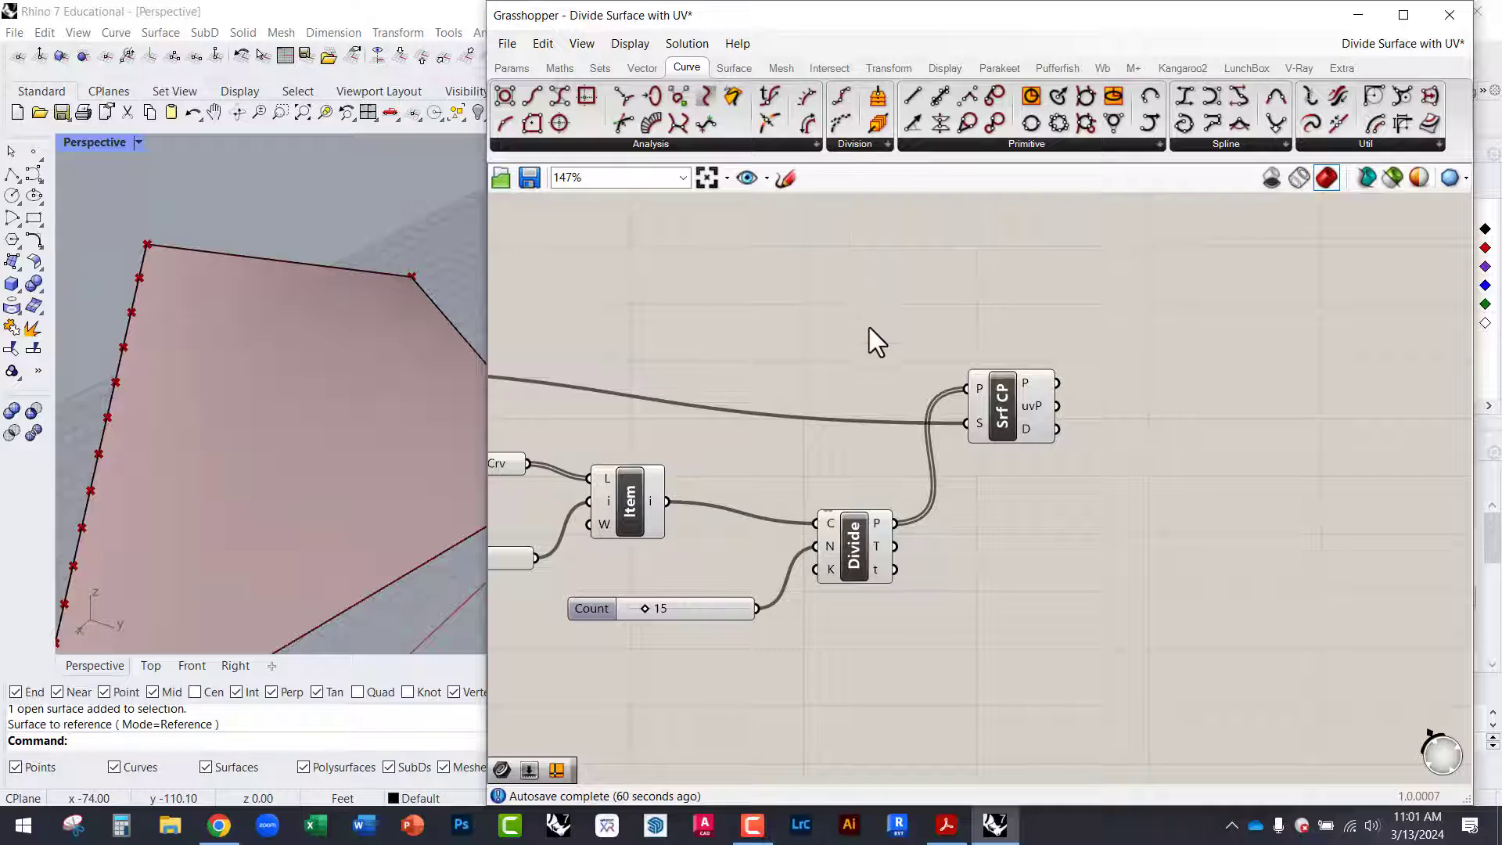
double_click(923, 309)
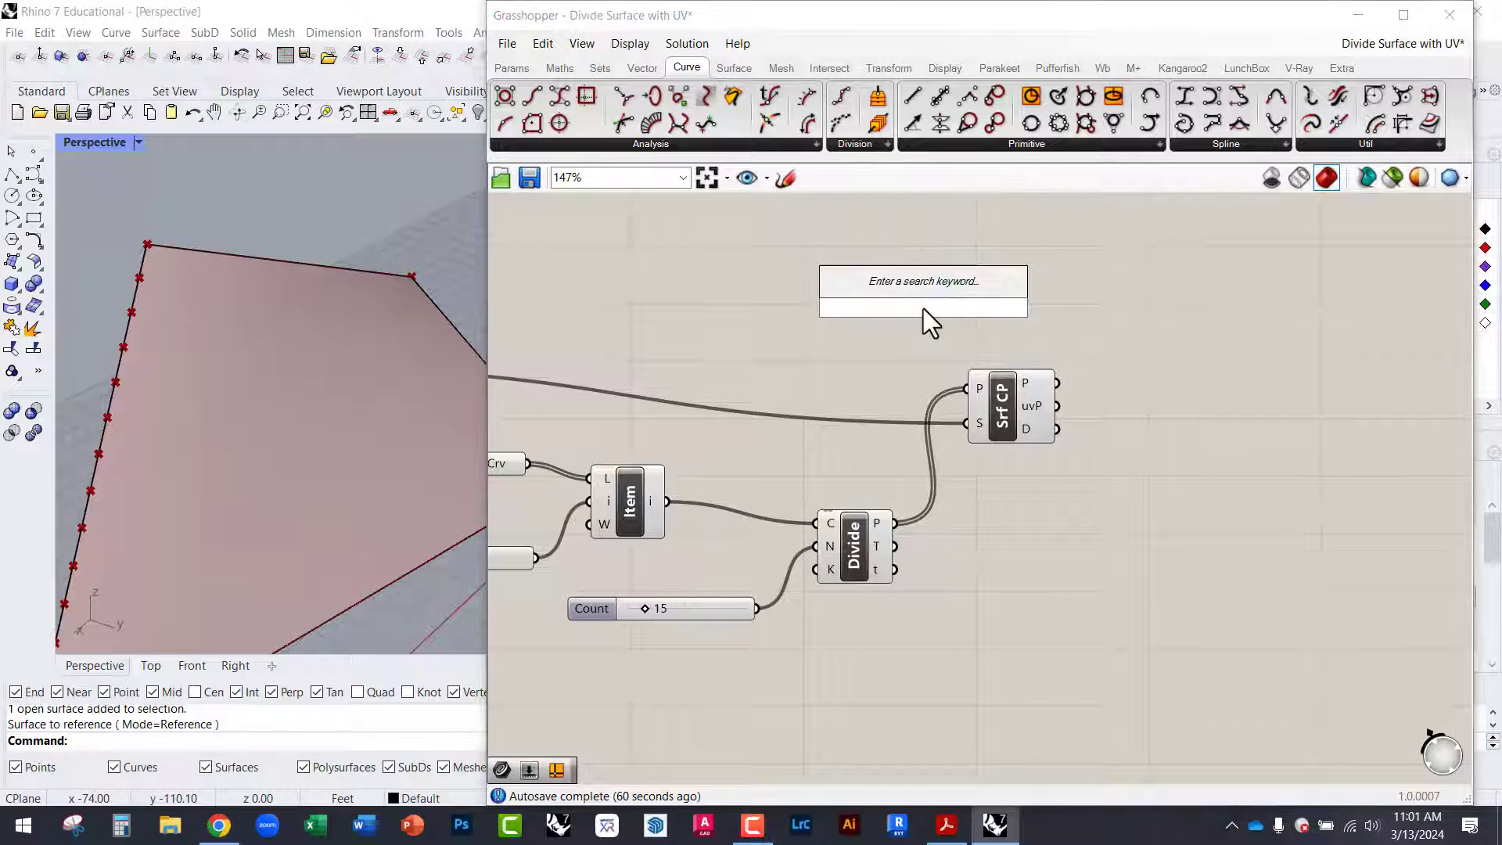
text(iso)
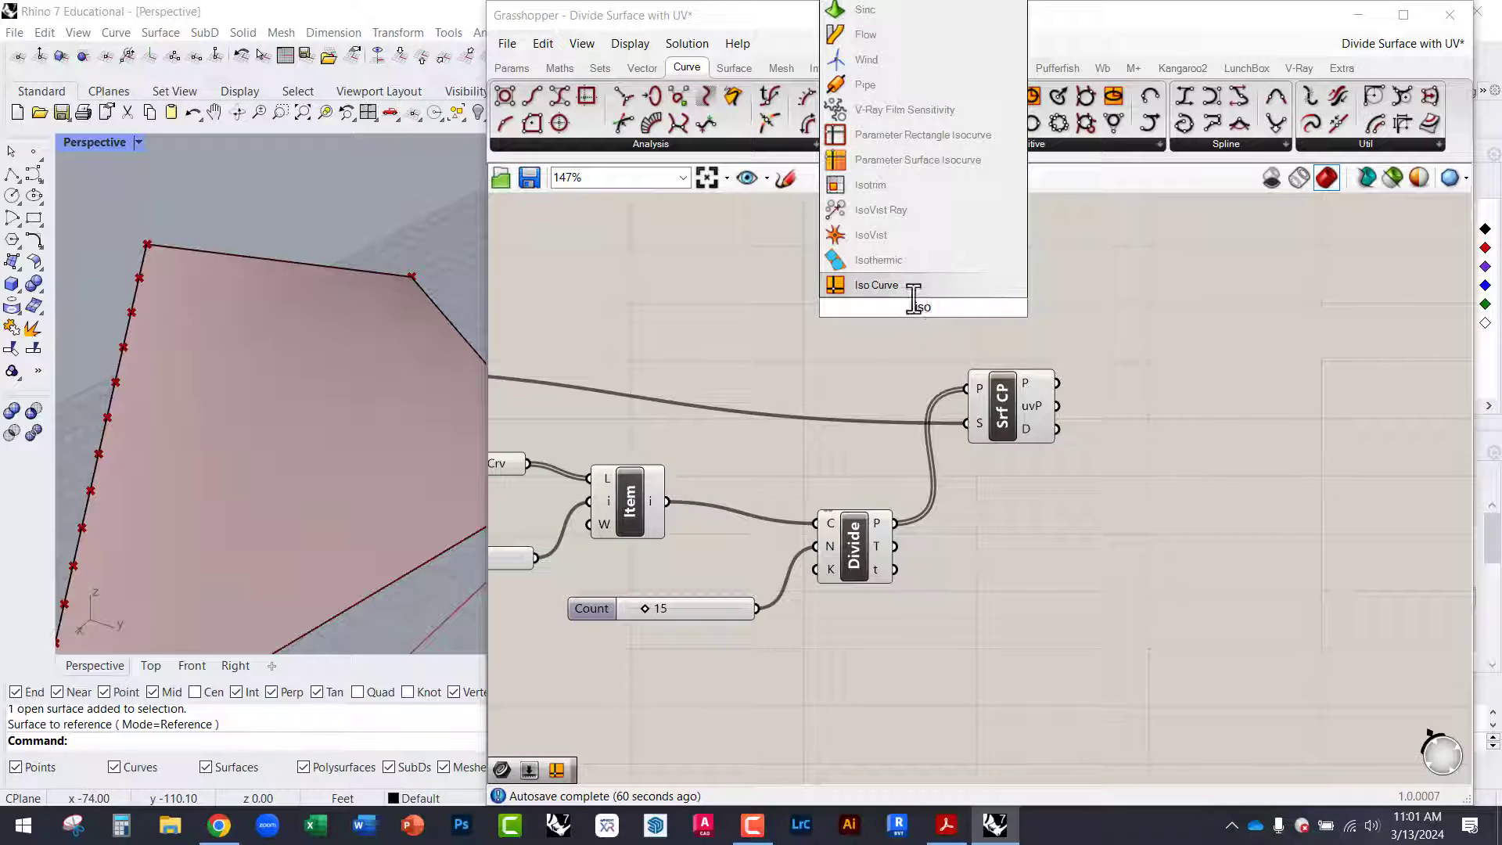
click(884, 284)
drag(902, 308, 1162, 392)
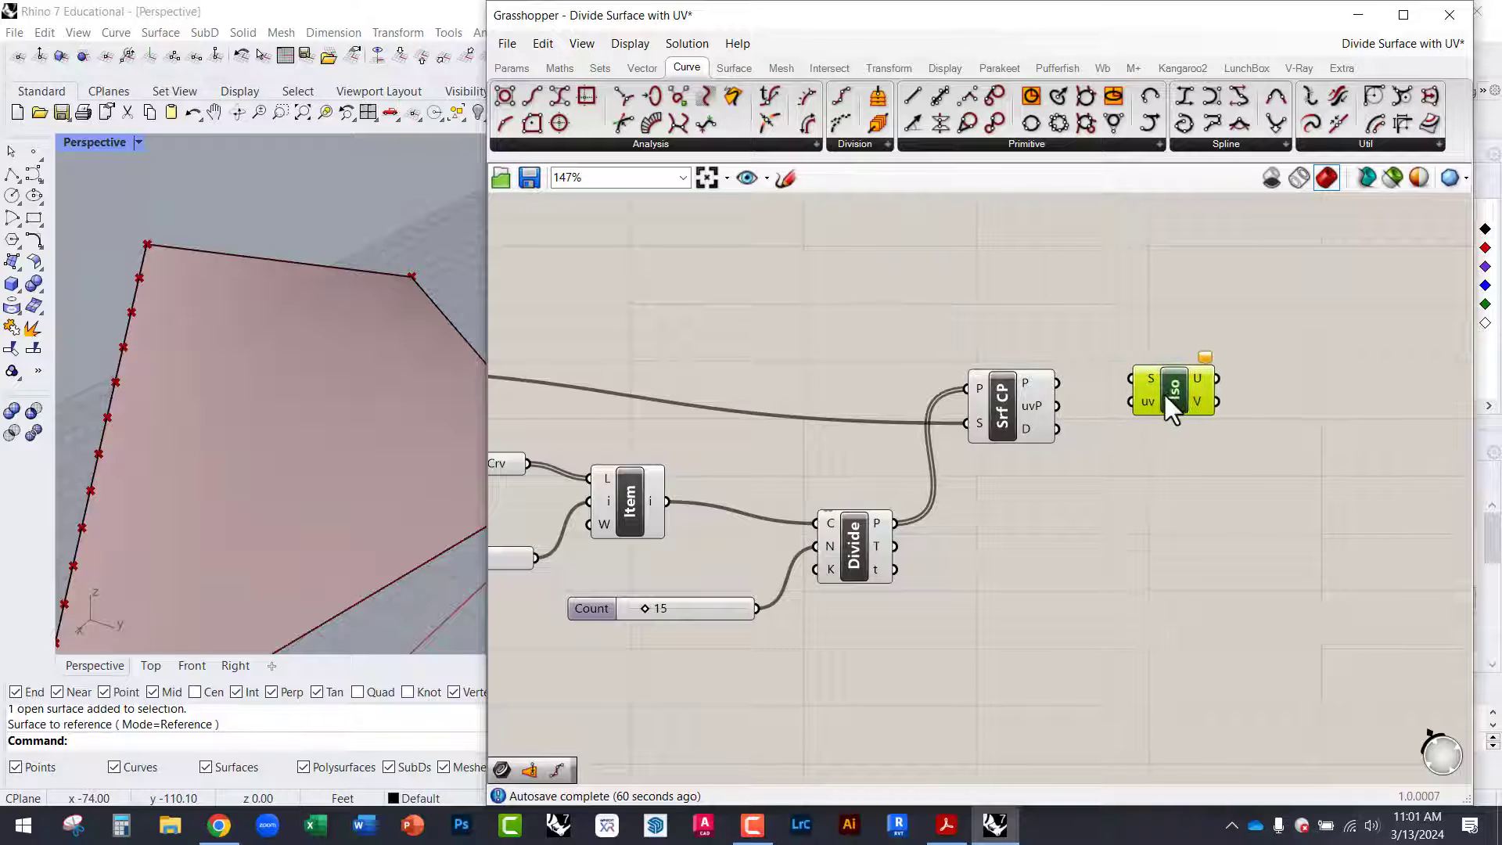
scroll(1162, 399, up, 3)
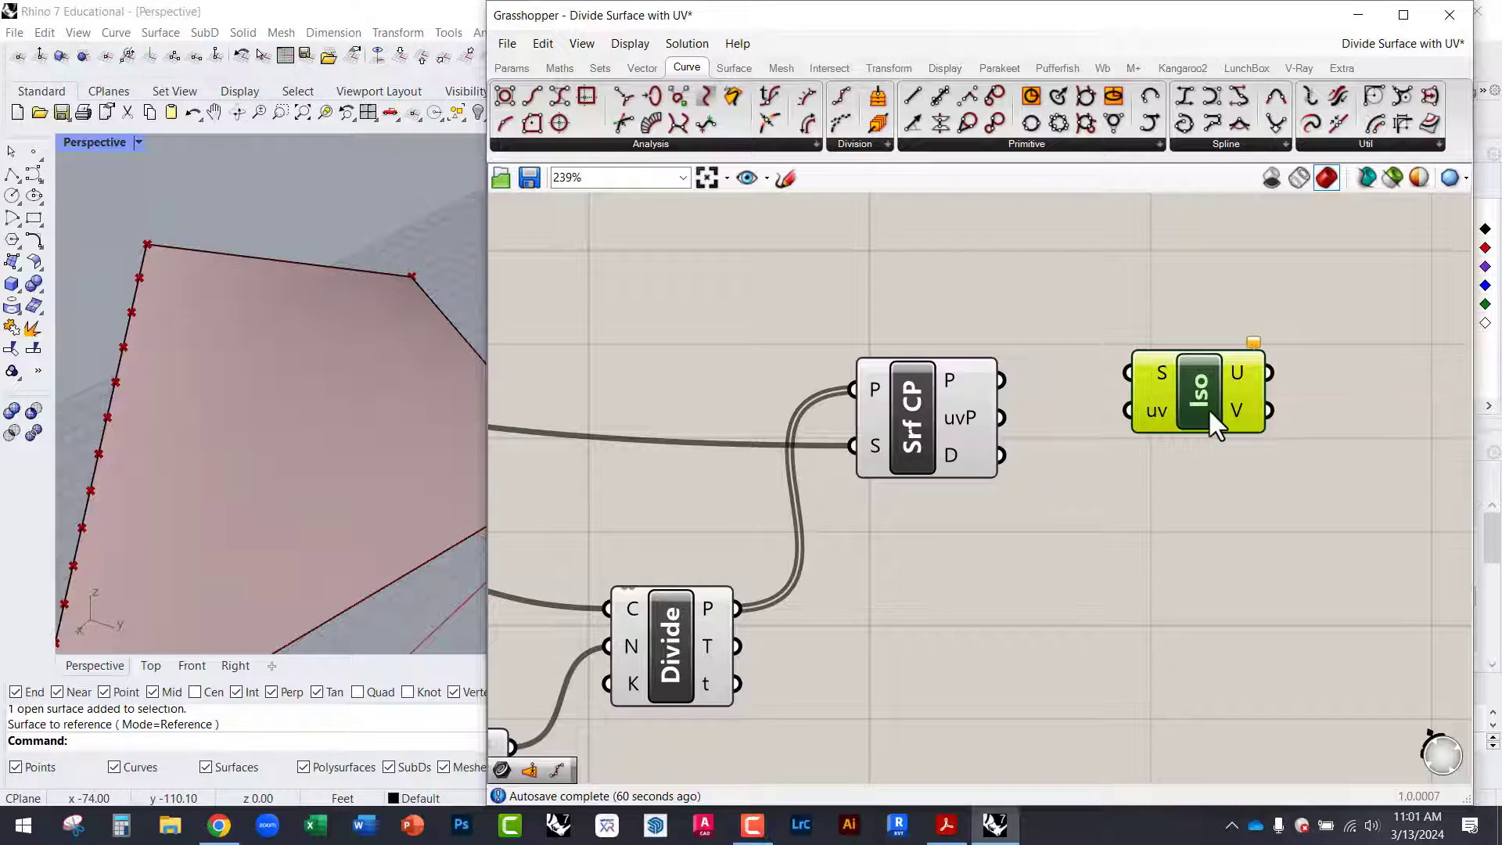
drag(1209, 413, 1214, 370)
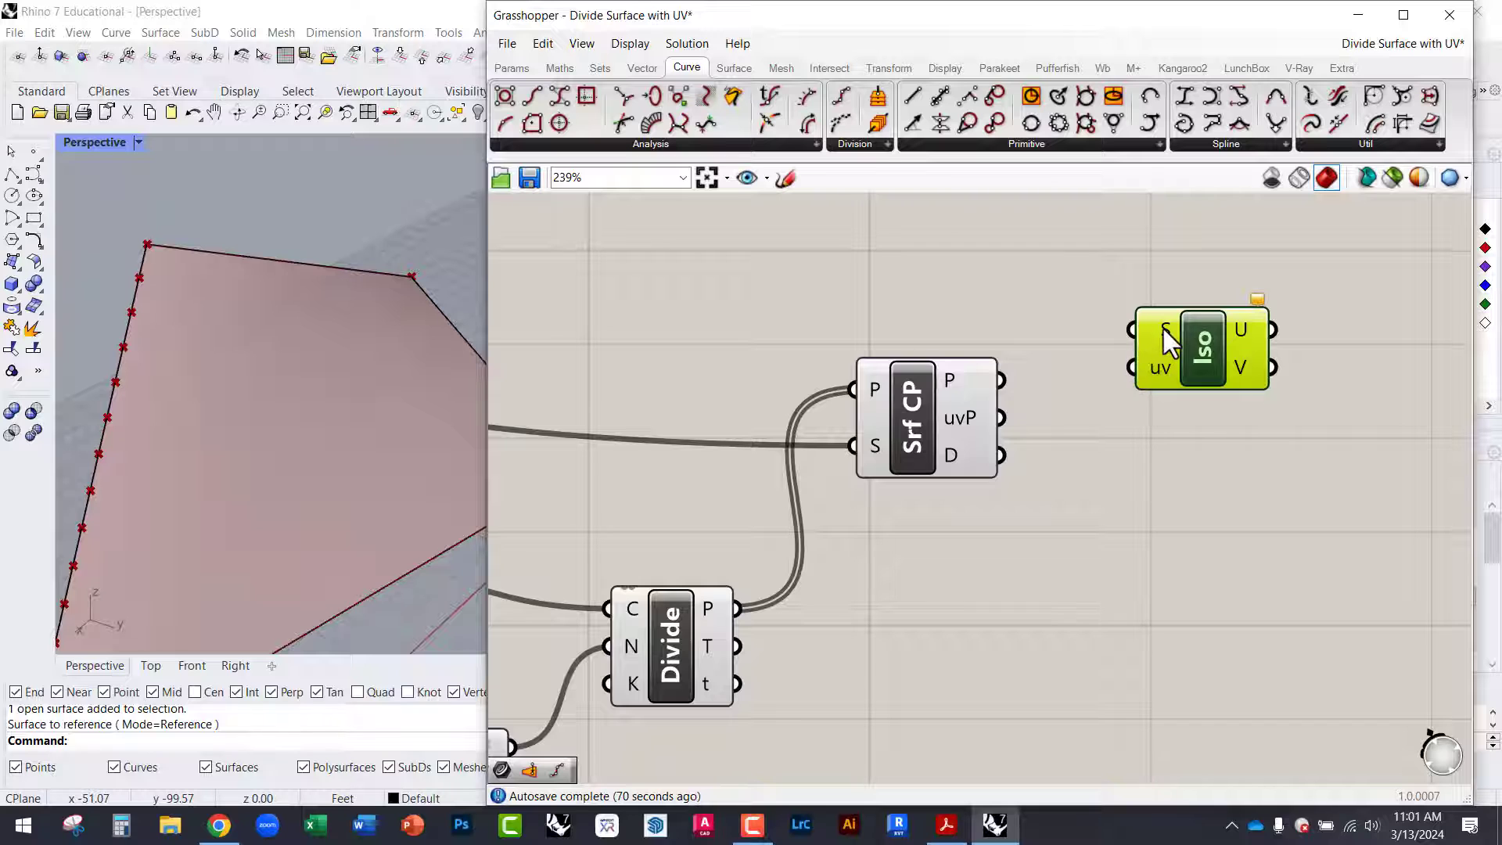
Connect the Srf parameter to Iso Curve's Surface input and Surface Closest Point's uvP output to its uv input.
drag(1164, 331, 718, 372)
scroll(1322, 403, down, 4)
scroll(1266, 381, up, 4)
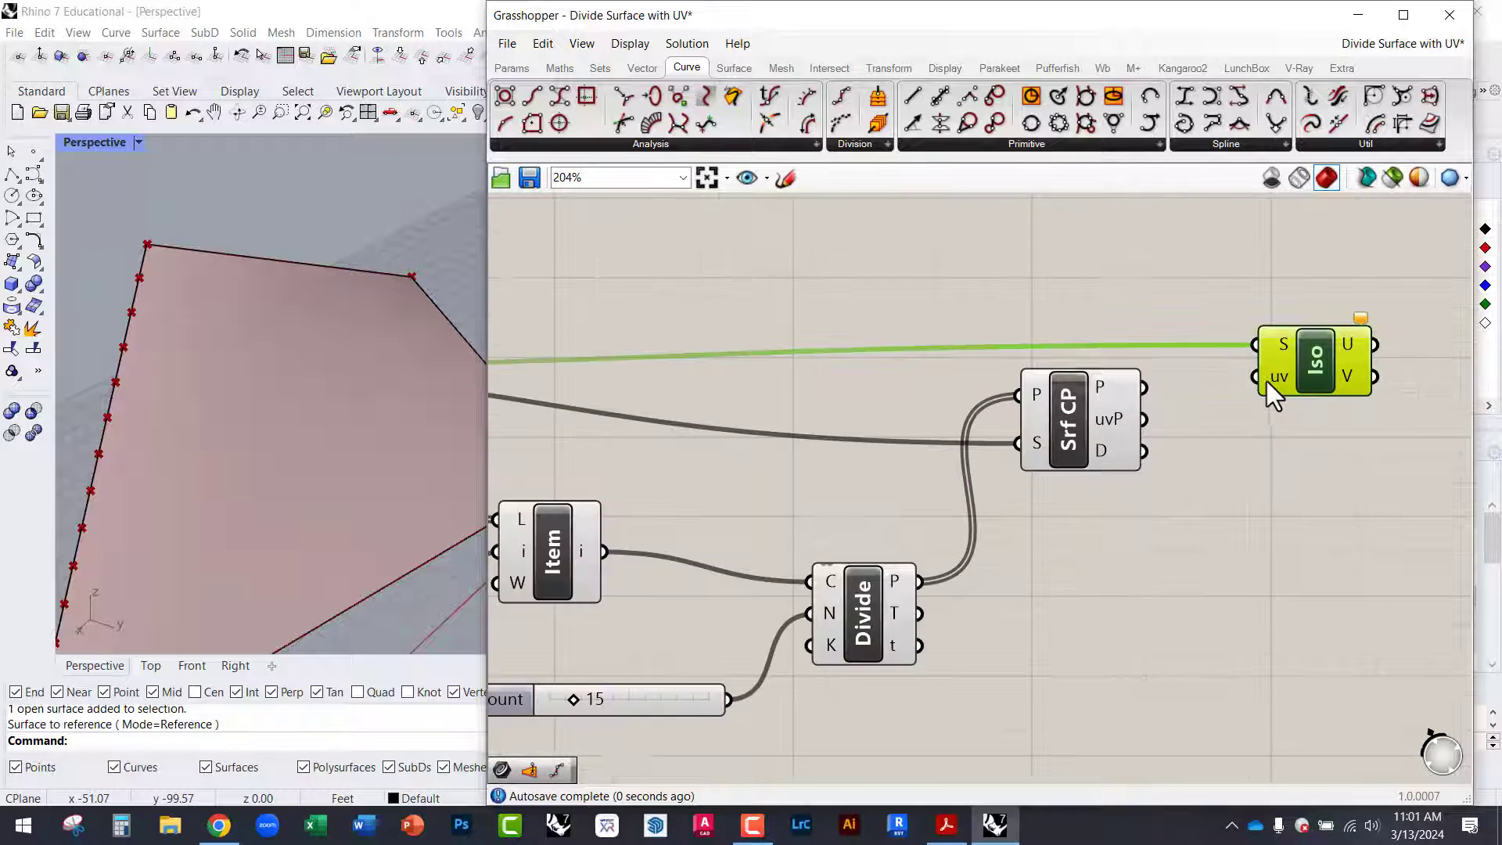
scroll(1265, 382, up, 4)
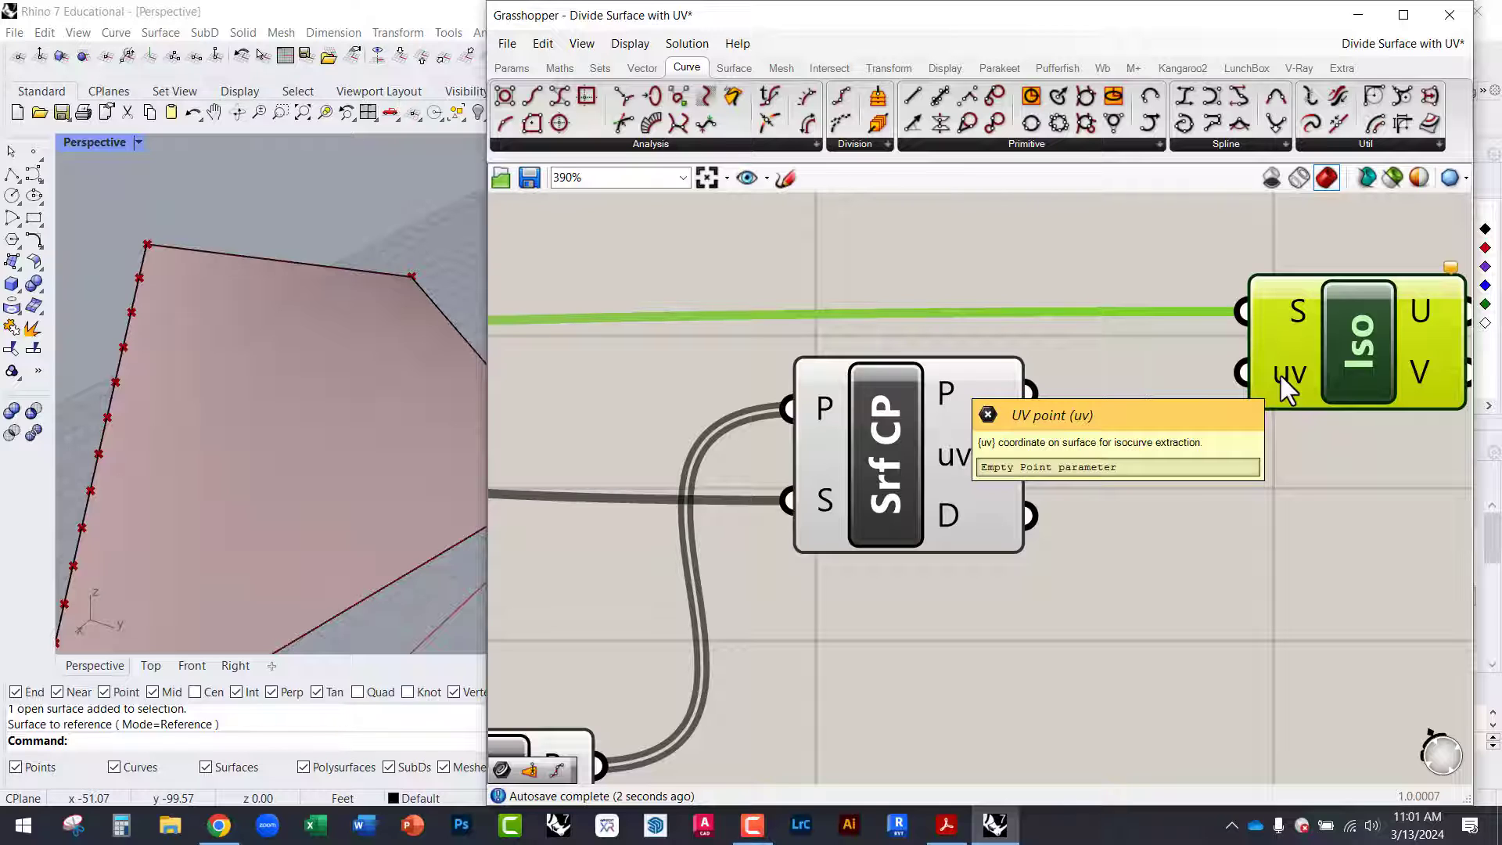
drag(1247, 377, 1063, 450)
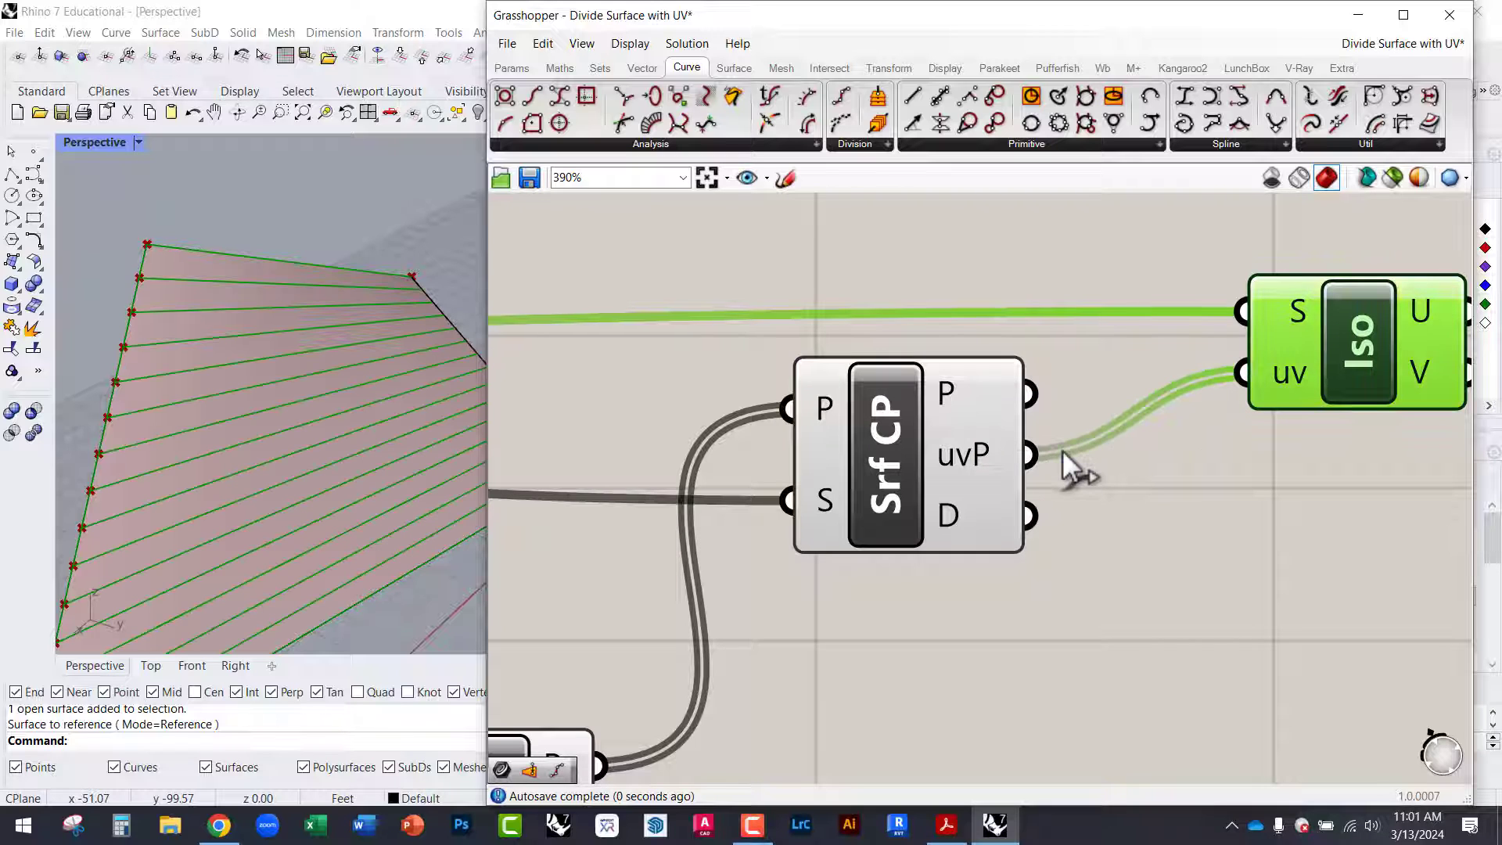
click(1223, 457)
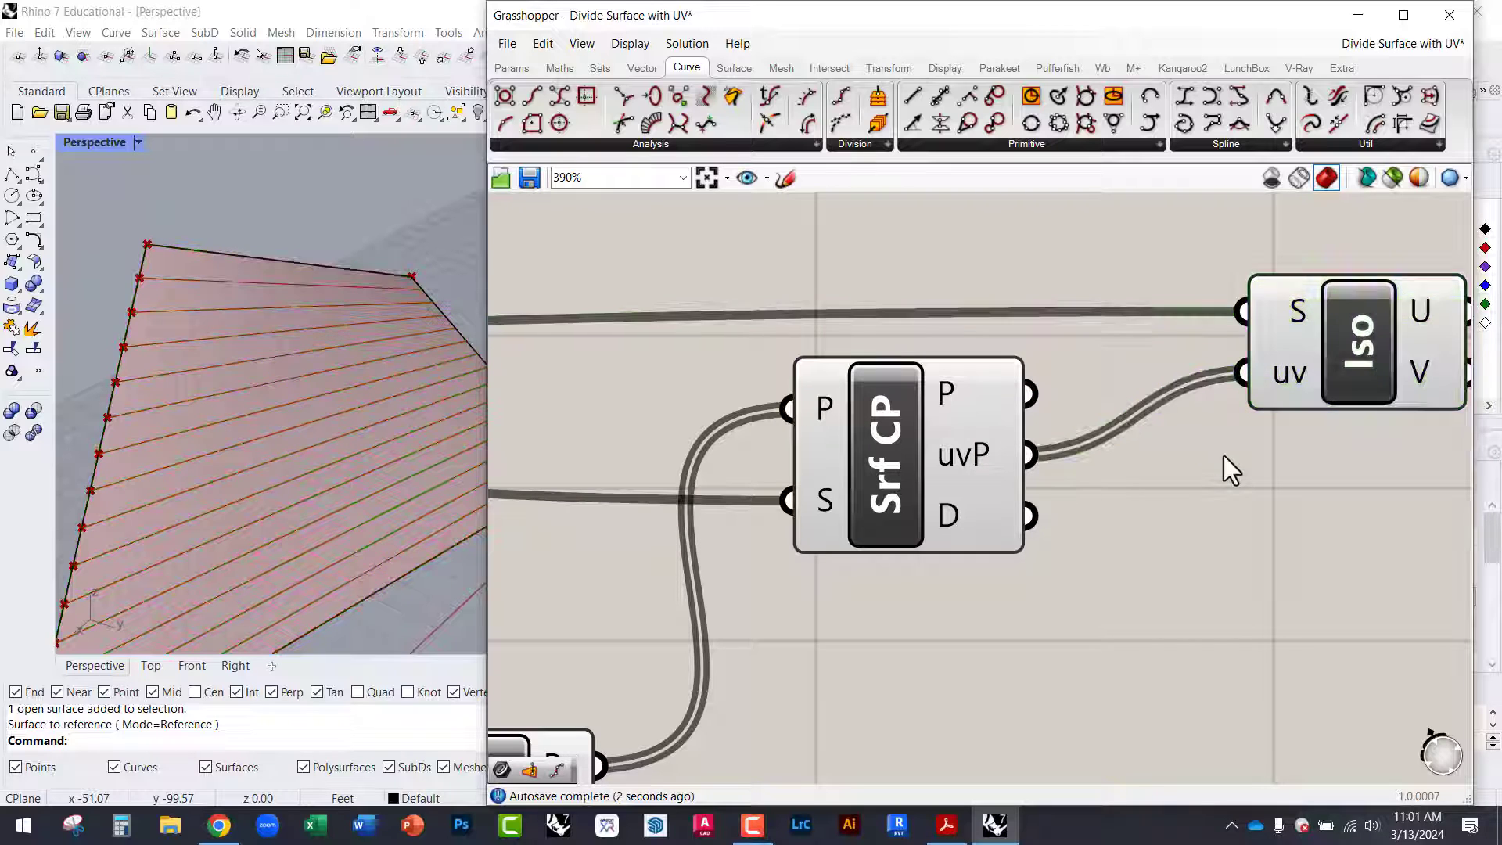
right_drag(1342, 330, 1048, 326)
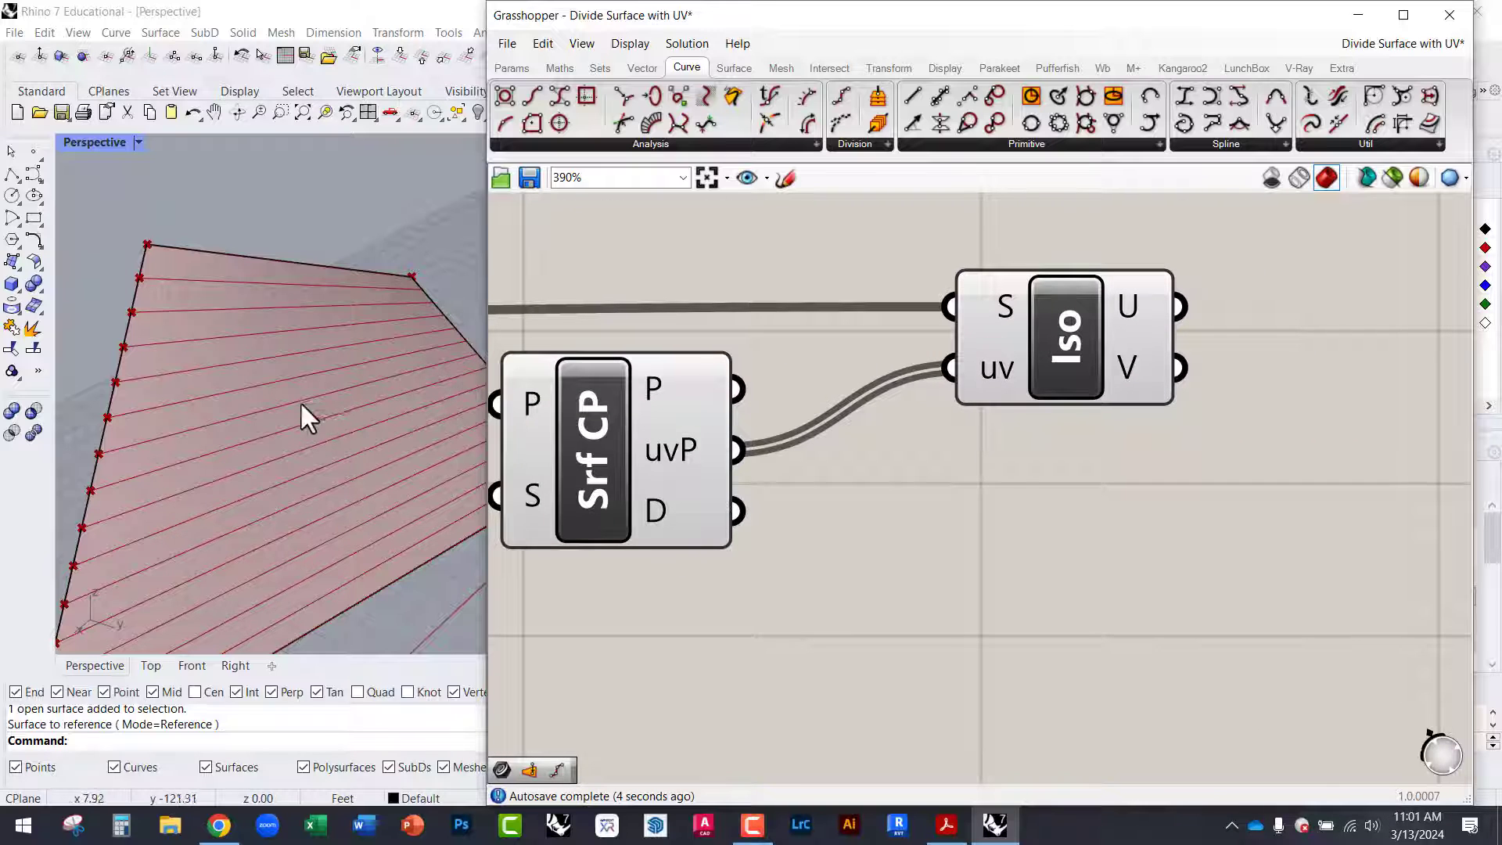
Nudge Iso Curve slightly upward and examine its U and V outputs against the isocurves on the surface.
right_drag(299, 401, 351, 405)
mouse_move(1059, 360)
mouse_down()
mouse_move(1040, 365)
mouse_move(1066, 350)
mouse_up()
click(837, 505)
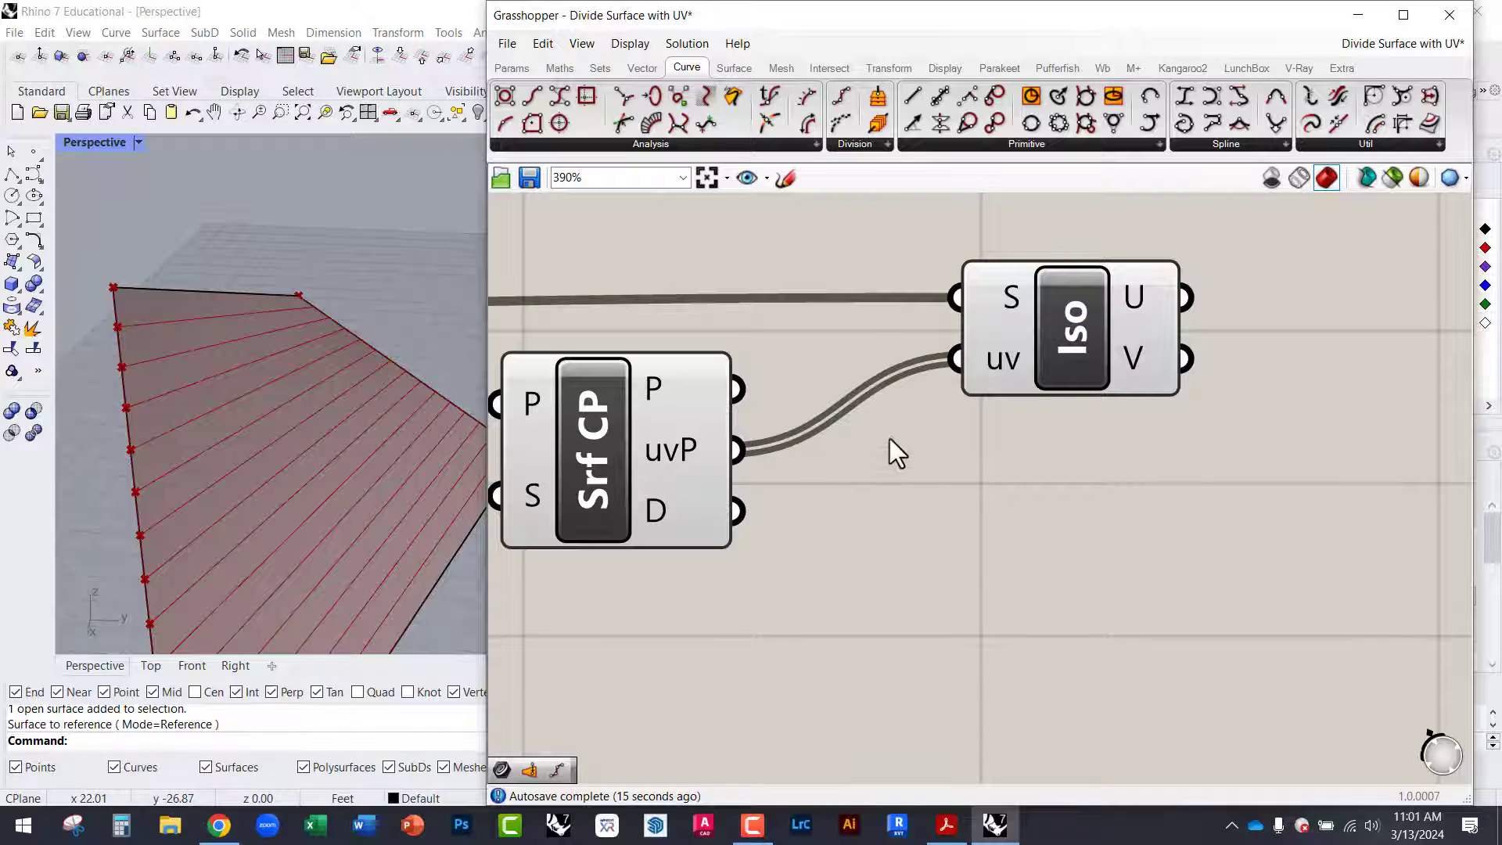
right_drag(1128, 352, 1045, 401)
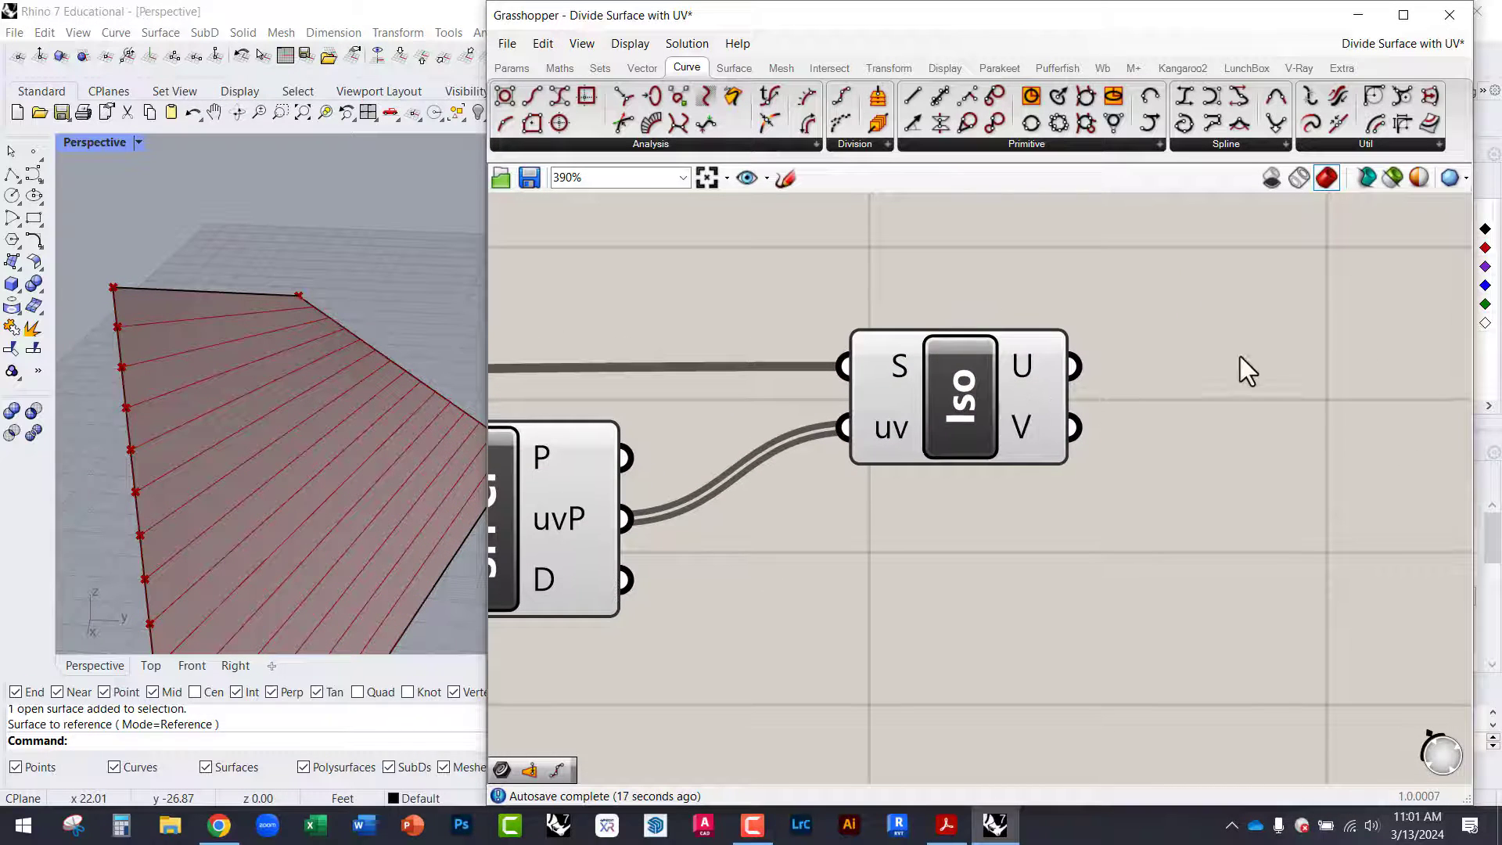
mouse_move(1027, 375)
mouse_move(1023, 427)
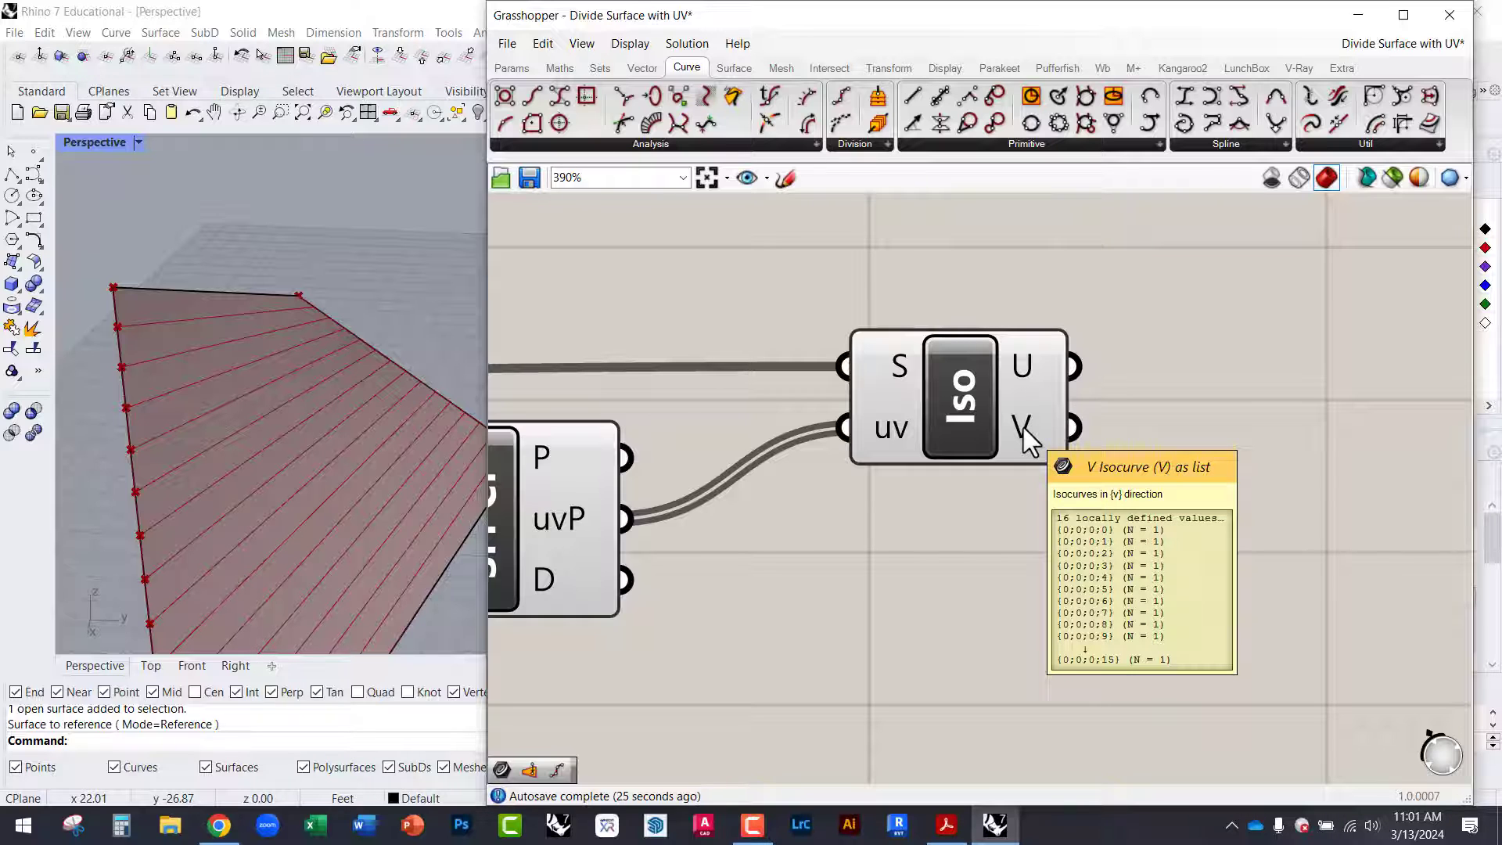
right_drag(416, 415, 256, 365)
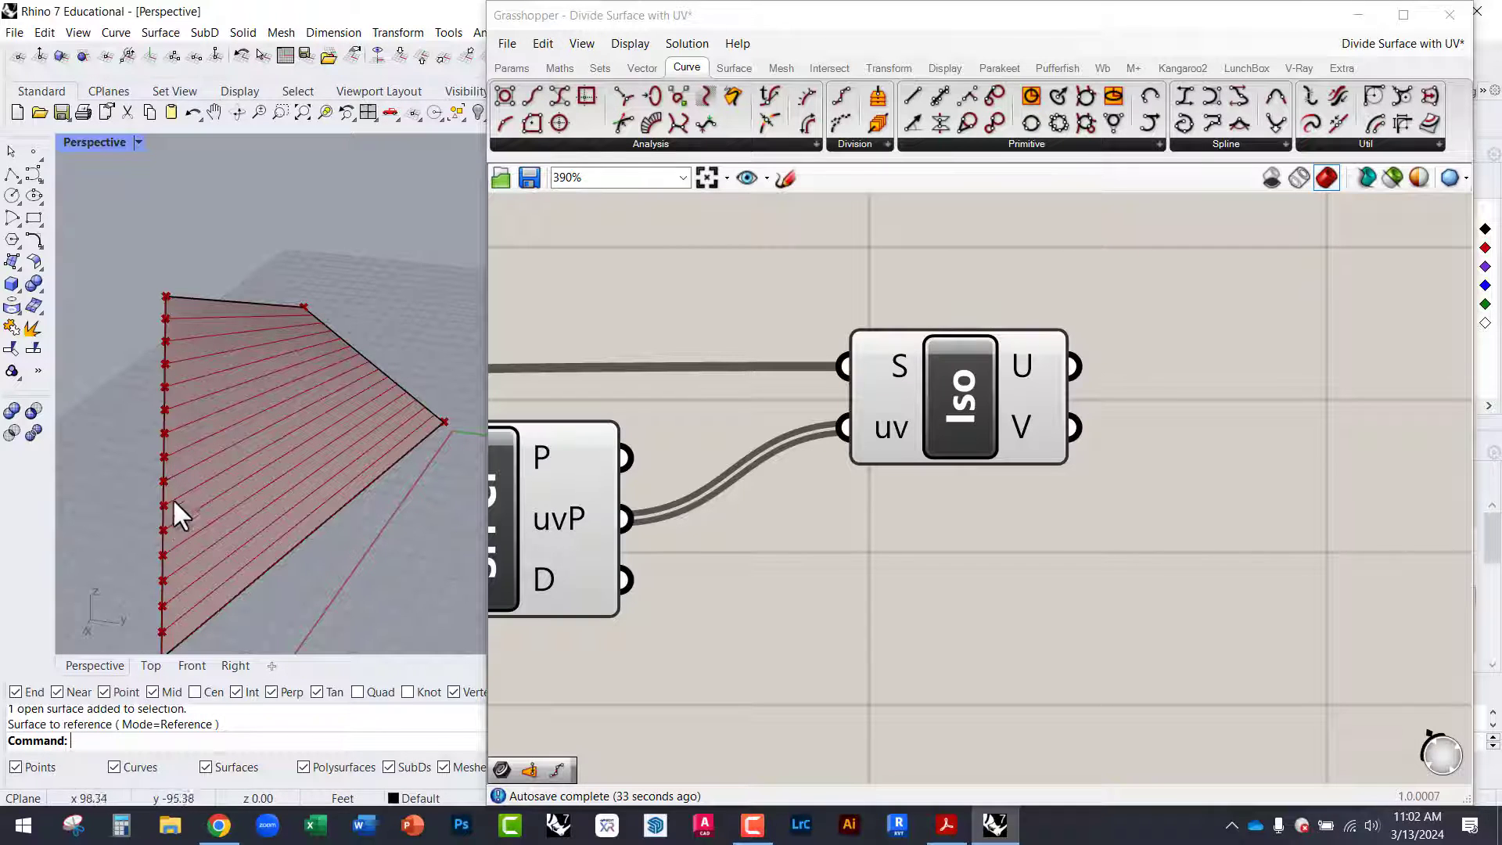
Add a Curve parameter beyond Iso Curve, connect the U output to it, and place it higher on the canvas.
click(1253, 383)
double_click(1253, 383)
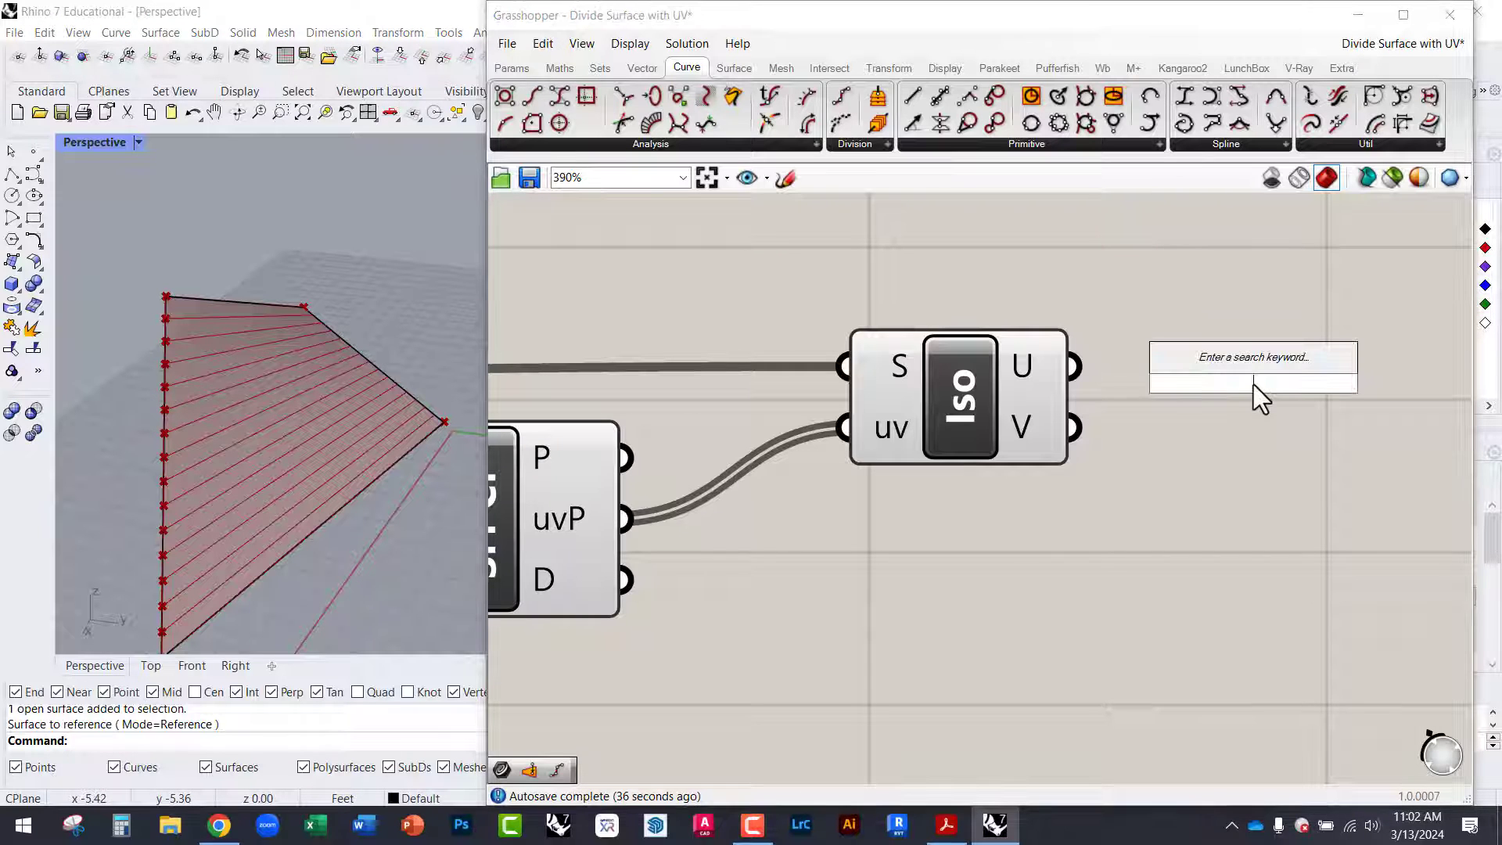
text(curve)
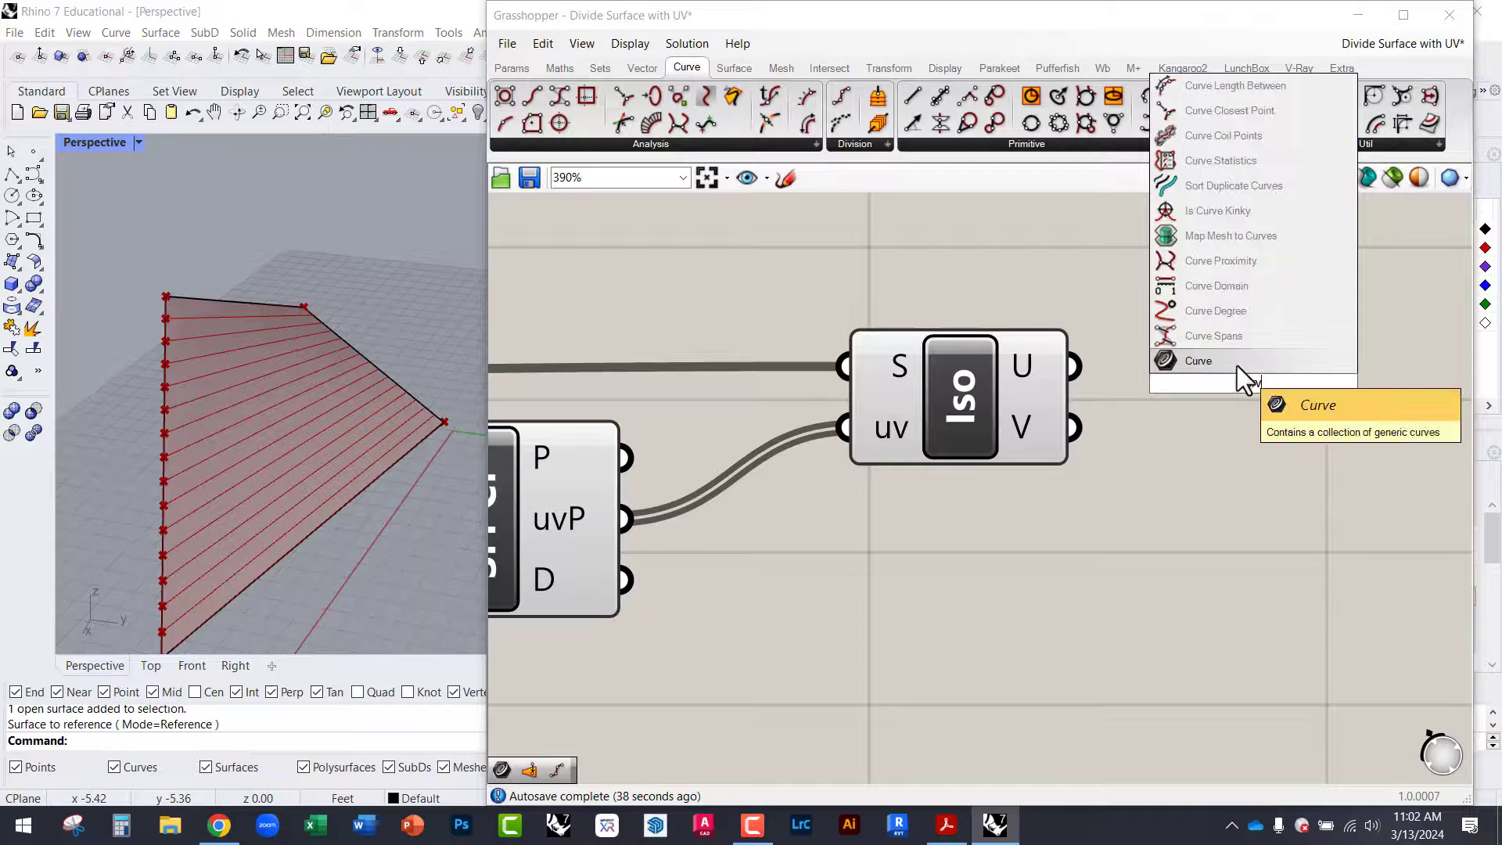
click(1236, 365)
drag(1153, 380, 1110, 372)
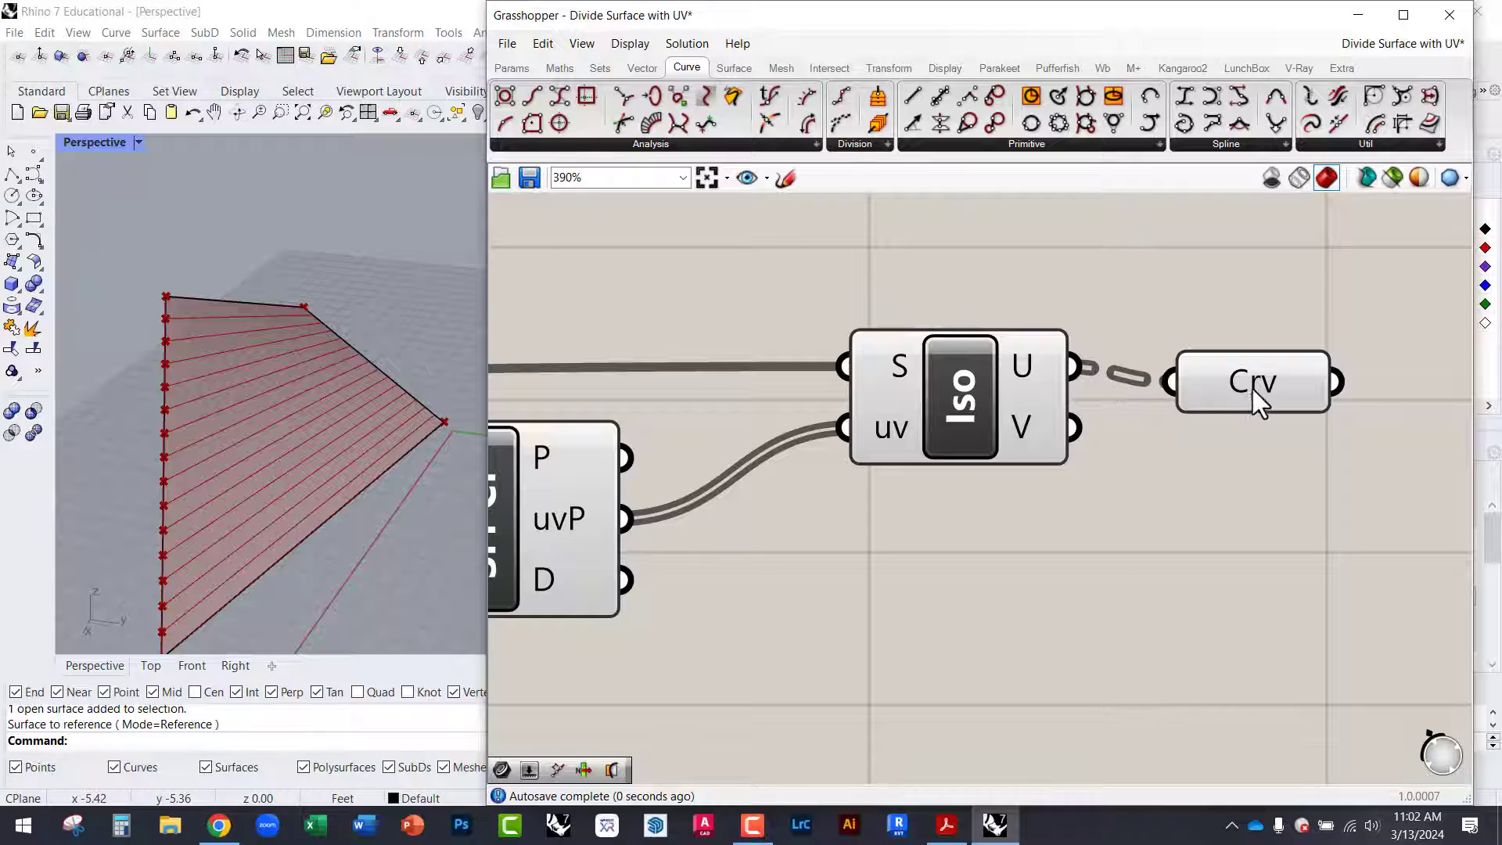
drag(1252, 388, 1295, 310)
scroll(998, 358, up, 2)
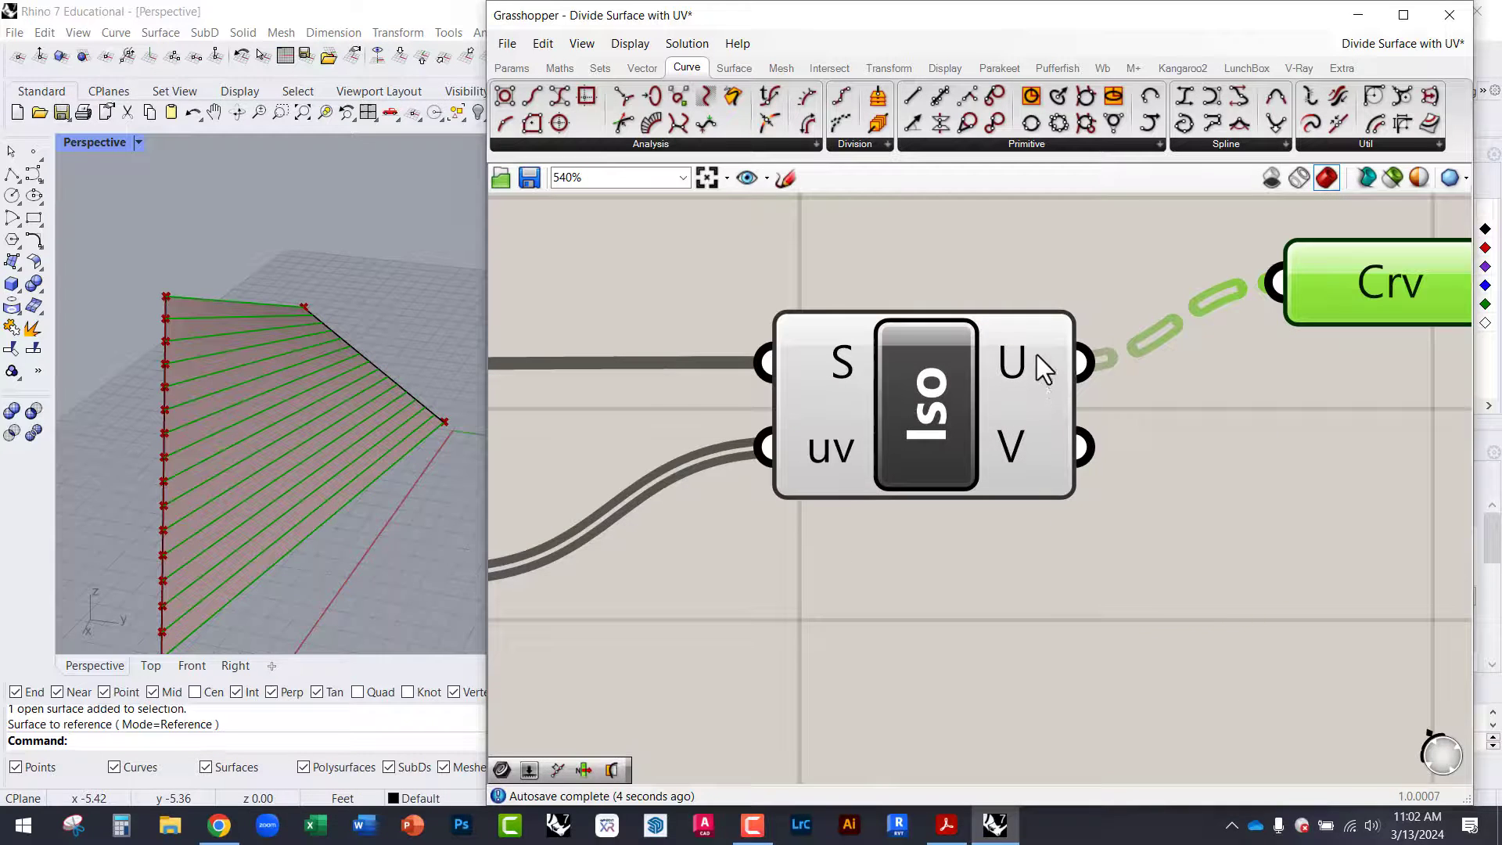
Swap the Curve parameter's input to Iso Curve's V output to compare directions, and reconnect the U output.
drag(1083, 447, 1302, 291)
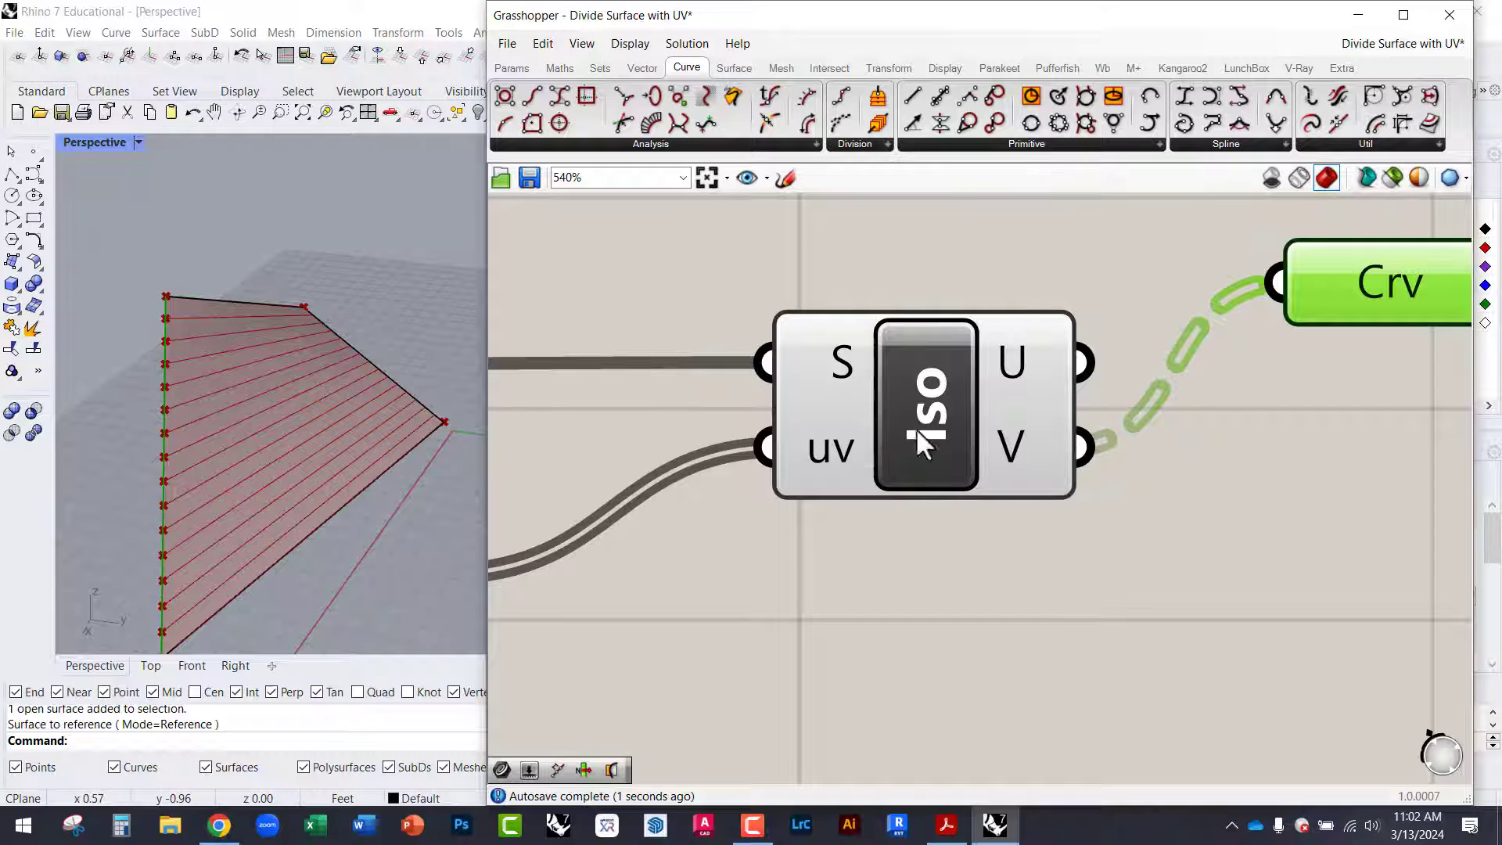
drag(1084, 362, 1277, 283)
right_drag(1261, 453, 1029, 560)
scroll(1013, 496, down, 3)
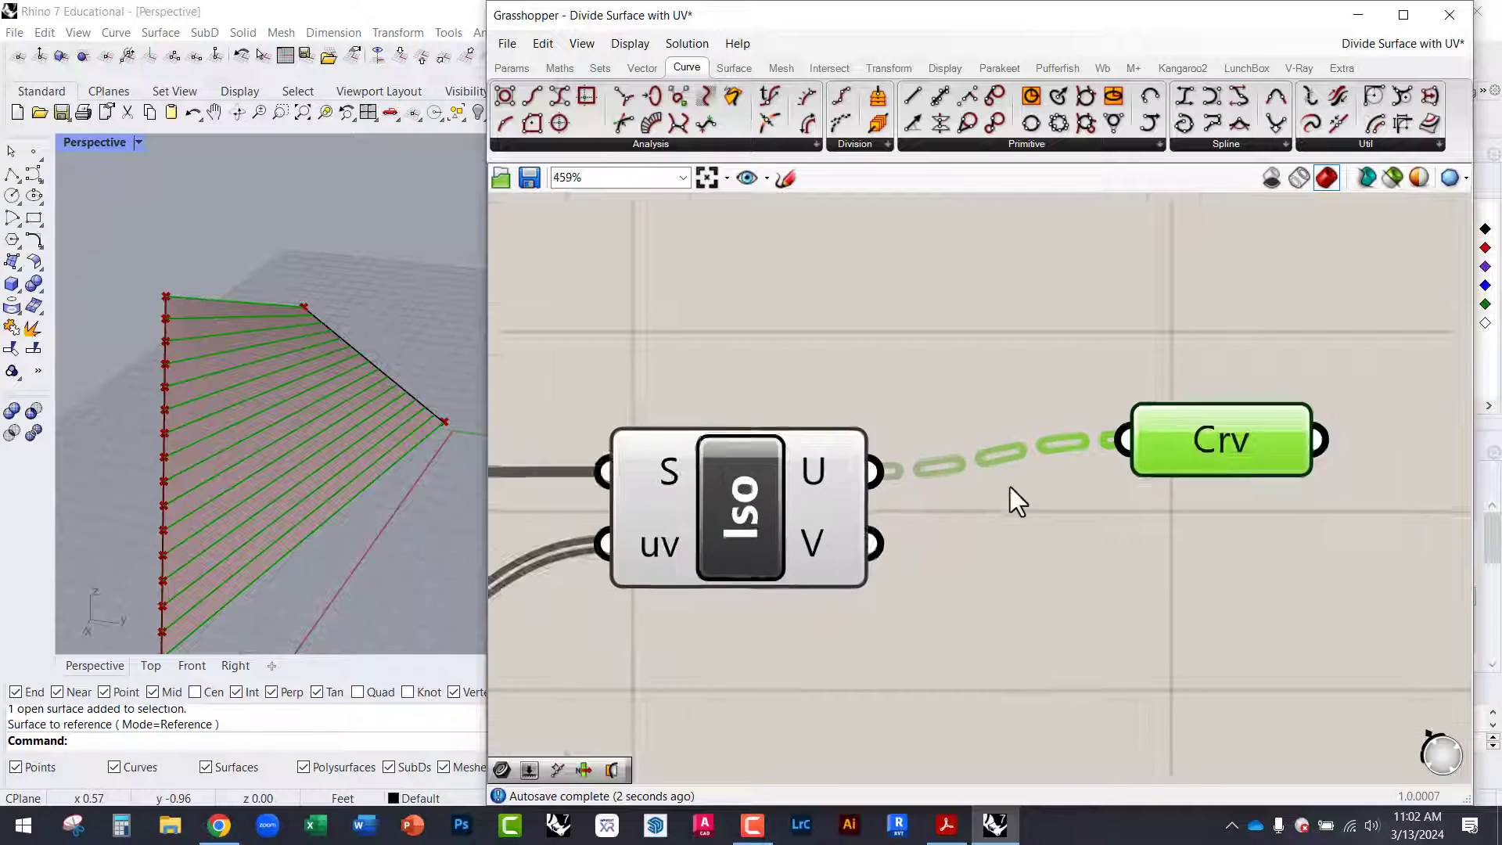
scroll(1009, 500, up, 1)
scroll(1007, 510, up, 1)
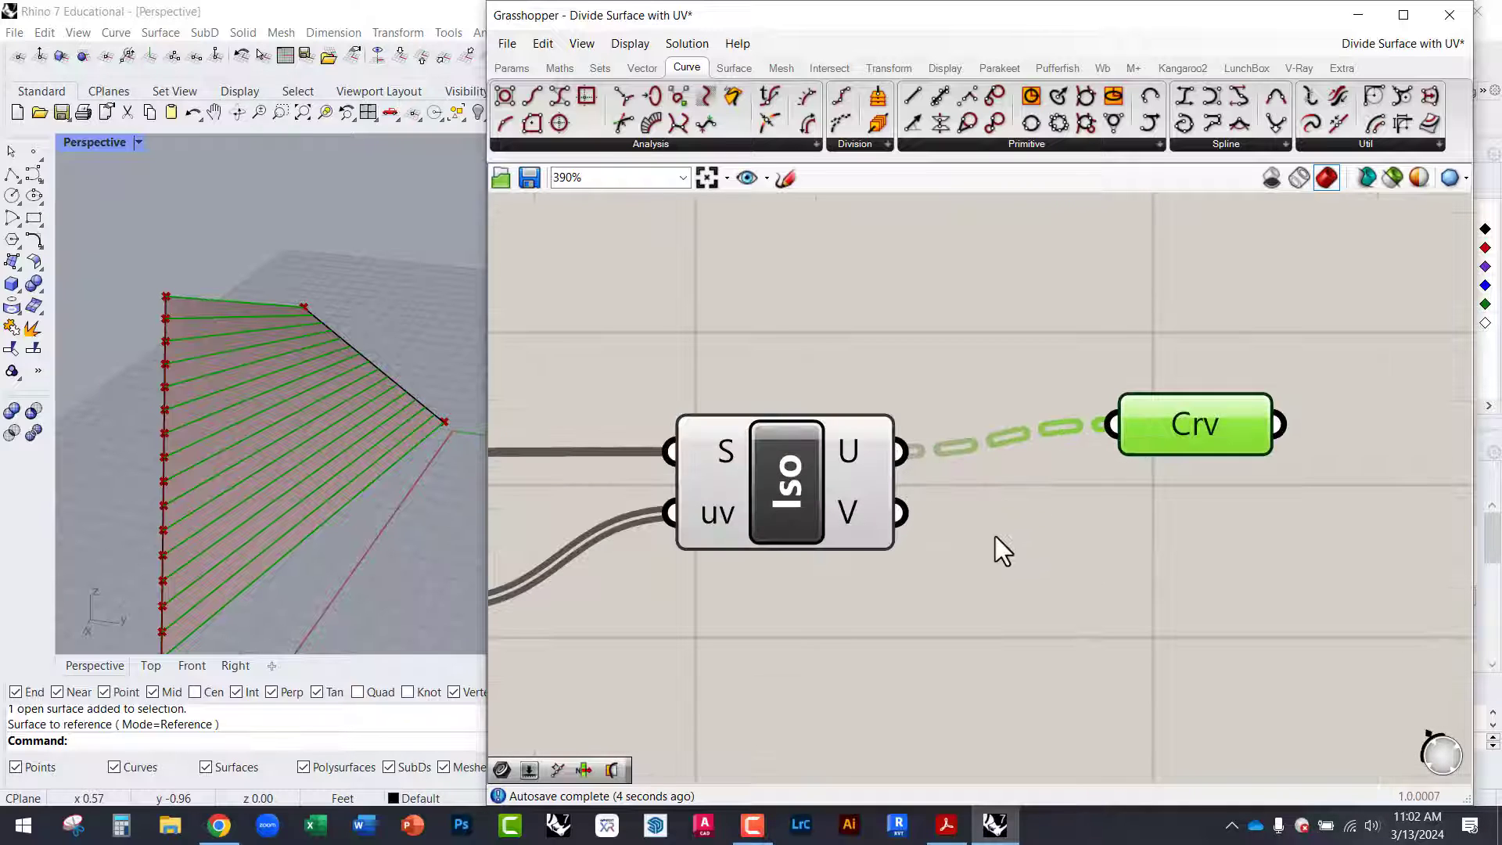
Move the Curve parameter farther from Iso Curve and lower Iso Curve slightly on the canvas.
drag(1200, 424, 1326, 469)
click(1168, 470)
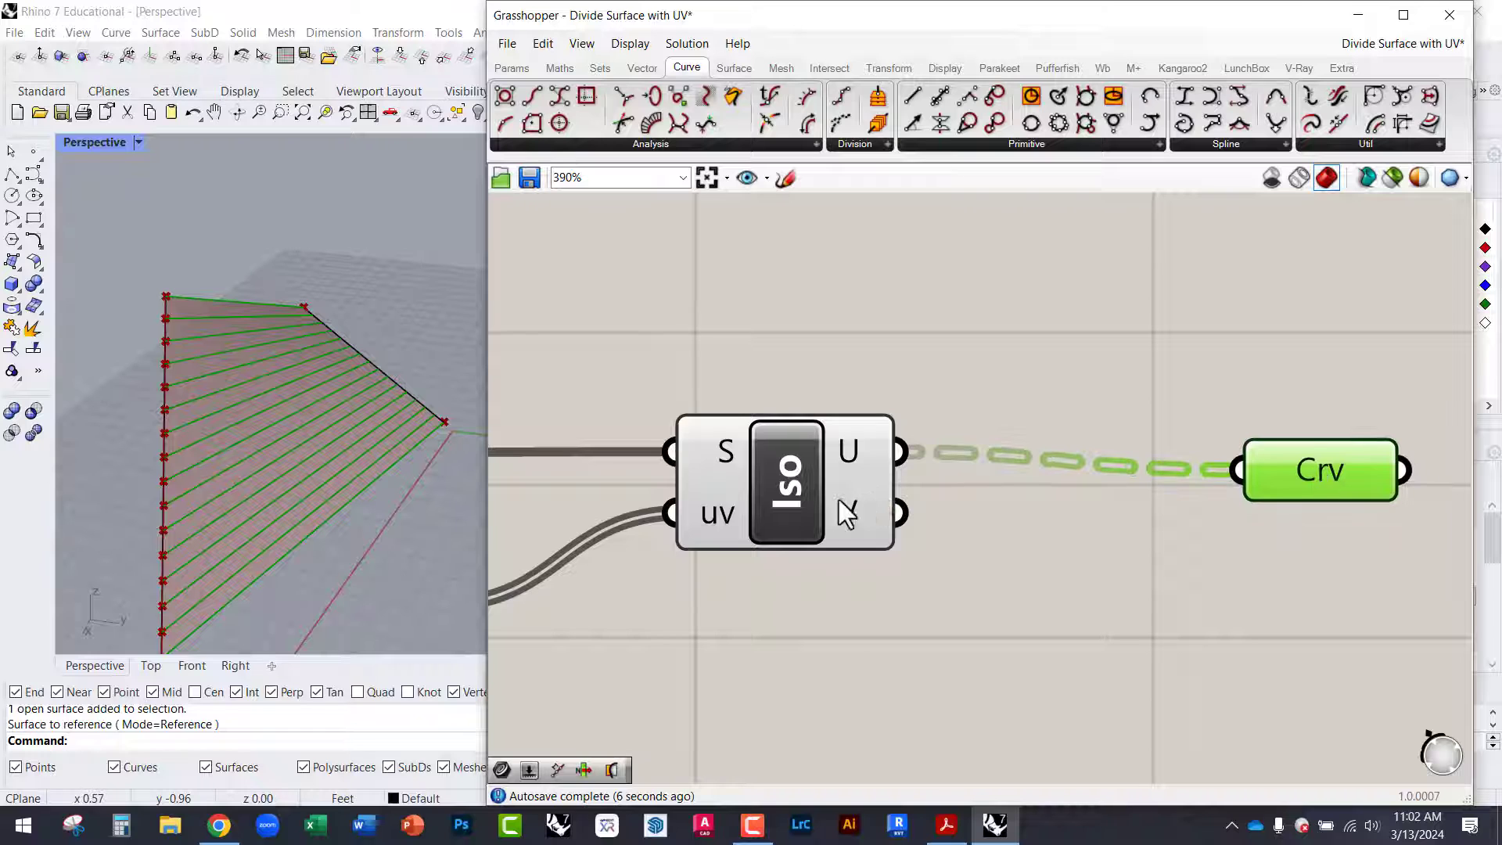
drag(852, 509, 843, 529)
drag(1271, 471, 1281, 437)
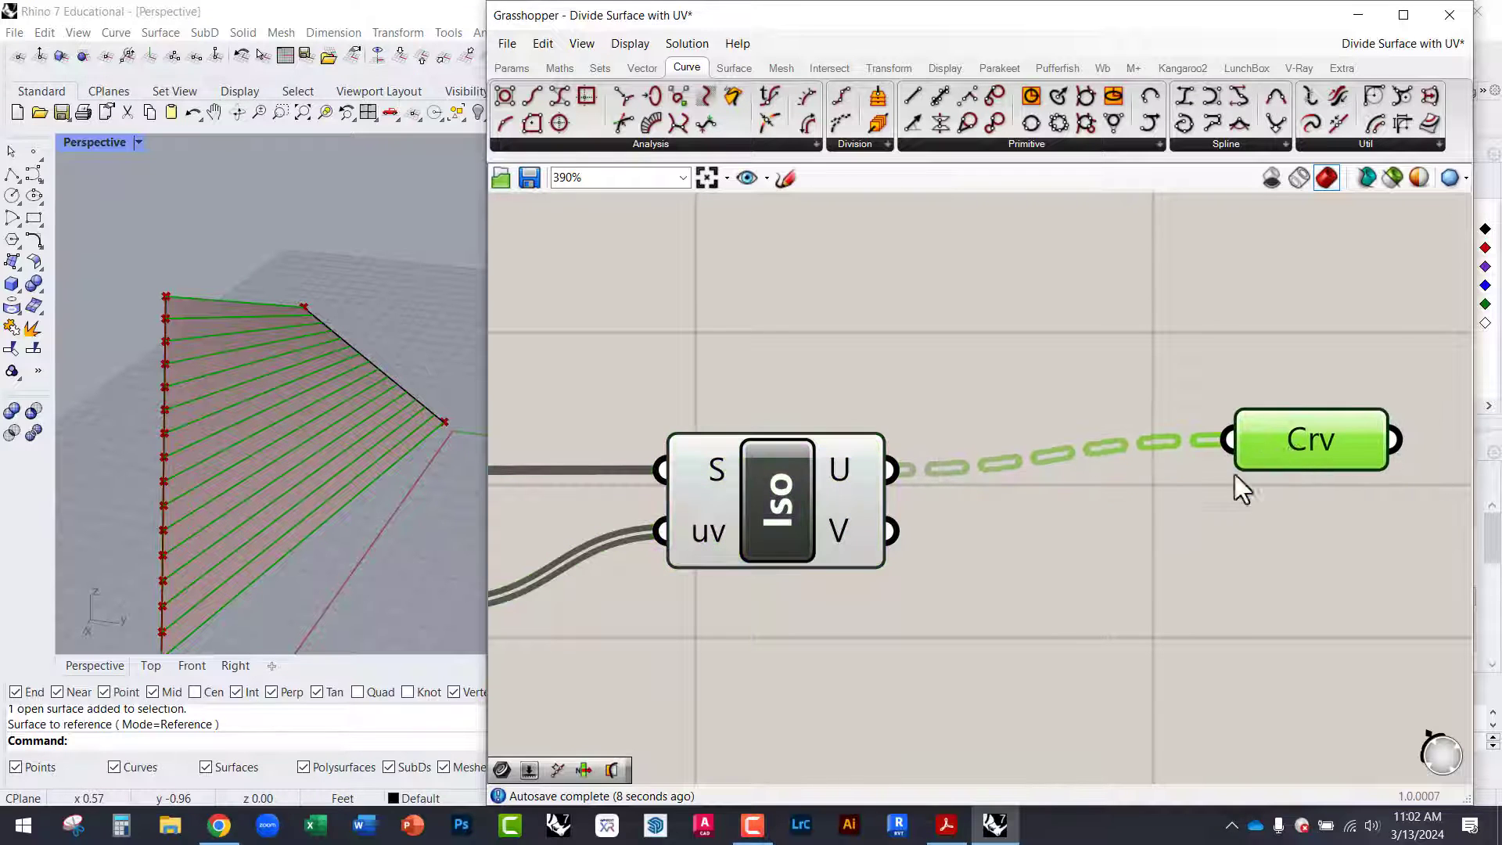
Try feeding V alongside U into the Curve parameter, and disconnect both wires from it.
drag(893, 535, 1213, 459)
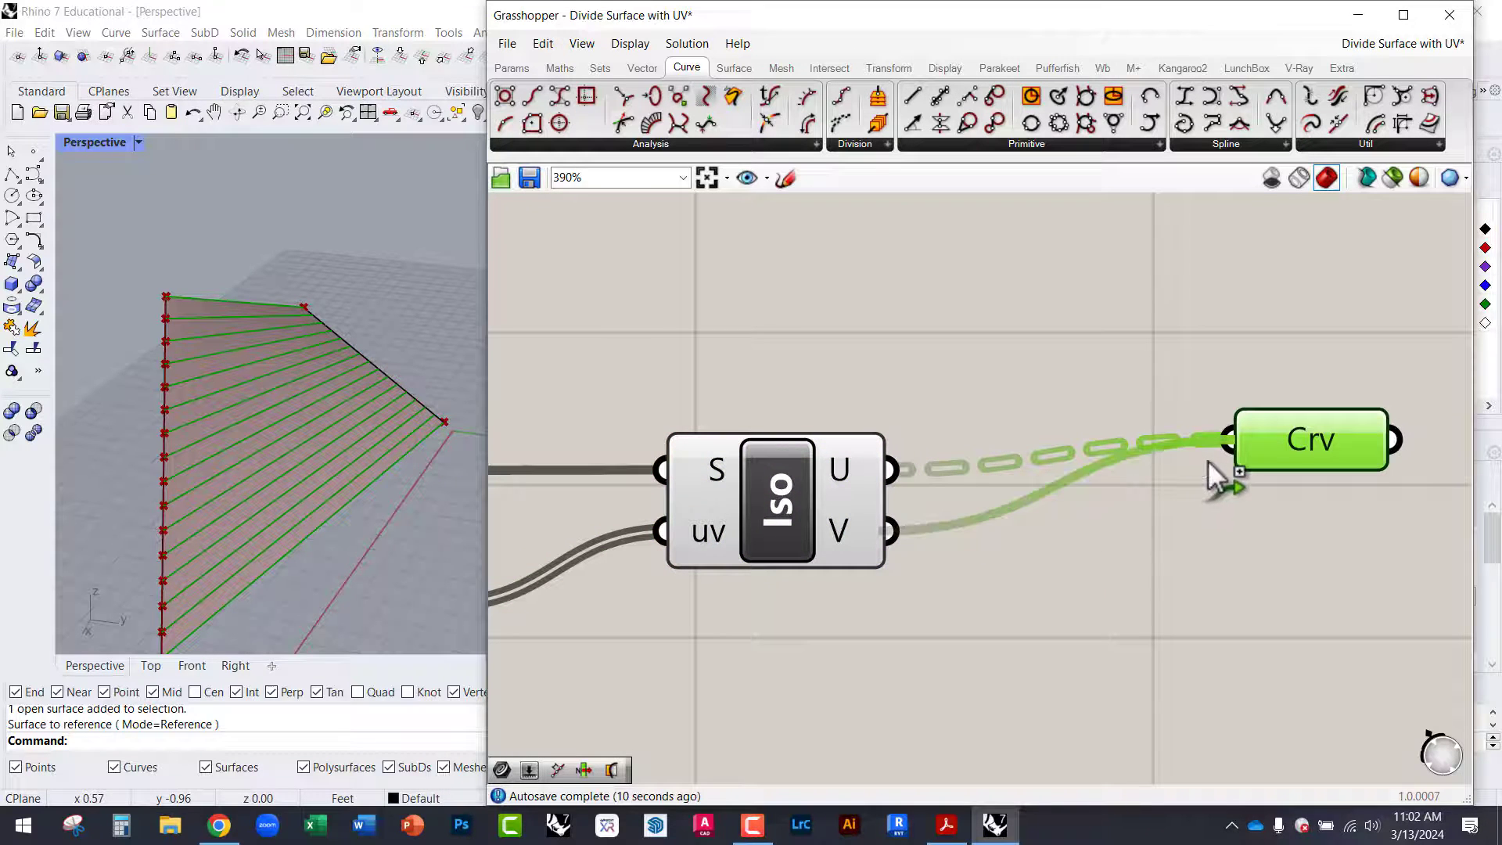
drag(1302, 443, 1259, 459)
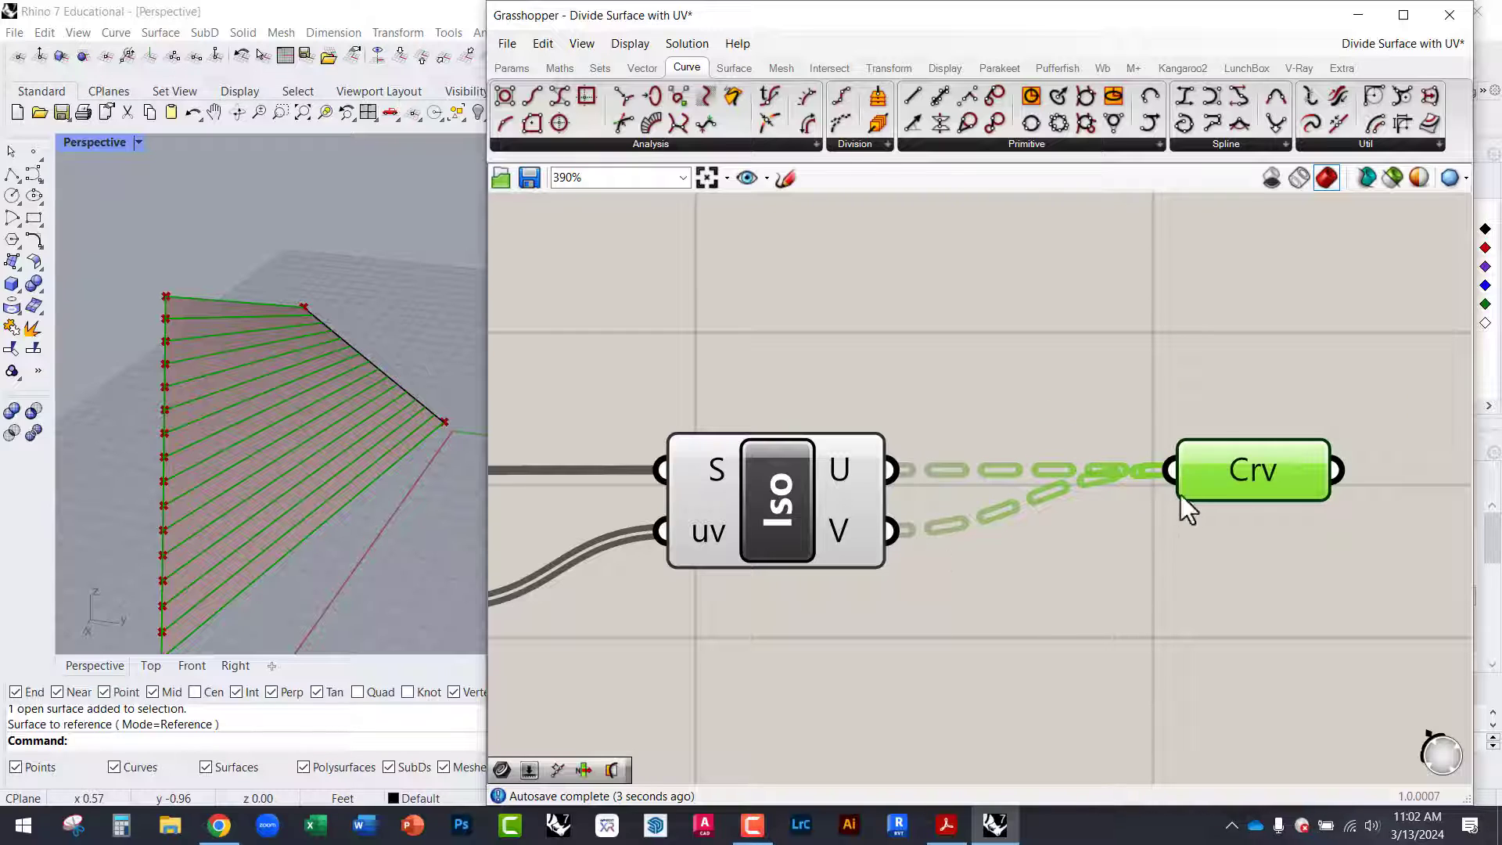
ctrl+drag(1173, 470, 935, 546)
drag(1217, 476, 917, 477)
drag(1234, 403, 1237, 442)
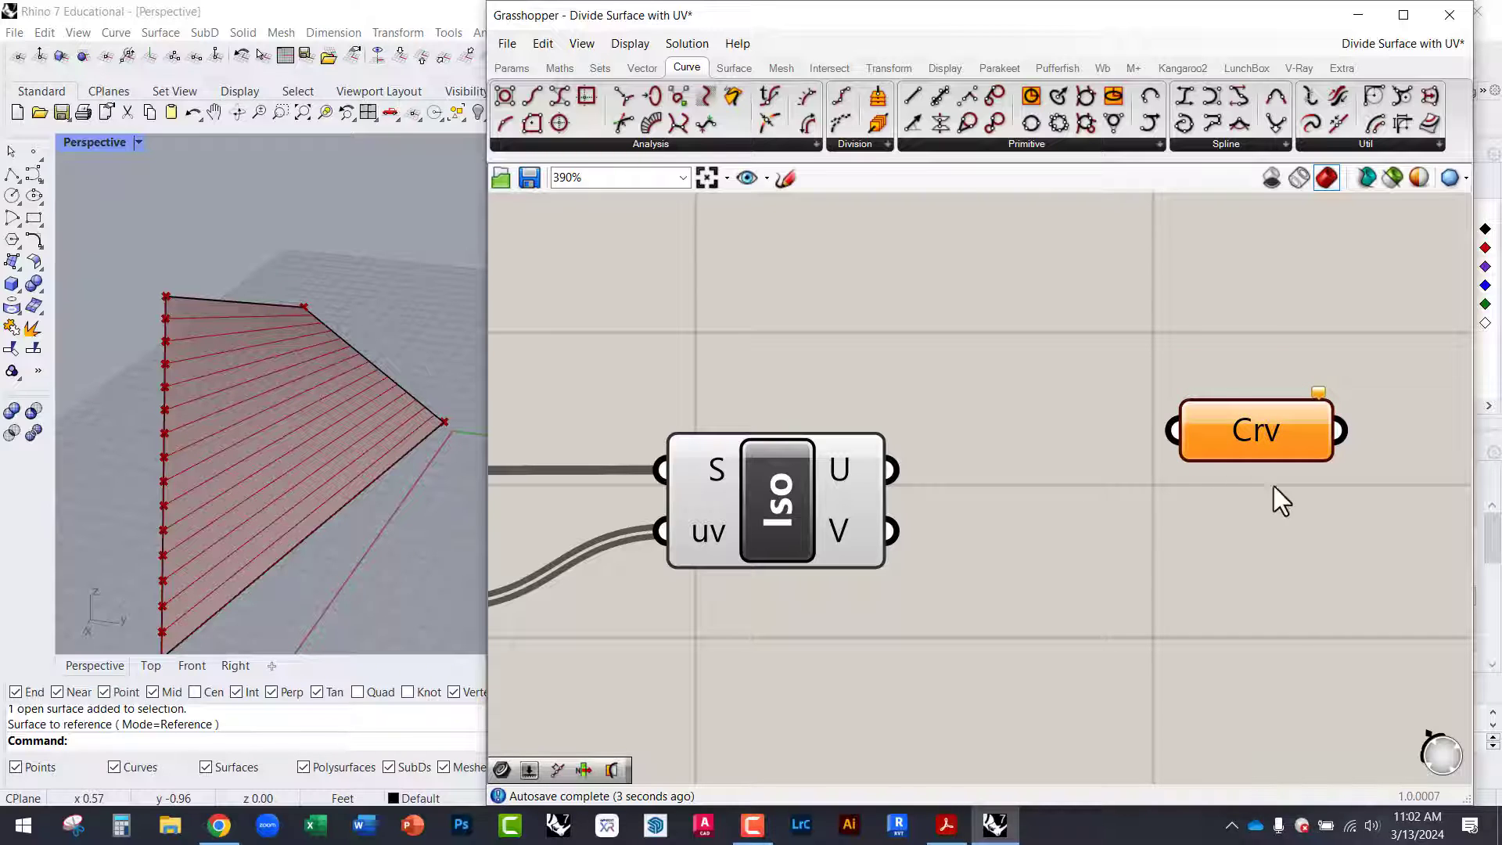
mouse_move(1222, 432)
mouse_down()
mouse_move(1233, 405)
mouse_move(1215, 410)
mouse_up()
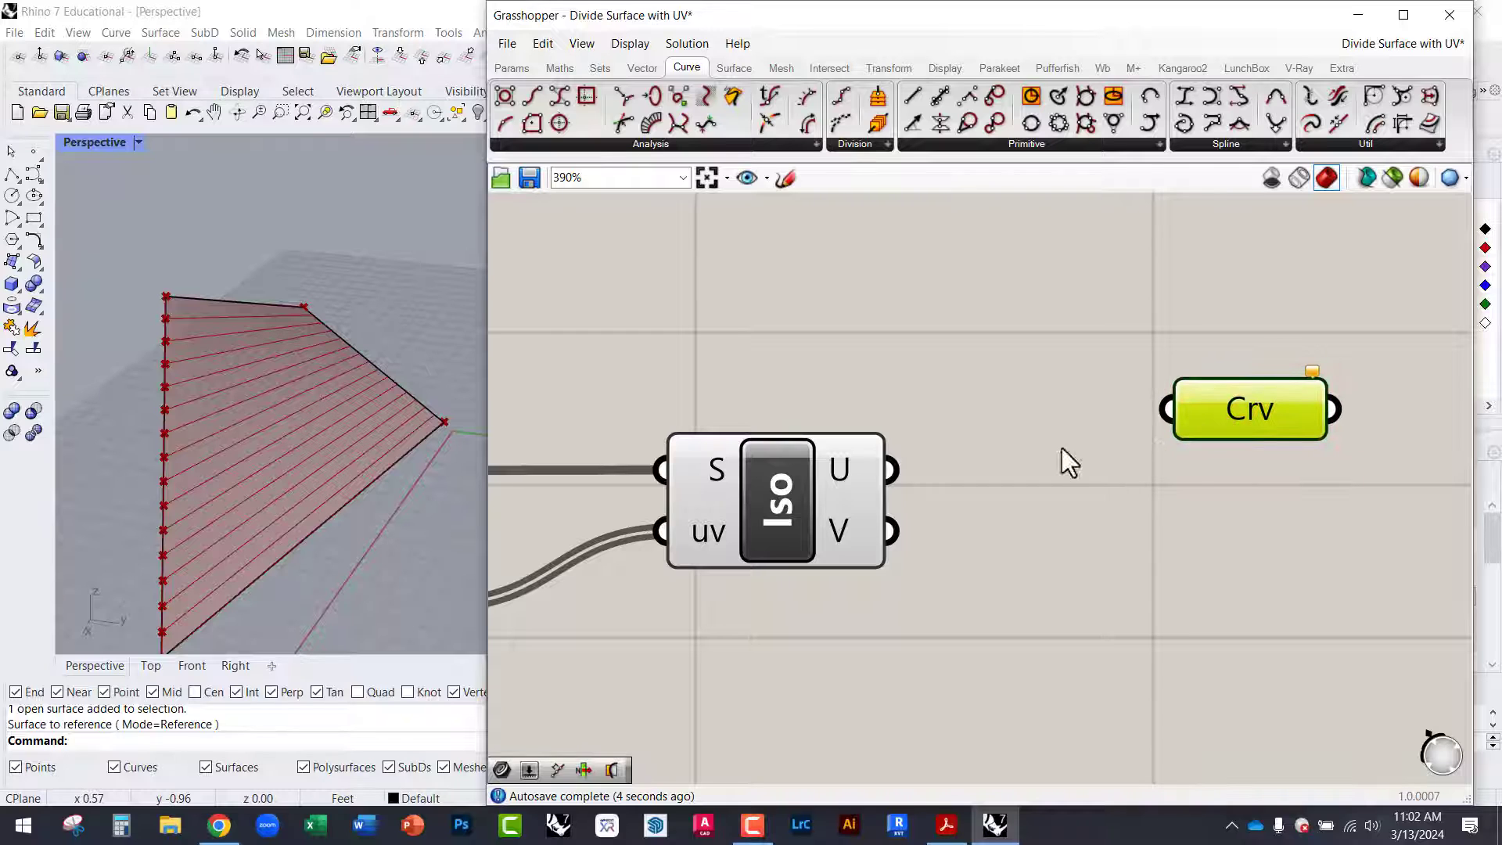
Connect only Iso Curve's U output to the Curve parameter and place the parameter above the output's level.
click(1062, 447)
drag(902, 487, 1211, 407)
click(1145, 314)
click(1211, 397)
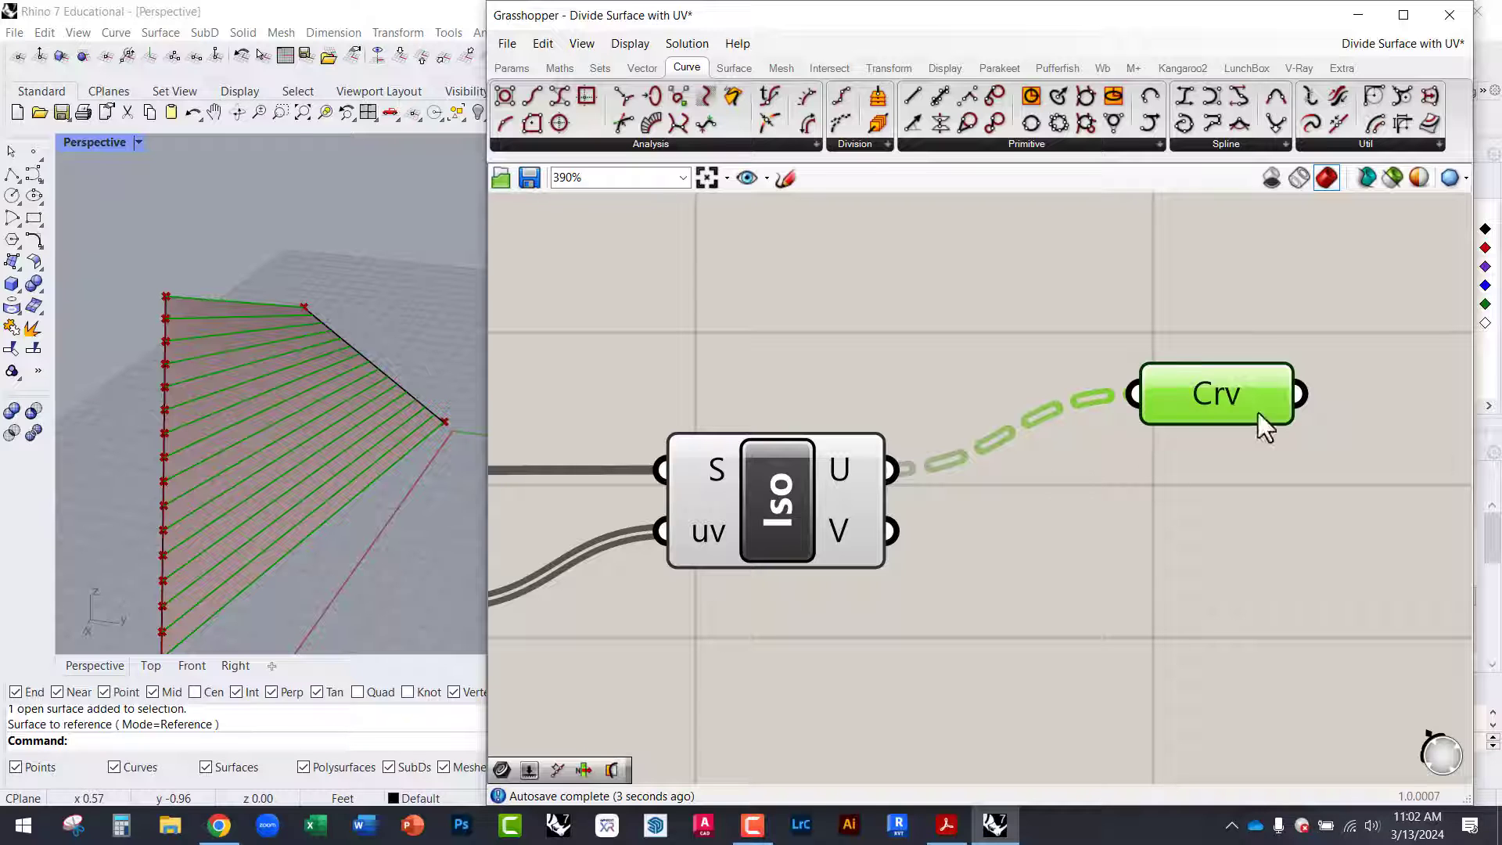
Bake the U isocurves held in the Curve parameter into the Rhino model.
mouse_move(302, 364)
right_down()
mouse_move(295, 503)
mouse_move(344, 377)
mouse_move(335, 336)
mouse_move(317, 338)
right_up()
click(1194, 446)
click(1213, 392)
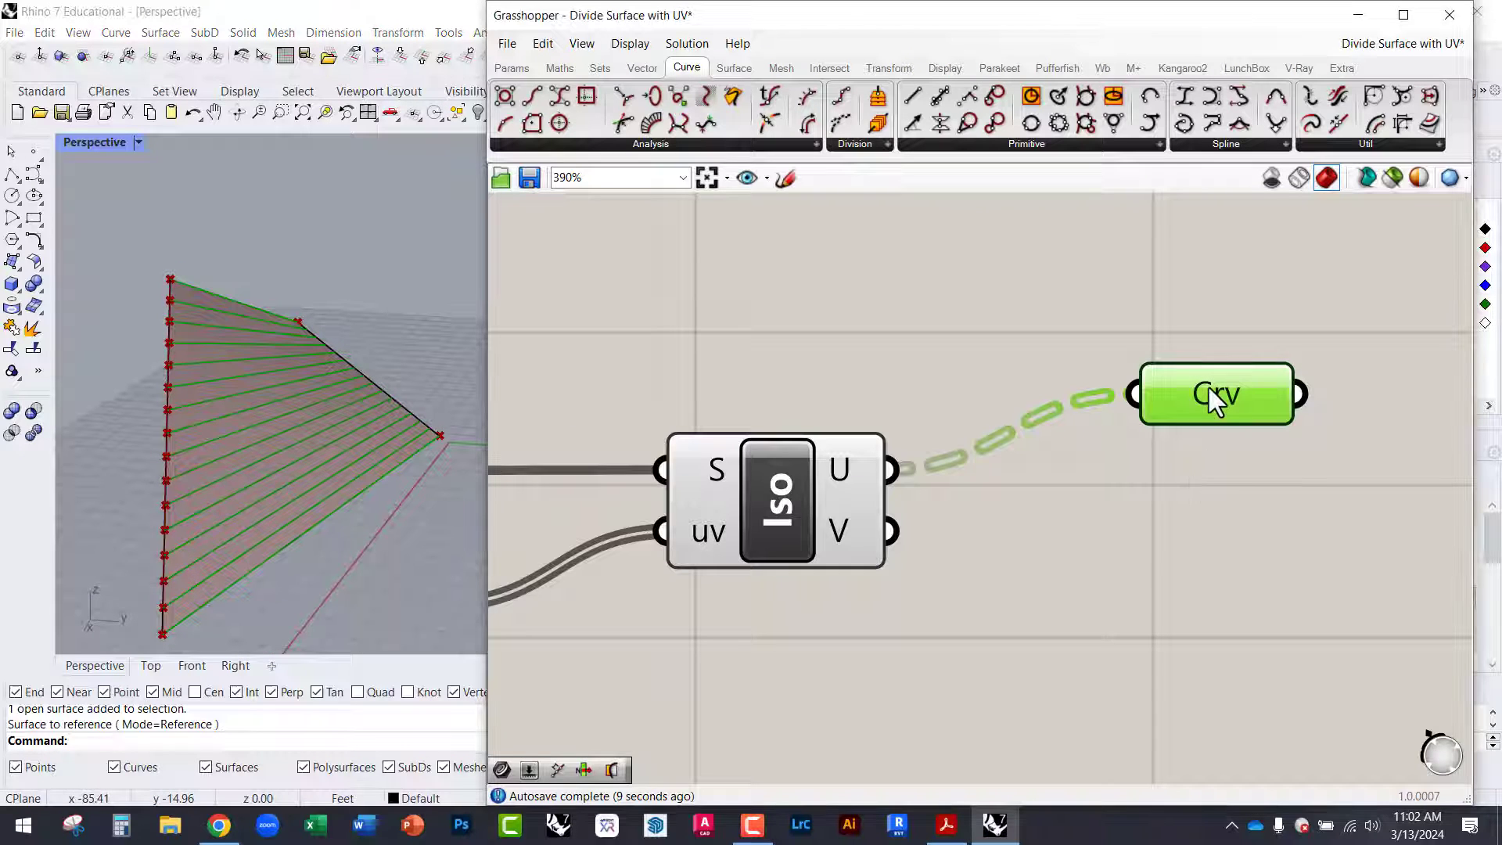
middle_click(1156, 521)
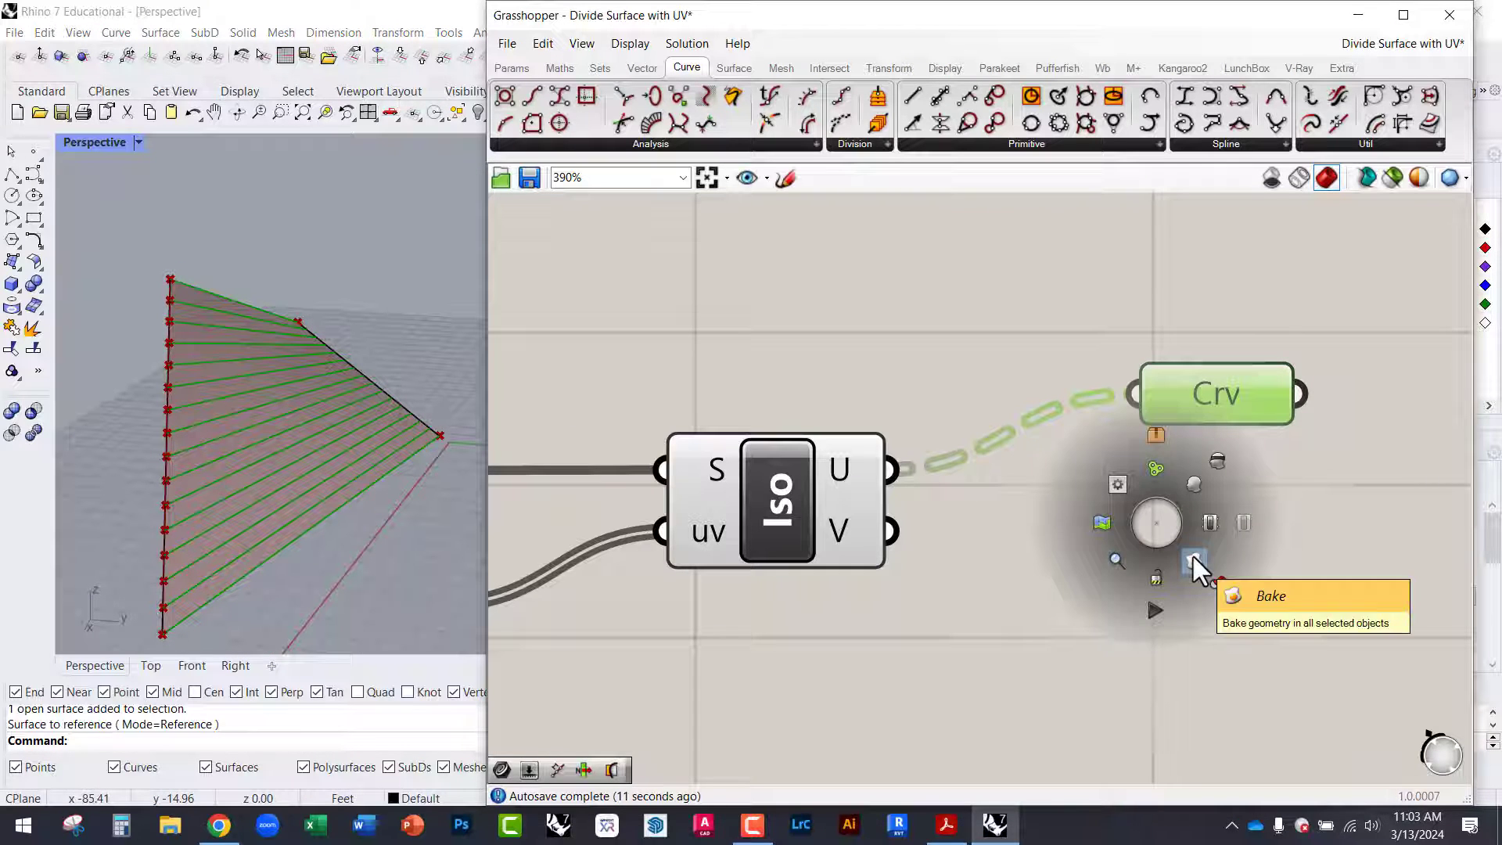
click(1194, 556)
click(1141, 496)
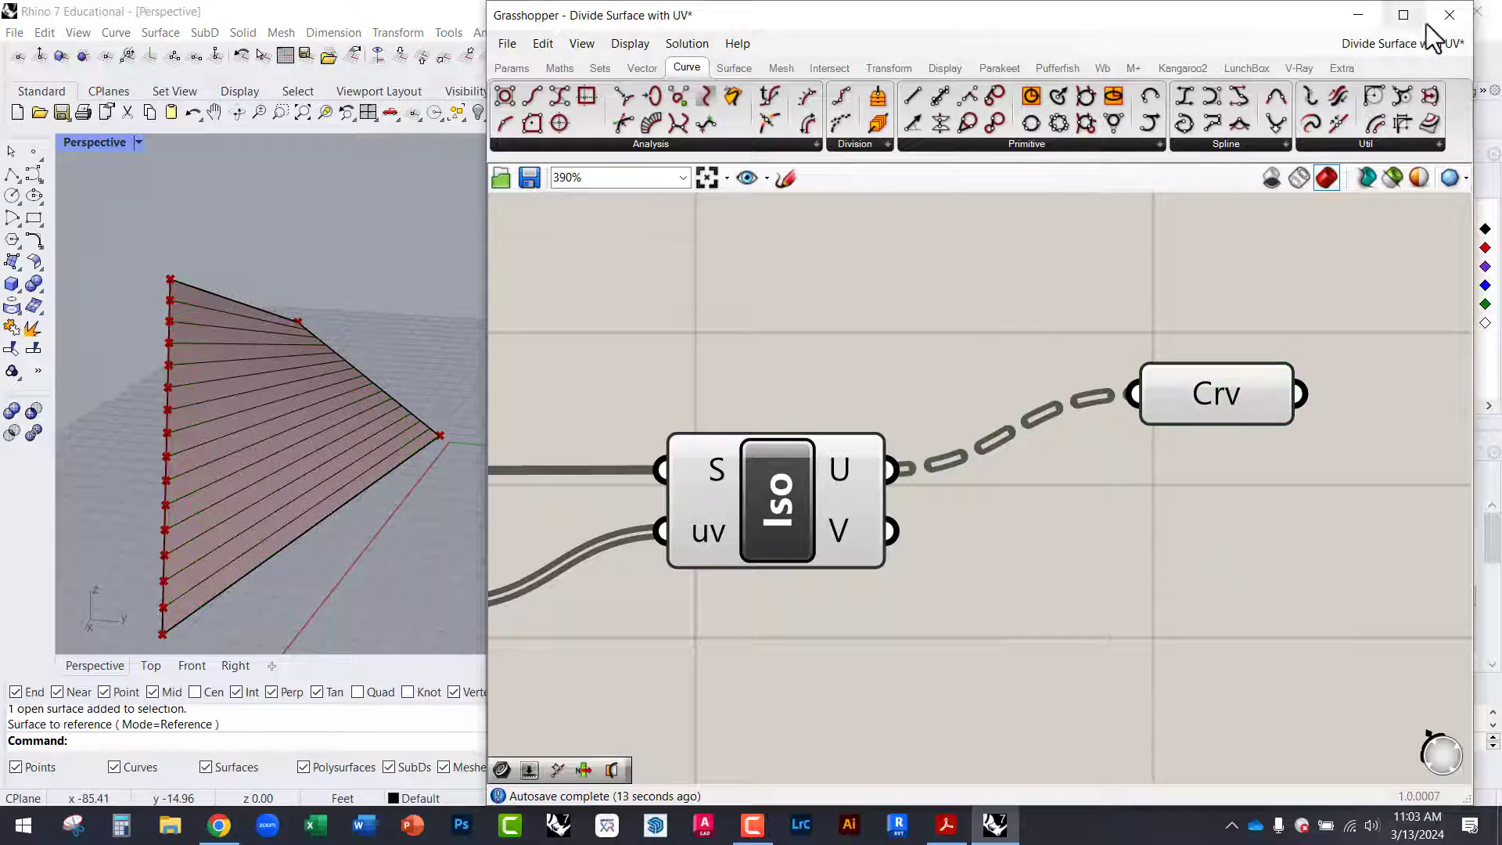
Close the Grasshopper window and examine the baked curves across the Rhino surface by selecting them.
click(1449, 15)
scroll(237, 413, up, 5)
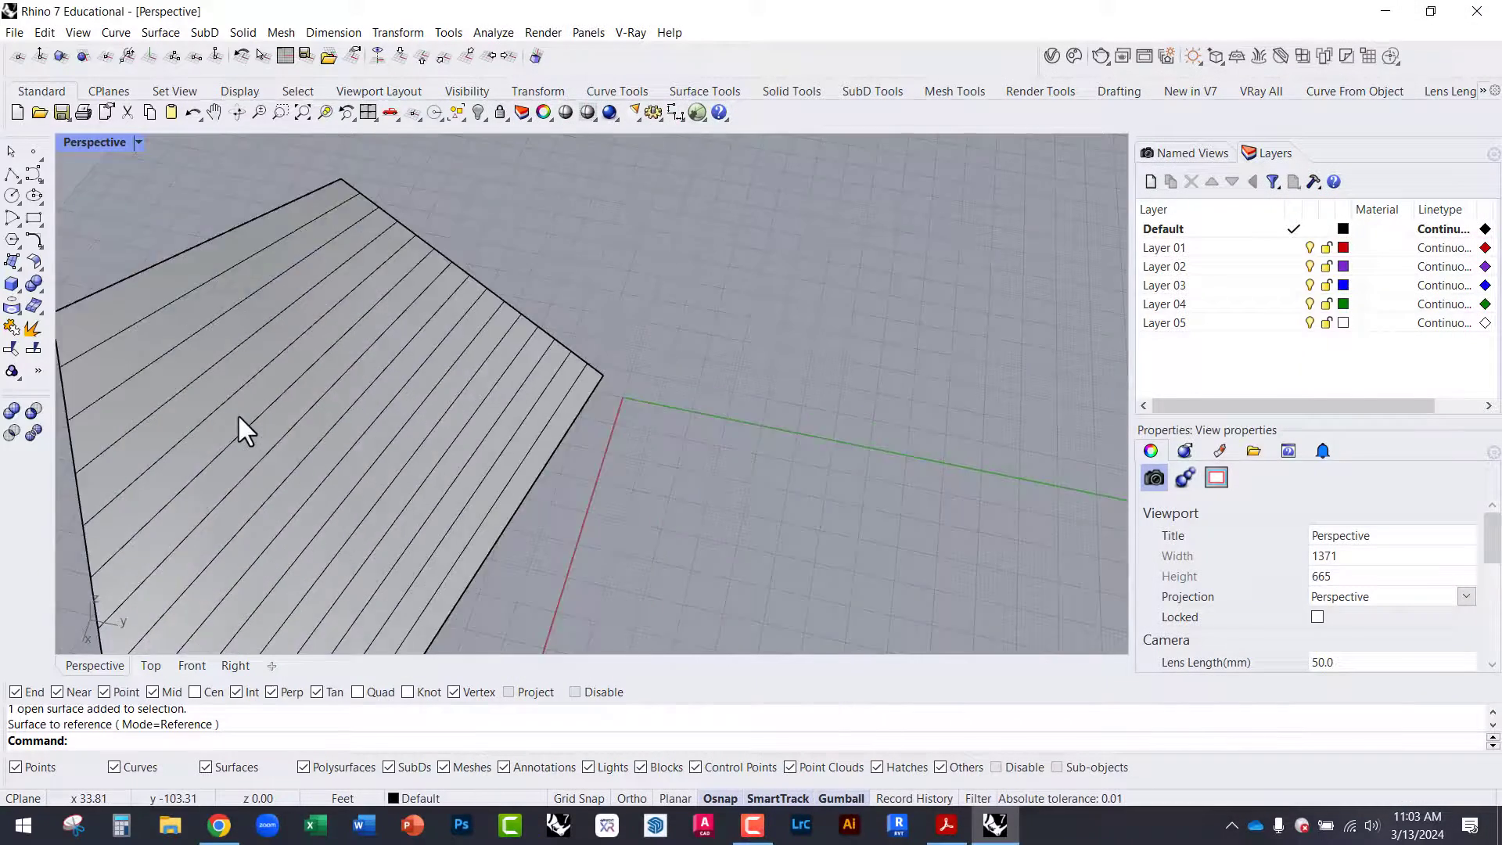
click(279, 401)
mouse_move(446, 489)
right_down()
mouse_move(512, 363)
mouse_move(614, 396)
mouse_move(547, 449)
mouse_move(399, 459)
right_up()
click(732, 481)
mouse_move(732, 480)
right_down()
mouse_move(778, 510)
mouse_move(597, 442)
mouse_move(705, 469)
mouse_move(569, 364)
mouse_move(372, 372)
mouse_move(517, 441)
right_up()
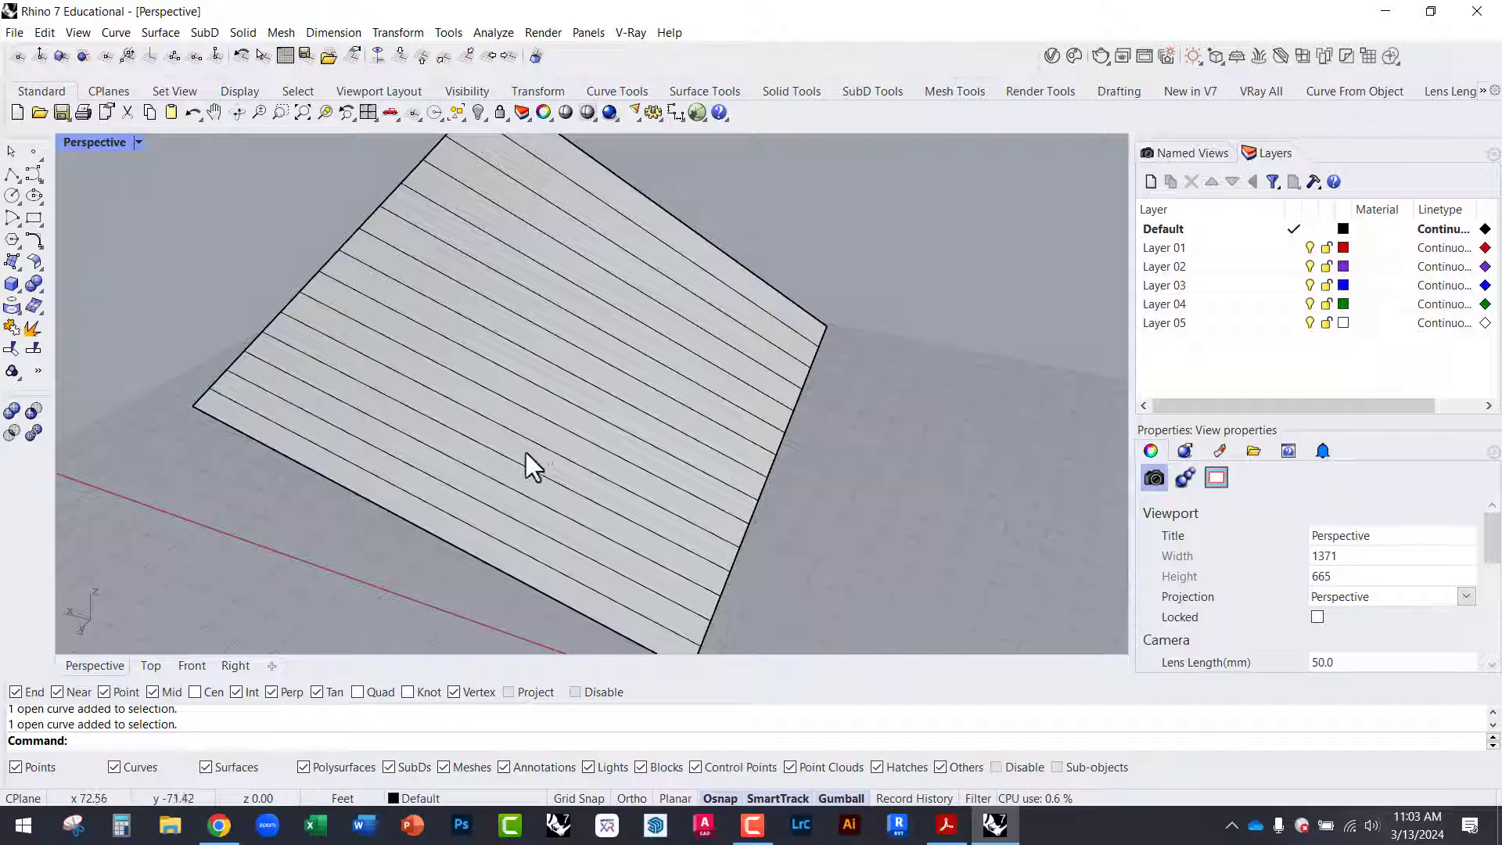
right_drag(635, 348, 831, 358)
Undo the bake and reopen the Grasshopper definition.
key(ctrl+z)
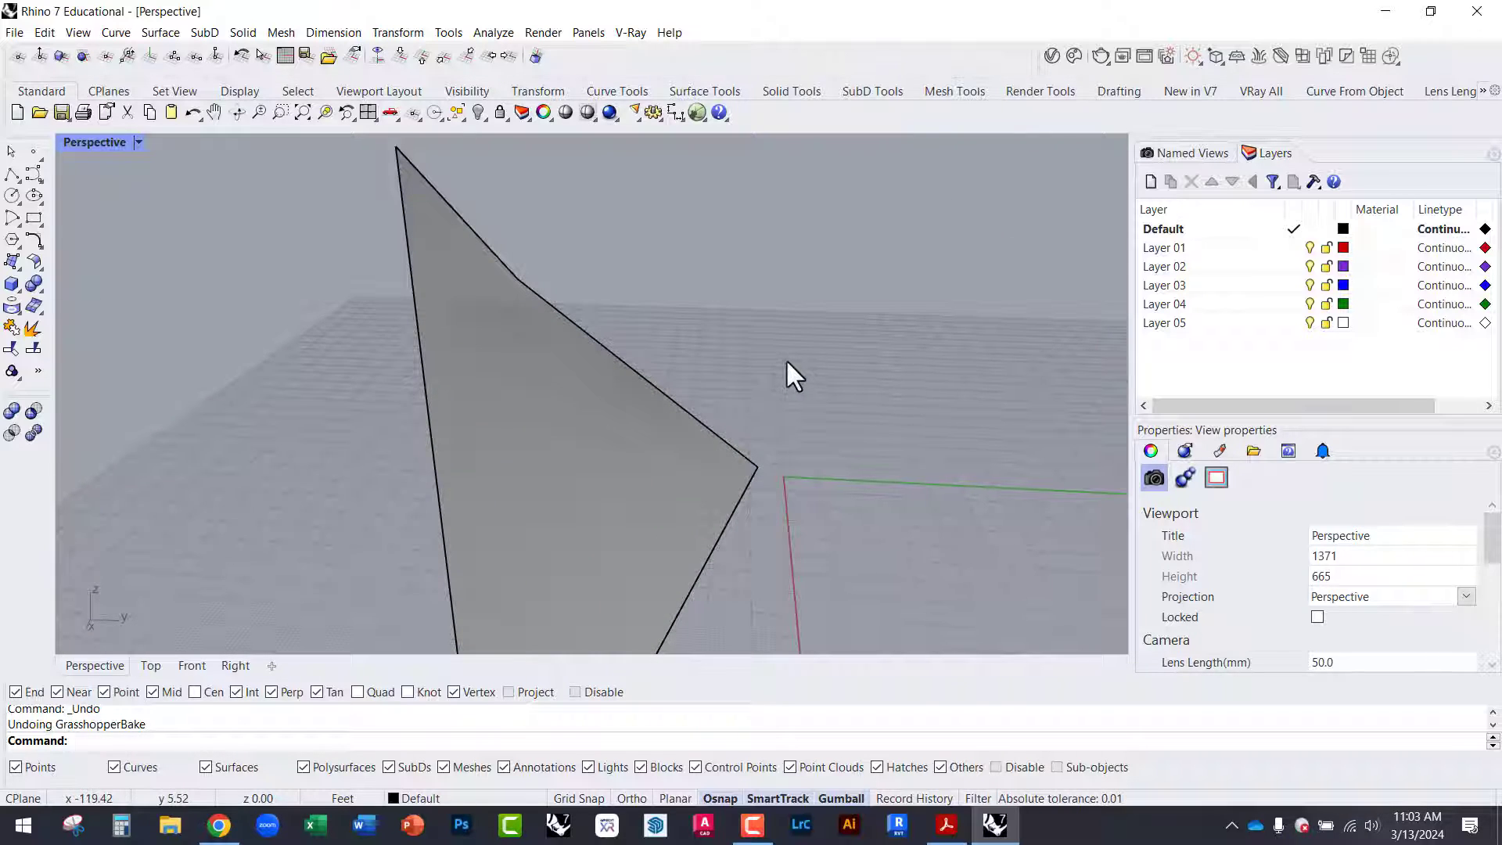
text(Grasshopper)
key(Return)
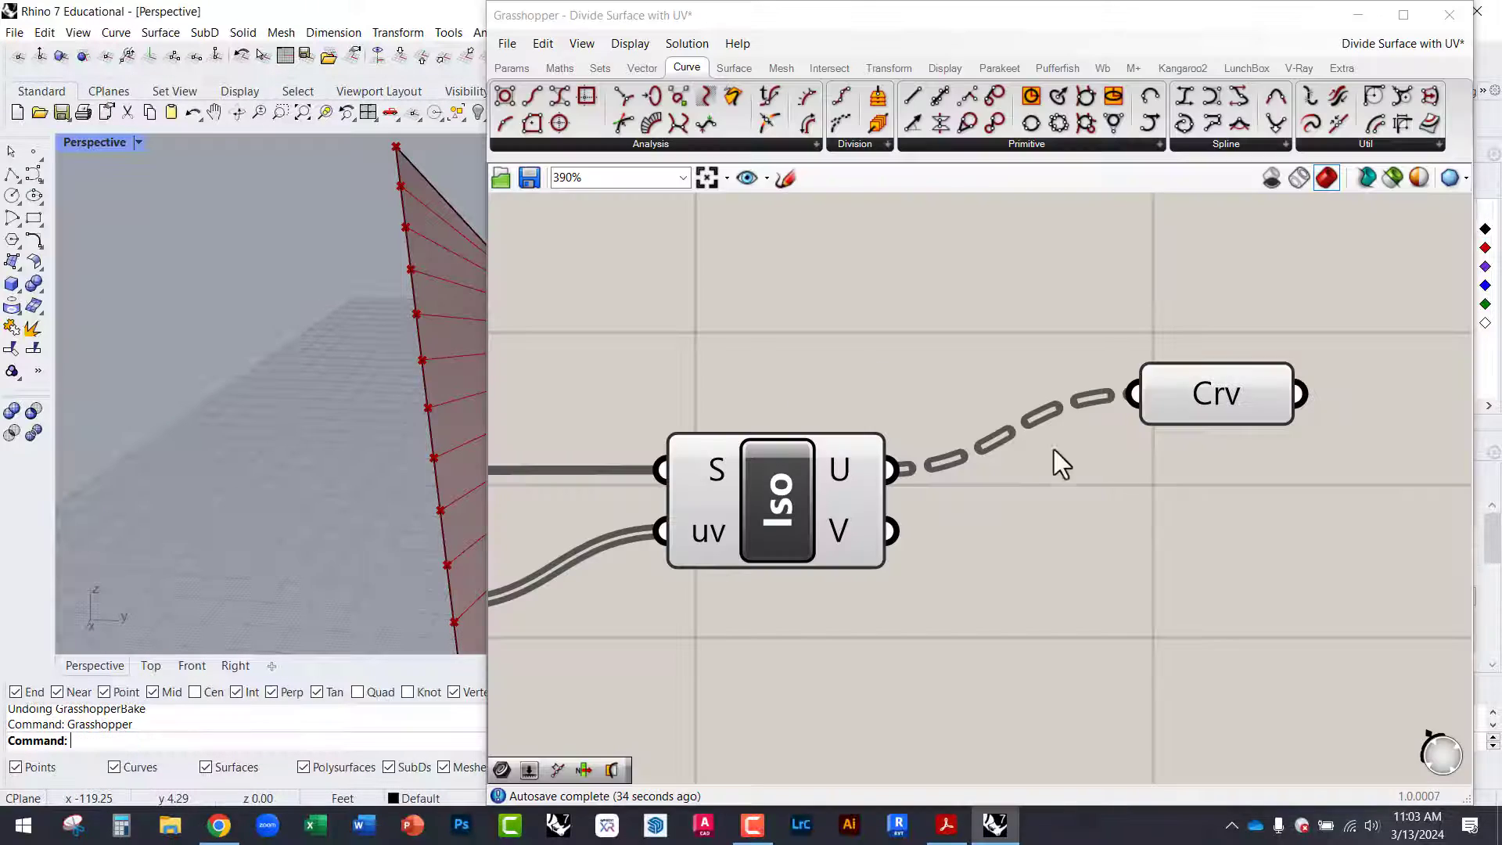
Move the Curve parameter closer to Iso Curve's U output.
right_drag(473, 442, 402, 424)
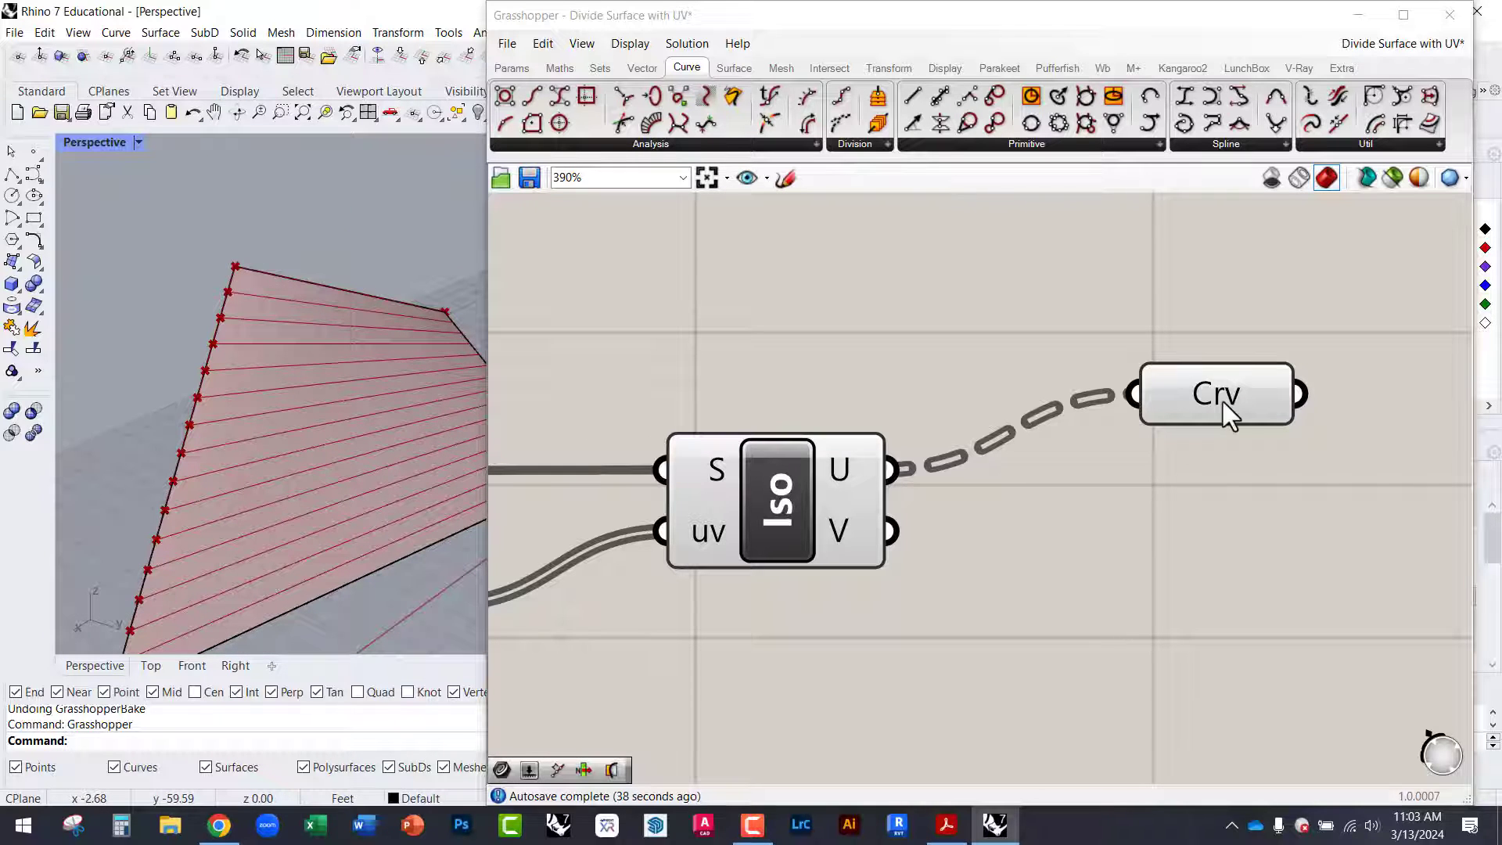
drag(1223, 401, 1039, 463)
click(1117, 527)
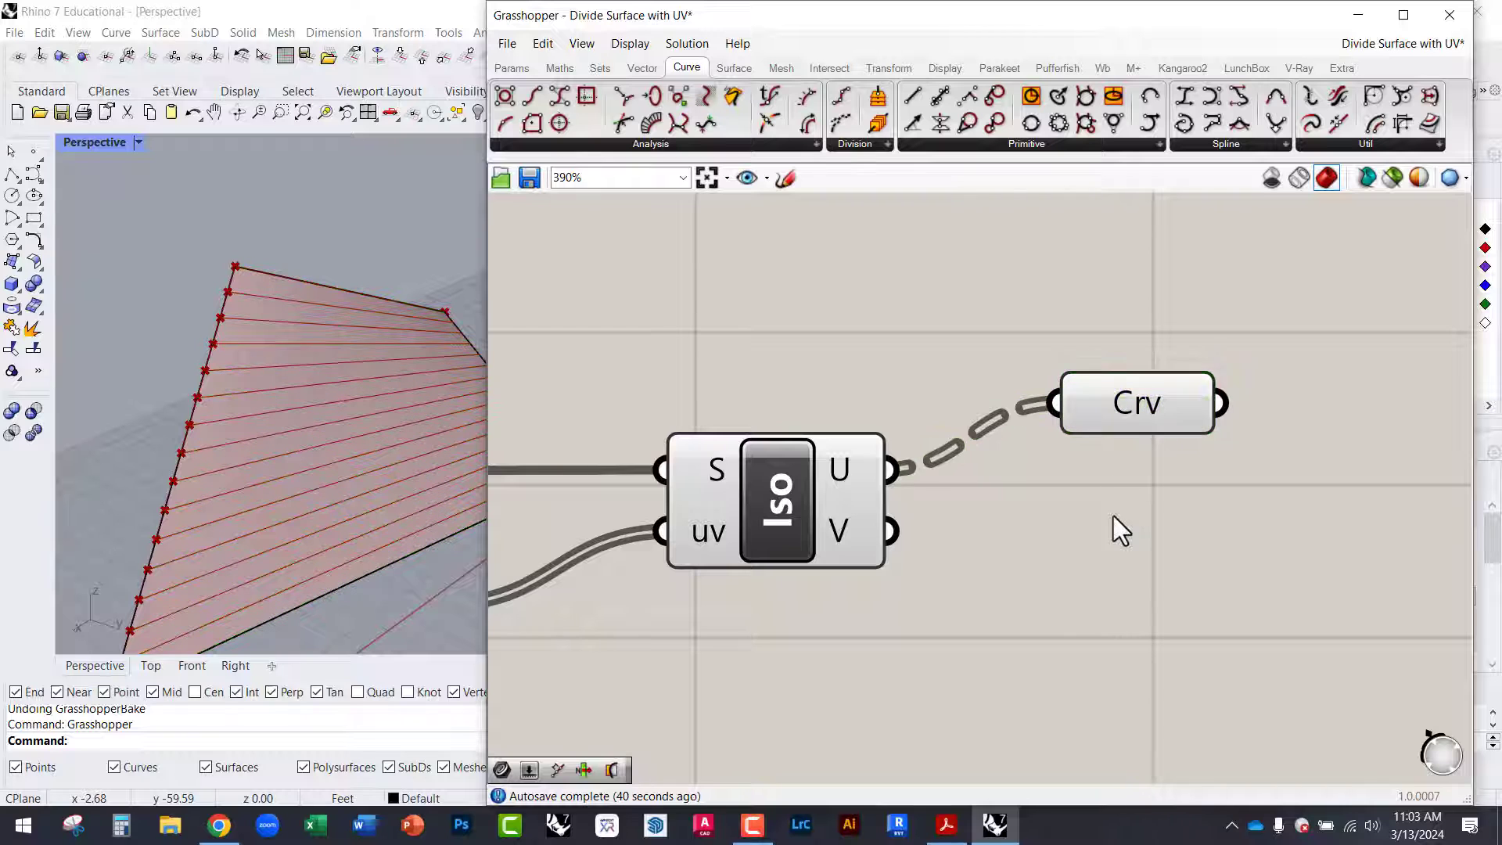
Set the Count slider feeding Divide Curve to 5.
right_drag(1031, 499, 899, 539)
right_drag(338, 509, 398, 457)
scroll(1036, 470, down, 3)
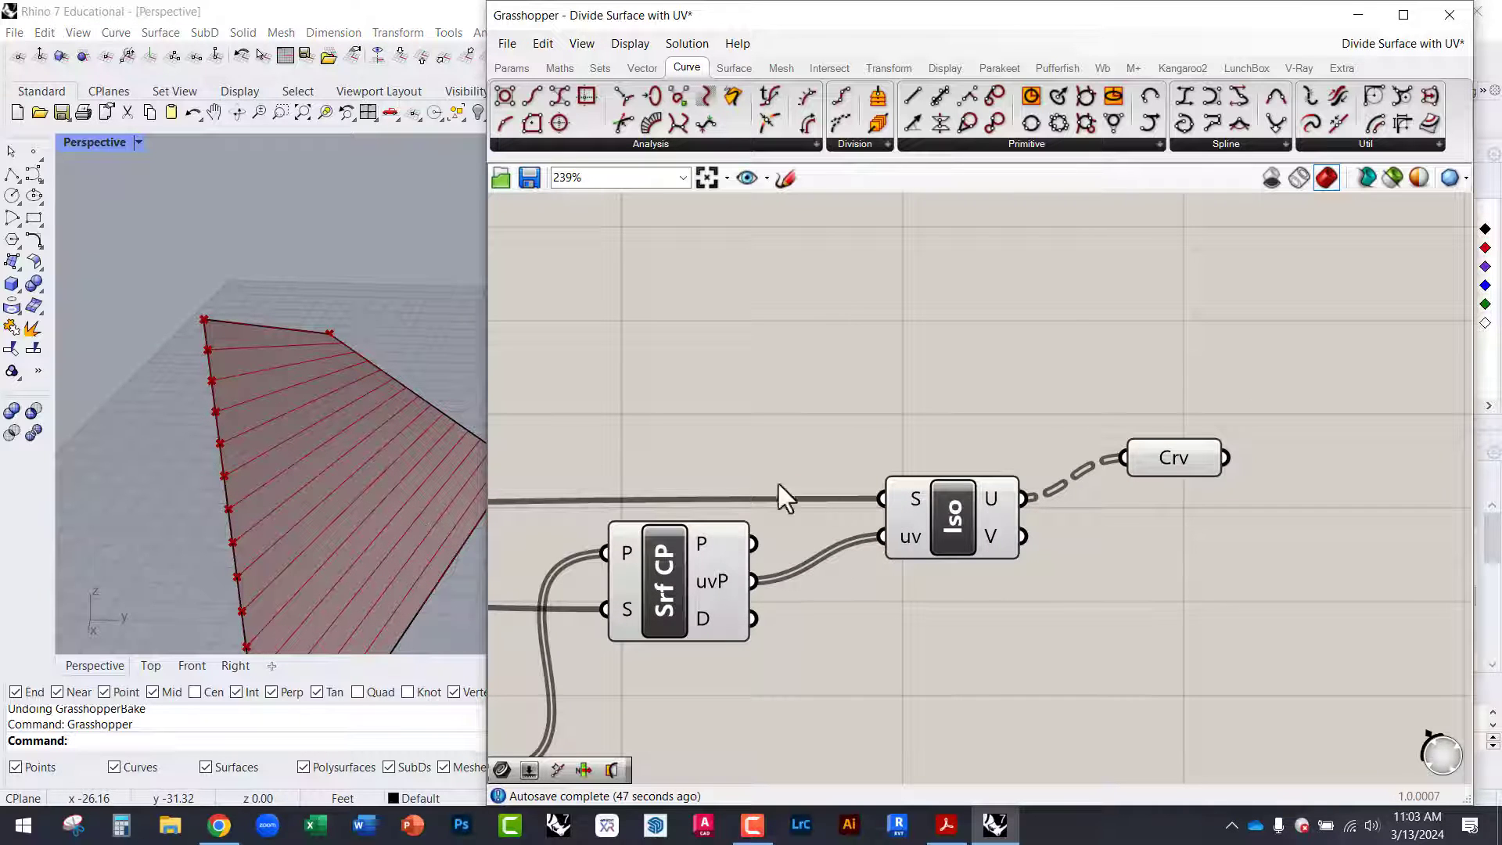
scroll(777, 483, down, 3)
right_drag(1133, 503, 977, 501)
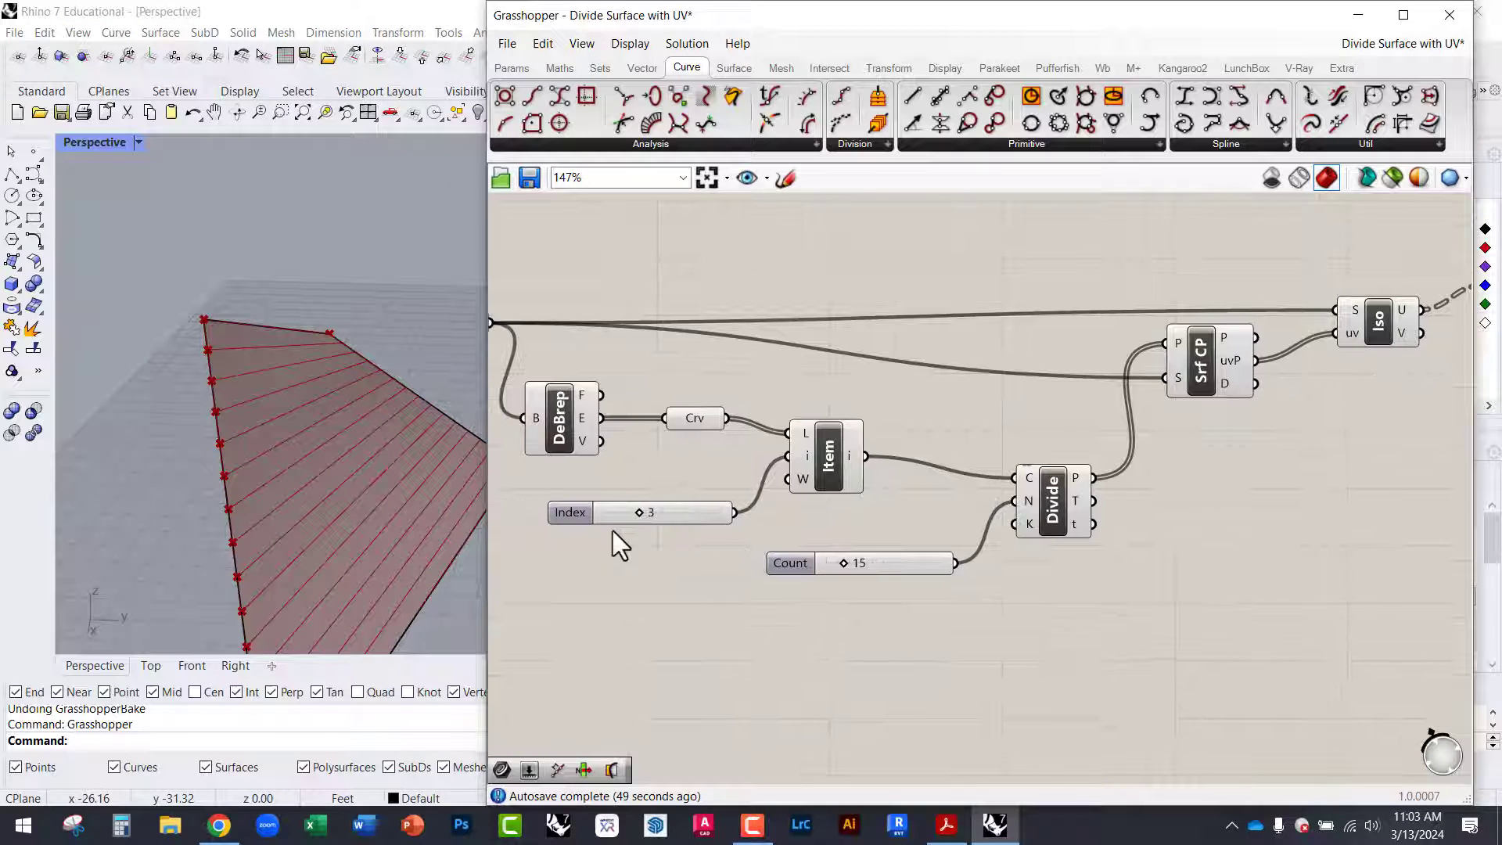
scroll(811, 520, up, 3)
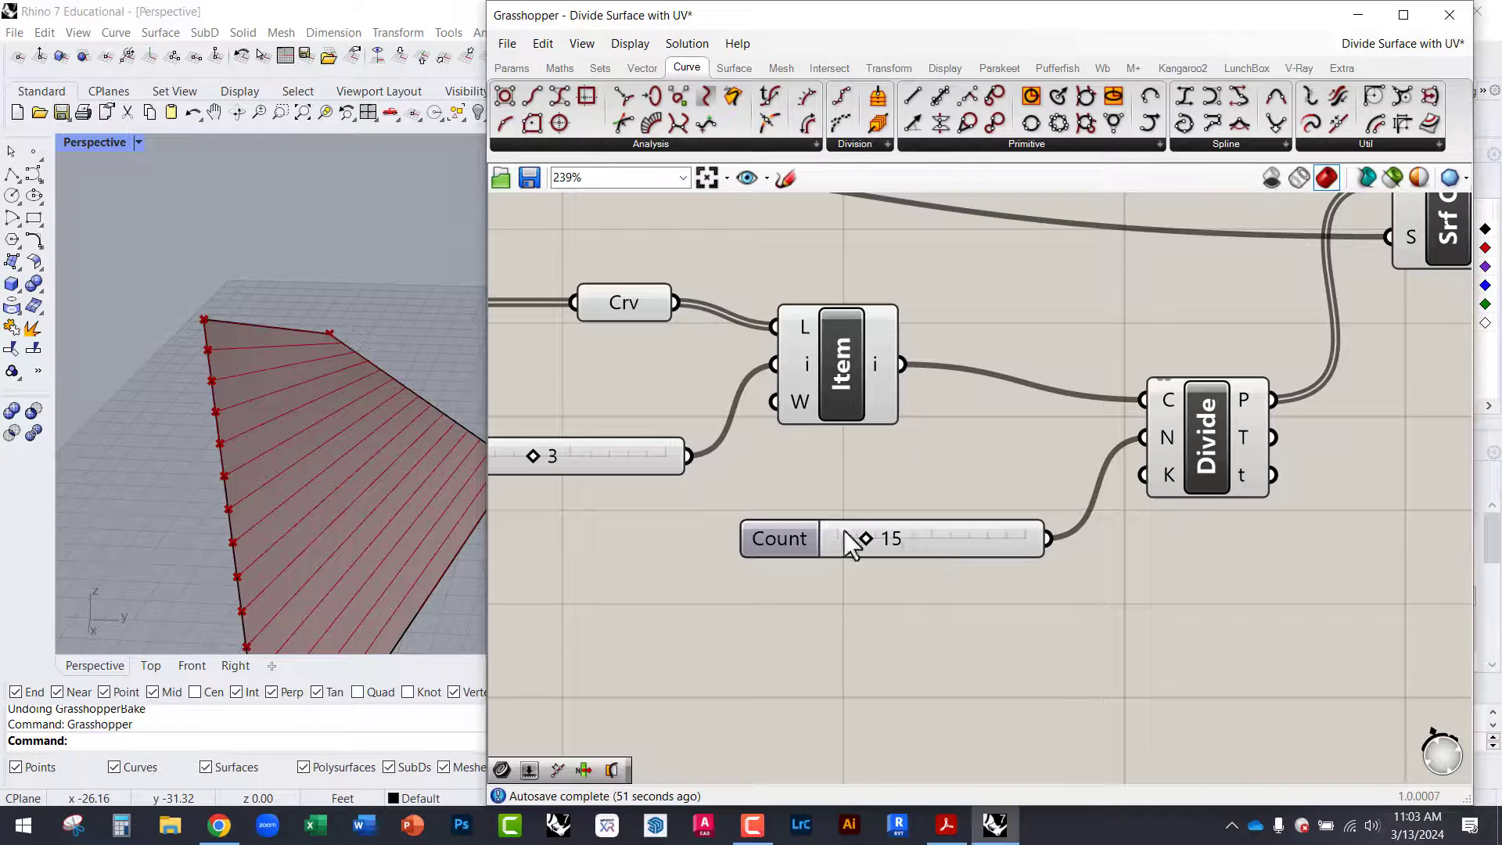
drag(864, 539, 847, 539)
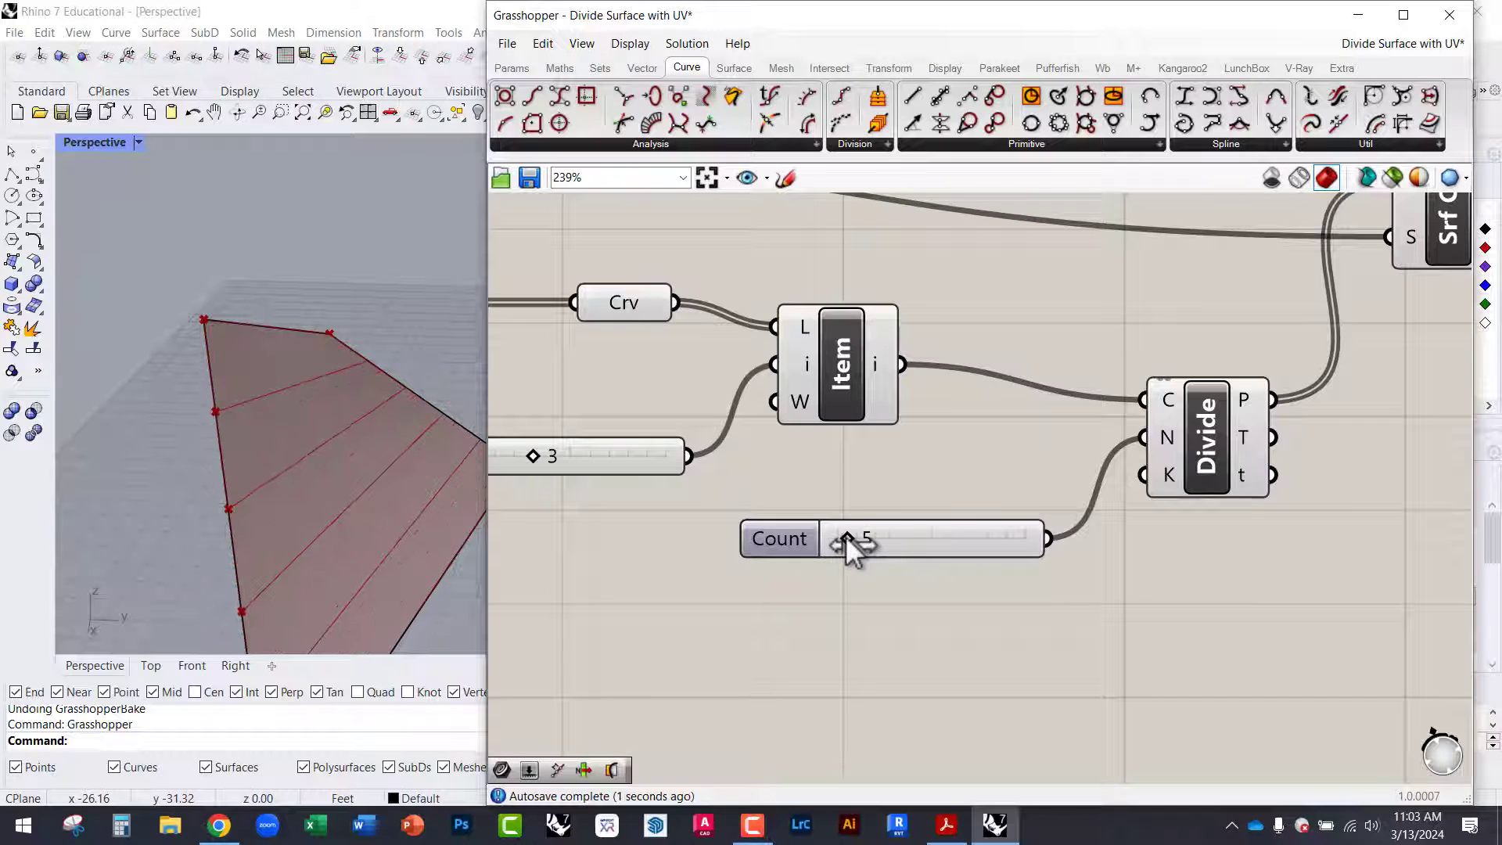
Examine the isocurves on the surface from several angles and follow the definition through to the Curve parameter.
right_drag(316, 469, 328, 430)
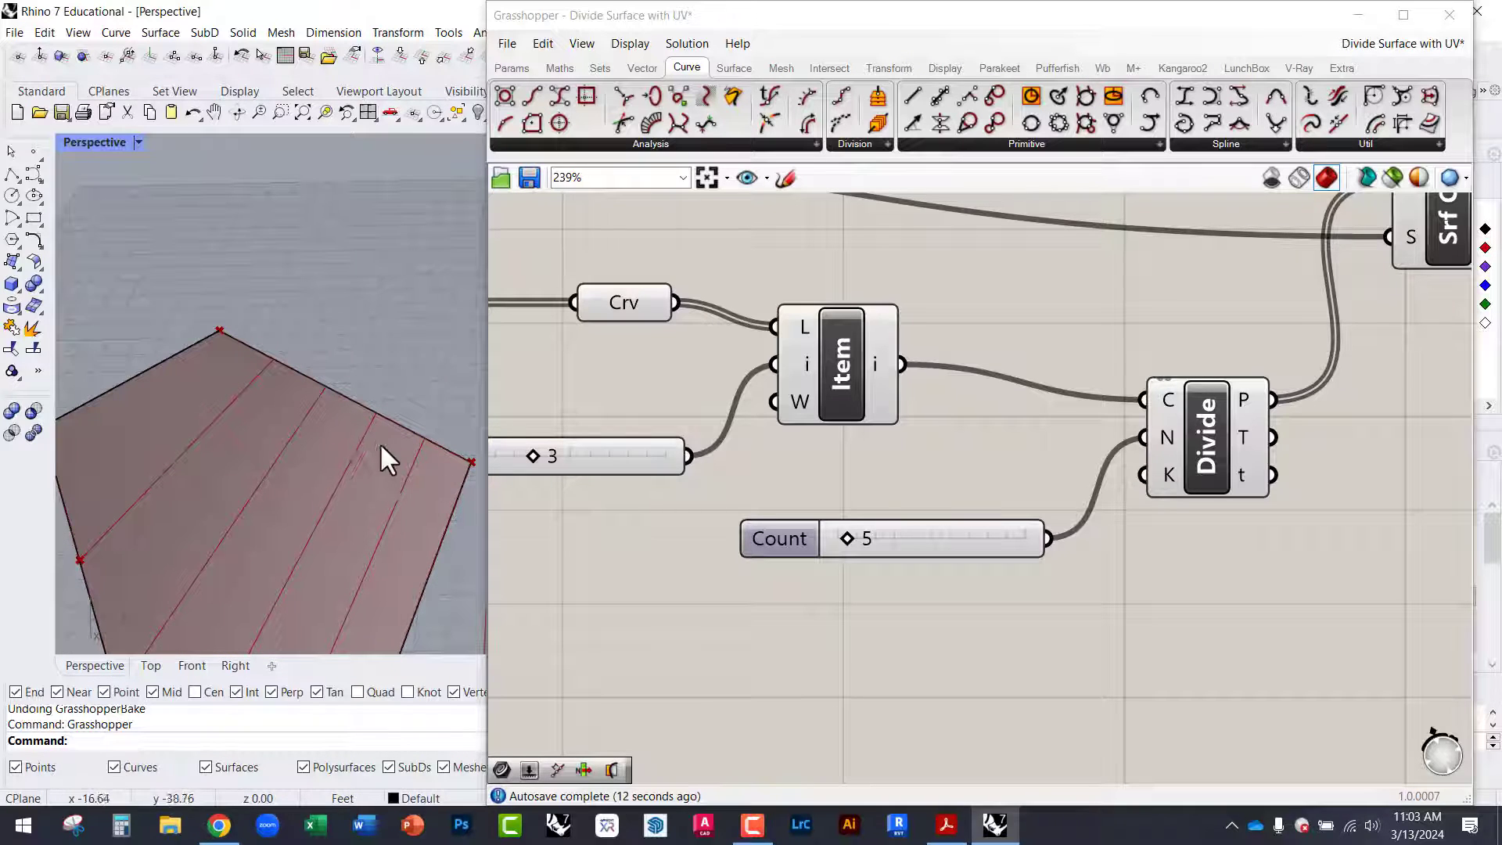
right_drag(343, 475, 386, 459)
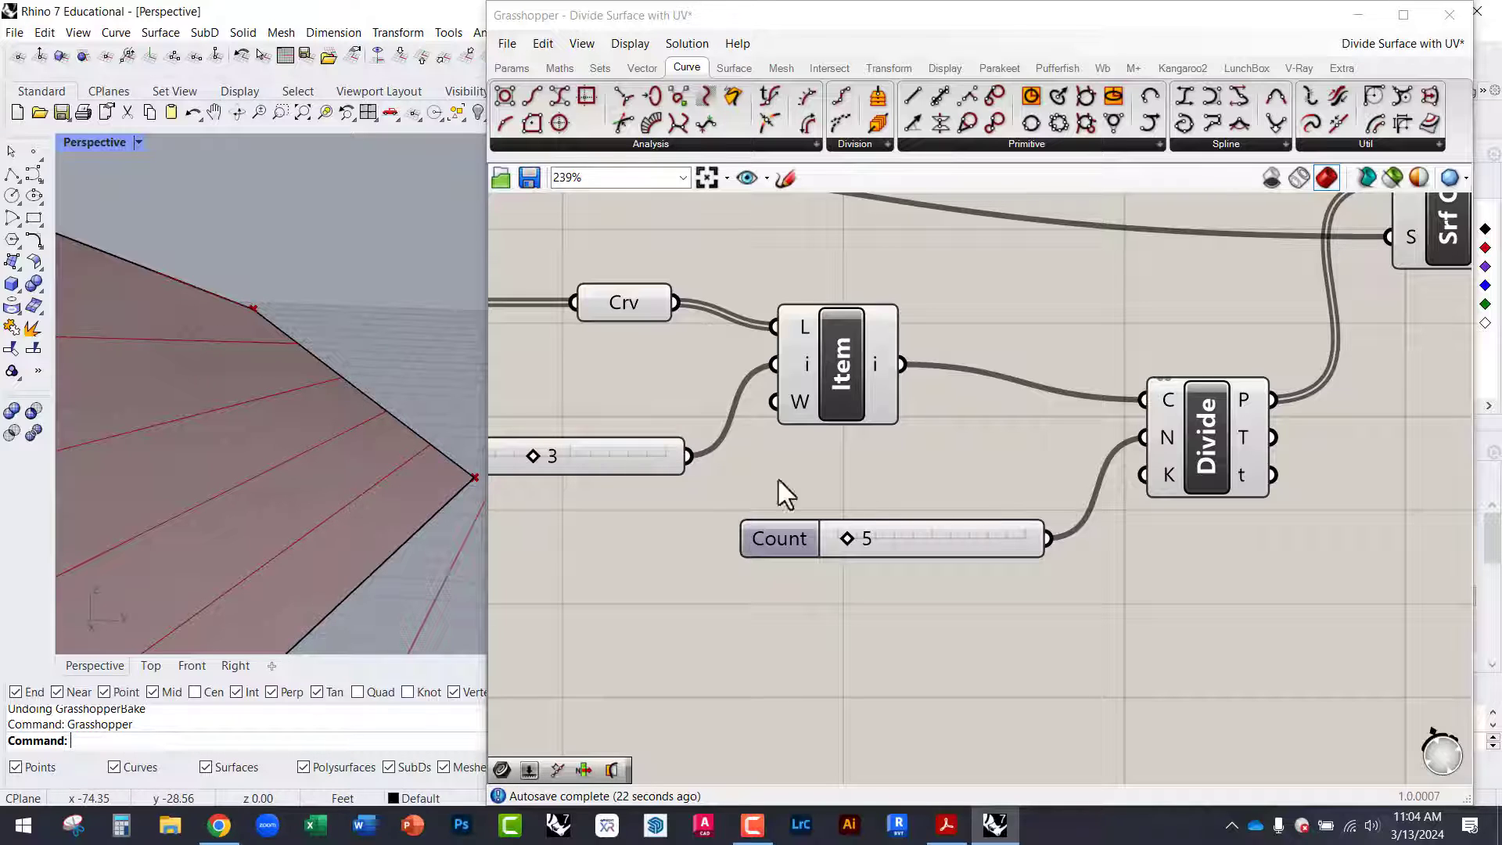
right_drag(1047, 448, 853, 554)
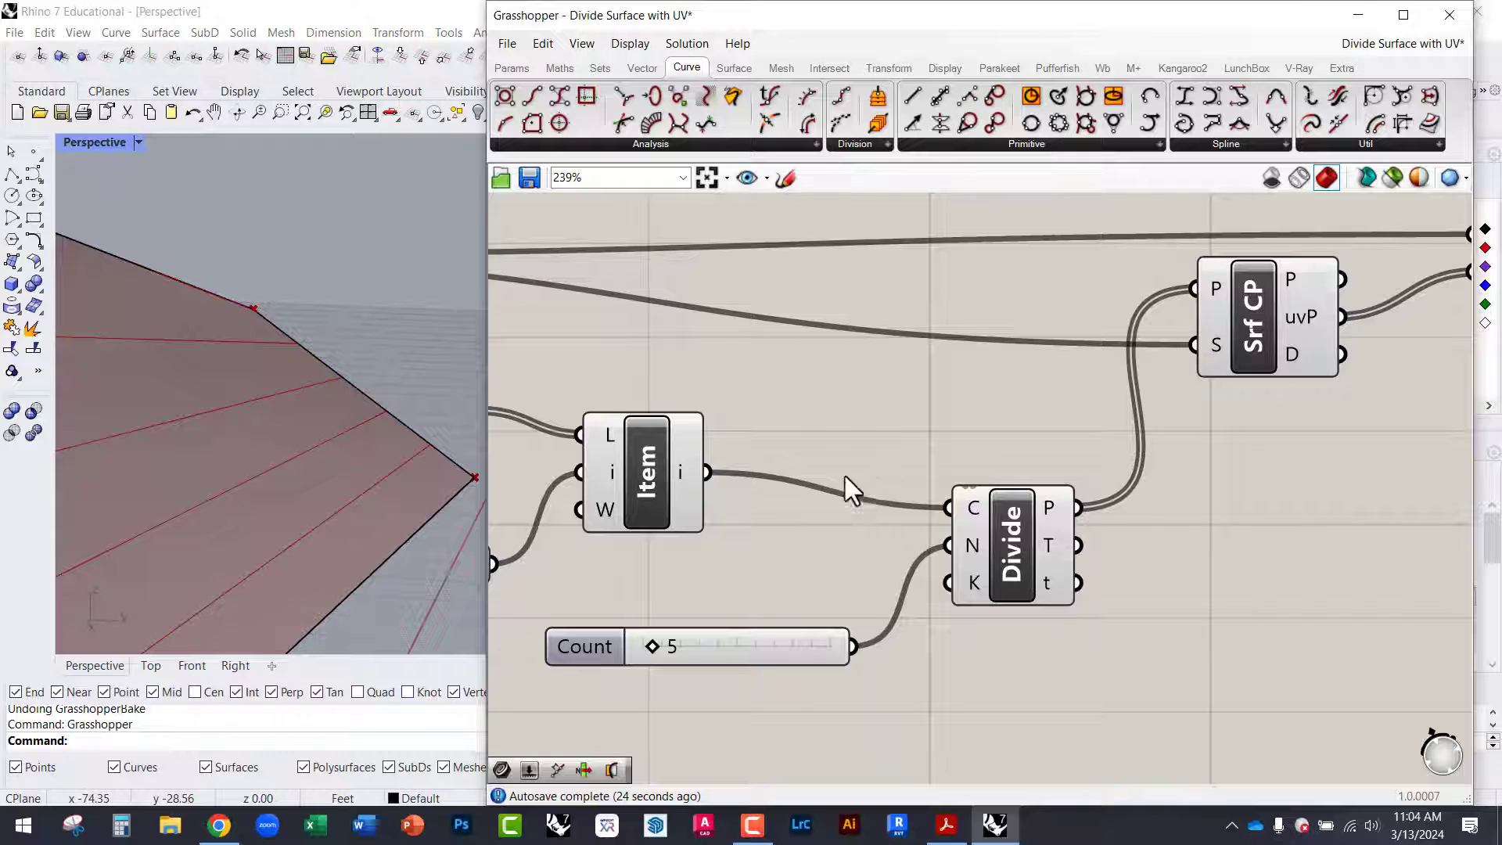
scroll(845, 476, down, 3)
right_drag(1329, 372, 928, 451)
scroll(1007, 399, up, 3)
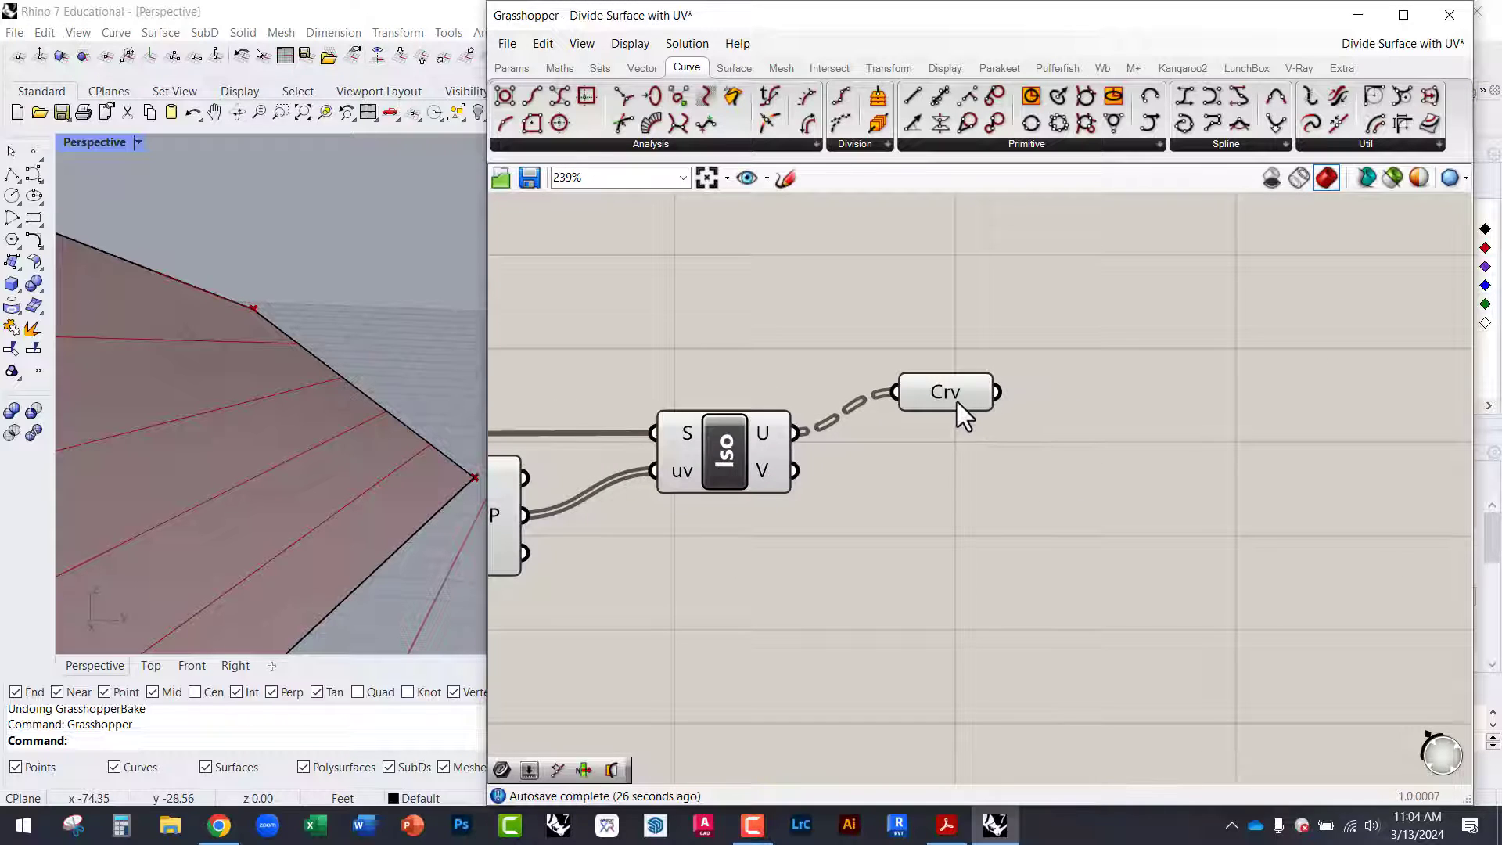
Reposition the Curve parameter beside Iso Curve's U output and add a Shift List component after it.
drag(956, 401, 955, 421)
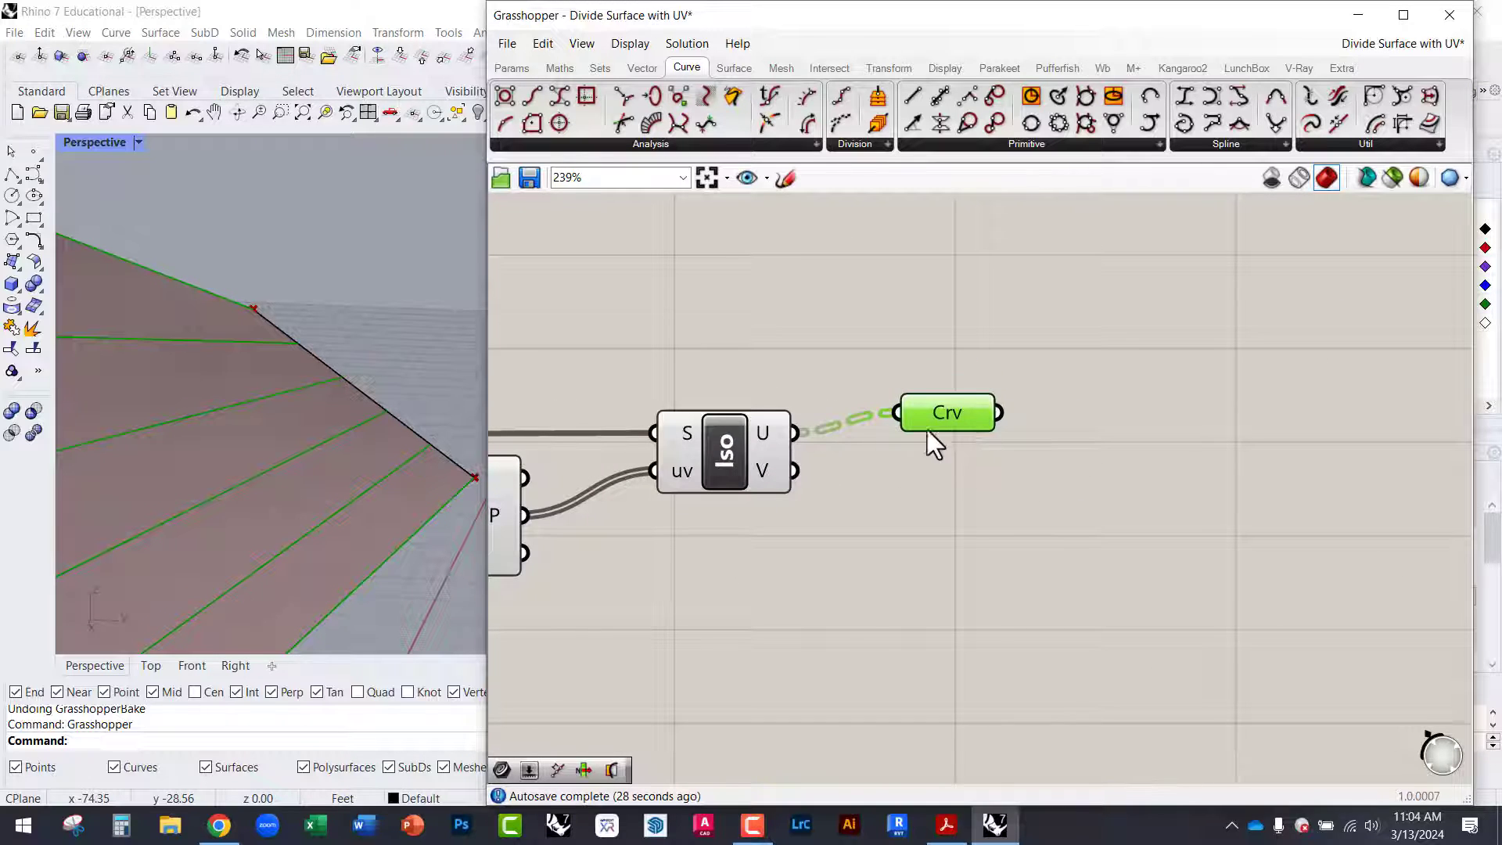
right_drag(1054, 463, 1007, 457)
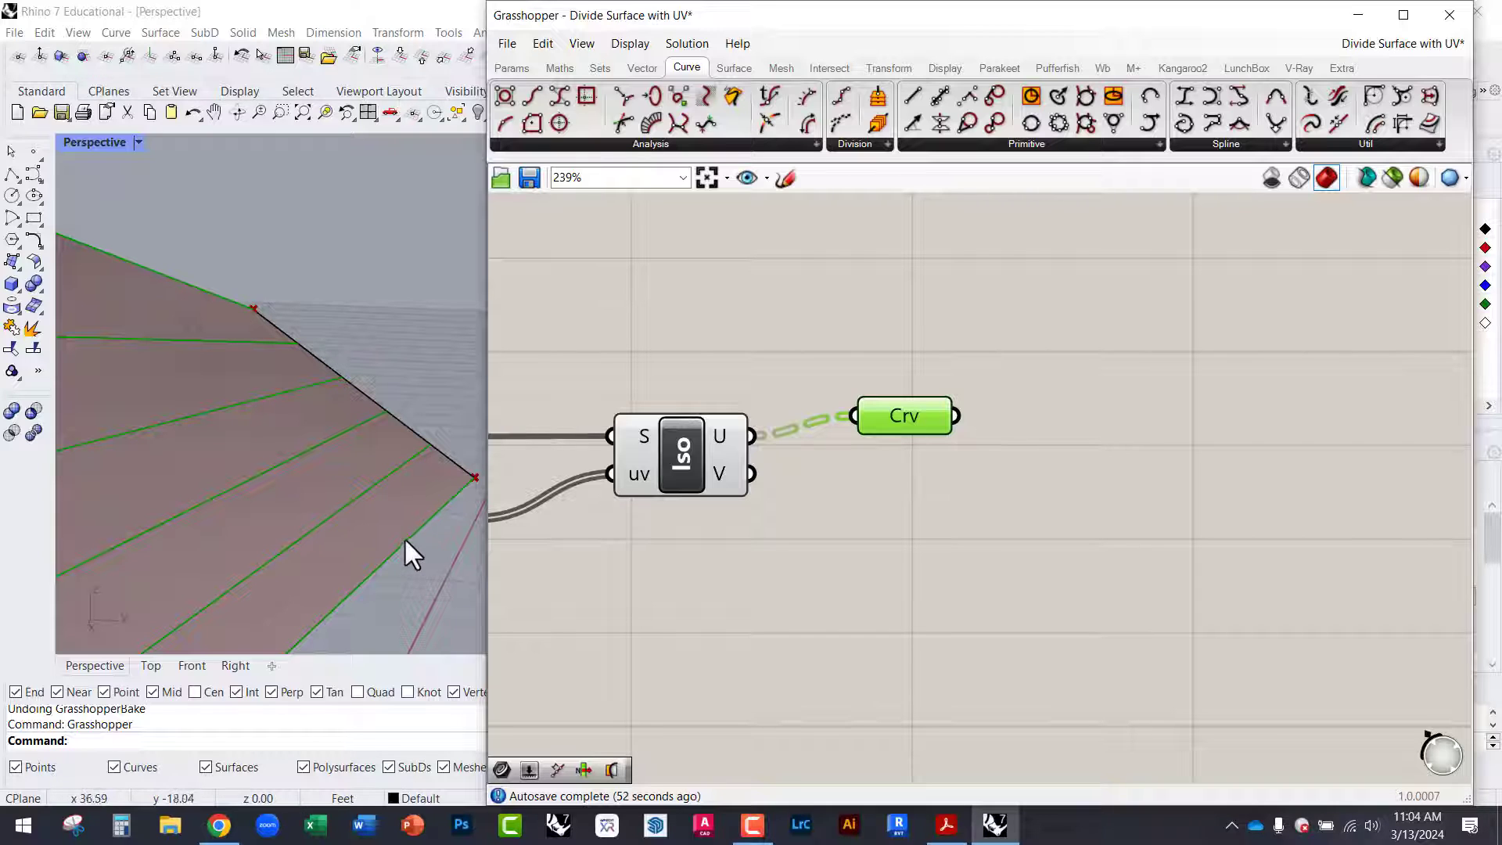
click(1003, 523)
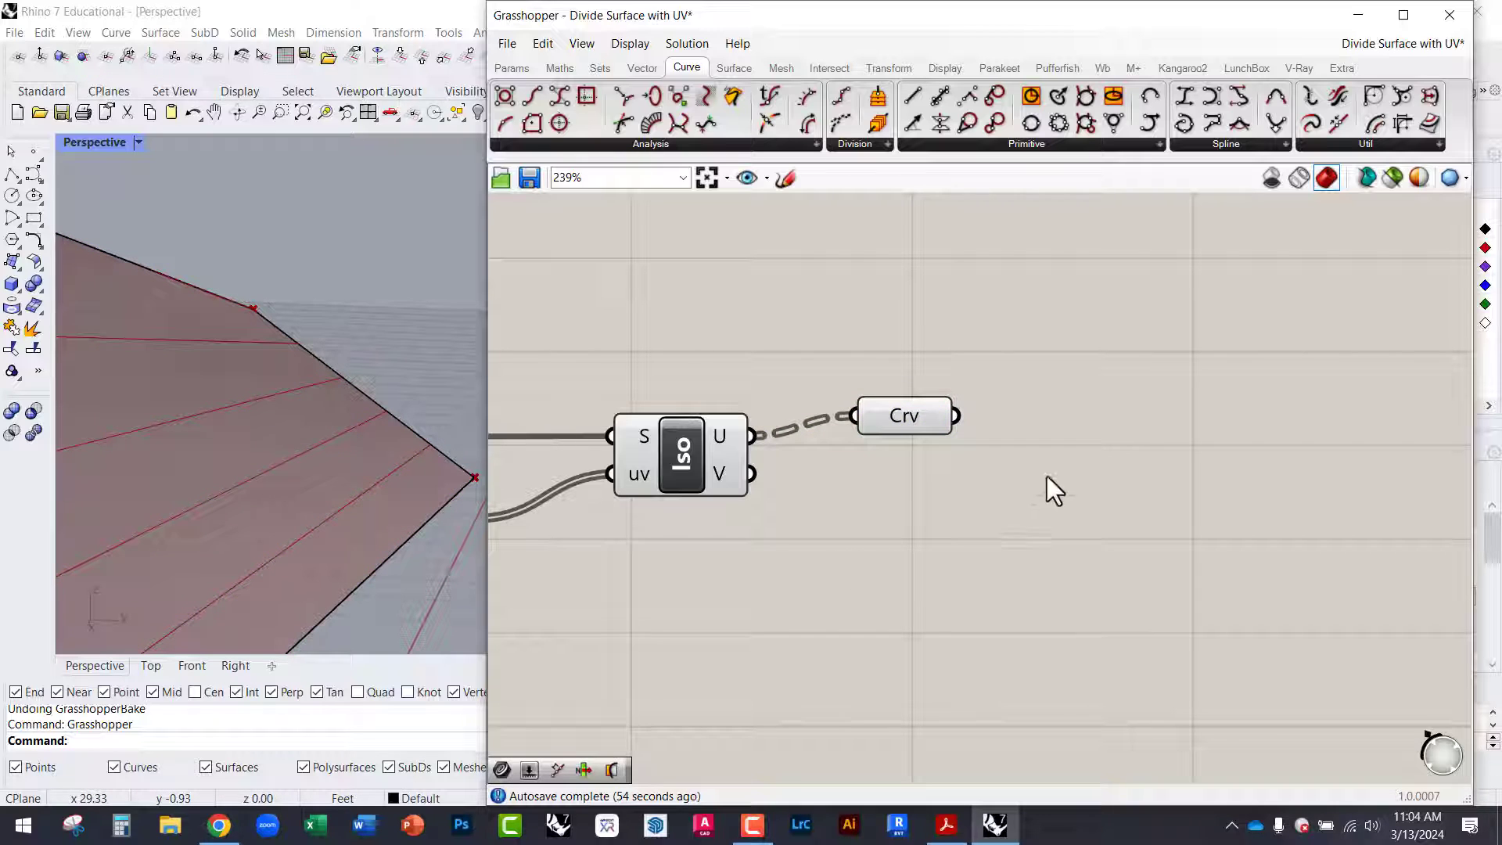
double_click(1068, 450)
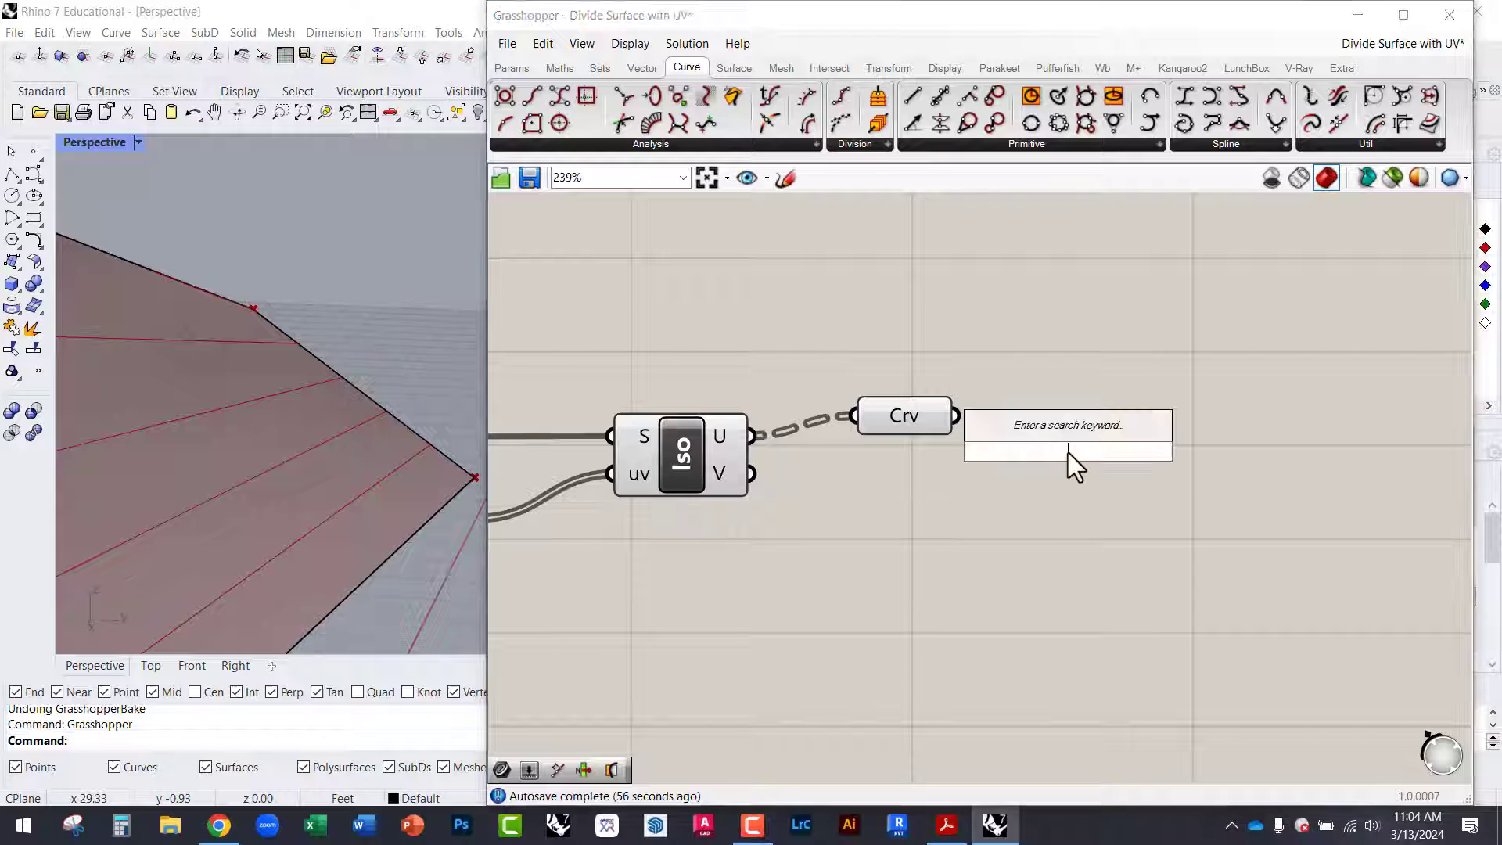
text(shift)
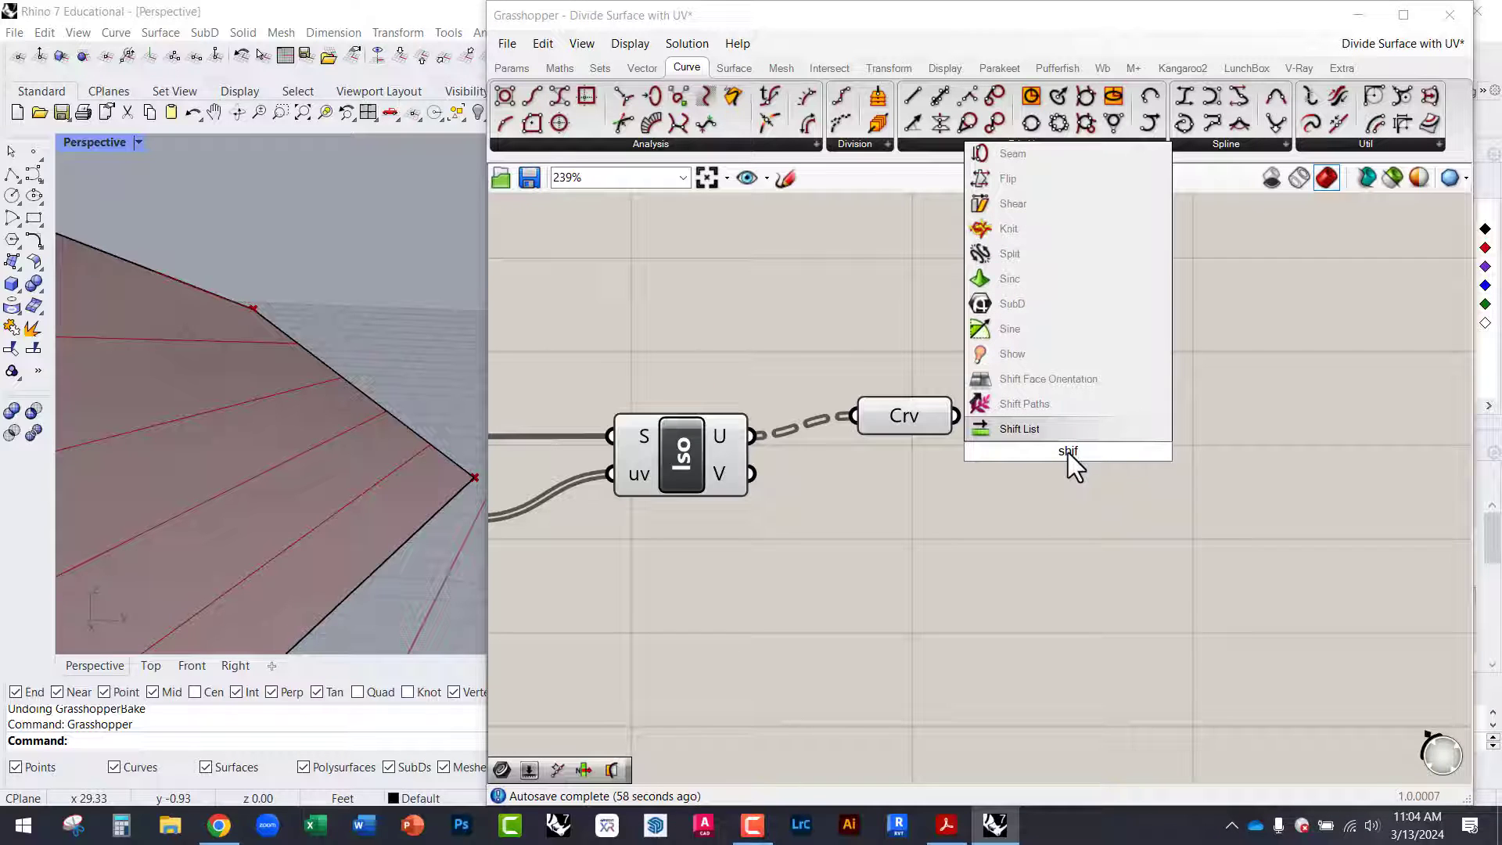
click(1067, 452)
drag(1059, 432, 1161, 478)
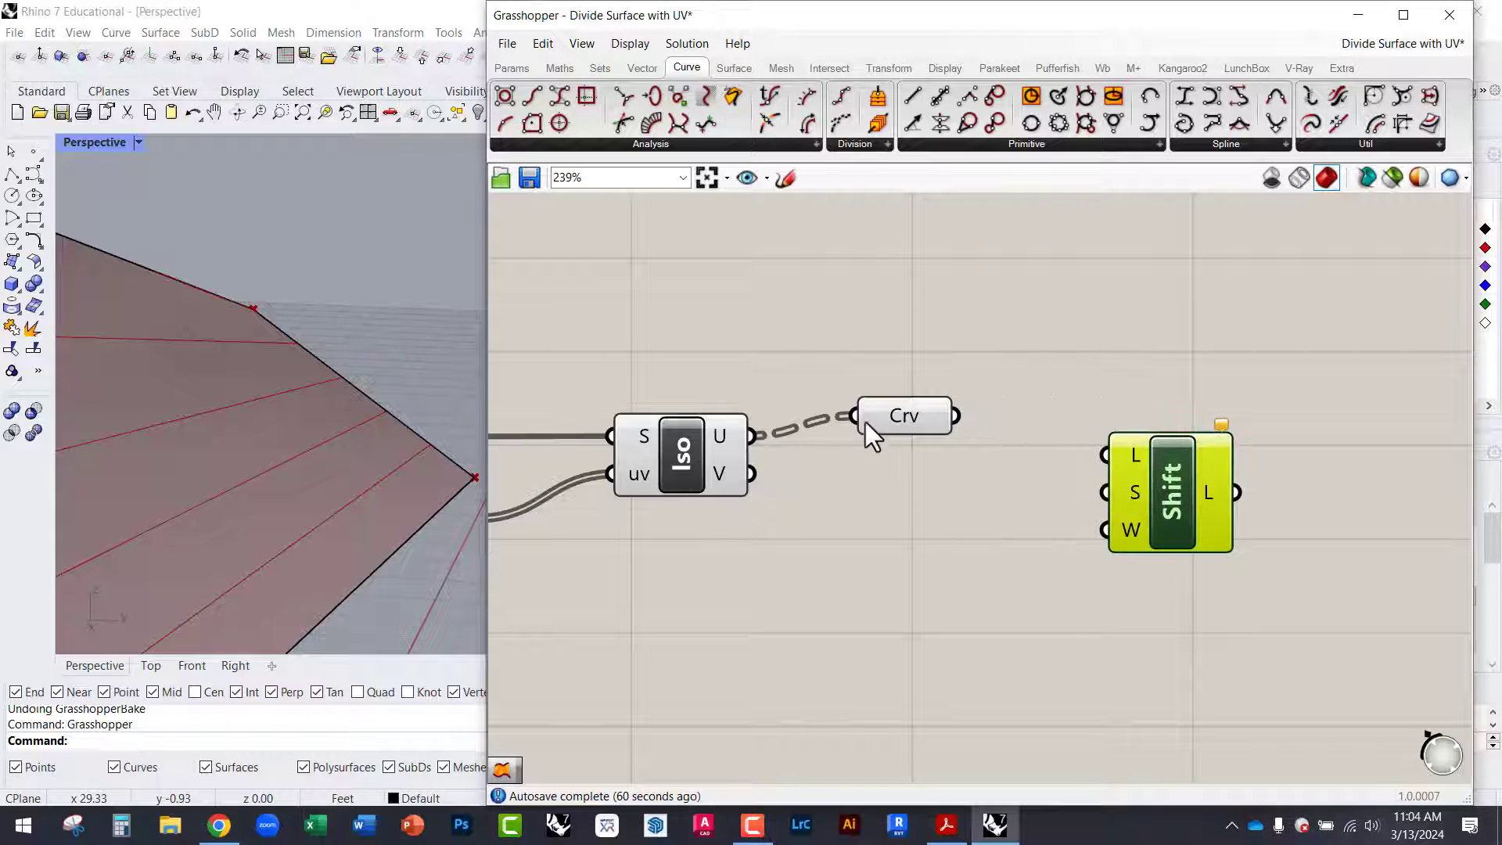
Flatten the Curve parameter and wire its output into Shift List's L input.
drag(894, 420, 904, 424)
right_click(933, 422)
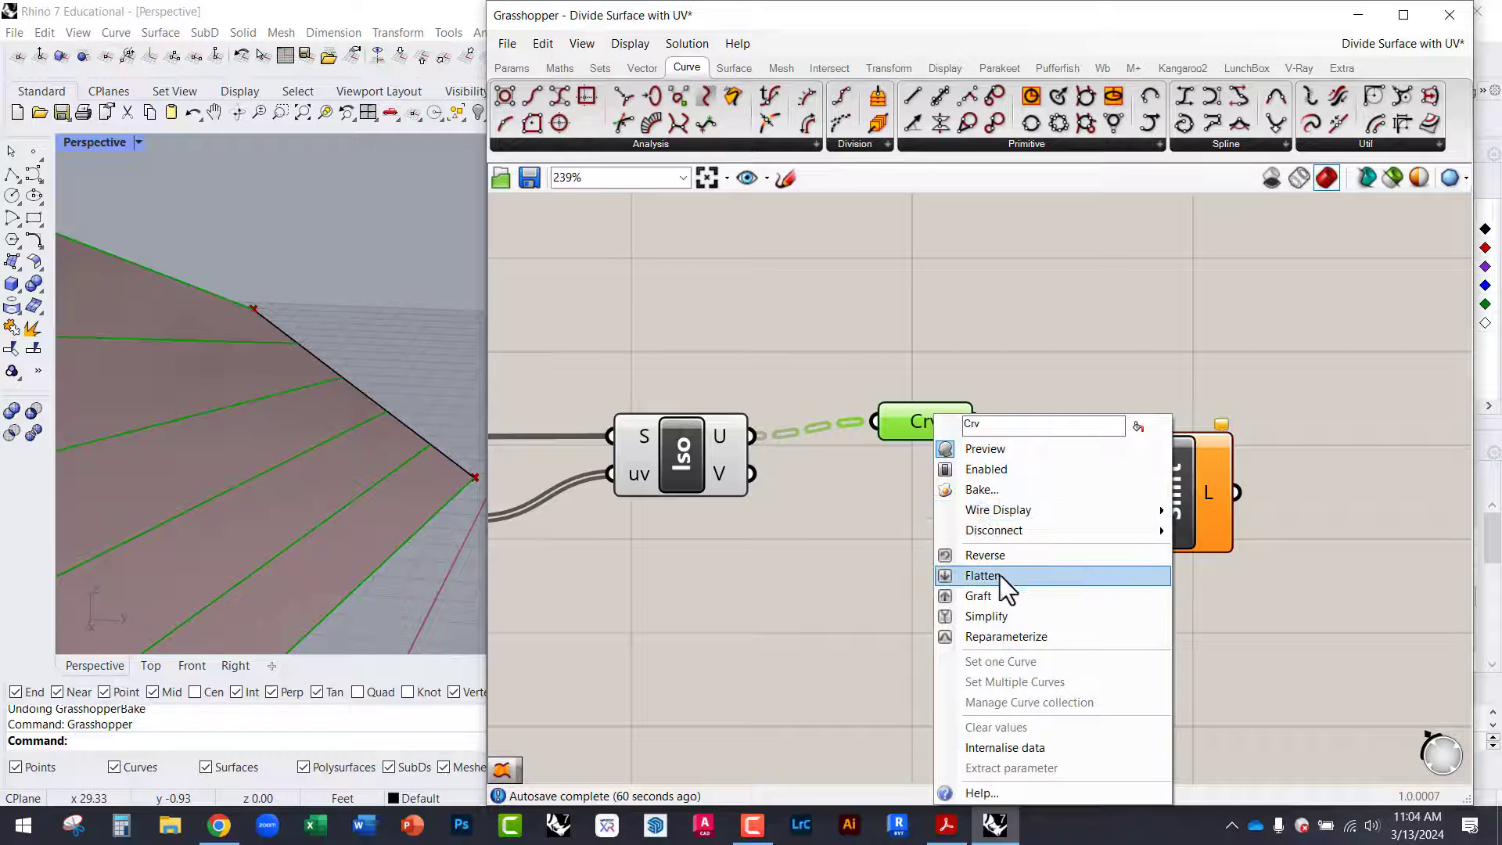
click(999, 576)
drag(1117, 462, 977, 422)
click(1165, 516)
click(986, 544)
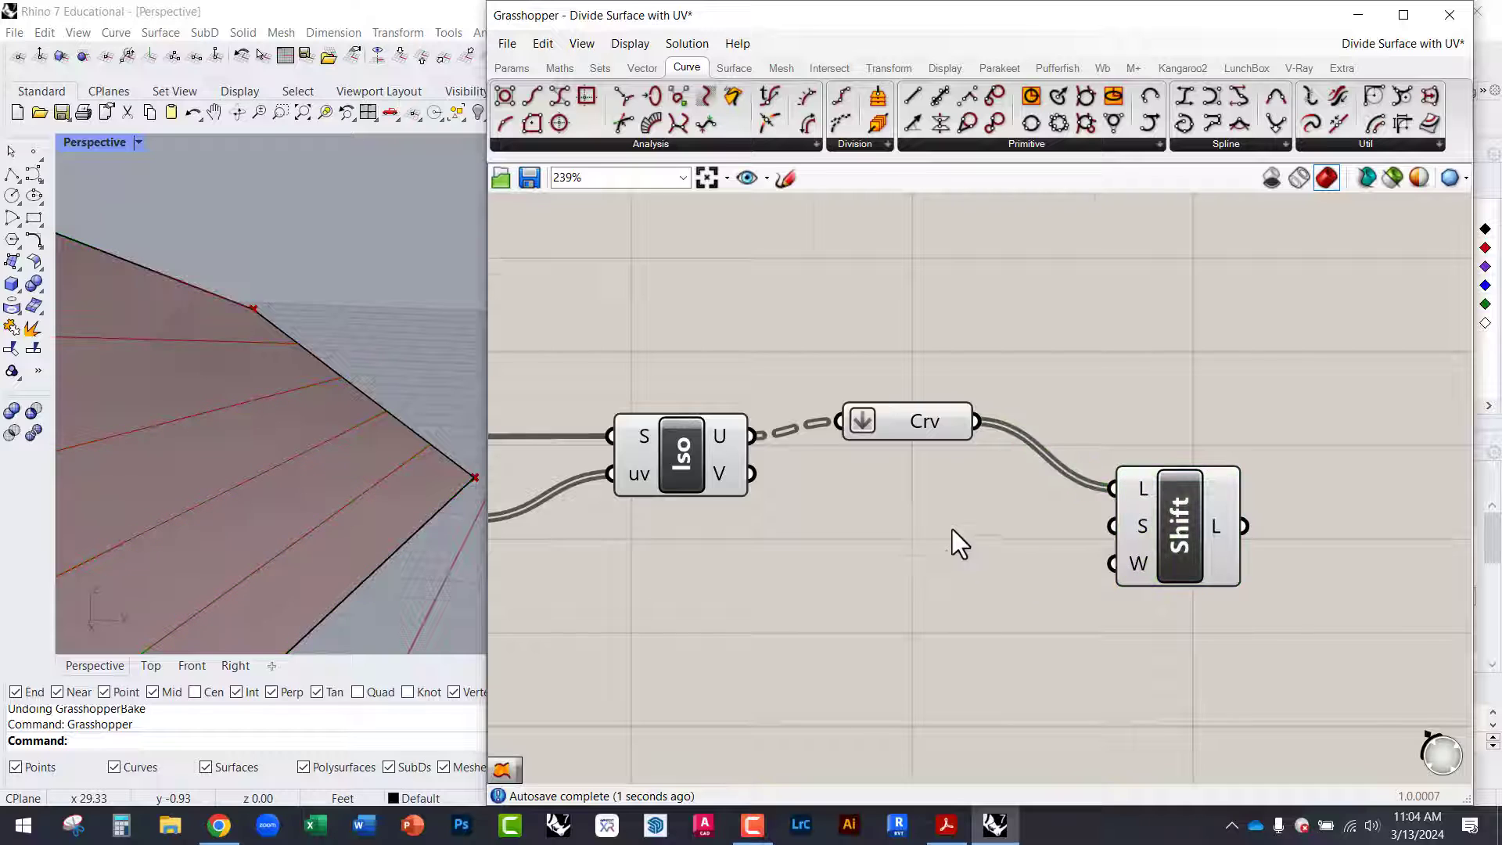
right_drag(952, 529, 850, 451)
click(857, 340)
right_click(843, 337)
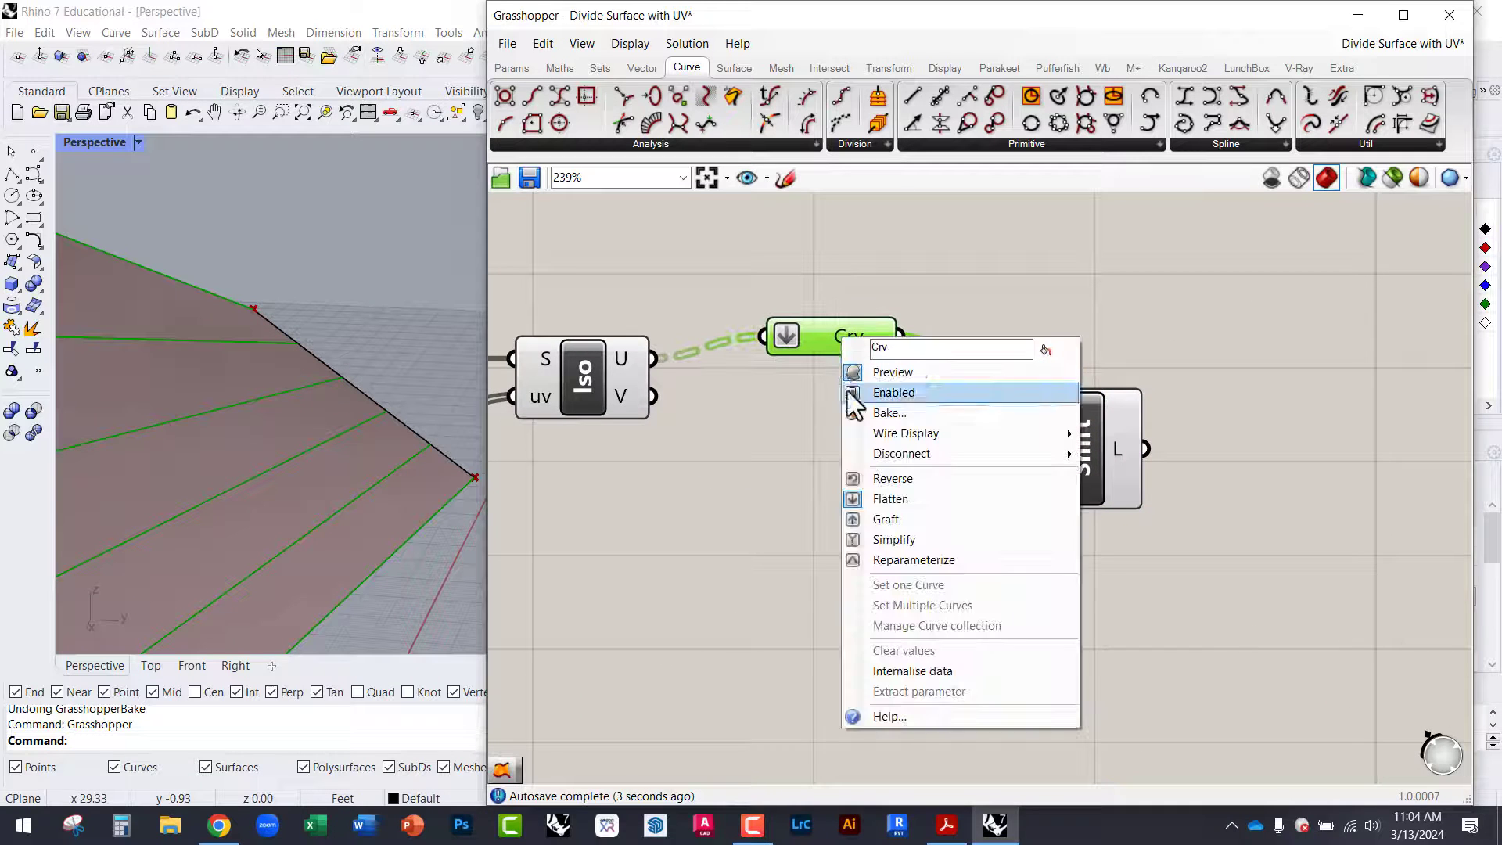
click(882, 498)
Lower the Shift List component on the canvas and add a Ruled Surface component beyond it.
drag(1053, 451, 1033, 513)
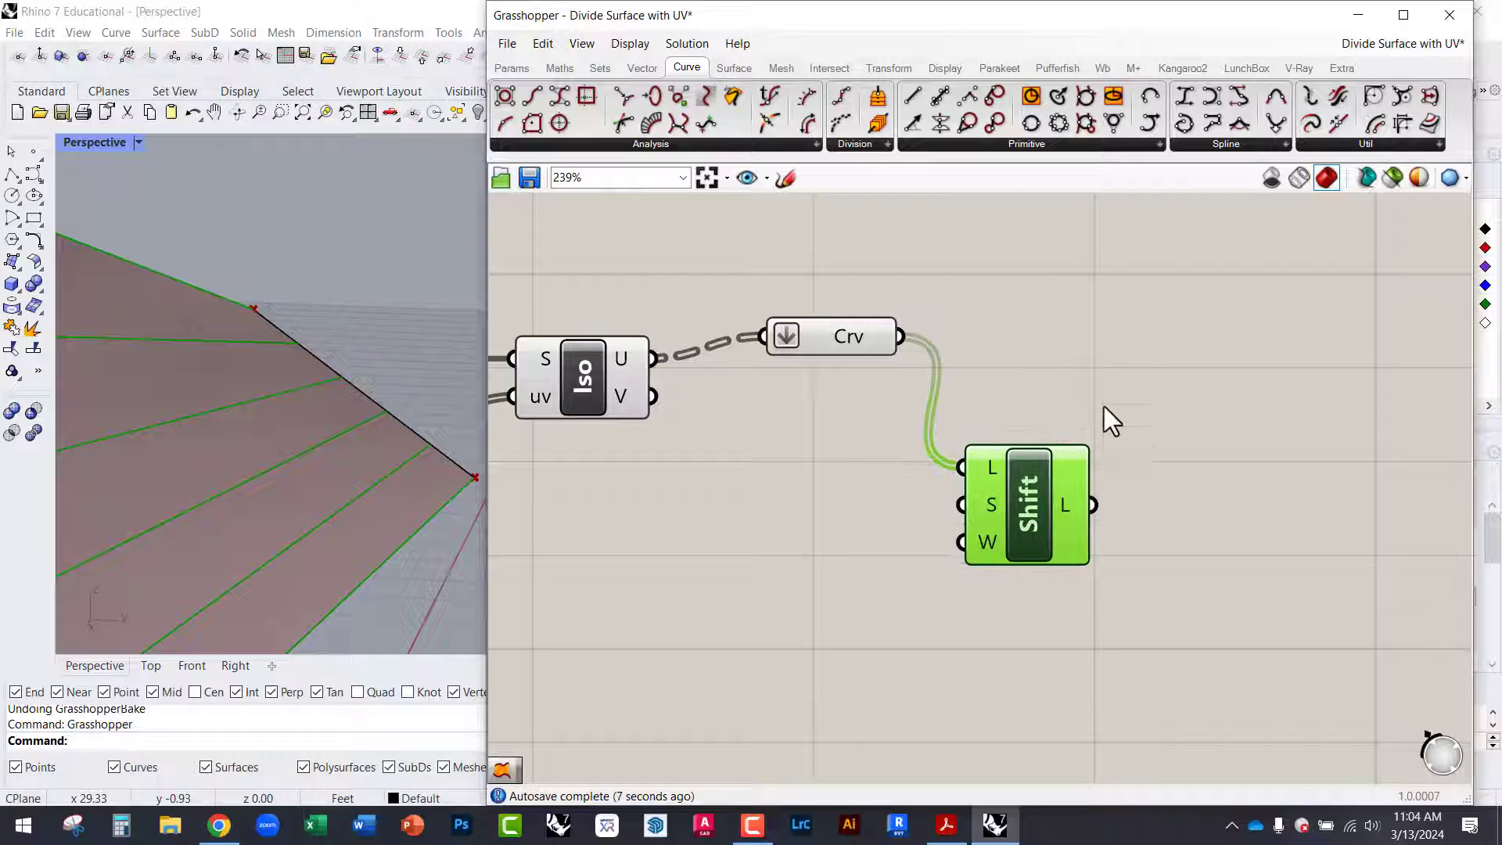
right_drag(1117, 369, 971, 426)
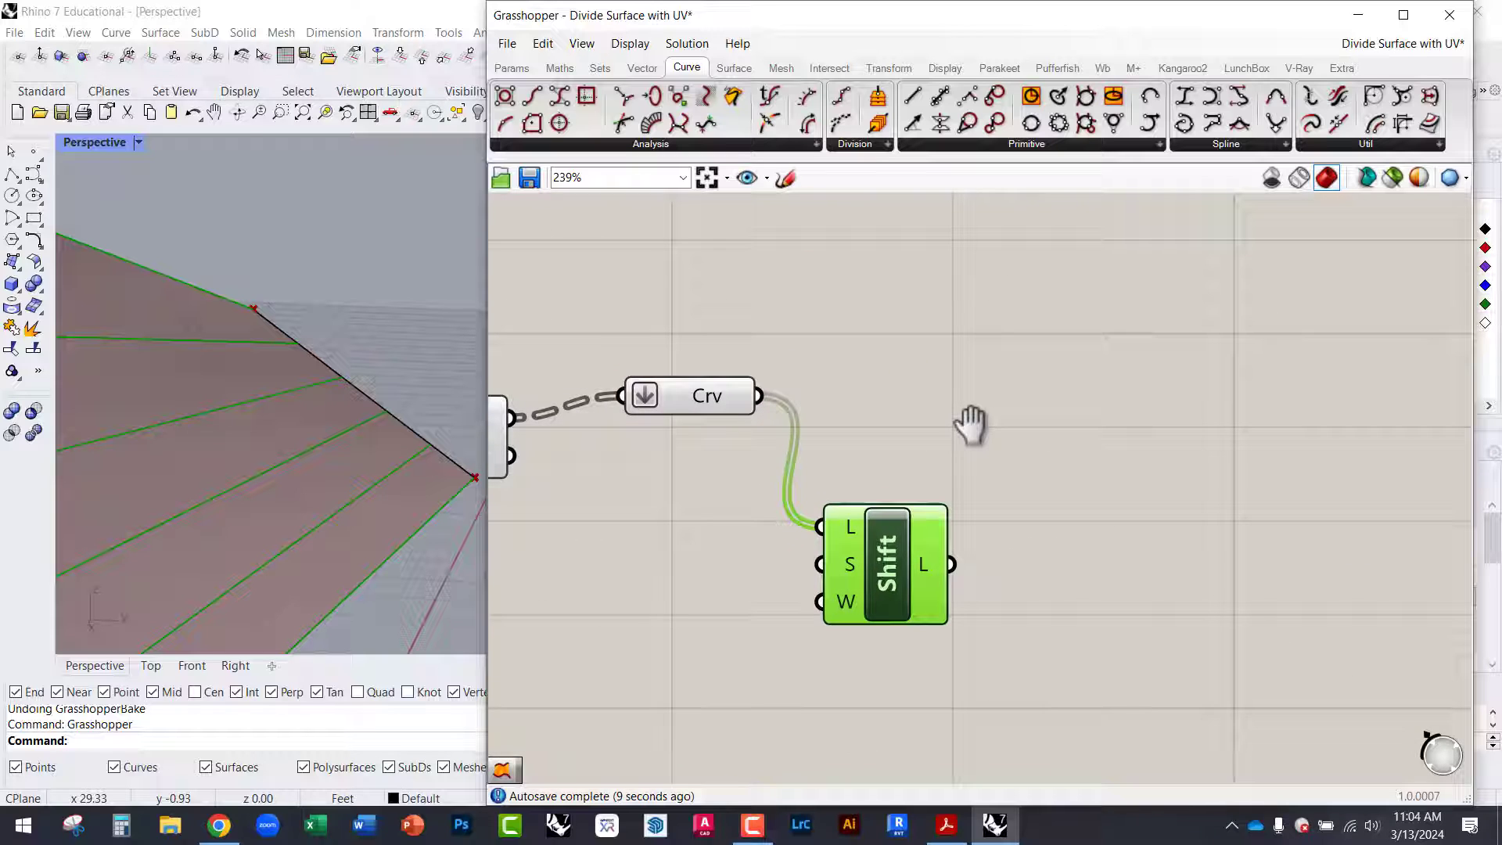
click(731, 69)
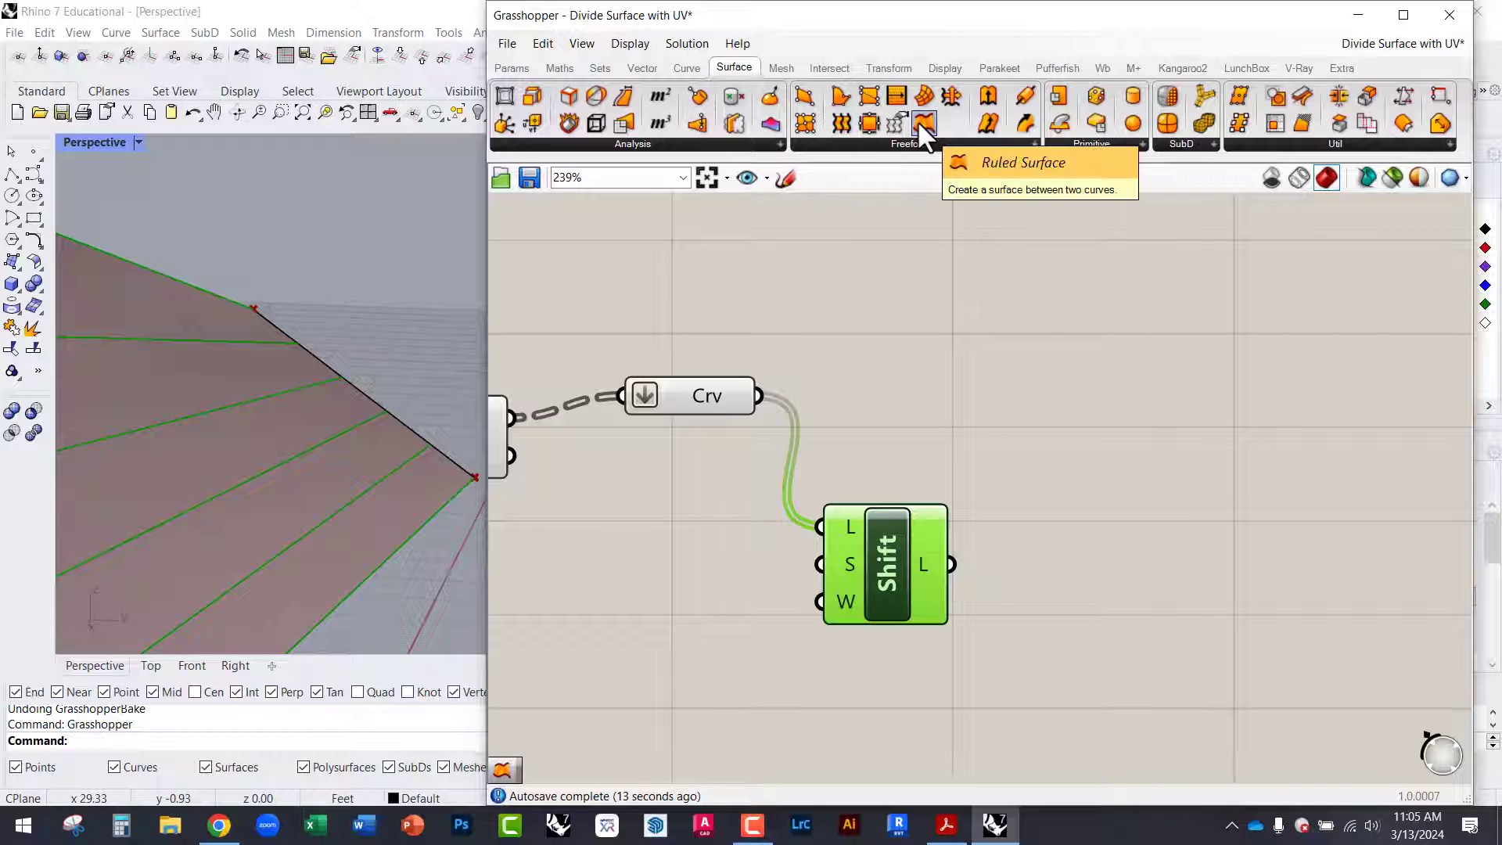
drag(924, 125, 1071, 447)
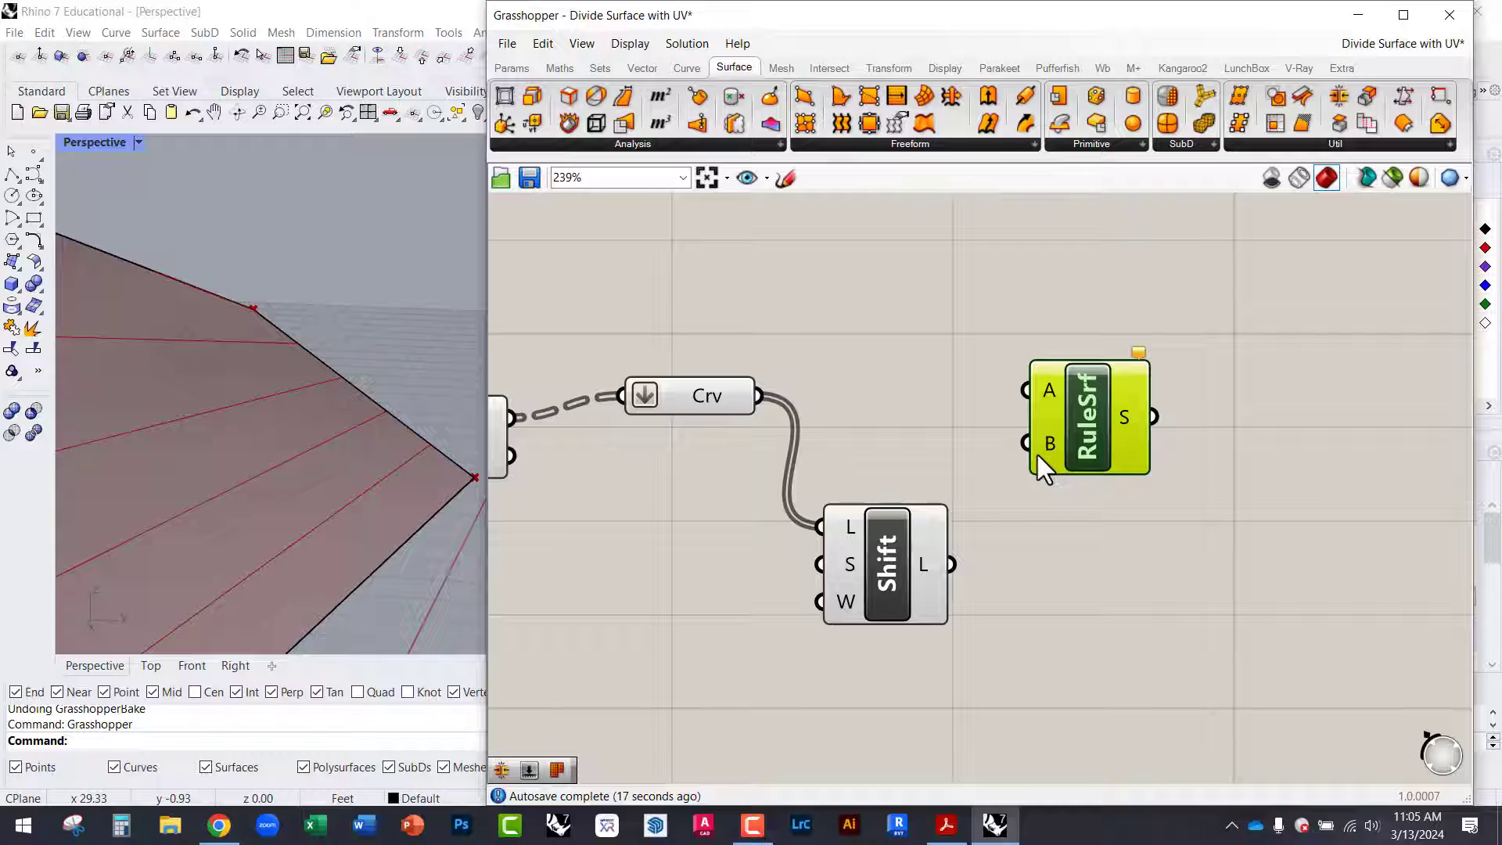
Wire the Curve parameter to Ruled Surface's A input and Shift List's output to its B input.
drag(1027, 445, 951, 564)
click(931, 463)
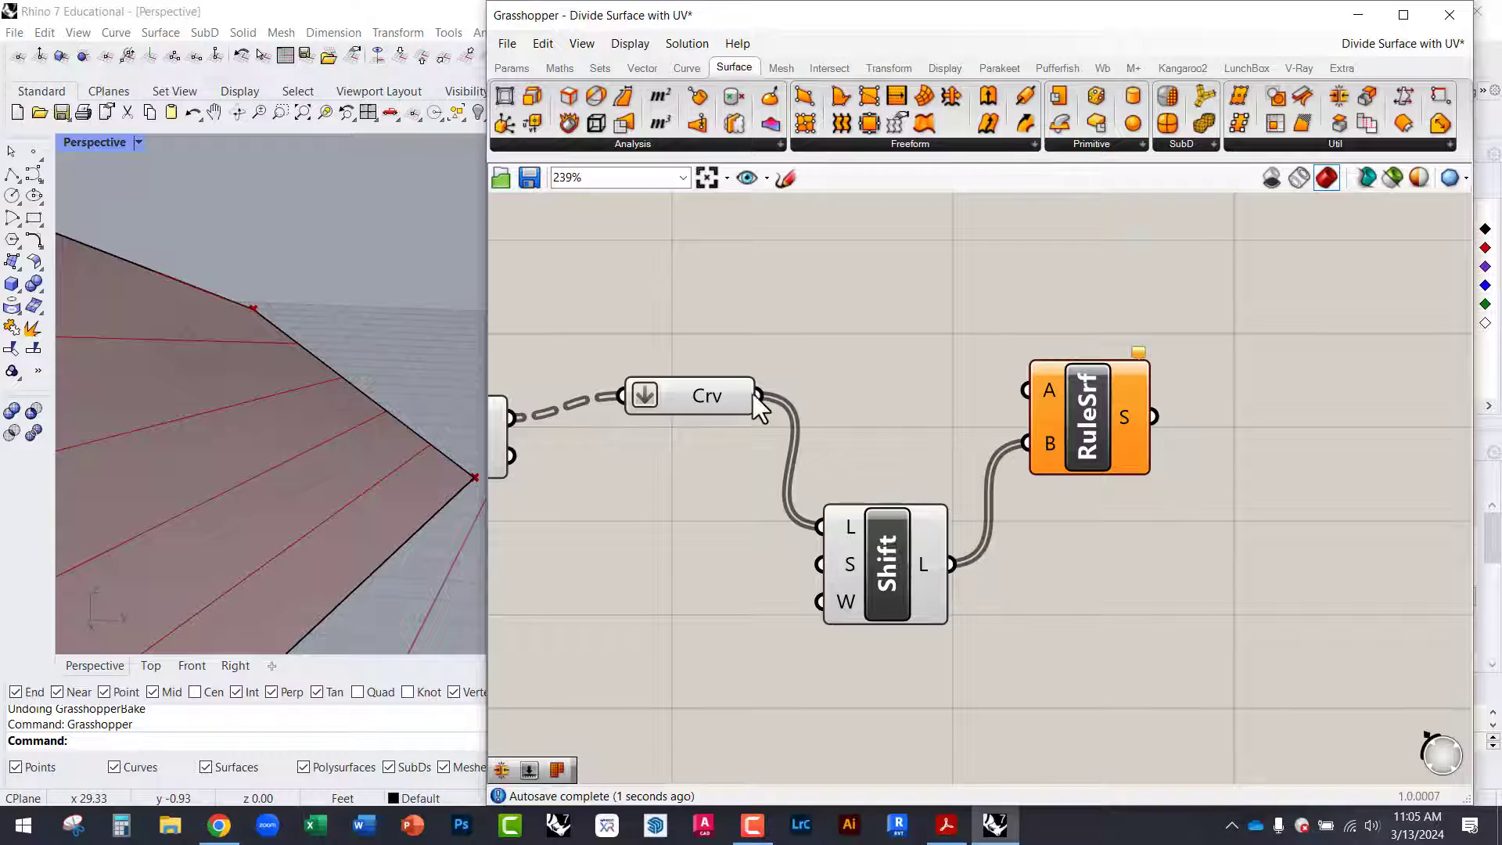
mouse_move(708, 396)
mouse_down()
mouse_move(706, 378)
mouse_move(718, 383)
mouse_up()
drag(767, 383, 1080, 423)
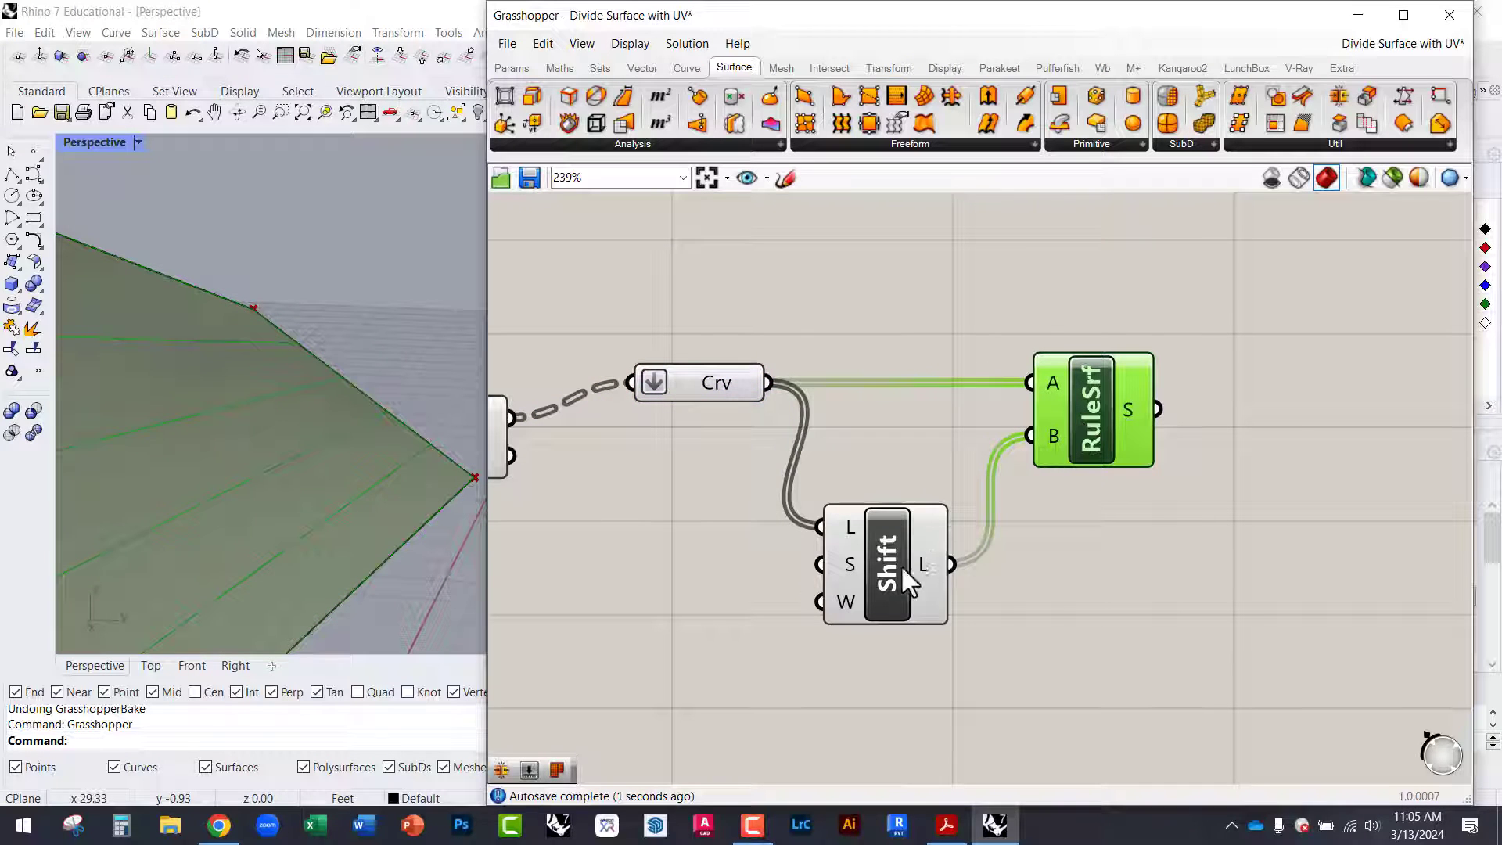
drag(889, 527, 898, 526)
drag(1078, 436, 1124, 467)
Turn off the preview of every component from the surface parameter through Shift List, leaving only Ruled Surface previewed.
scroll(1142, 425, down, 3)
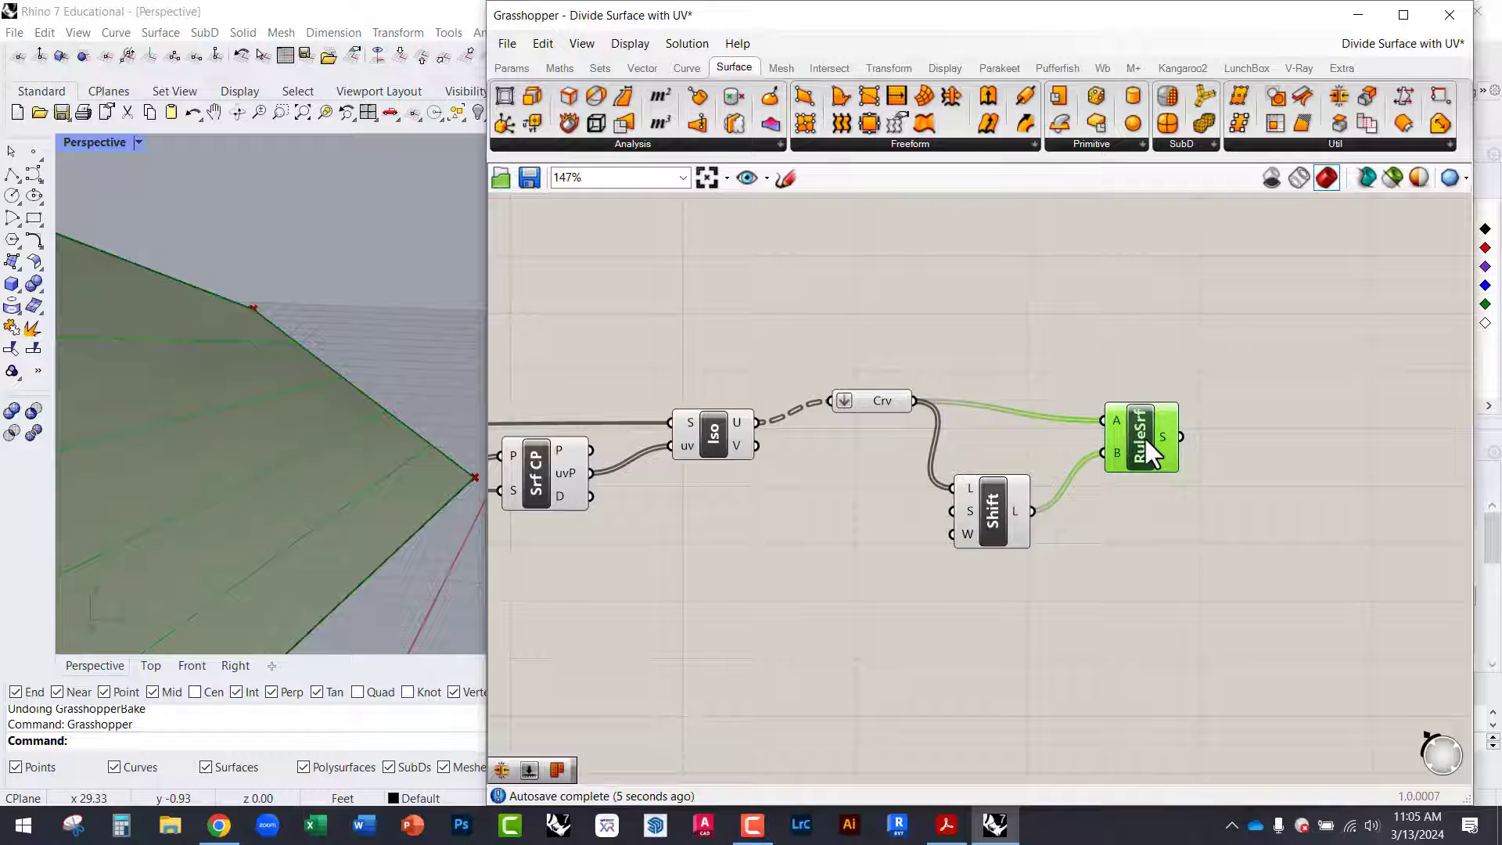
mouse_move(1165, 439)
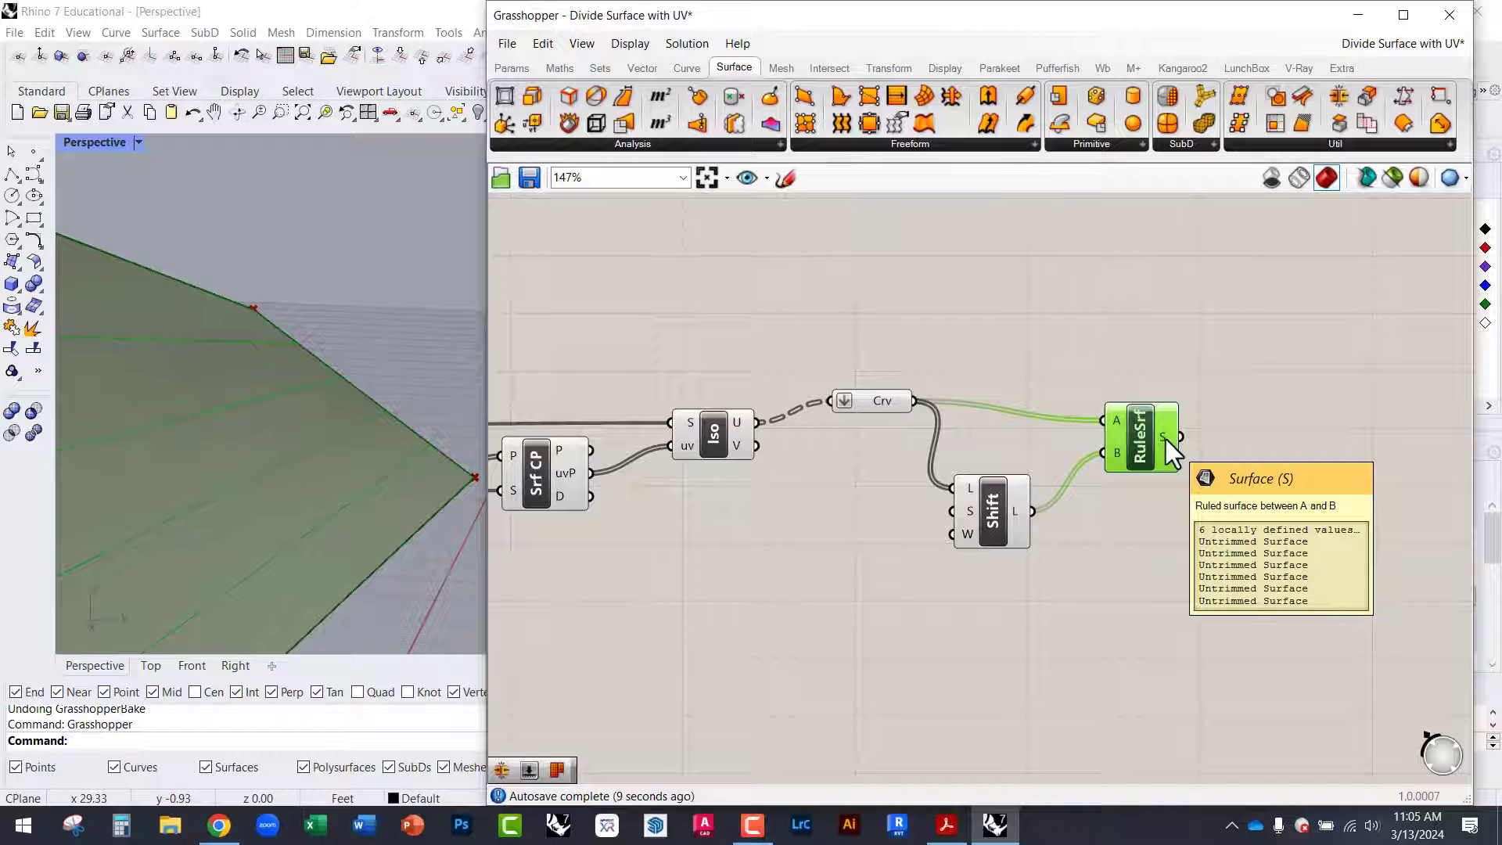
scroll(1152, 490, down, 2)
scroll(1151, 490, down, 2)
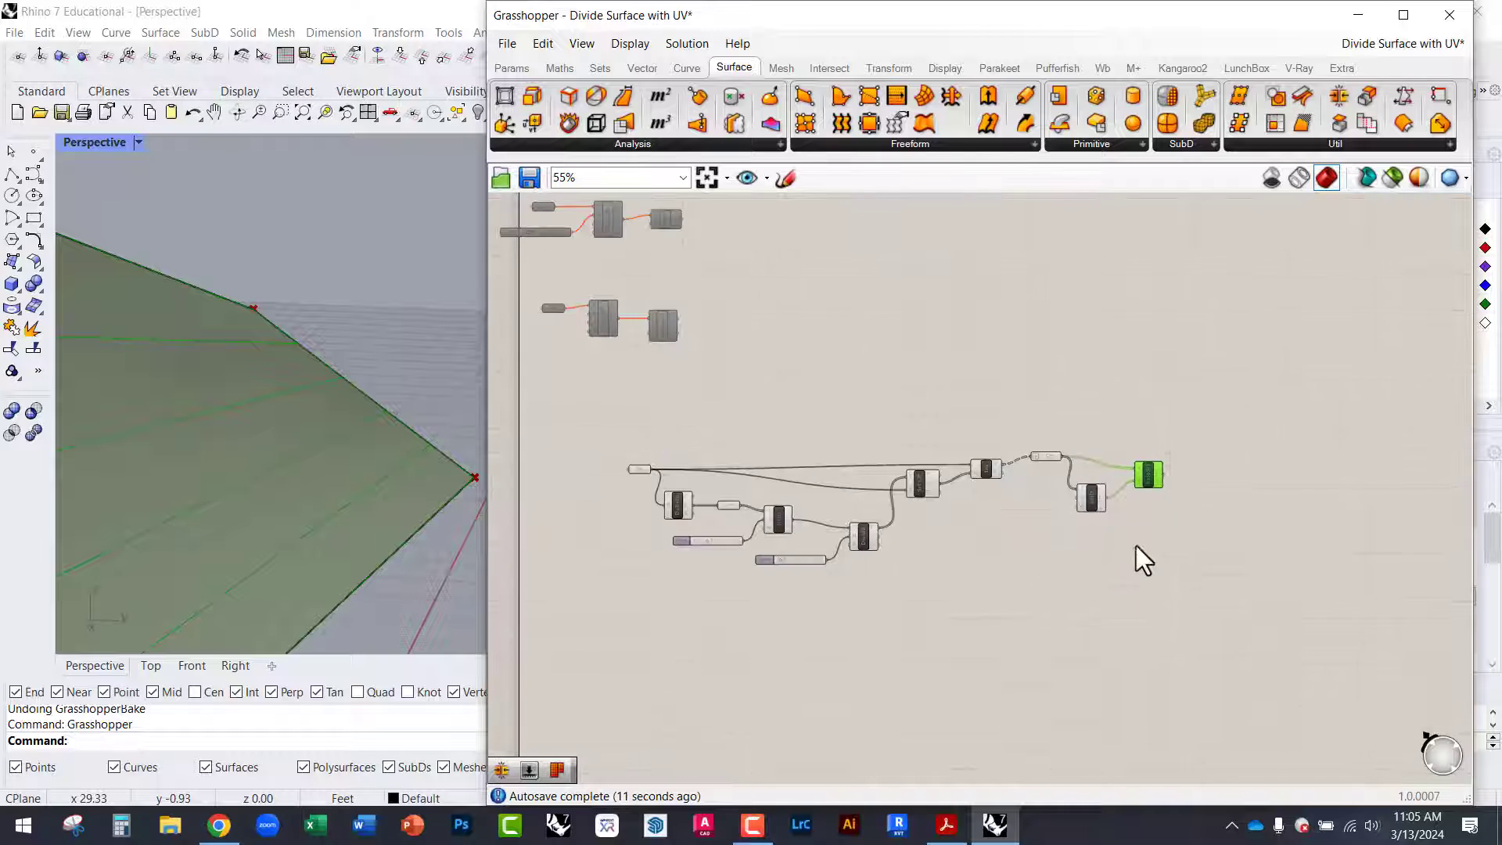
drag(1108, 600, 611, 416)
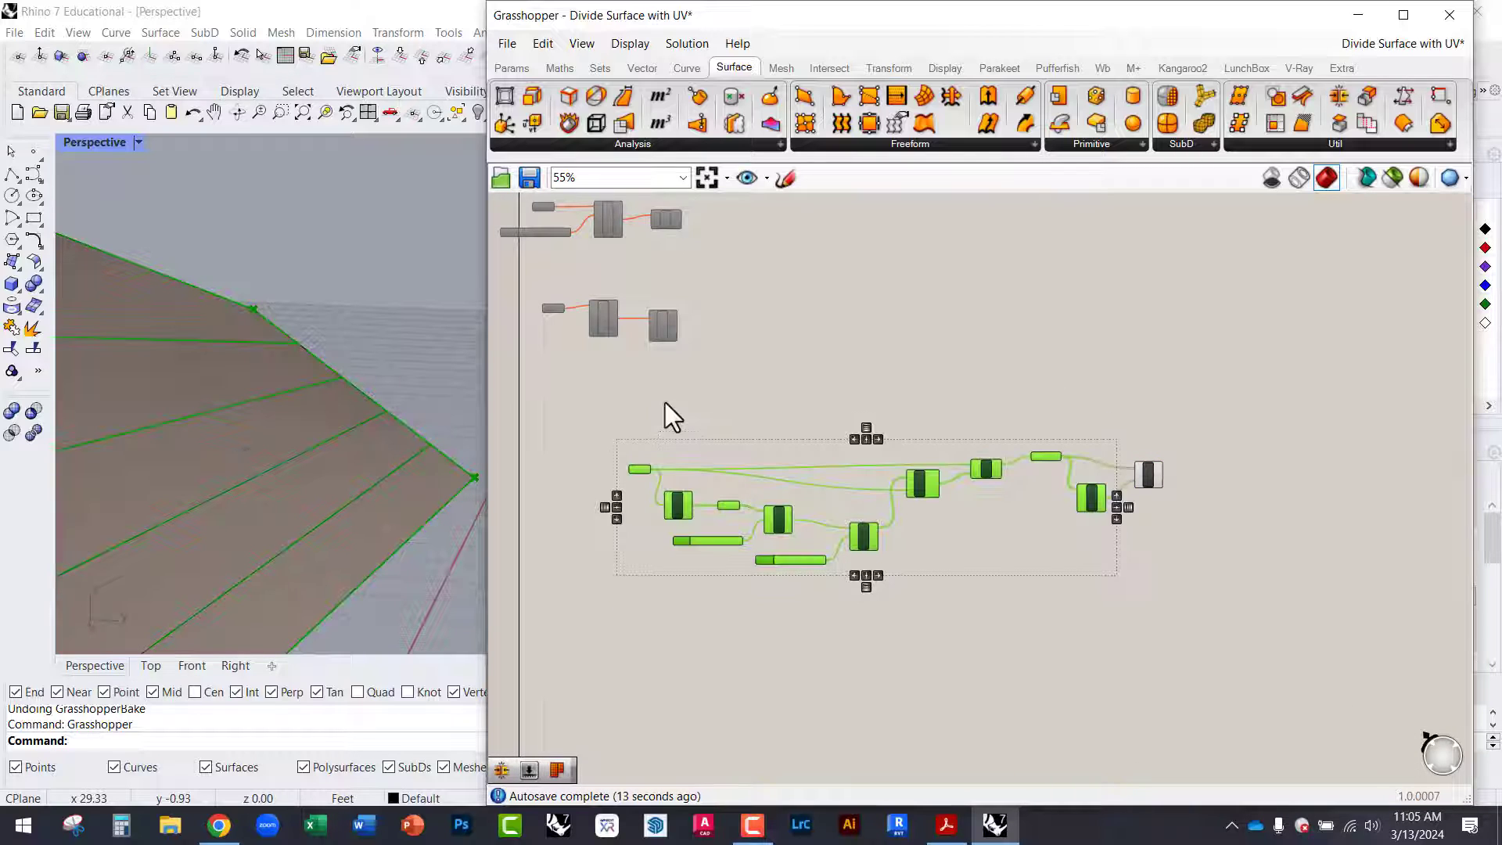
right_click(729, 398)
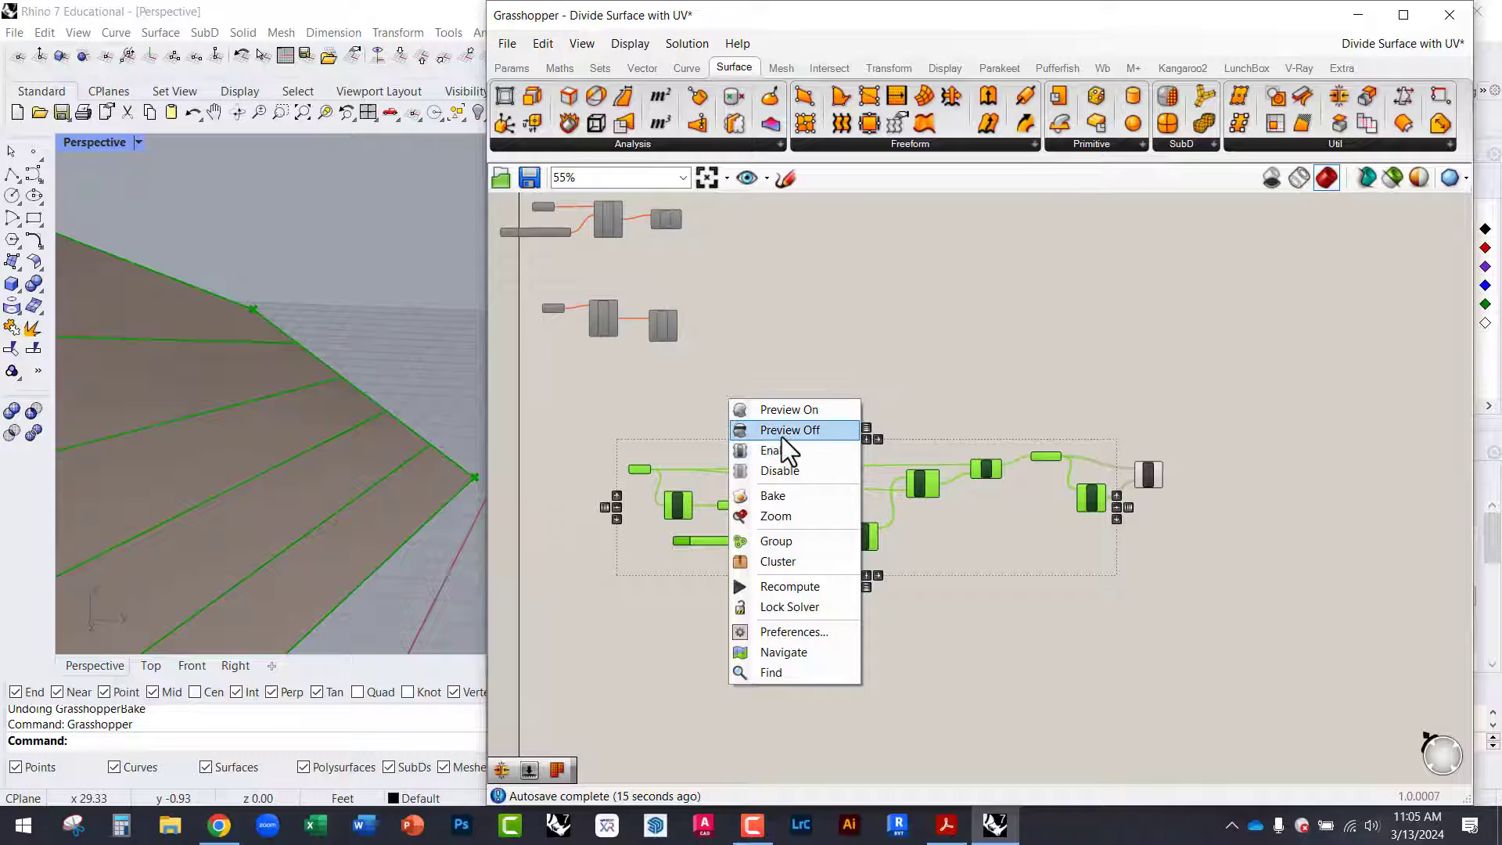
click(782, 430)
click(857, 392)
Bake the Ruled Surface component's strips into the Rhino model.
scroll(1173, 508, up, 5)
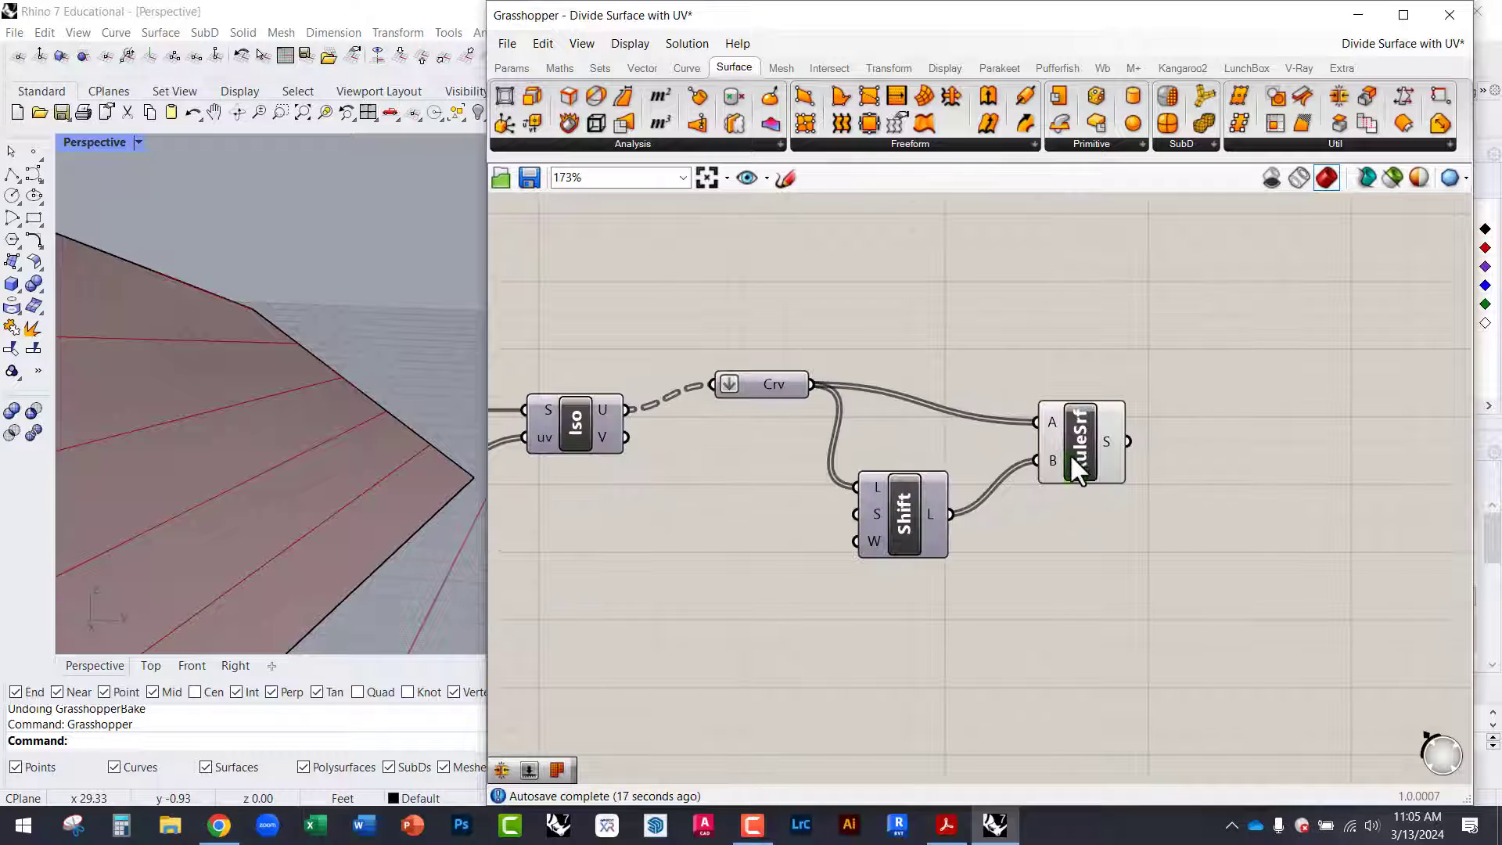
click(1069, 453)
middle_click(1049, 339)
click(1087, 376)
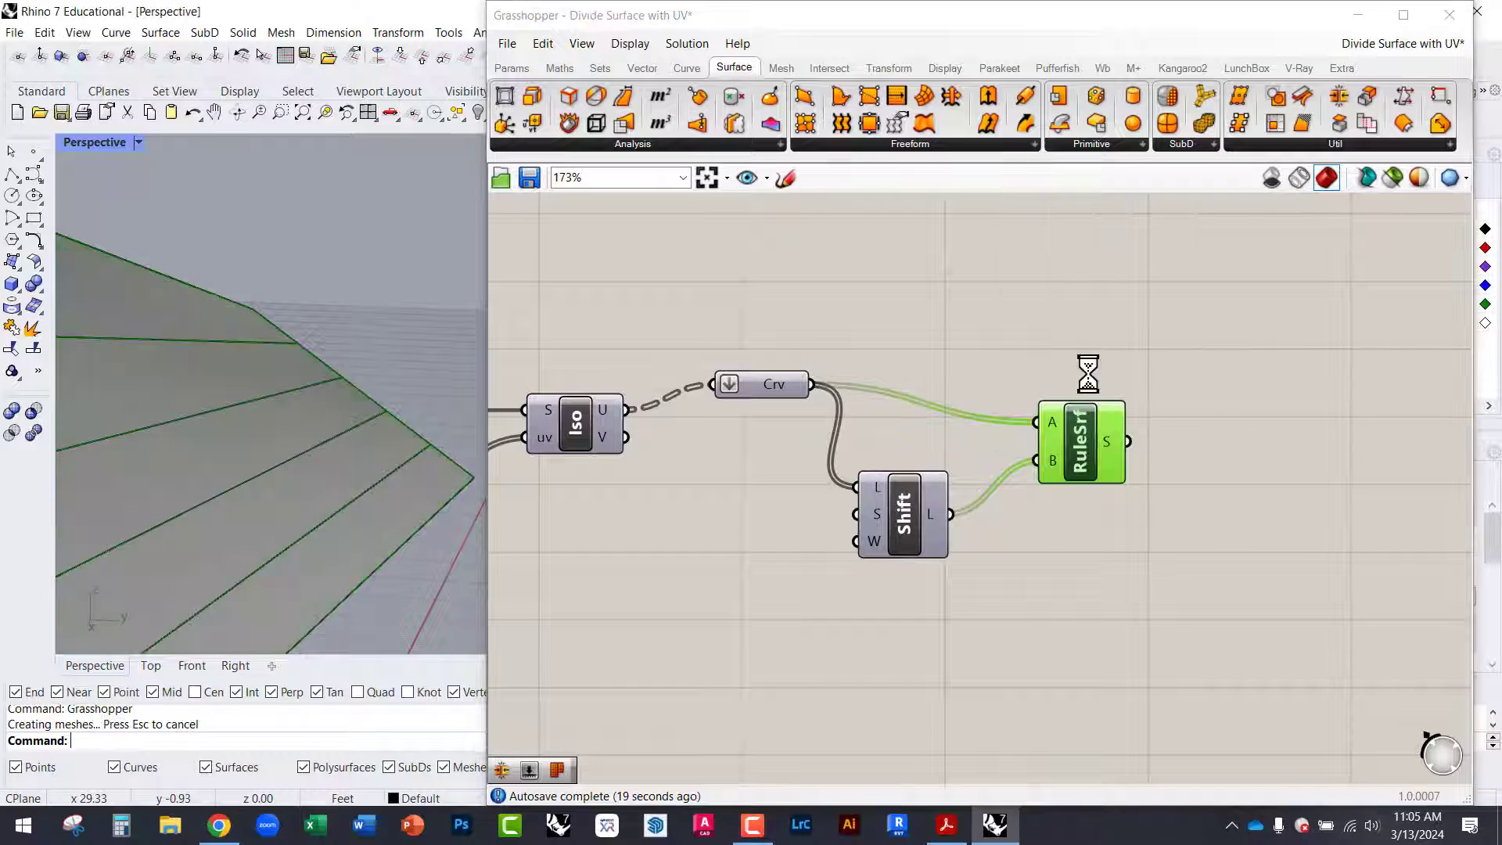
click(1191, 236)
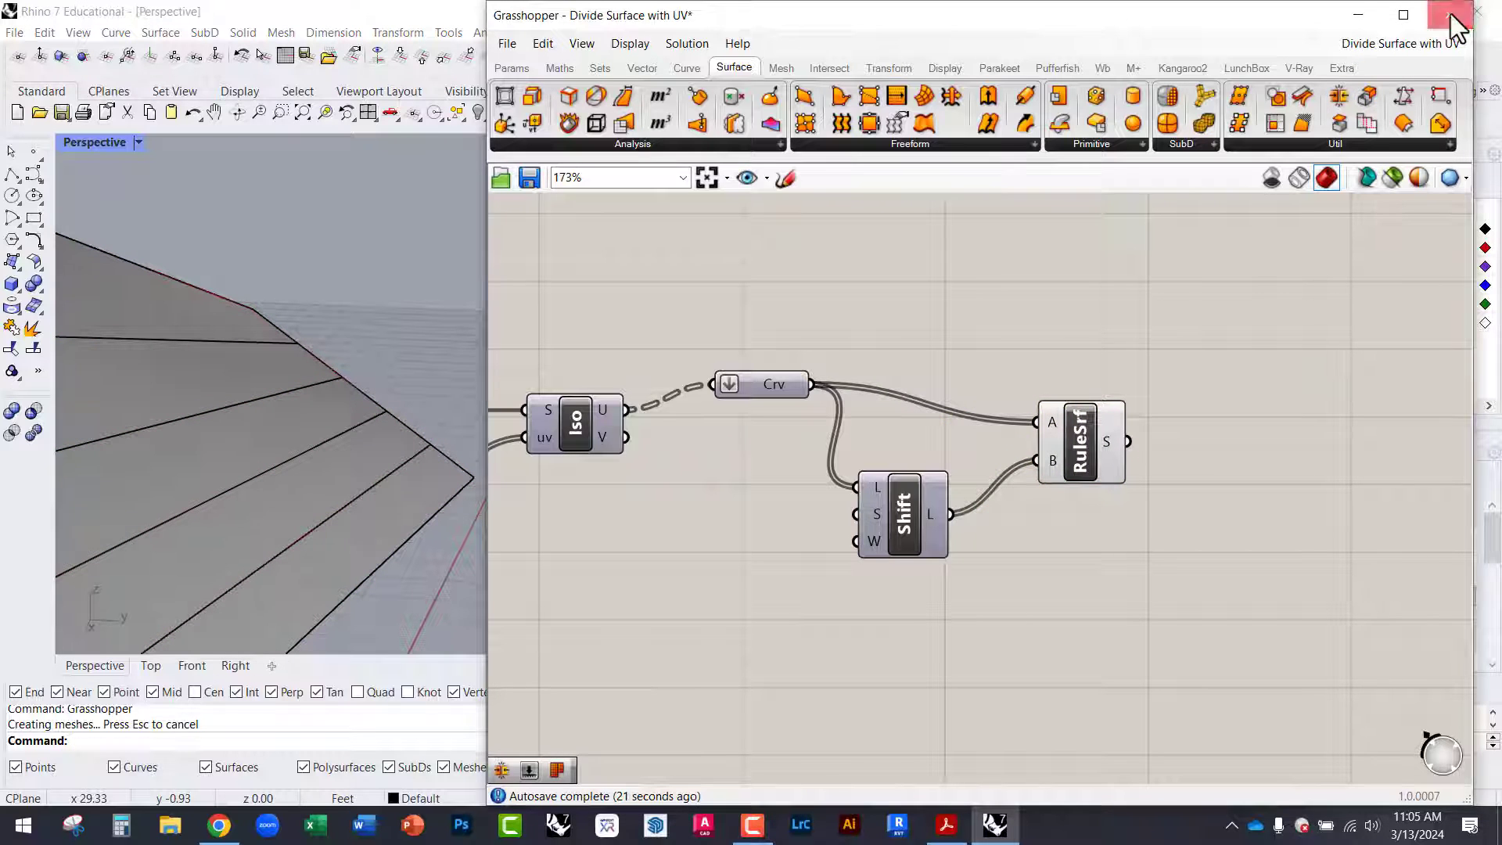
Close the Grasshopper window and check the baked surface strips from another angle.
click(1452, 13)
click(366, 500)
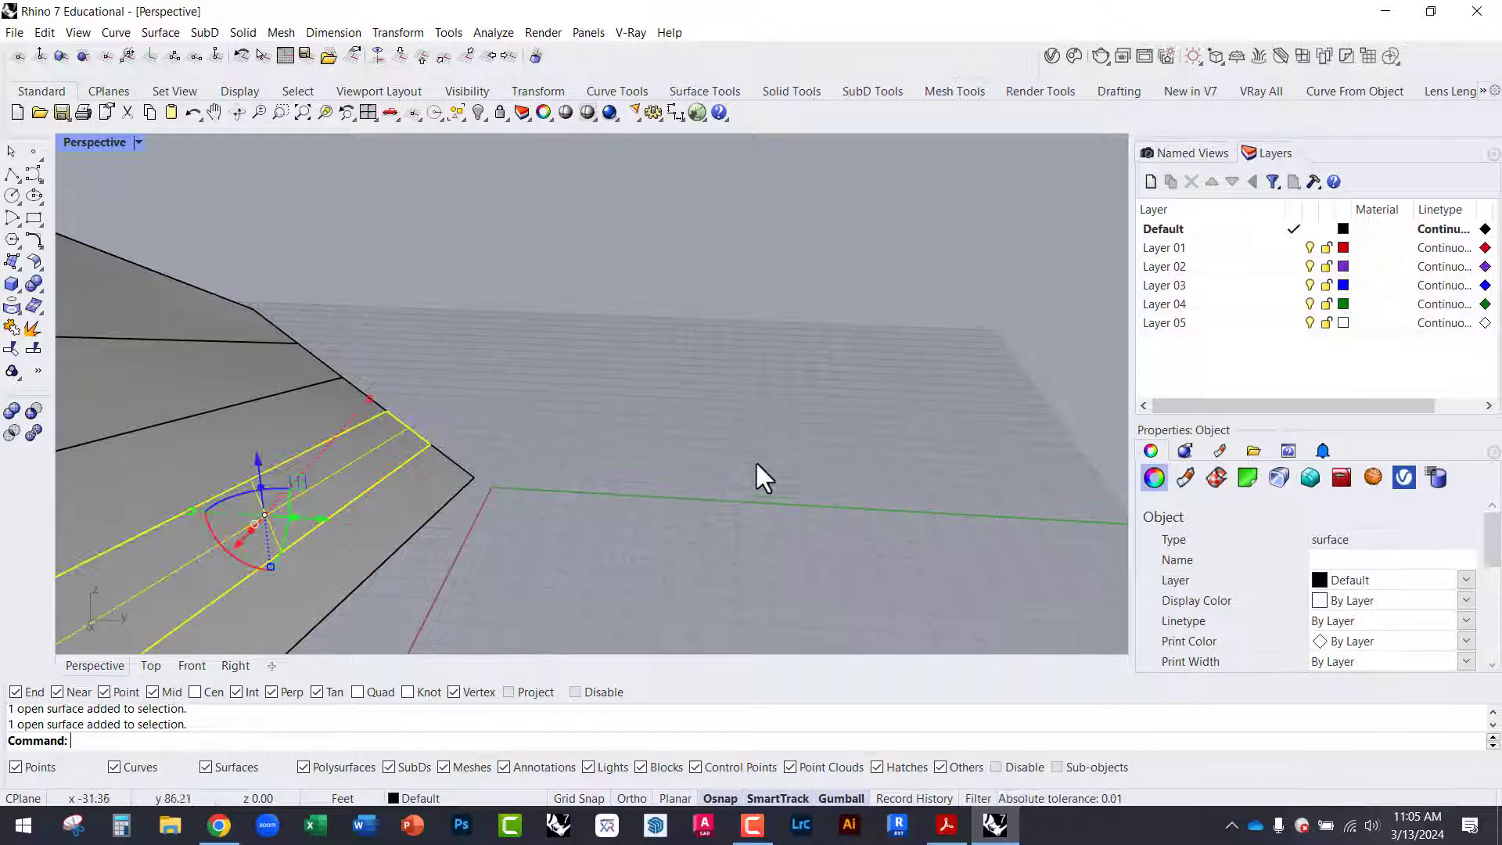
right_drag(754, 460, 521, 463)
click(595, 438)
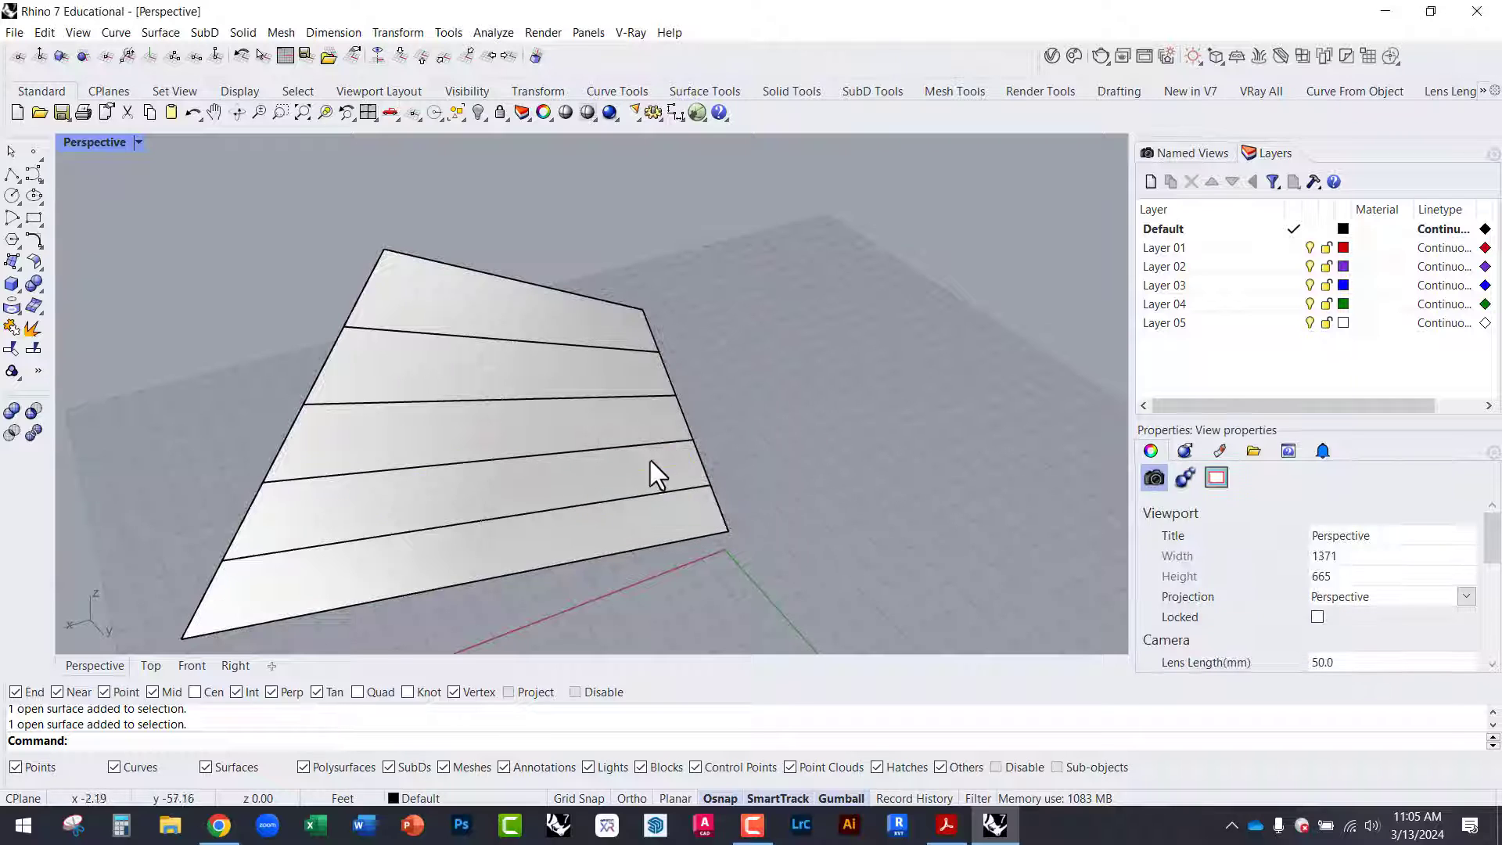
click(648, 483)
click(714, 441)
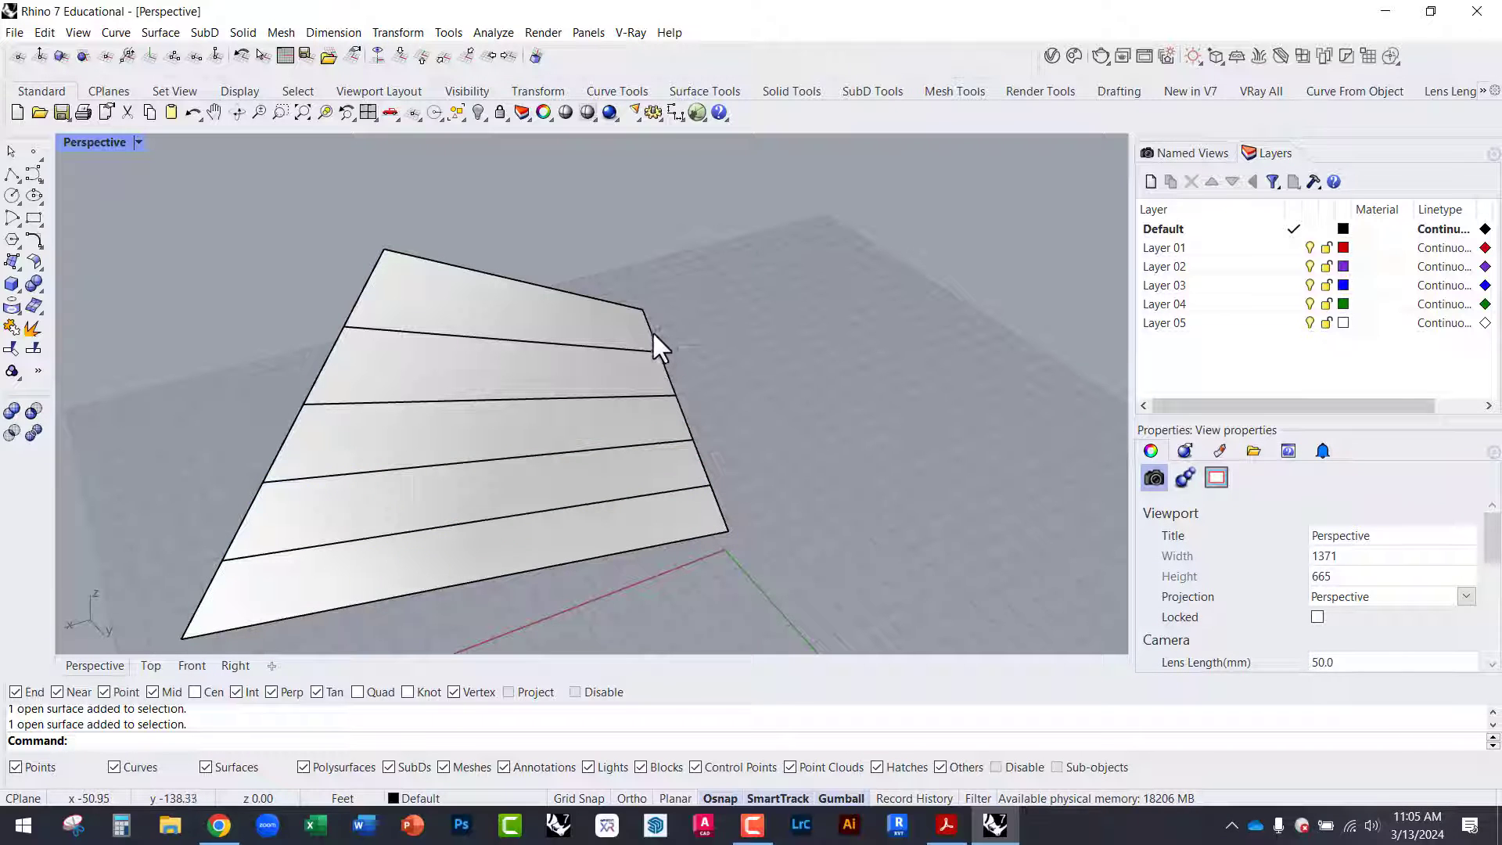
Delete the original undivided surface that overlaps the baked strips.
click(651, 330)
click(707, 415)
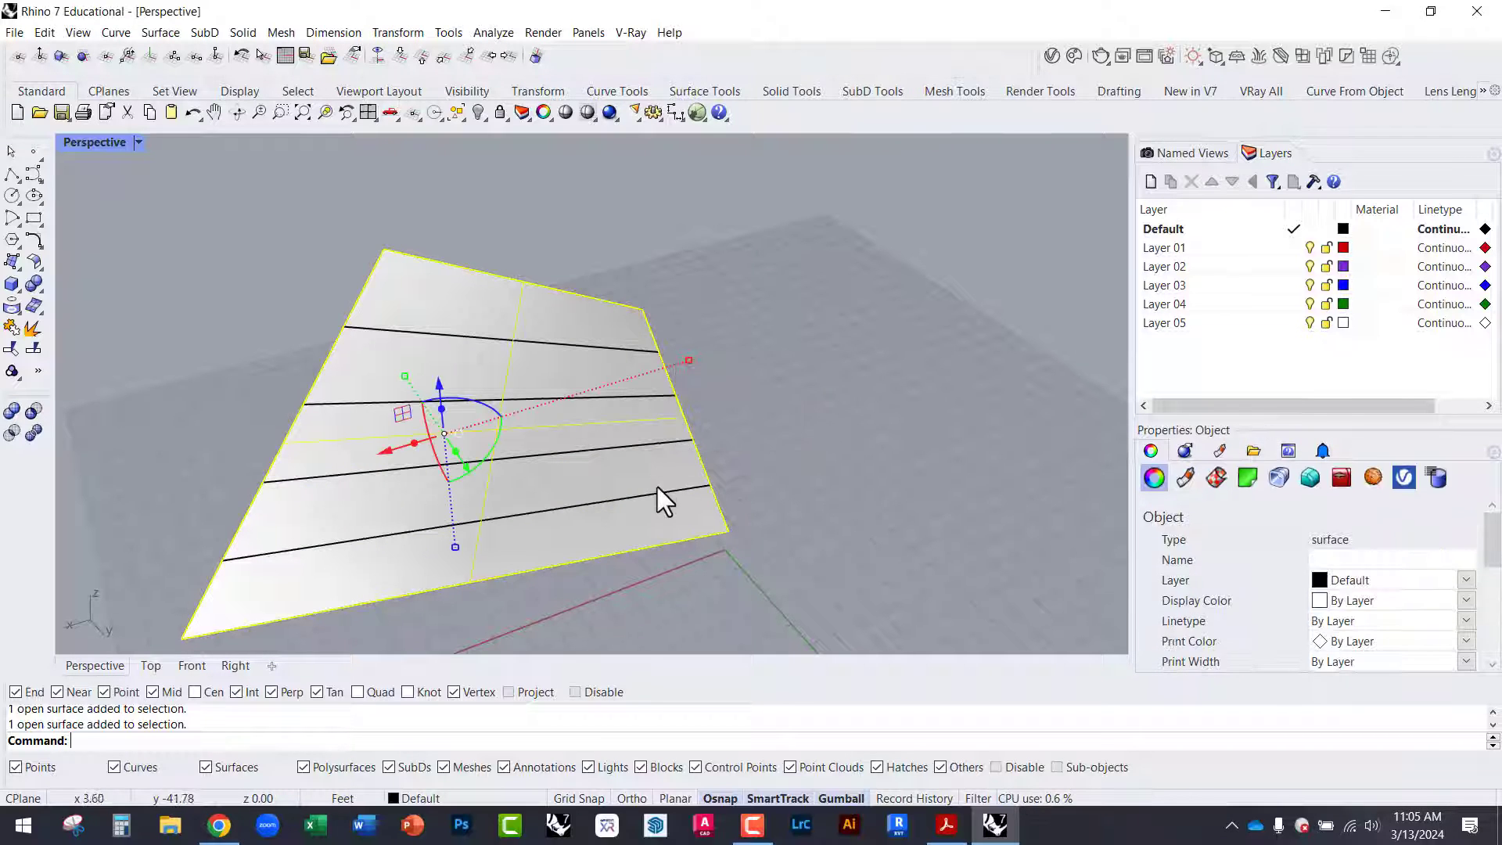
scroll(595, 324, up, 3)
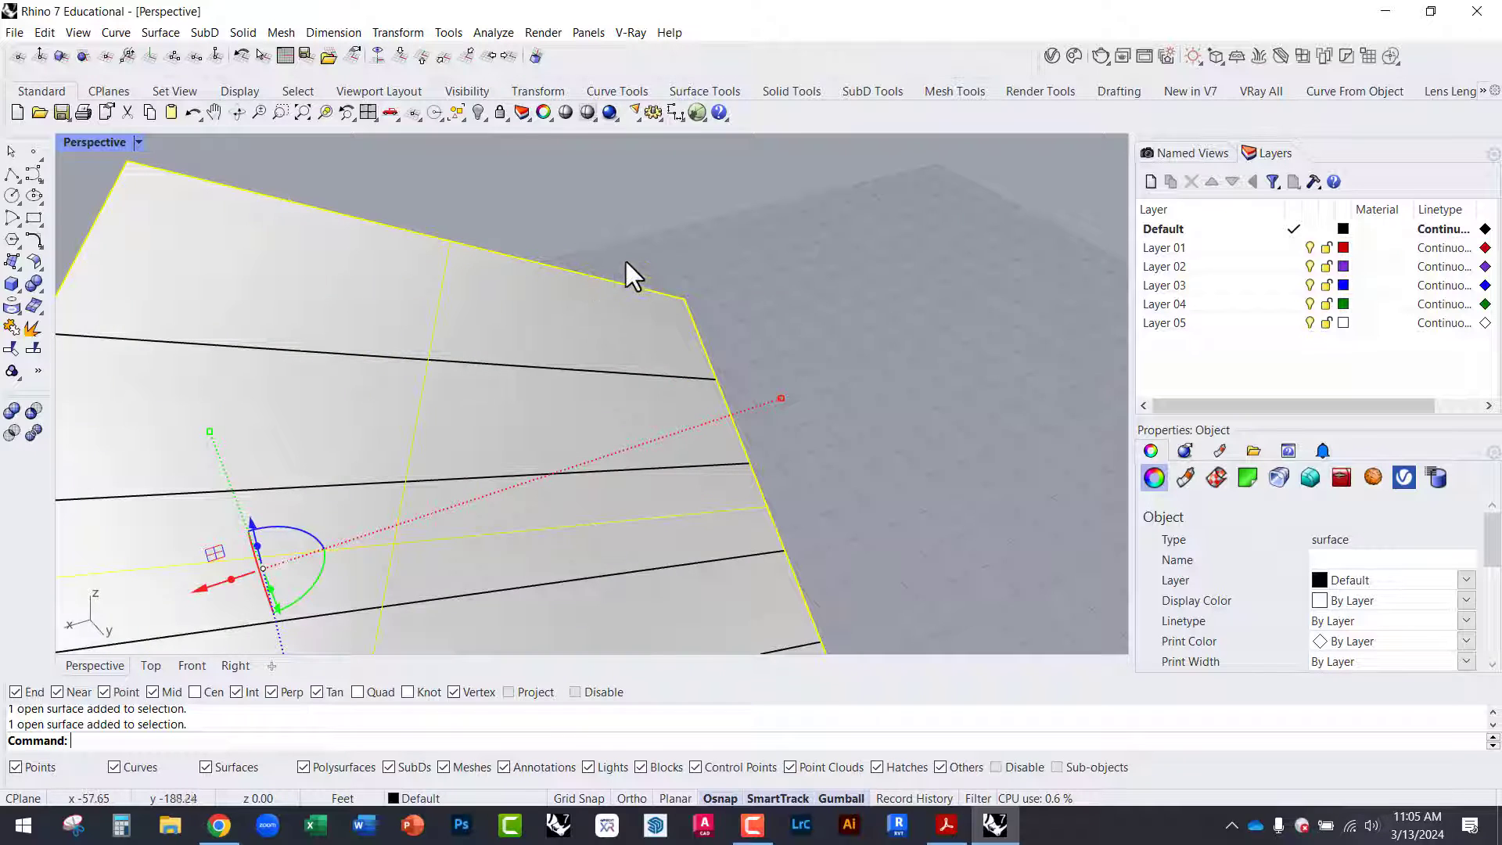
scroll(624, 258, down, 3)
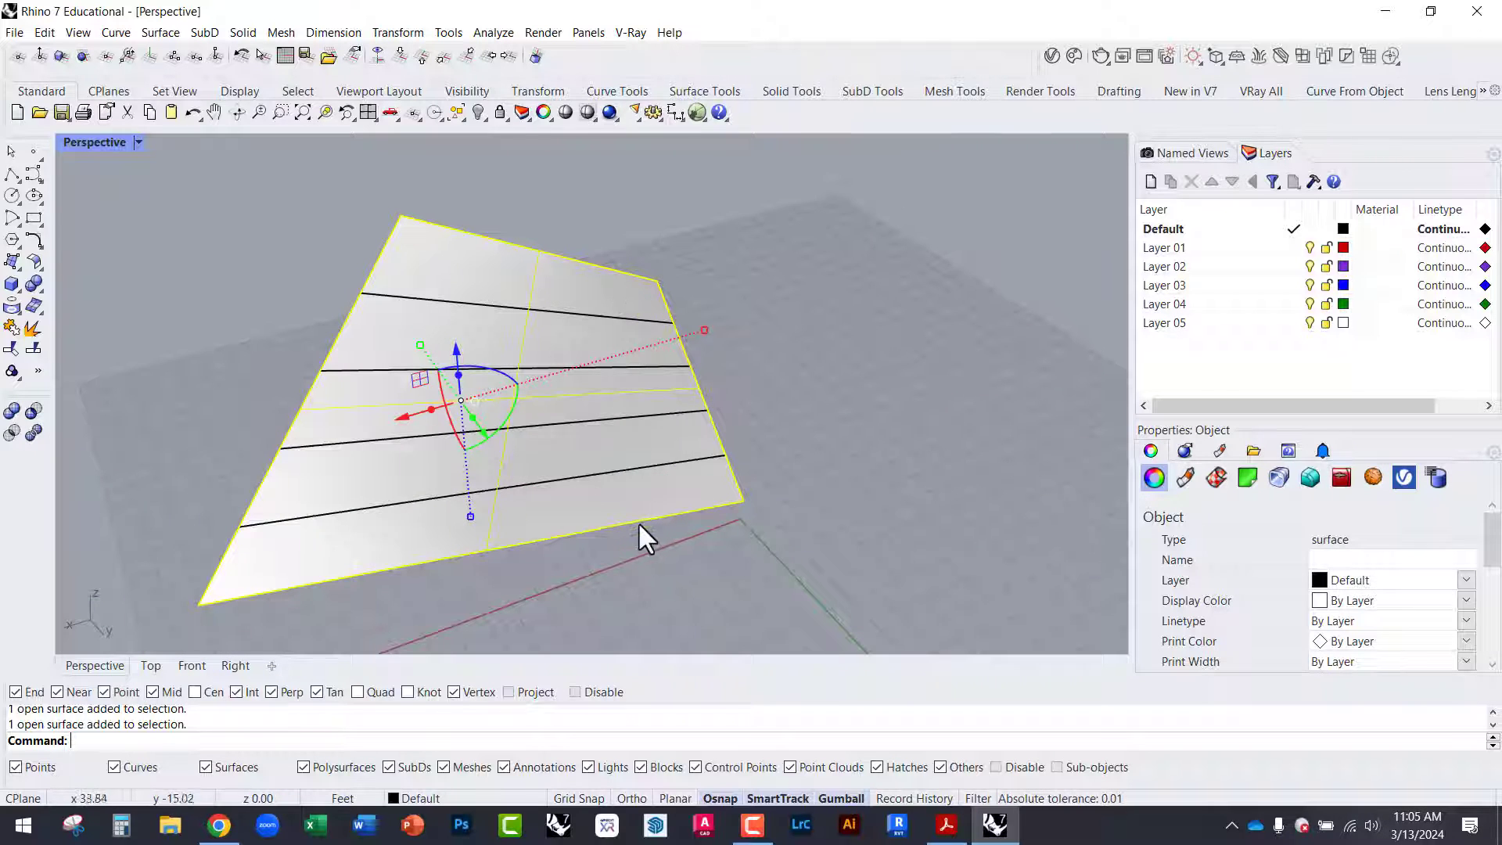
key(Delete)
Orbit the baked model and select individual strips to check that each is a separate surface.
right_drag(554, 529, 652, 475)
scroll(652, 426, up, 3)
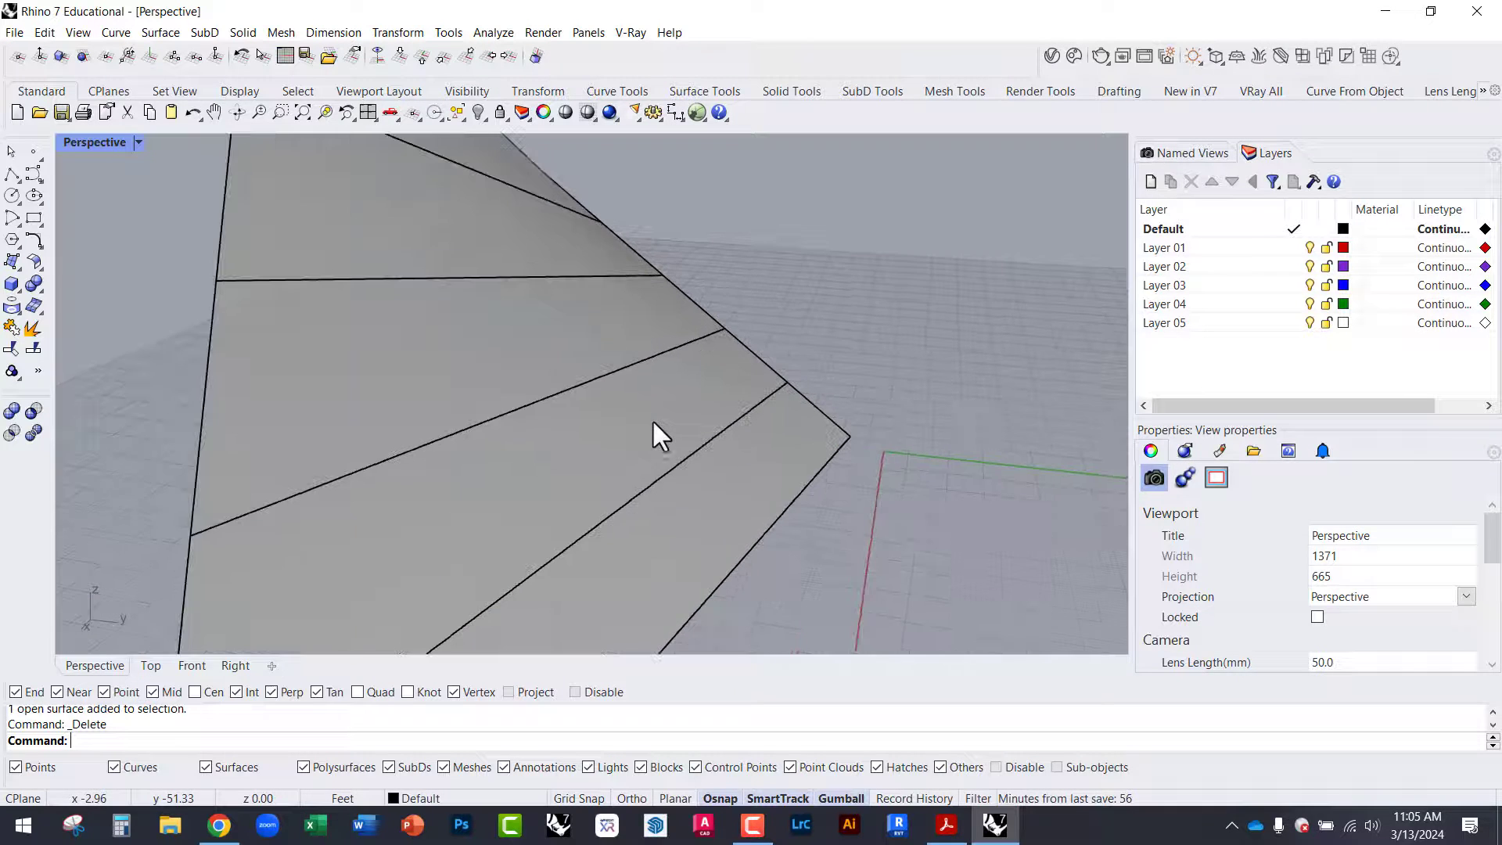
click(594, 466)
click(419, 386)
click(419, 362)
click(287, 337)
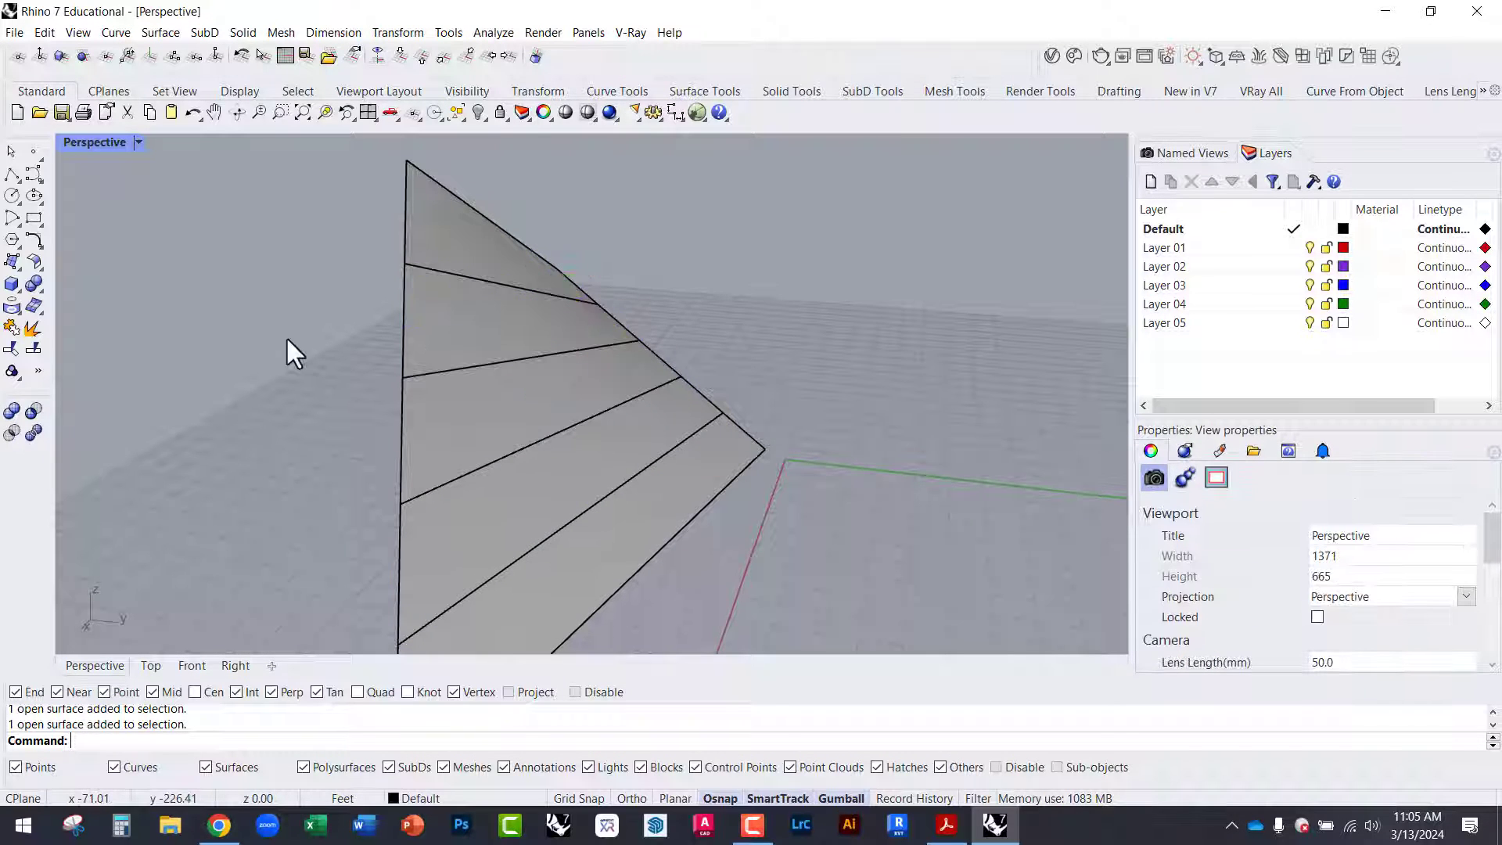
Reopen the Grasshopper definition and delete the Shift List and Ruled Surface components.
text(Grasshopper)
key(Return)
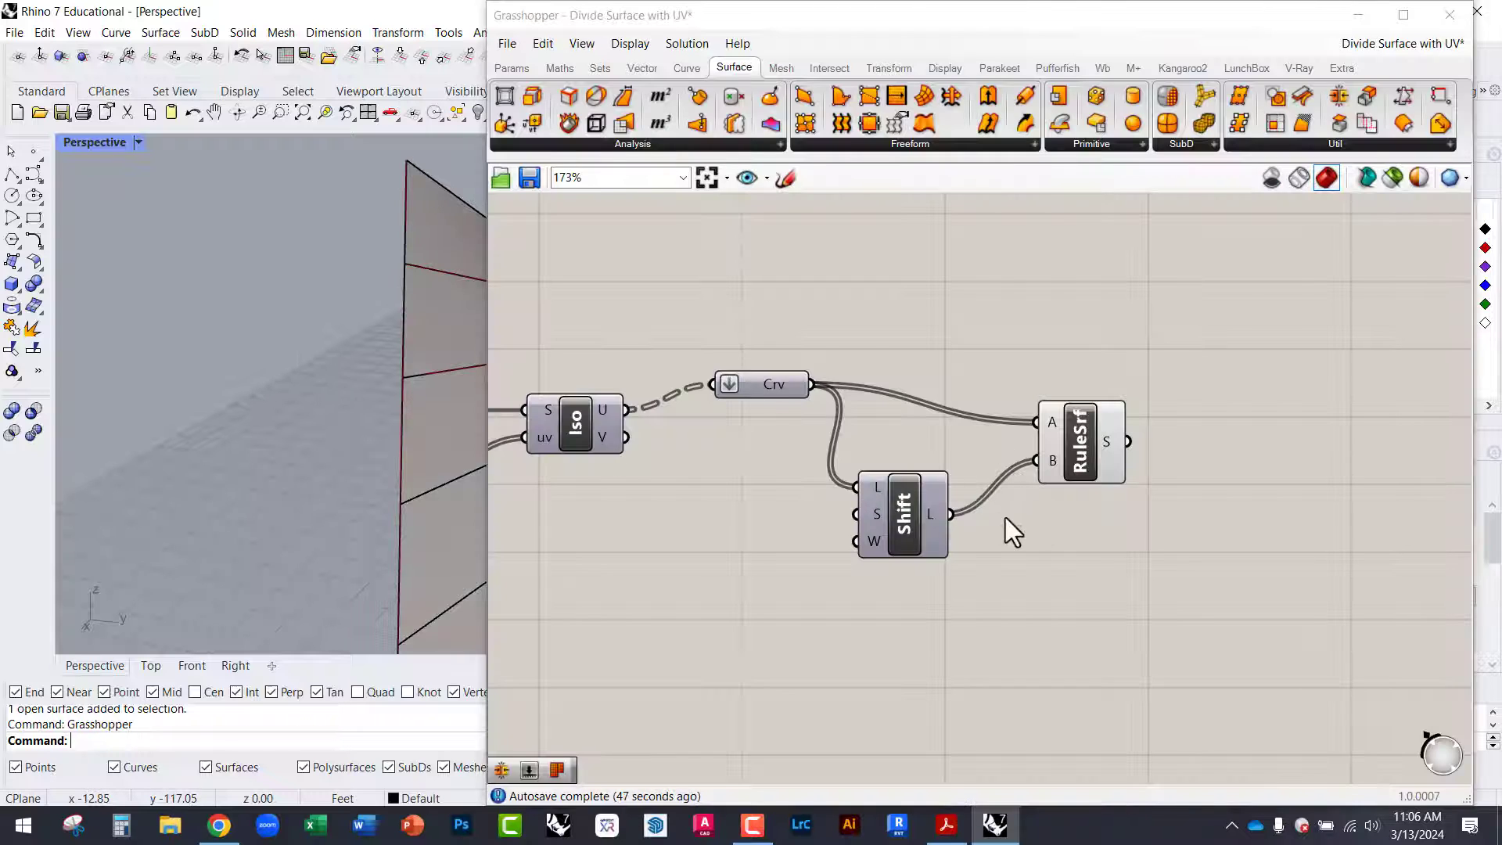
scroll(392, 420, down, 4)
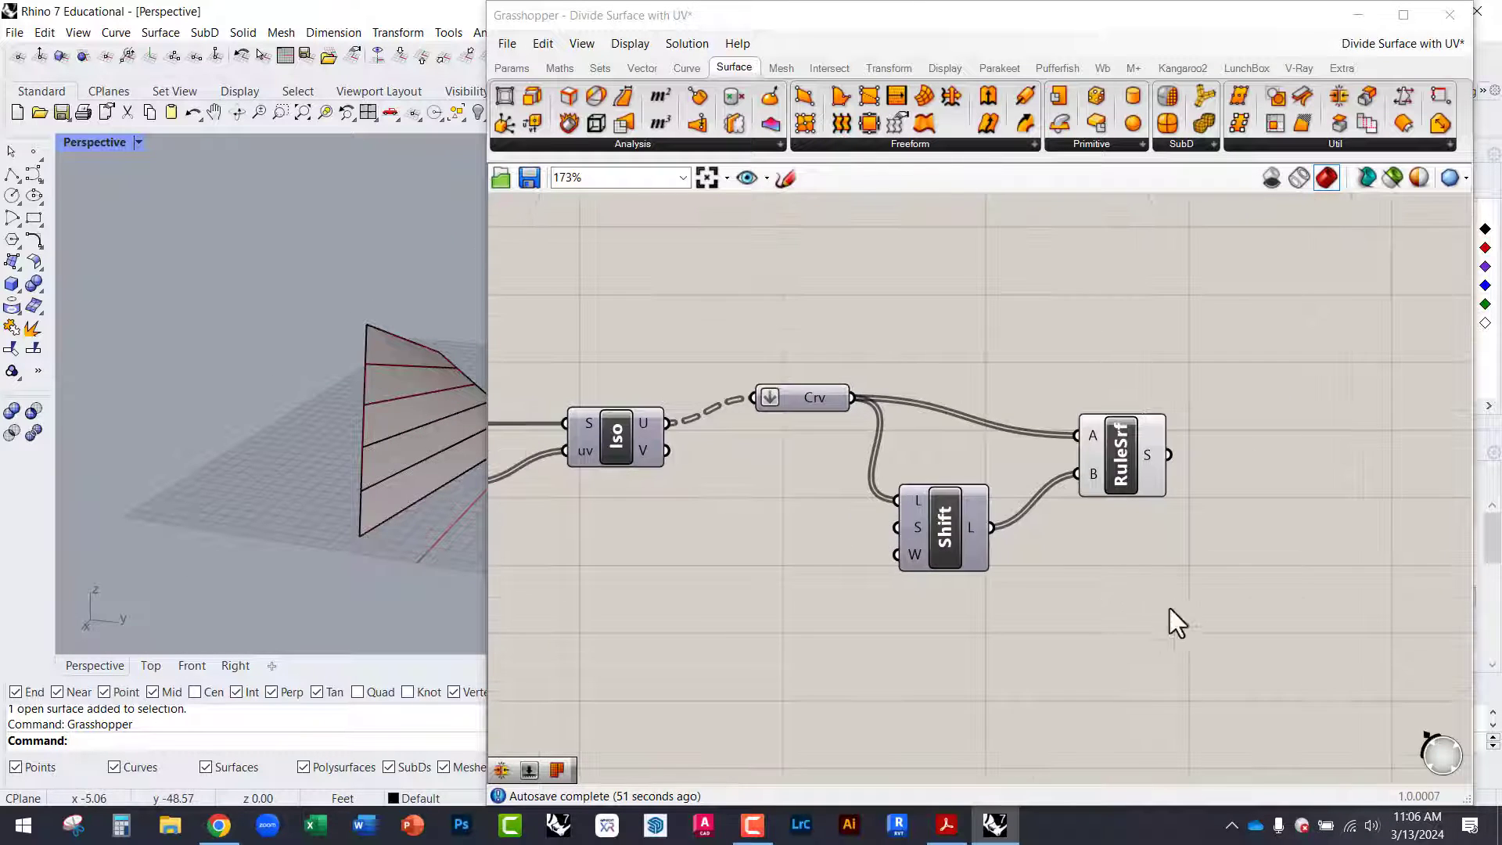
drag(1181, 610, 926, 386)
key(Delete)
Turn on the preview of the flattened Curve parameter and inspect its isocurves up close.
drag(896, 454, 841, 401)
right_click(825, 305)
click(856, 313)
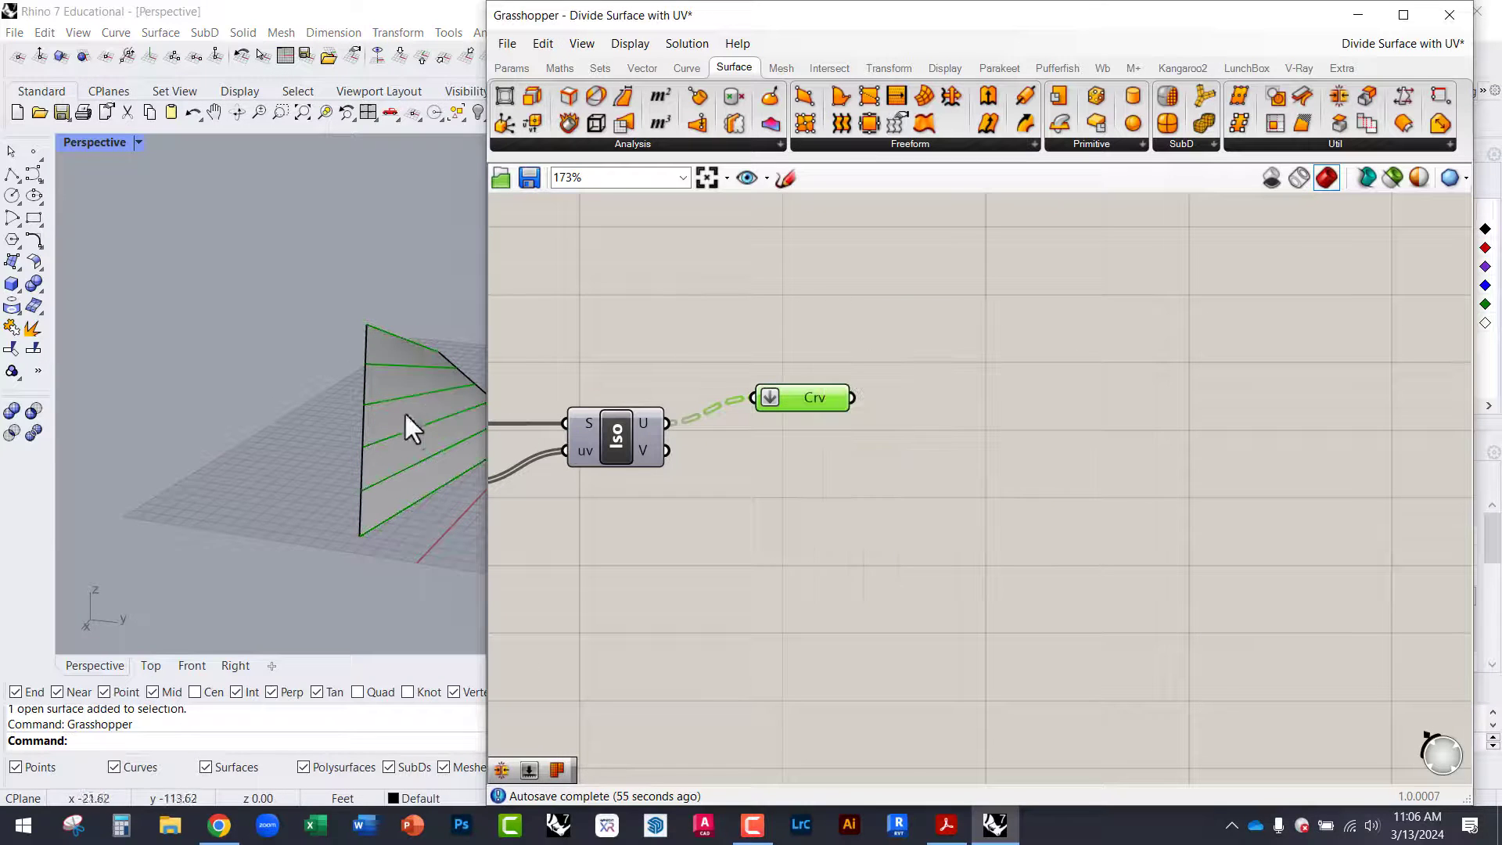
scroll(349, 470, up, 5)
scroll(463, 442, up, 6)
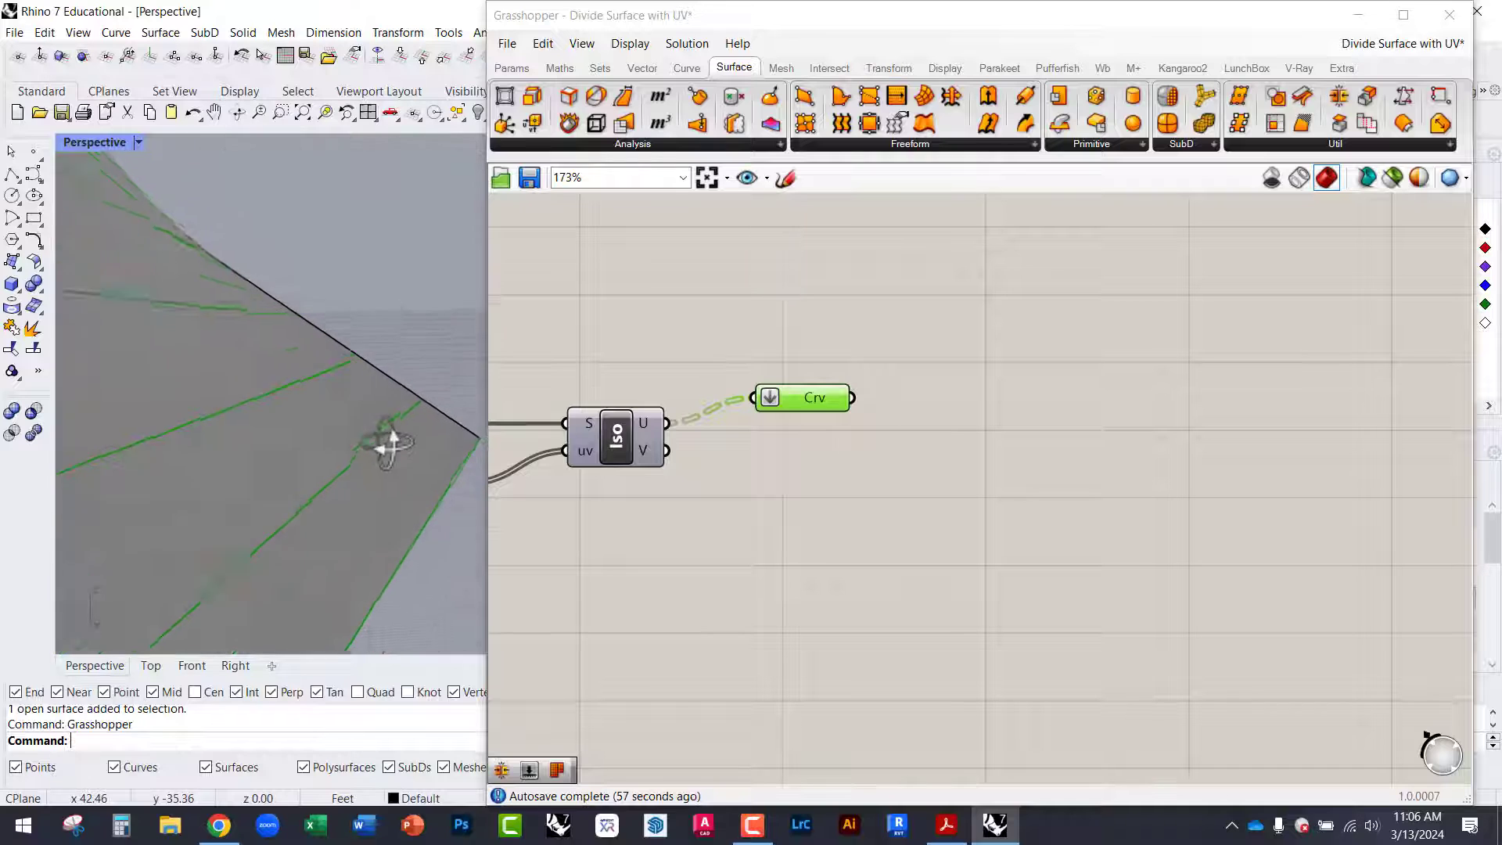
Add an Extrude component and connect the flattened Curve parameter to its Base input.
scroll(357, 411, down, 5)
click(882, 501)
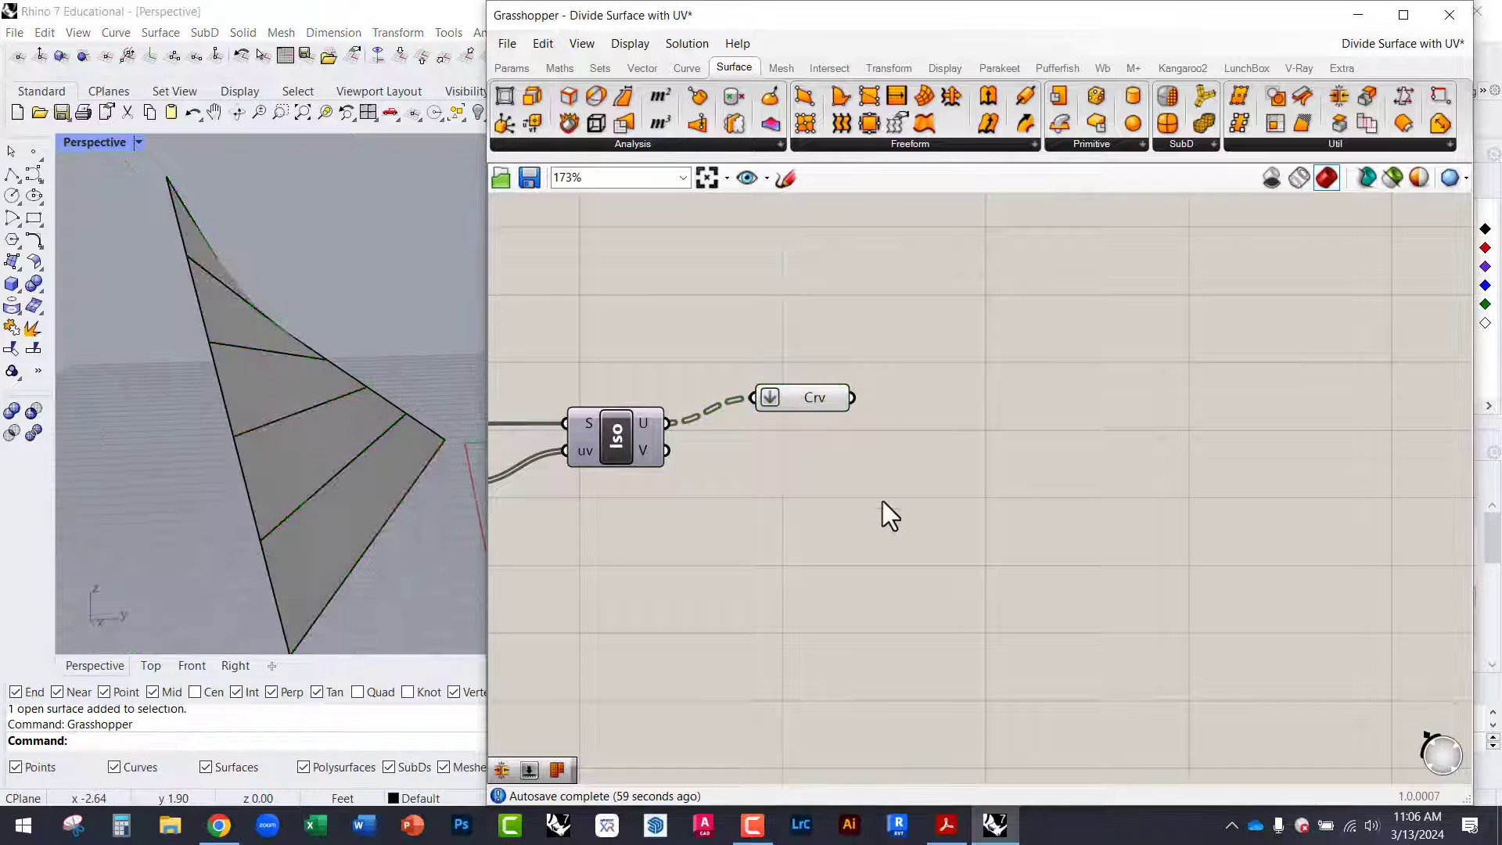
drag(771, 403, 790, 413)
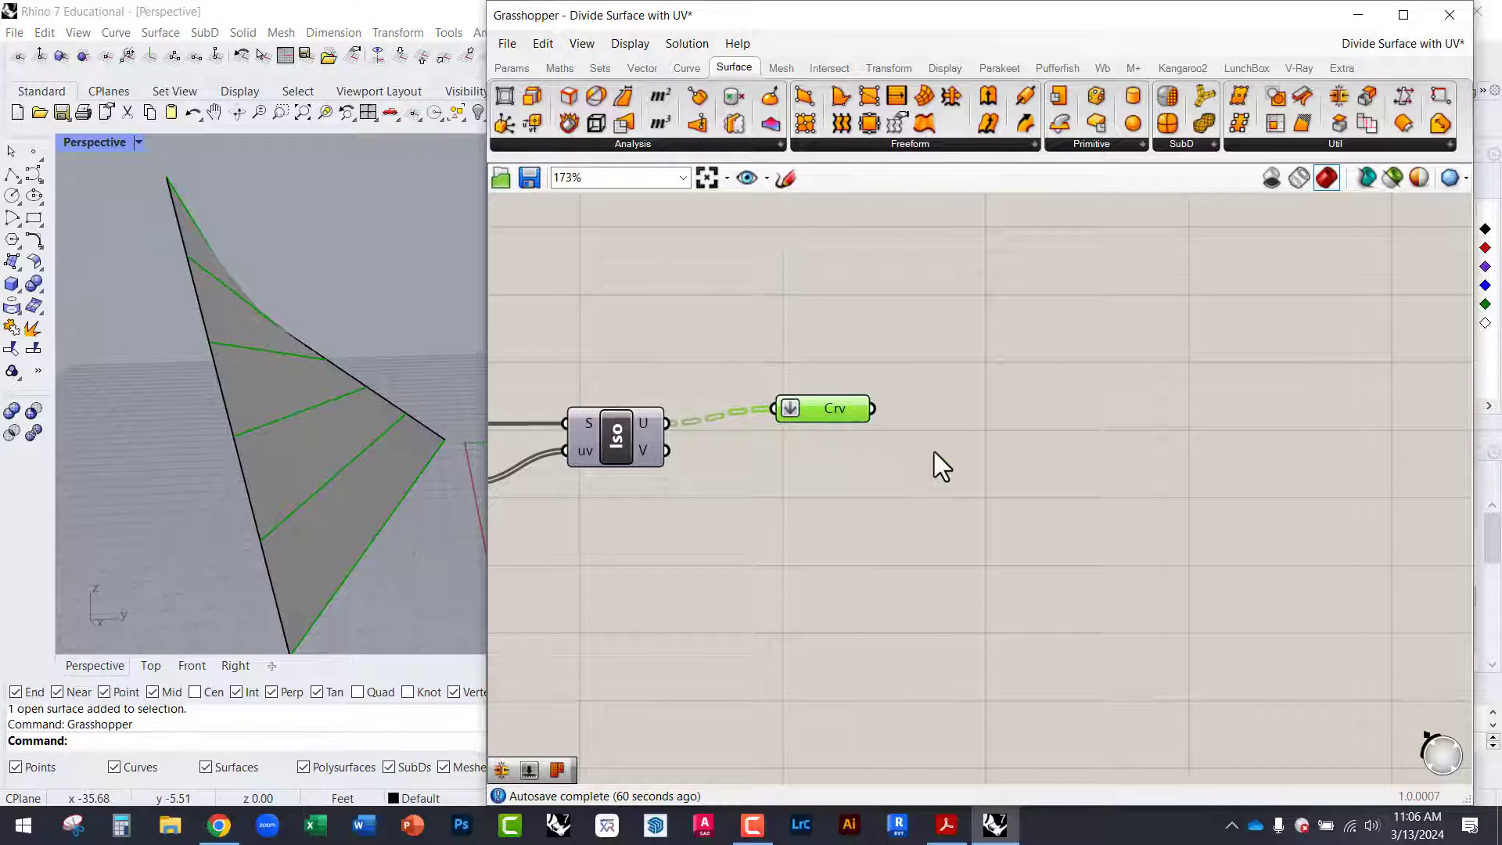
click(967, 467)
double_click(966, 466)
text(extrude)
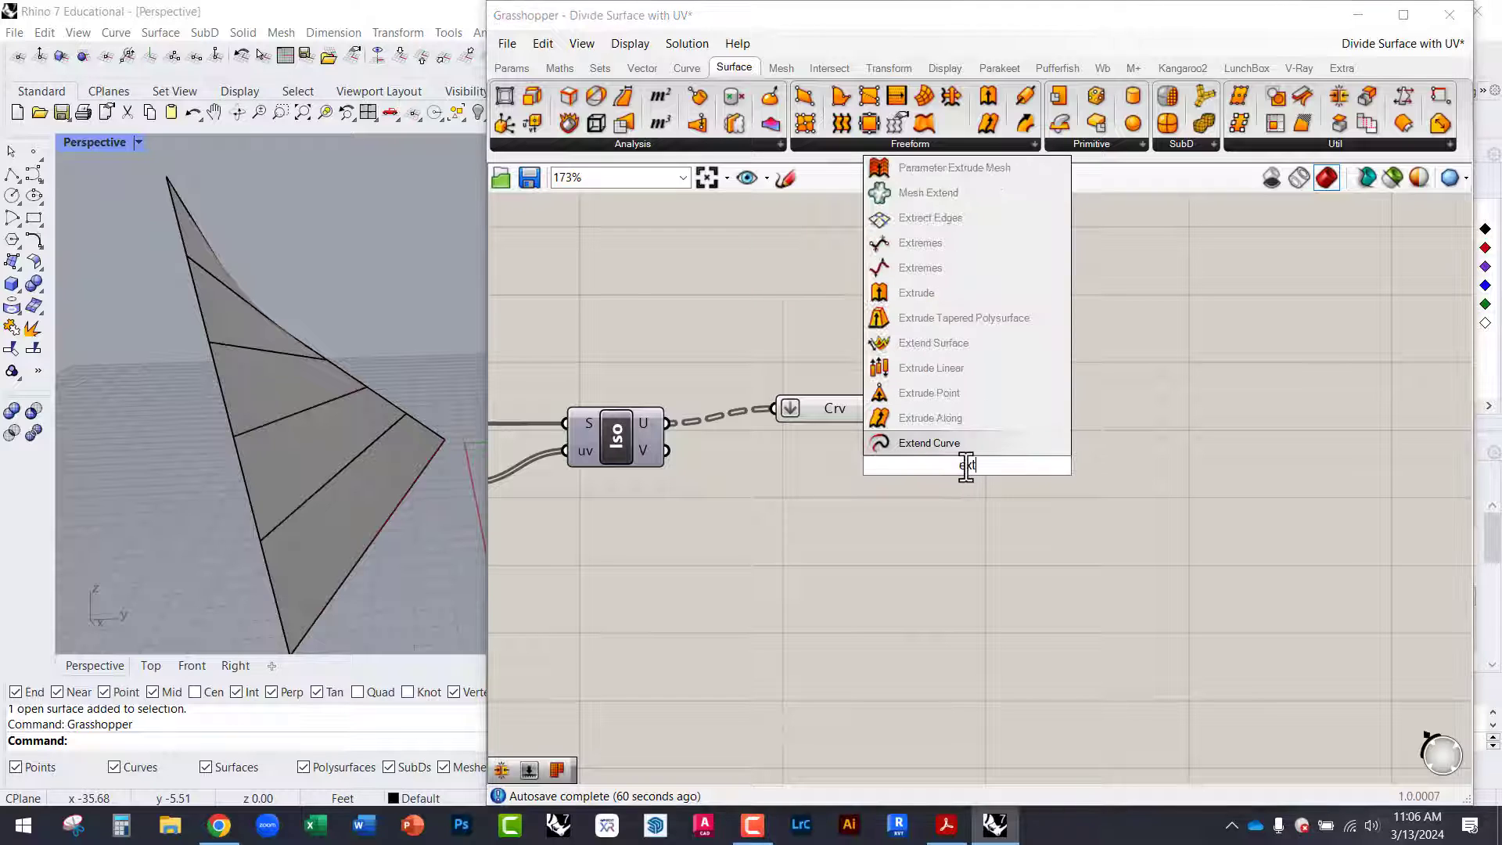
click(940, 446)
drag(922, 451, 872, 407)
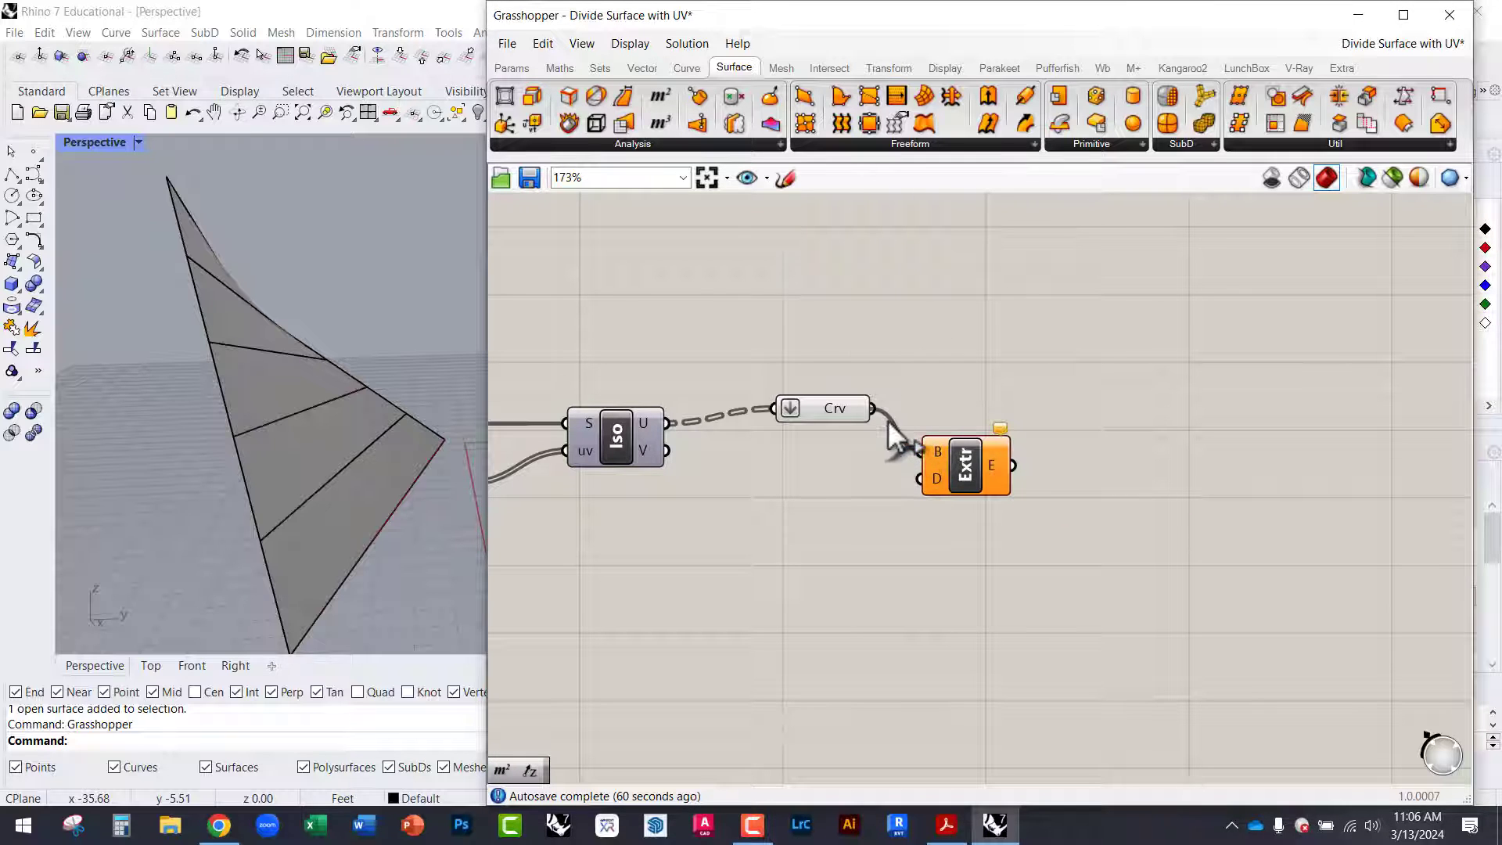
drag(936, 453, 948, 430)
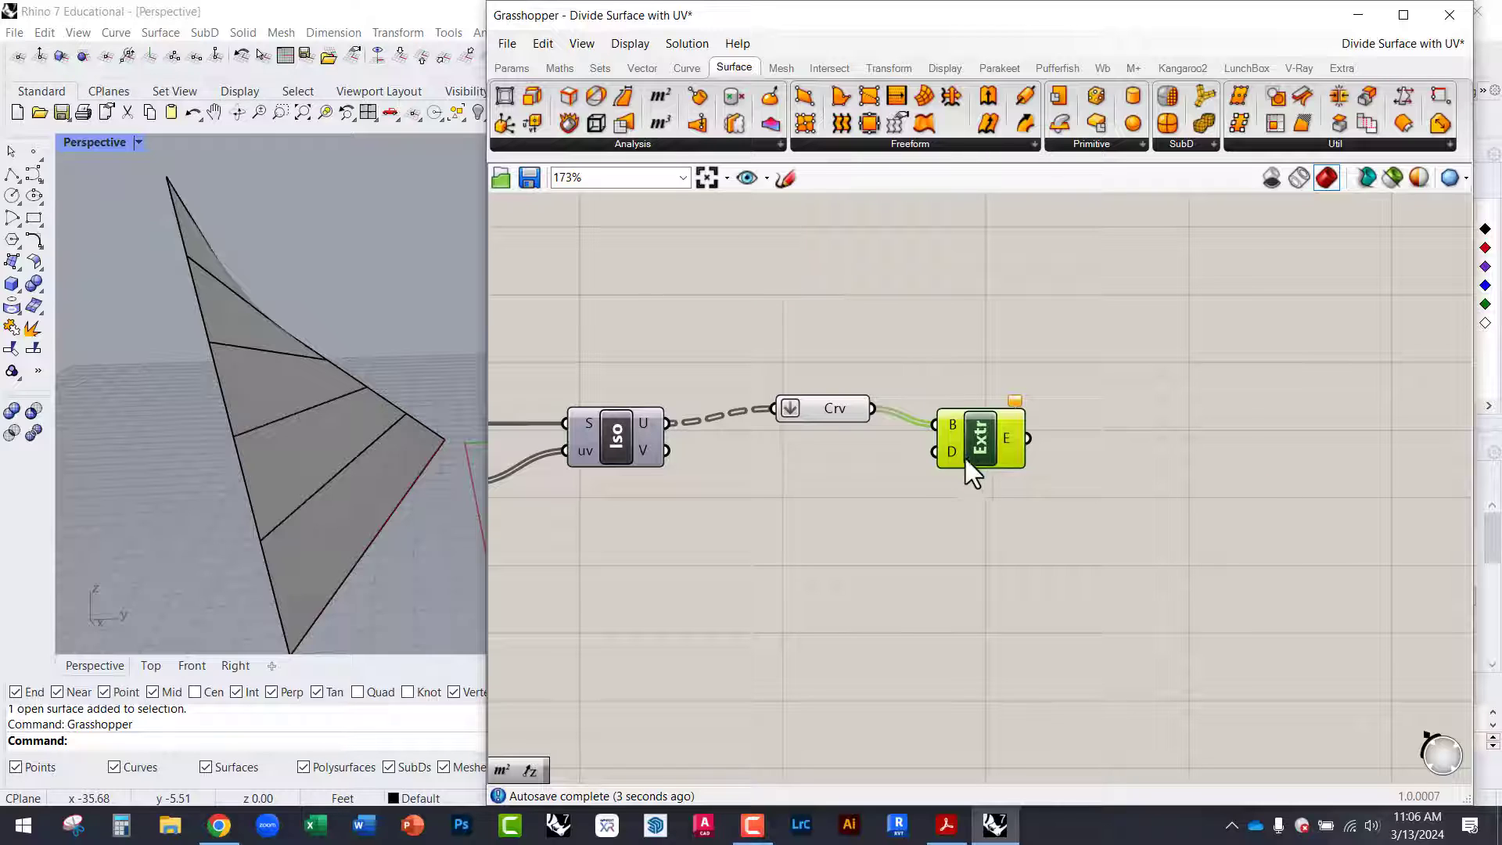
drag(967, 460, 1011, 444)
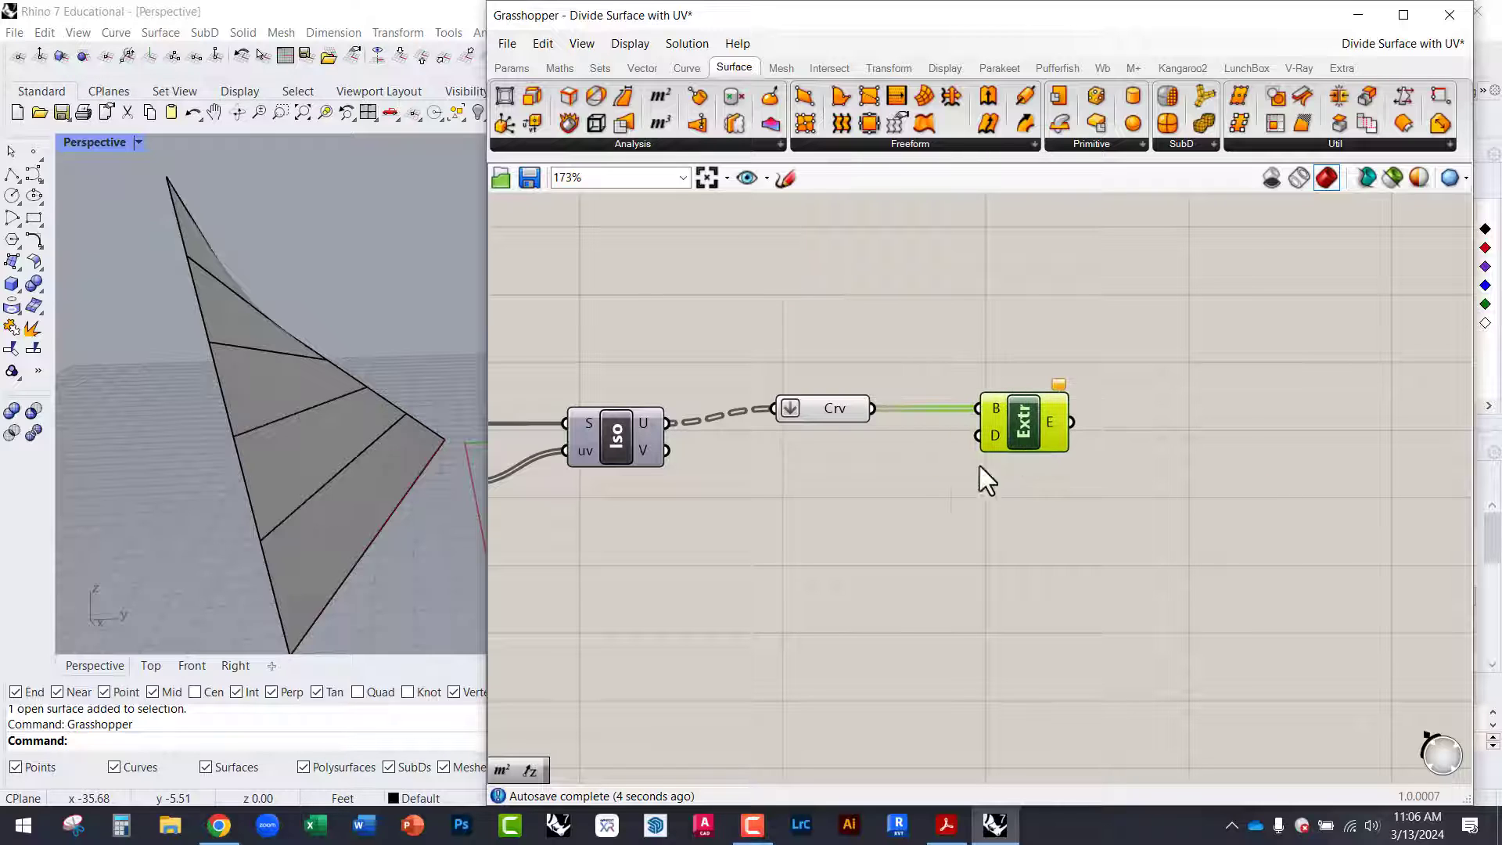
Add a Unit Z vector and connect it to the Direction input of the Extrude component.
double_click(853, 485)
text(z)
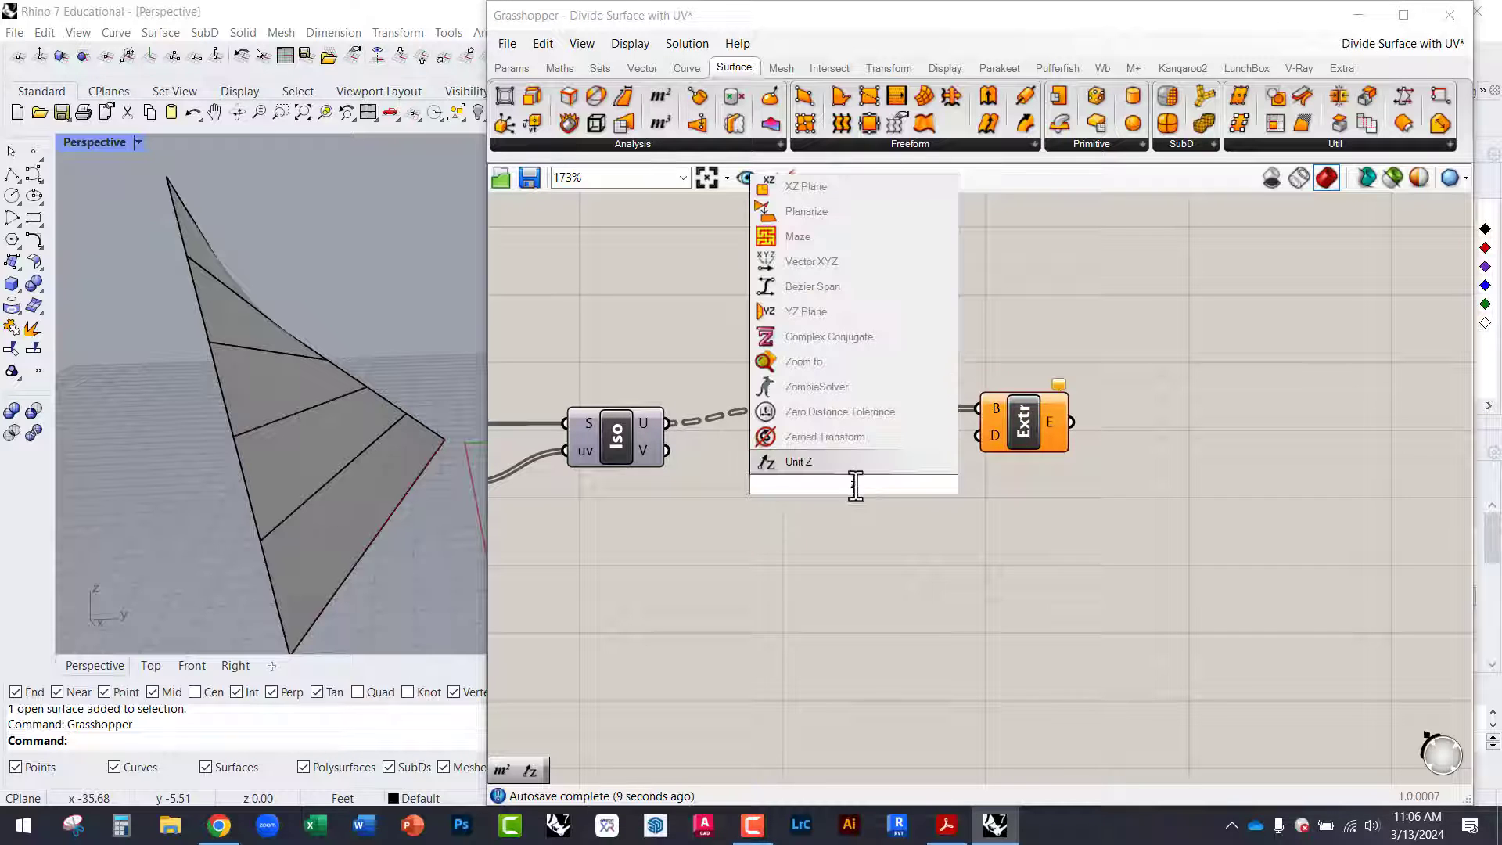
click(820, 463)
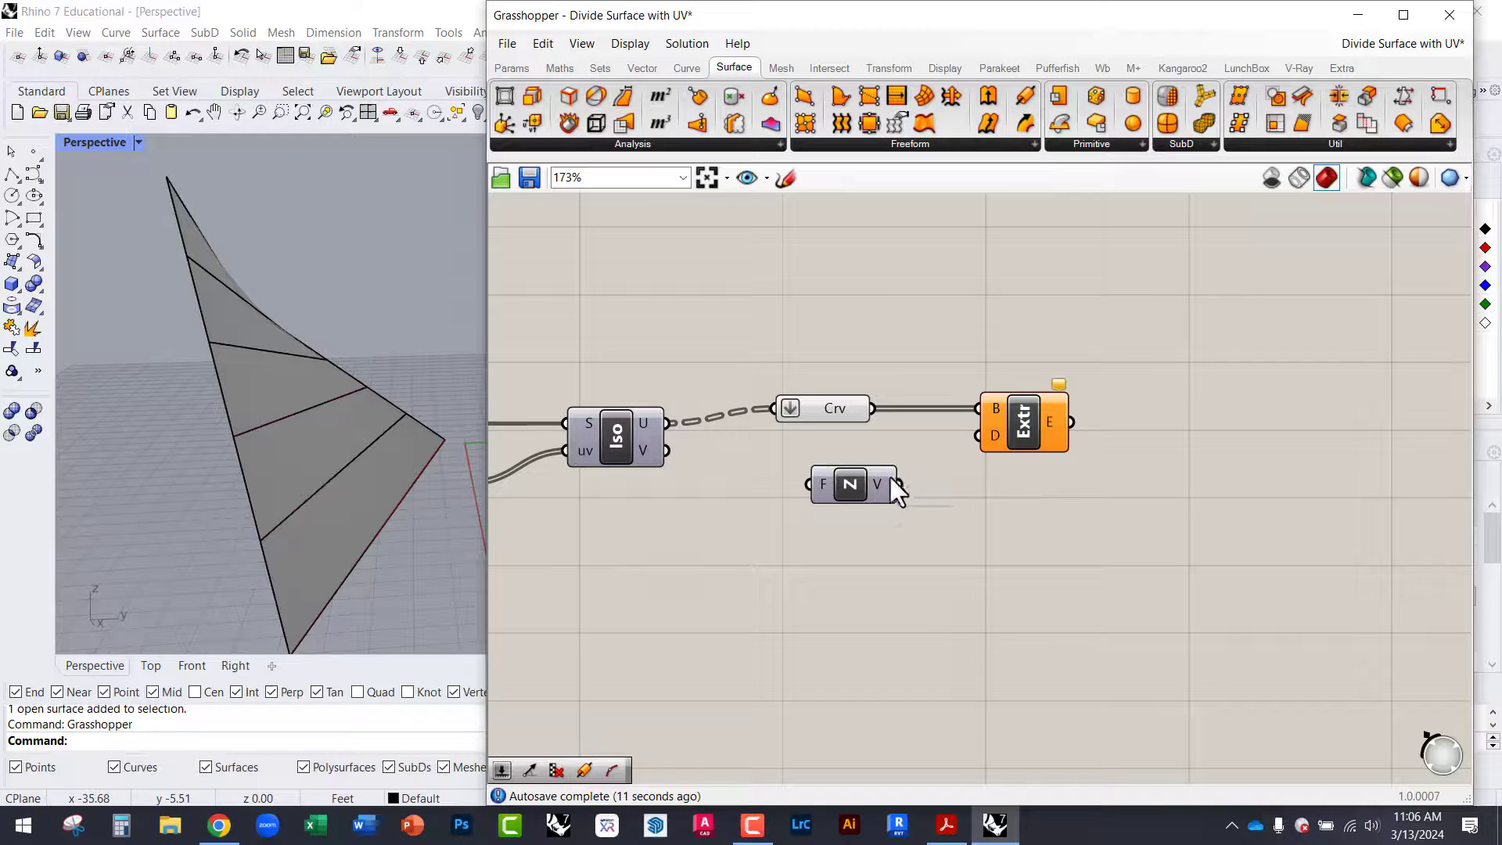
drag(899, 484, 982, 436)
drag(1009, 427, 1098, 432)
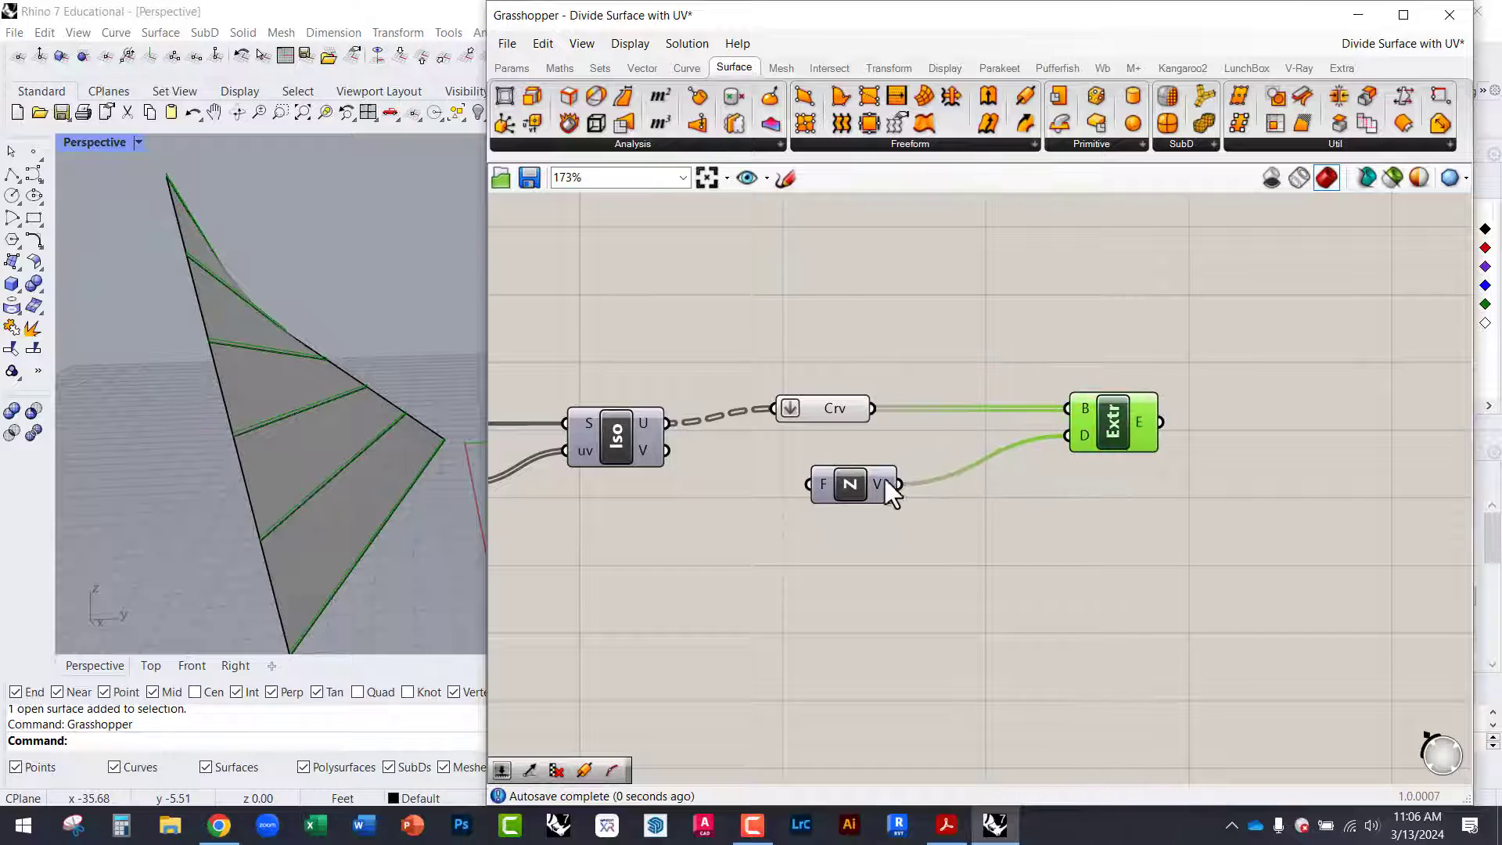
drag(885, 479, 955, 509)
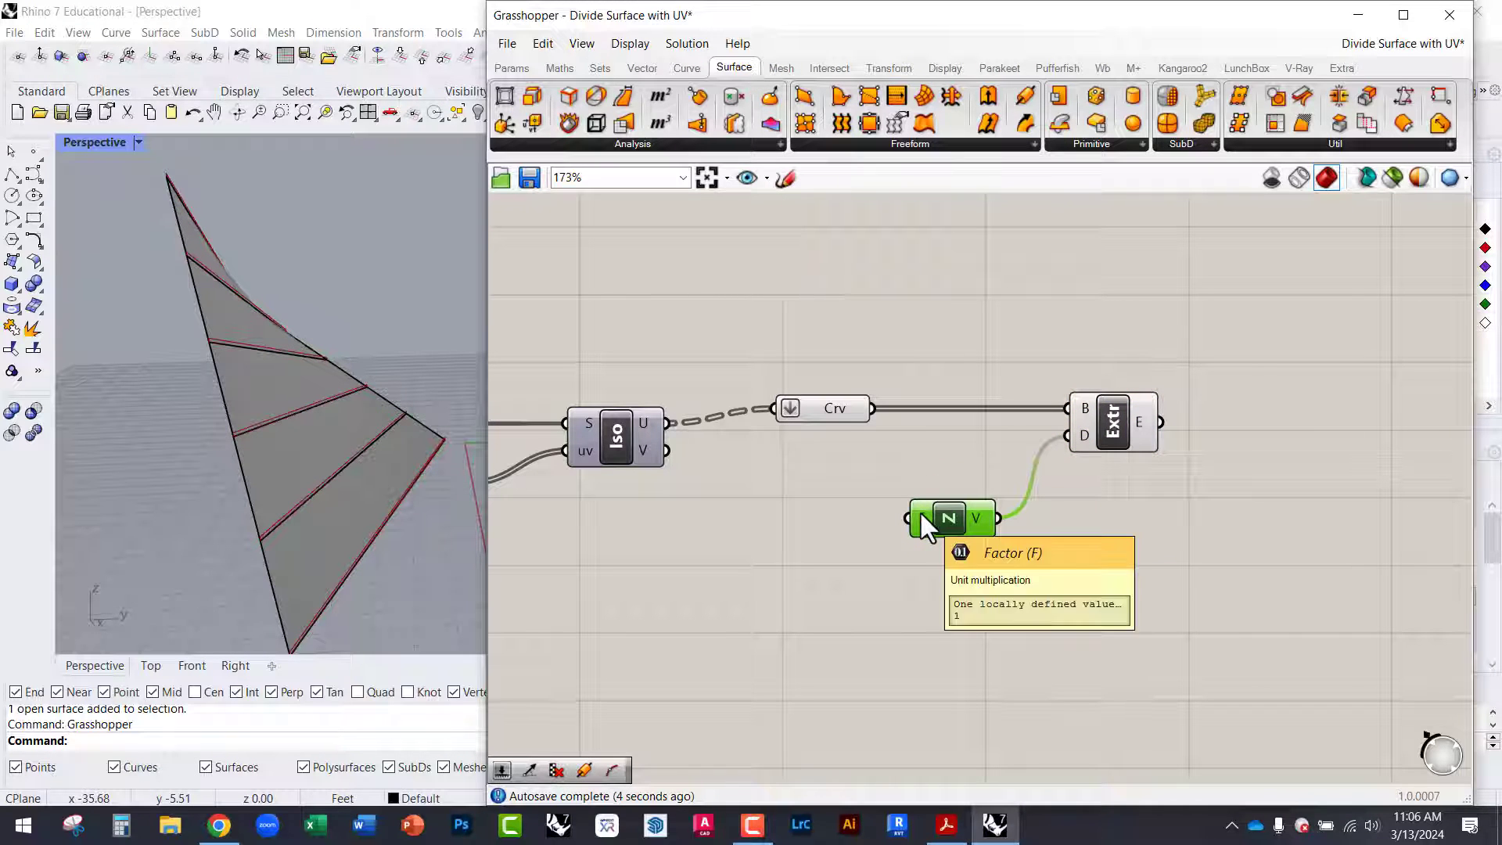
Add a number slider with the value 12 and connect it to the Factor input of Unit Z.
scroll(344, 469, up, 5)
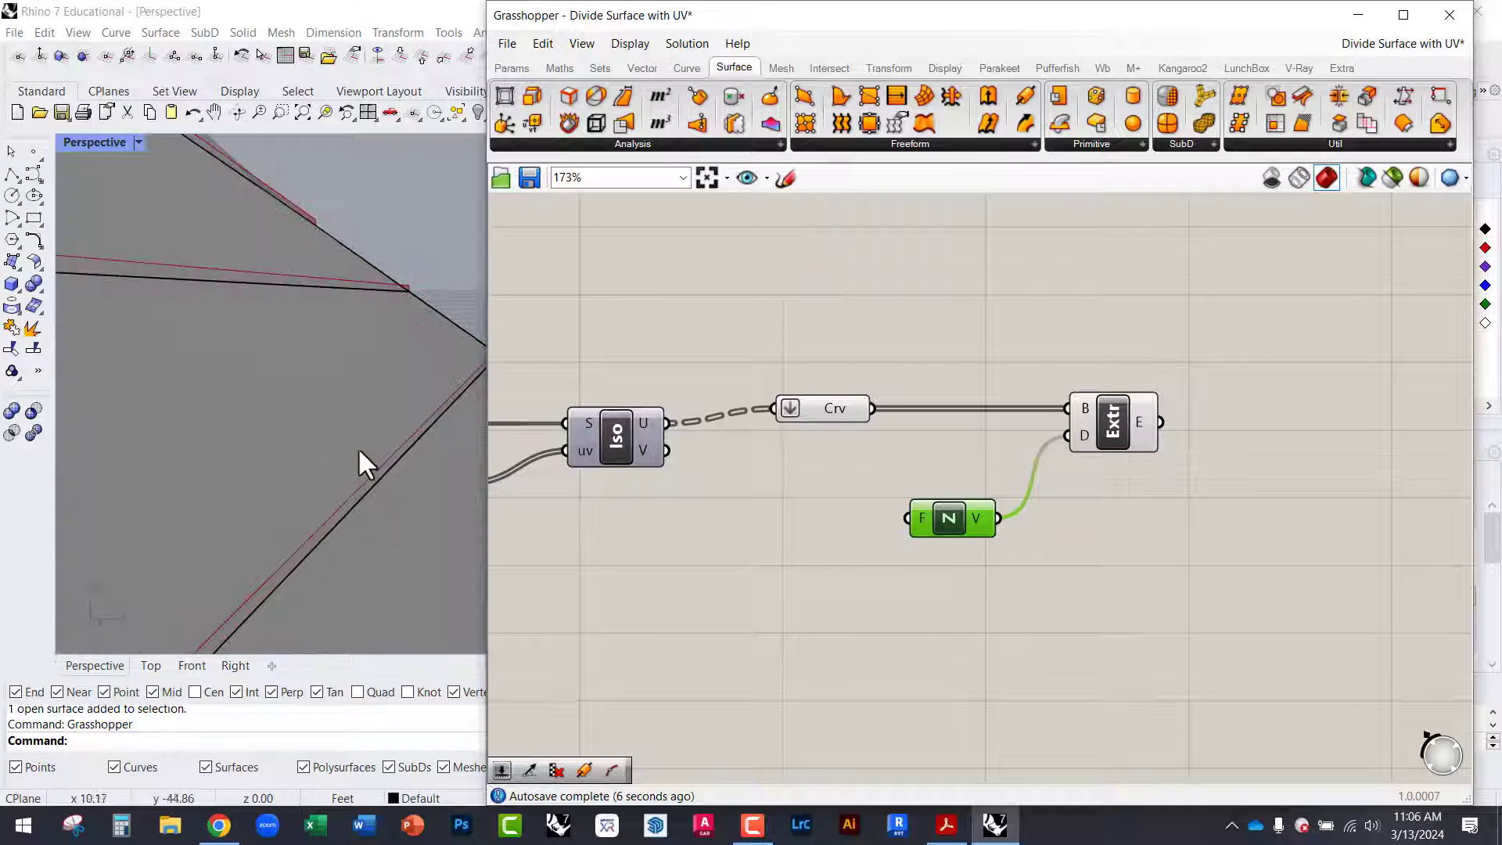
scroll(352, 453, down, 4)
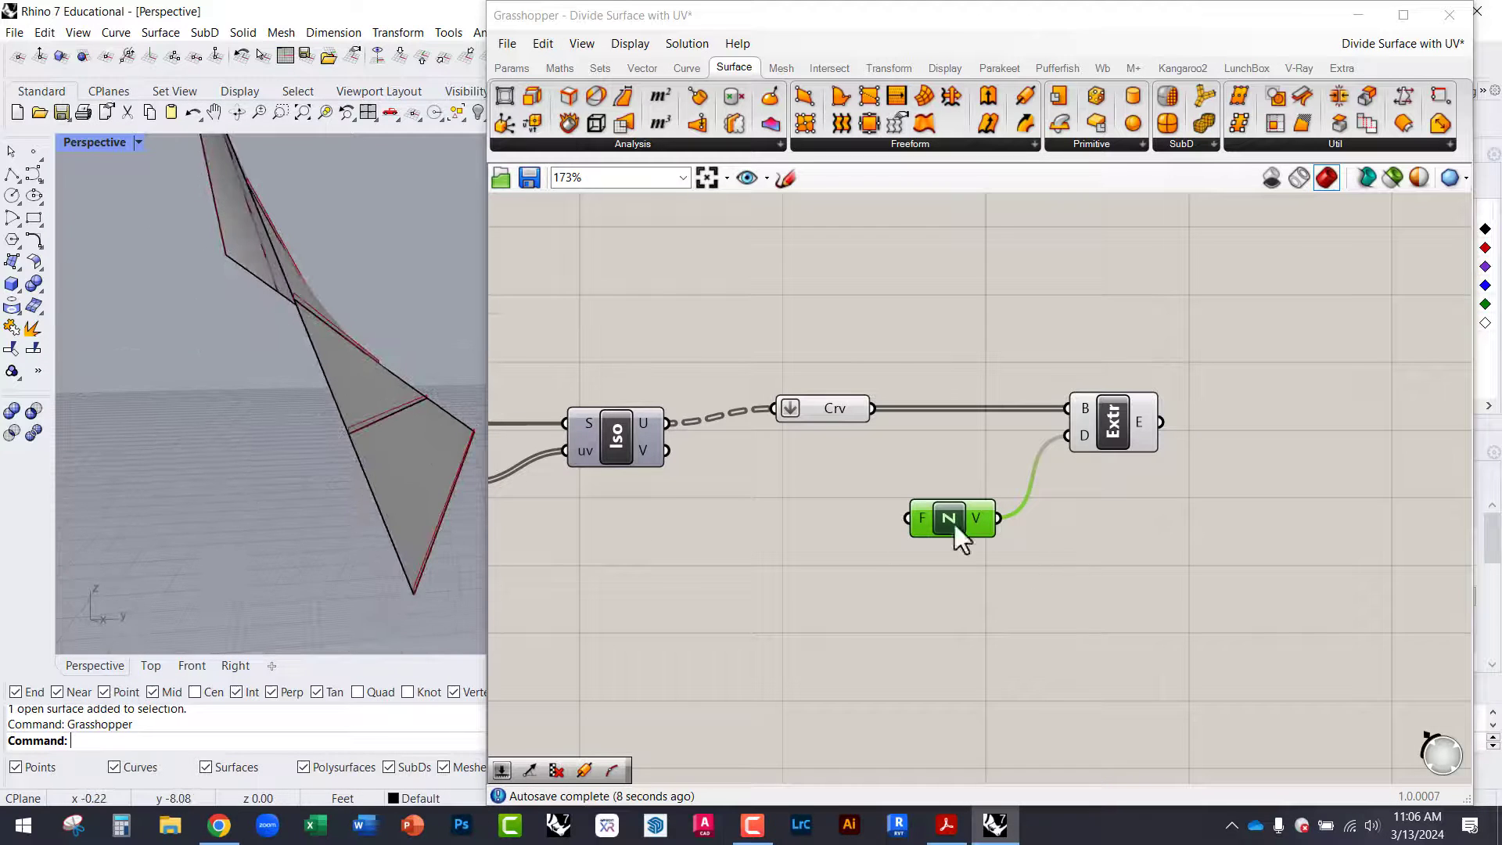
scroll(336, 446, up, 3)
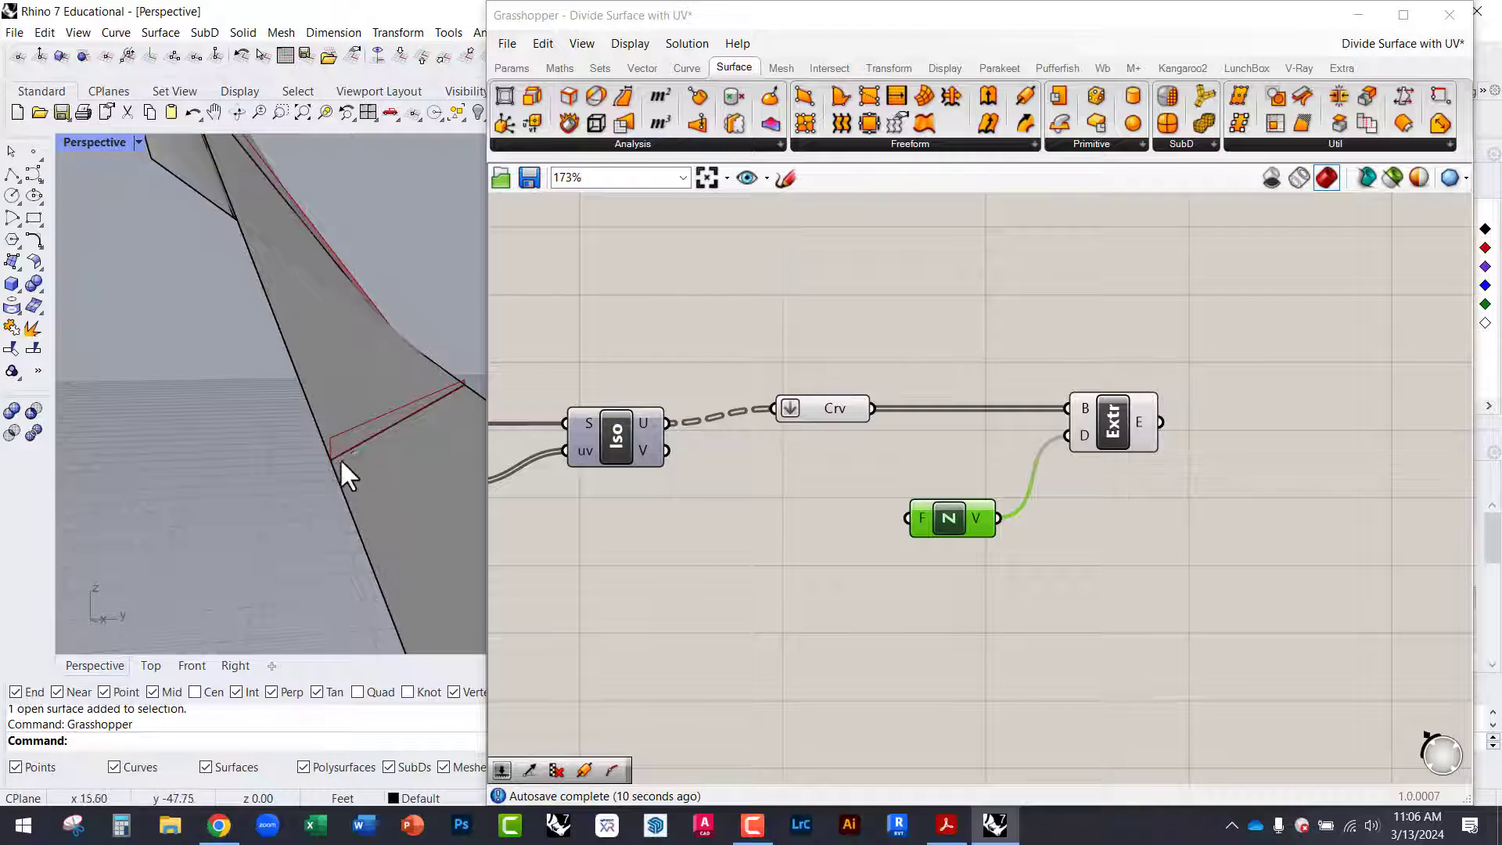
scroll(339, 458, down, 4)
mouse_move(318, 457)
right_down()
mouse_move(329, 505)
mouse_move(308, 466)
right_up()
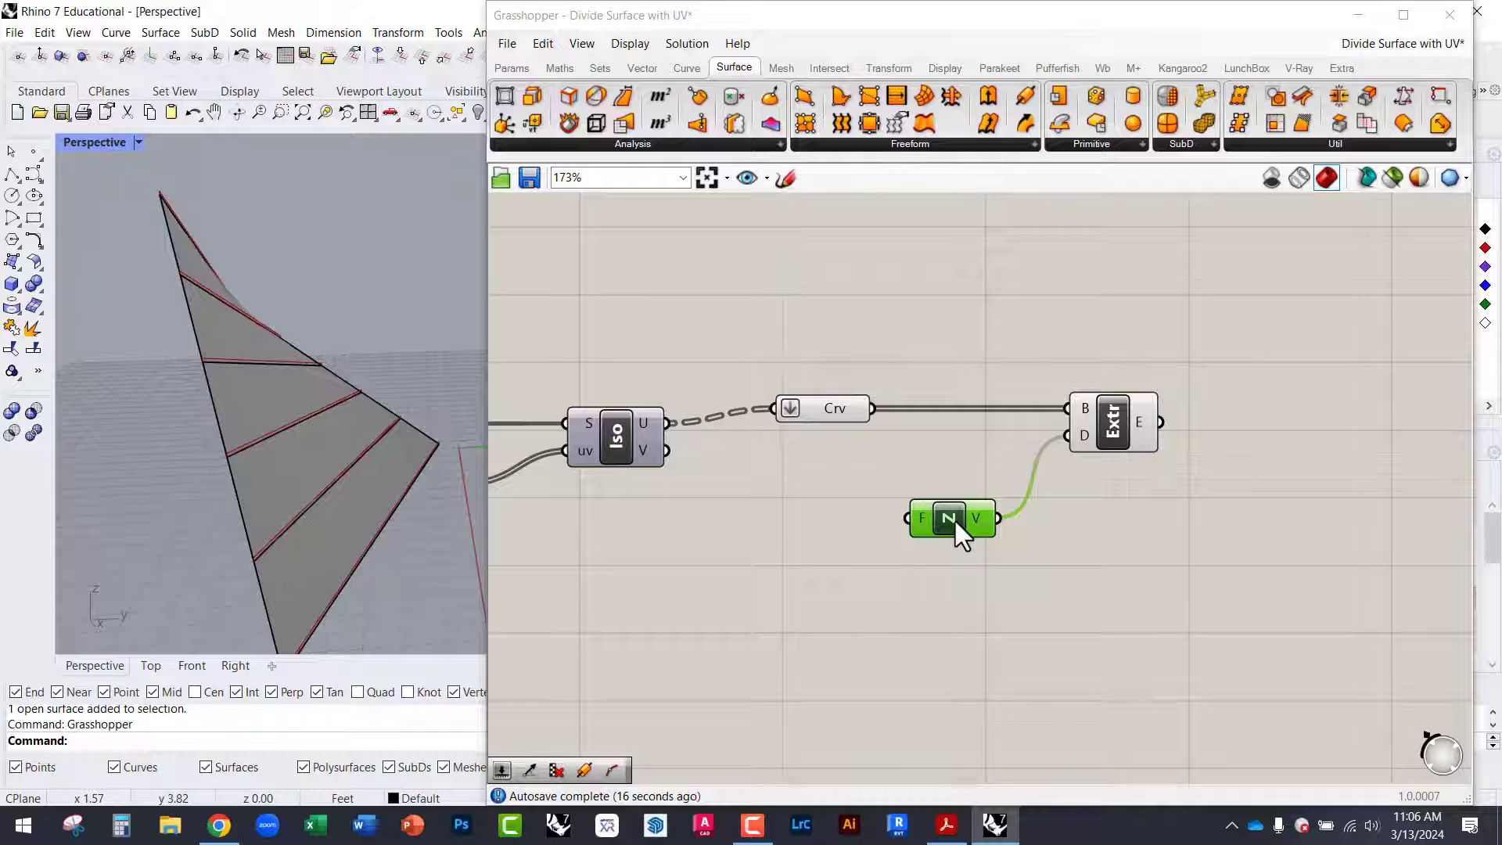
double_click(806, 536)
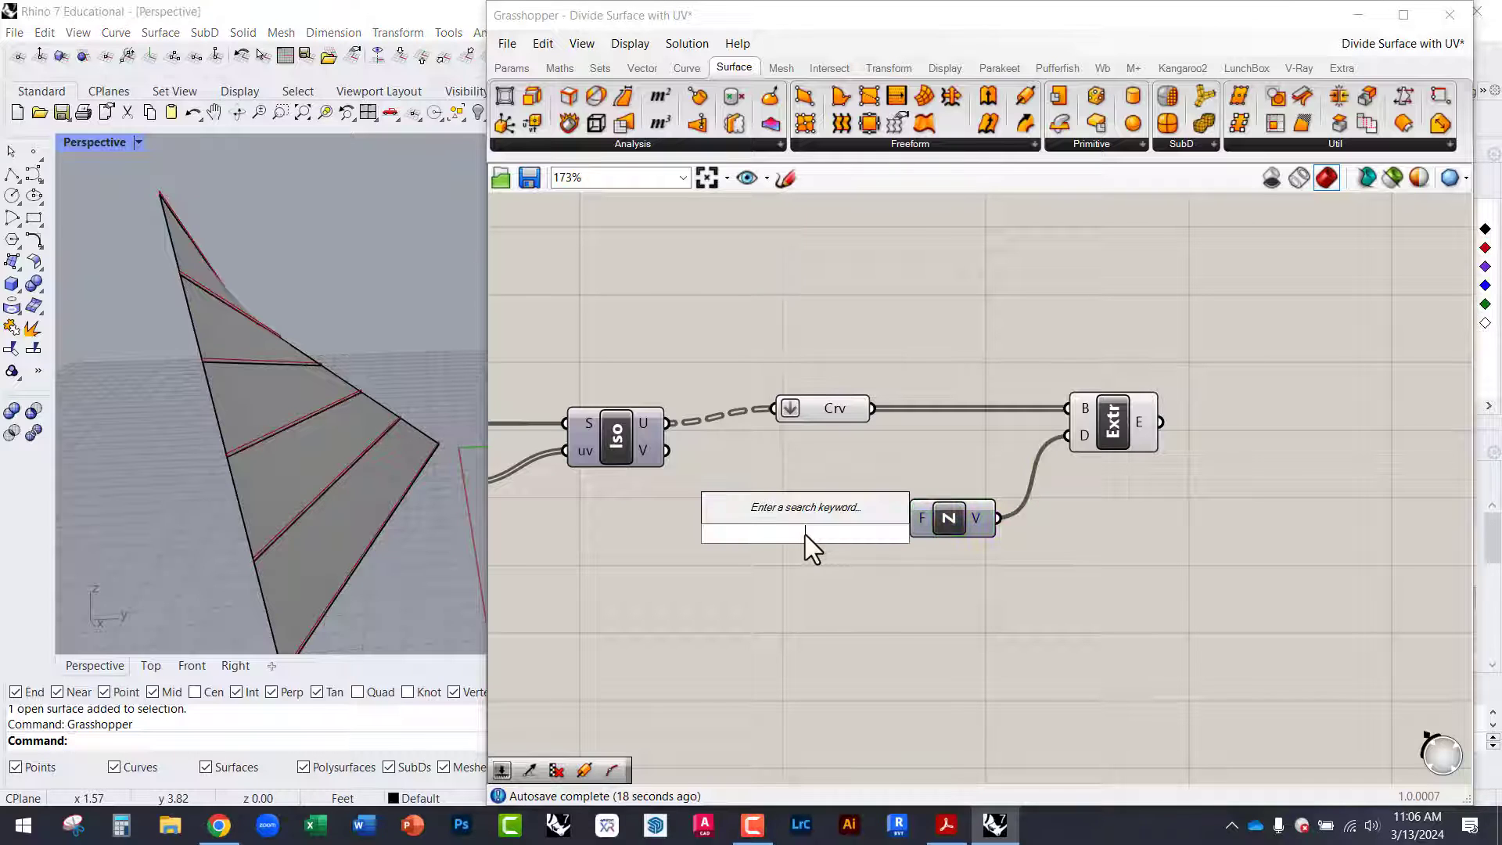
text(12)
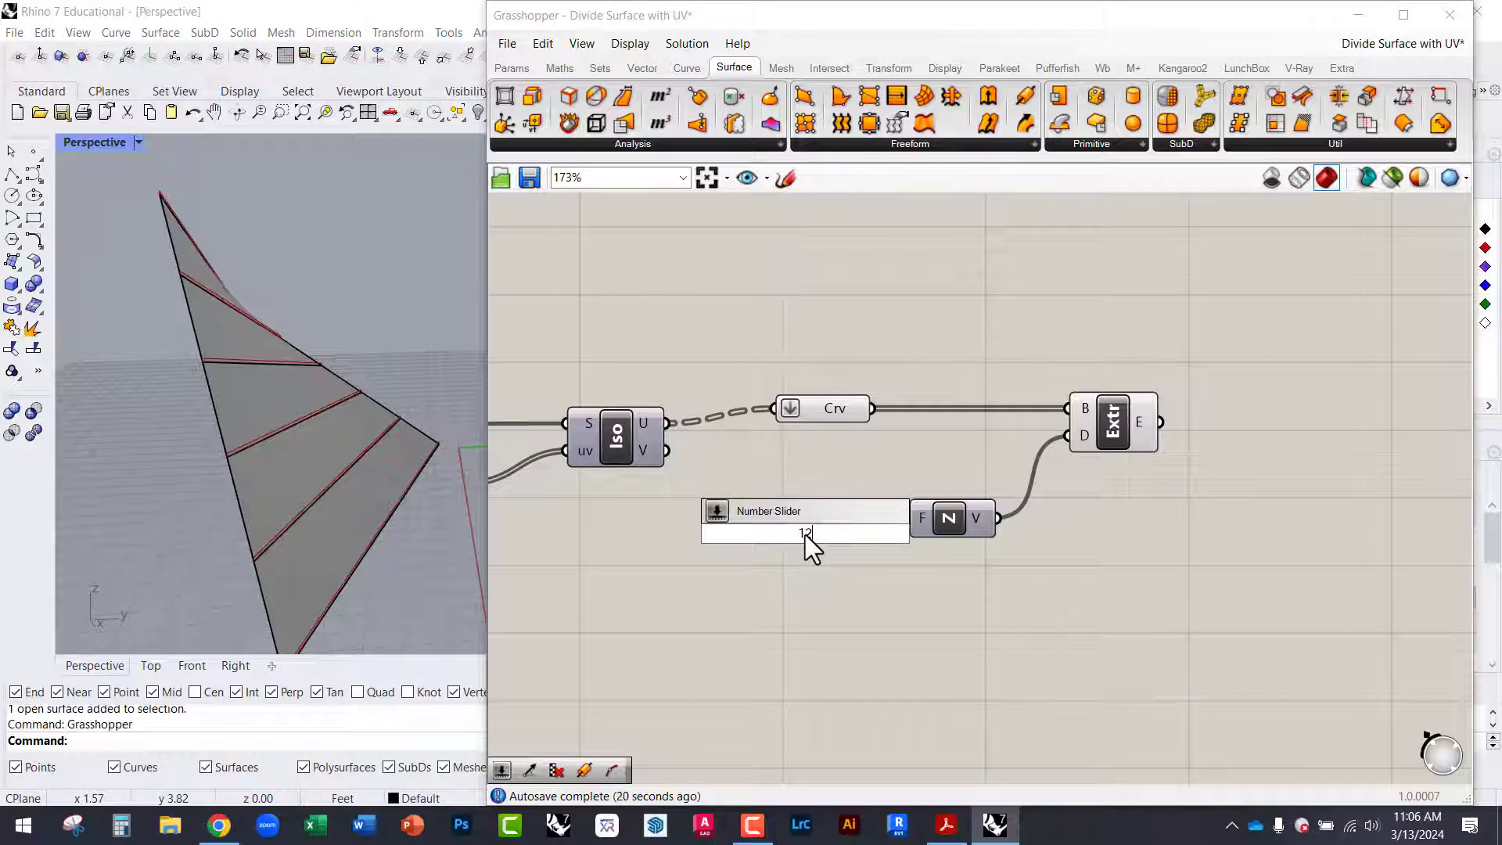
key(Return)
drag(814, 523, 908, 518)
drag(810, 557, 808, 545)
Raise the Unit Z Factor slider to 35 to make the extruded fins taller.
right_drag(461, 478, 297, 454)
scroll(729, 557, up, 3)
right_drag(329, 265, 359, 302)
right_drag(719, 476, 1012, 524)
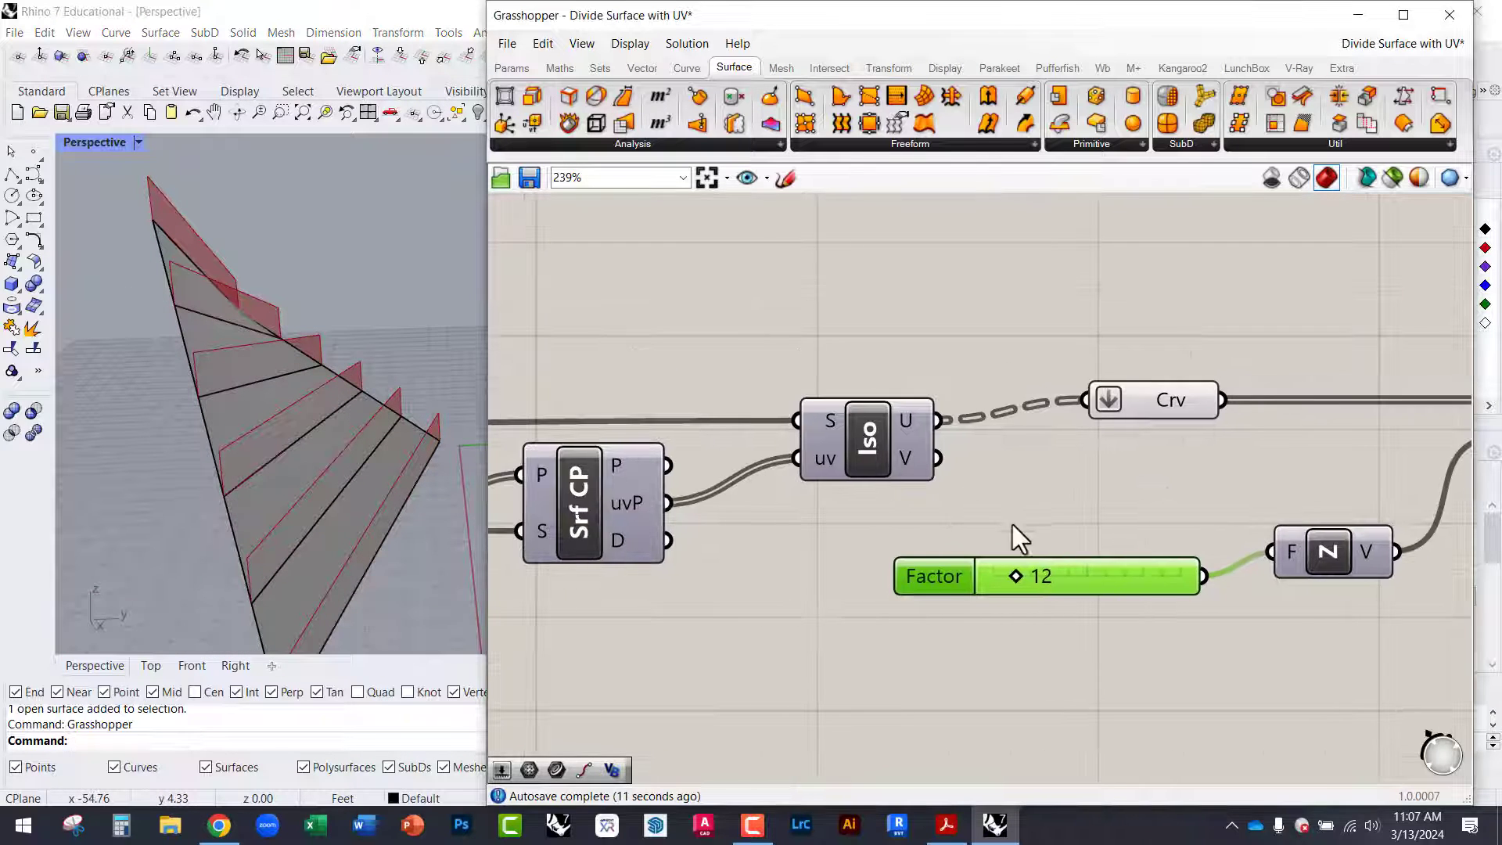
scroll(1012, 524, down, 3)
drag(1026, 555, 1053, 560)
Set the Count slider of the Divide Curve component to 15 and orbit the model to check the denser fins.
right_drag(668, 621, 1067, 587)
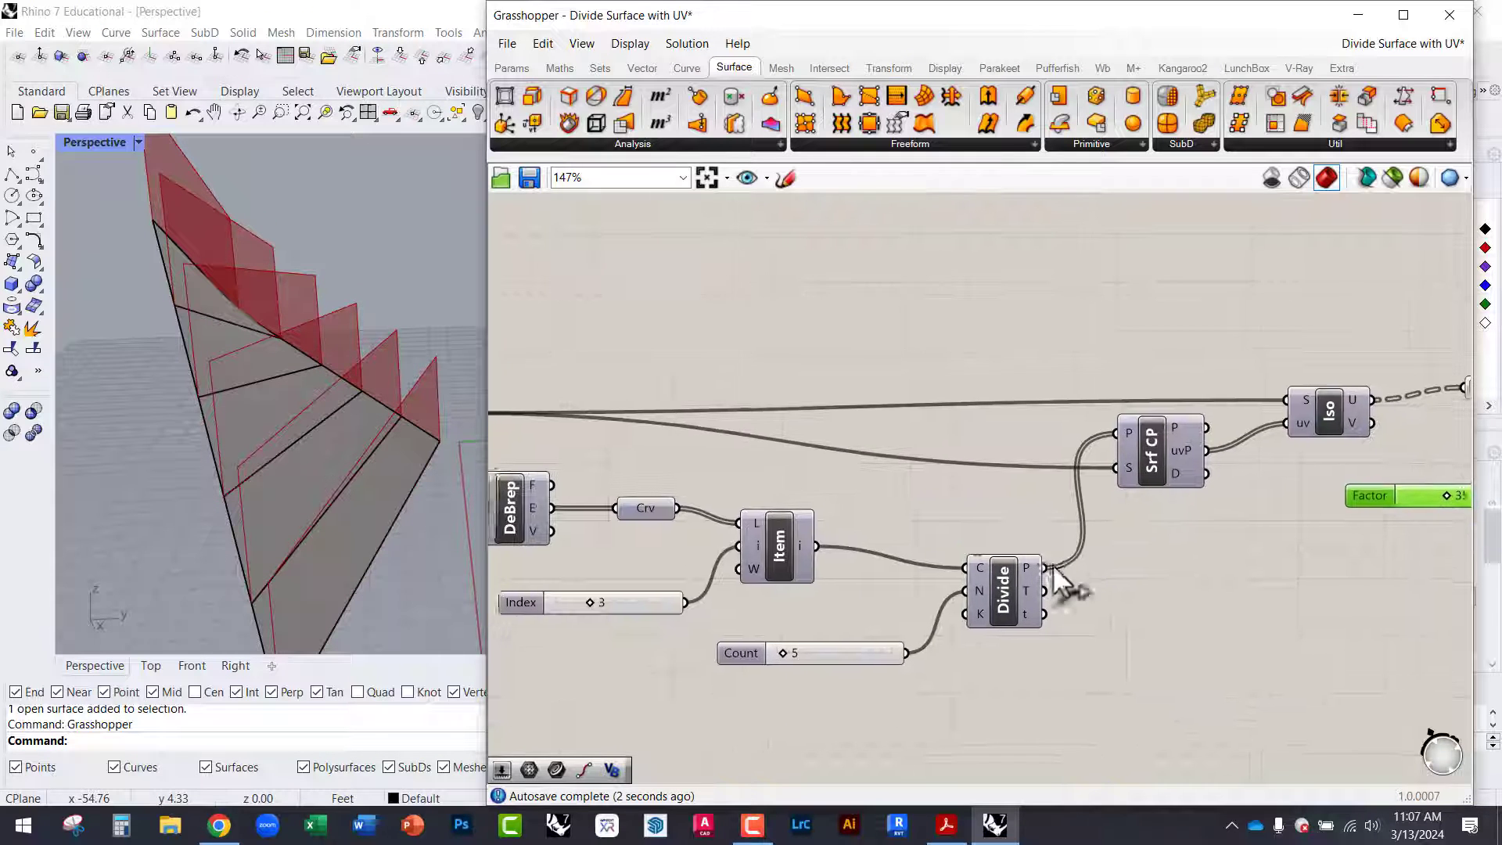
scroll(899, 649, up, 2)
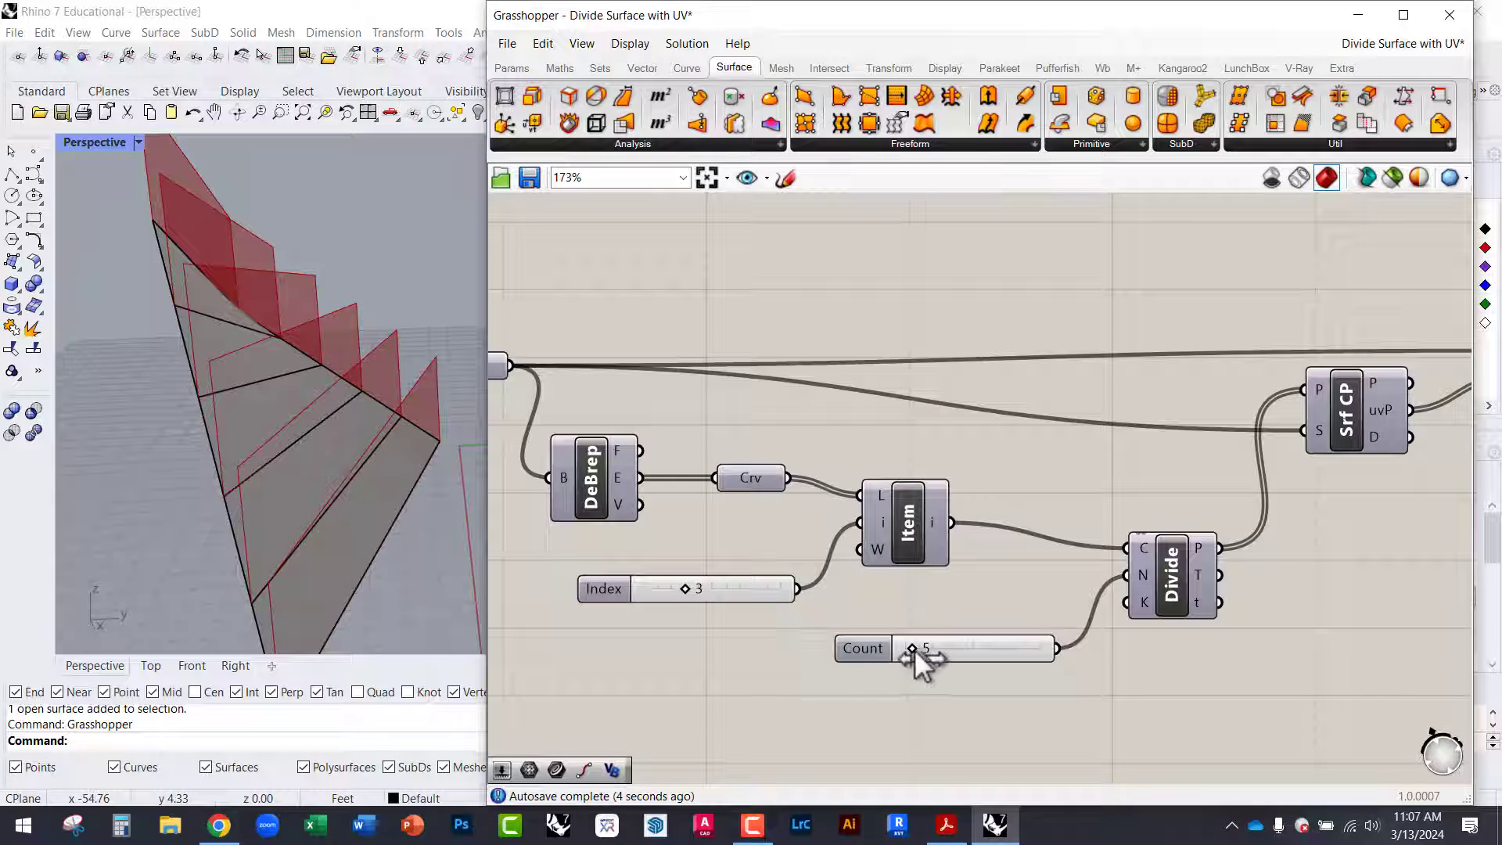
drag(914, 649, 928, 650)
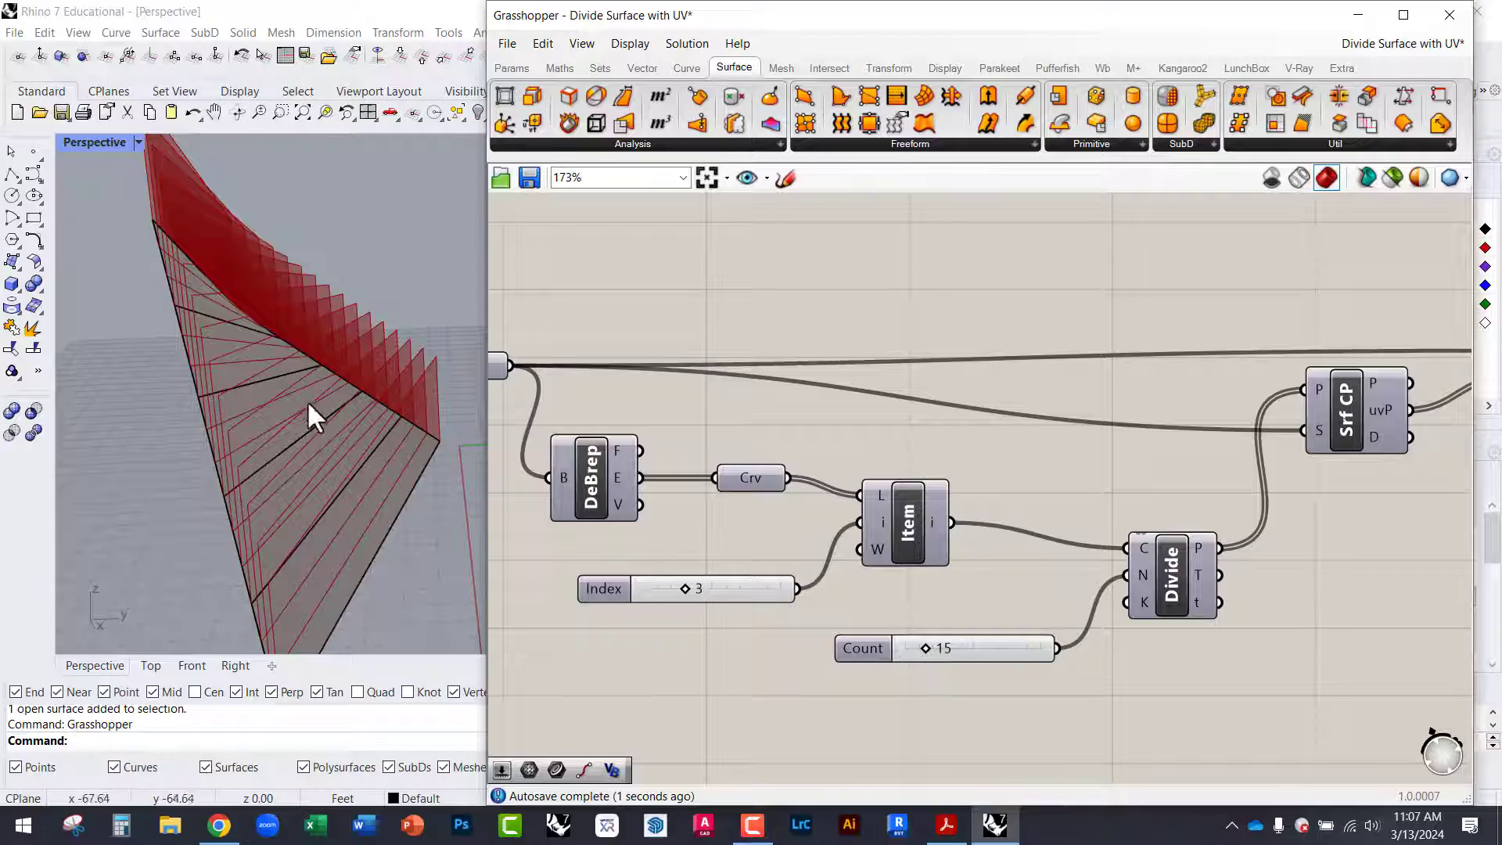
right_drag(307, 400, 376, 432)
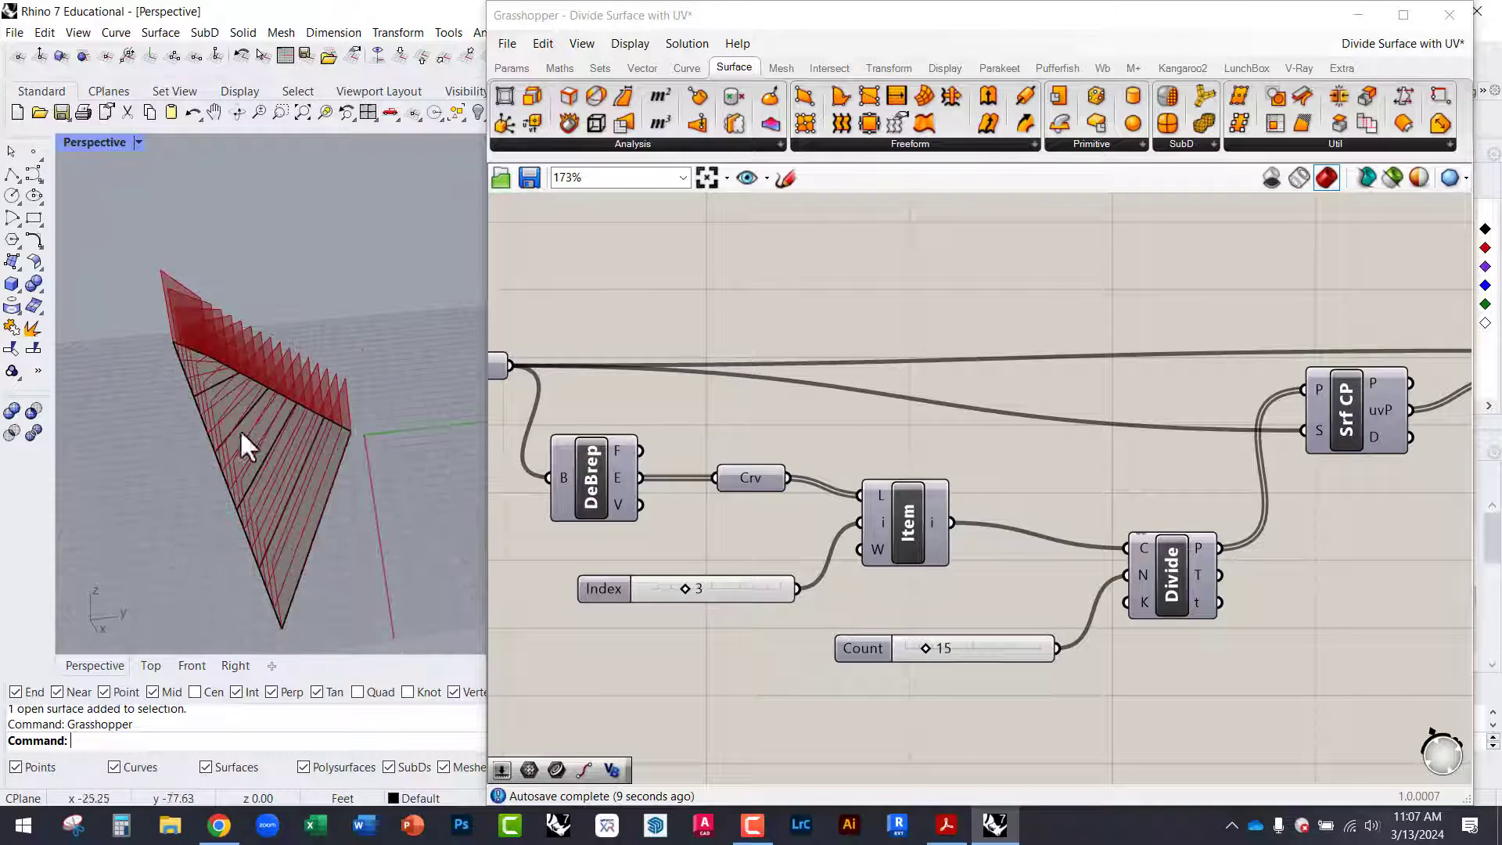
scroll(343, 426, up, 3)
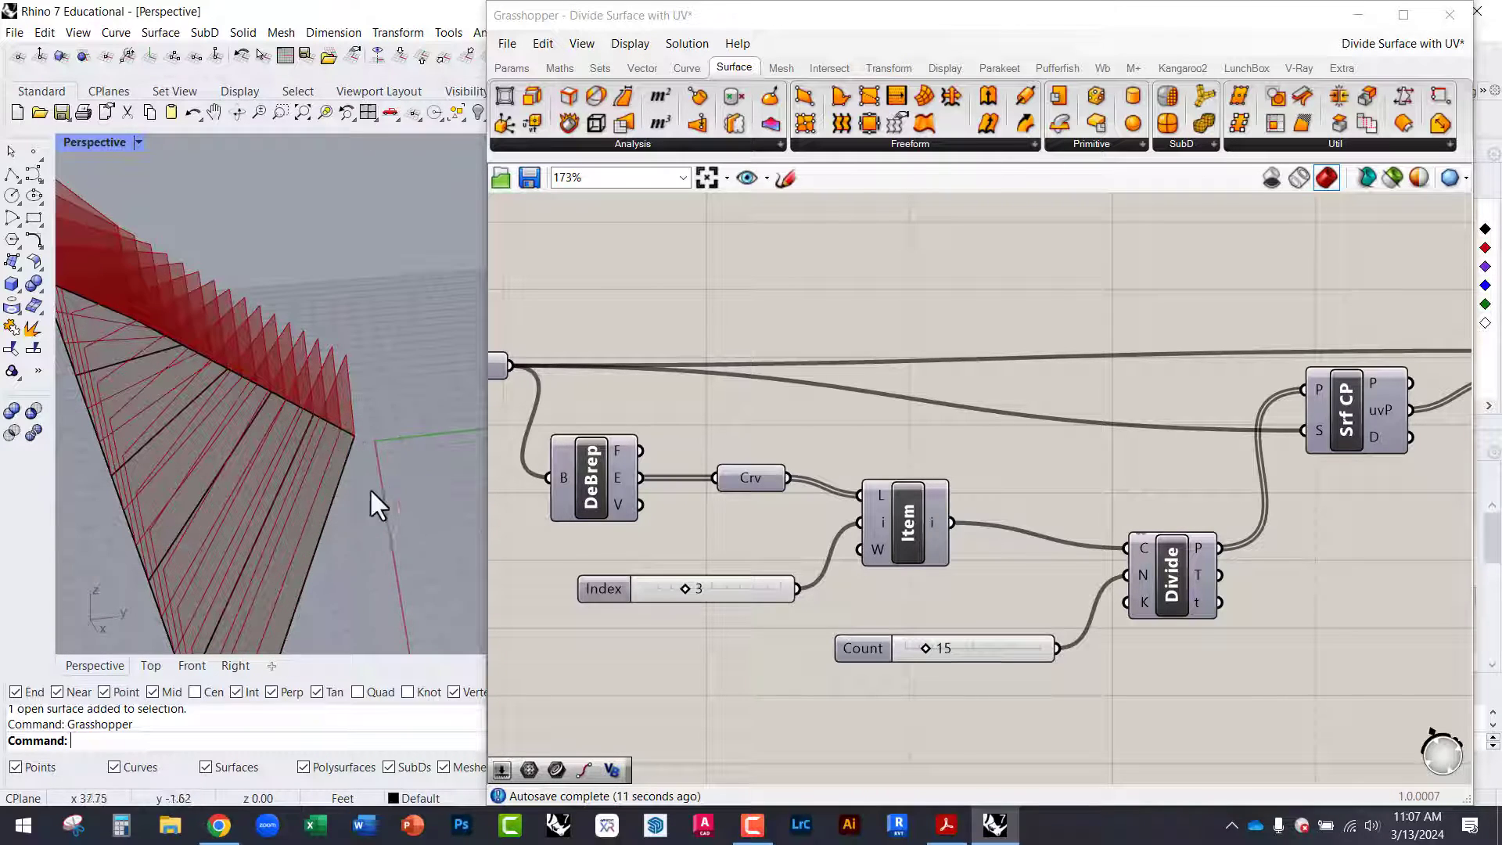
right_drag(369, 487, 244, 479)
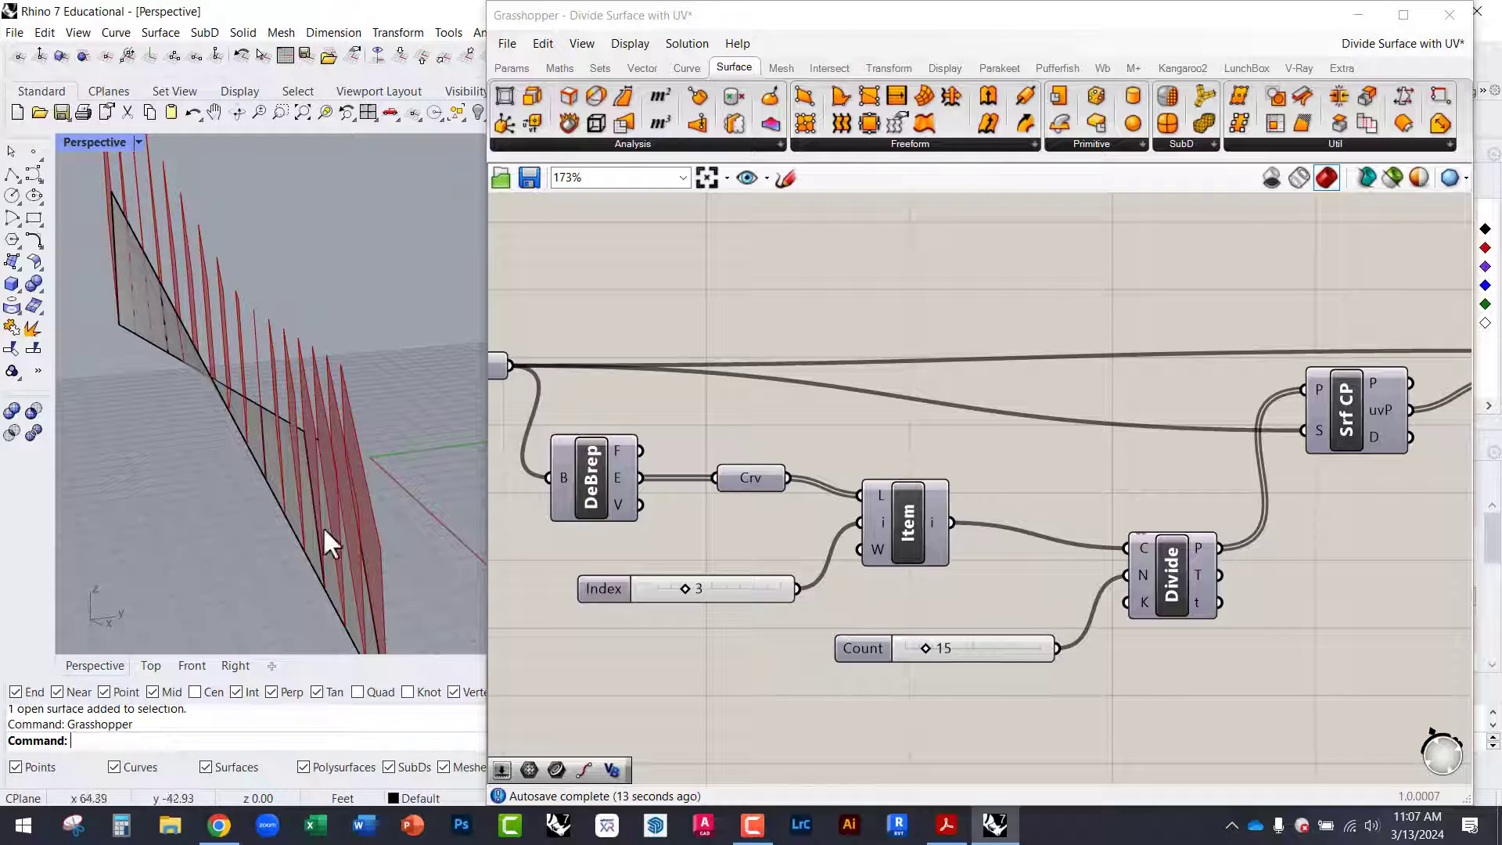
right_drag(235, 423, 235, 500)
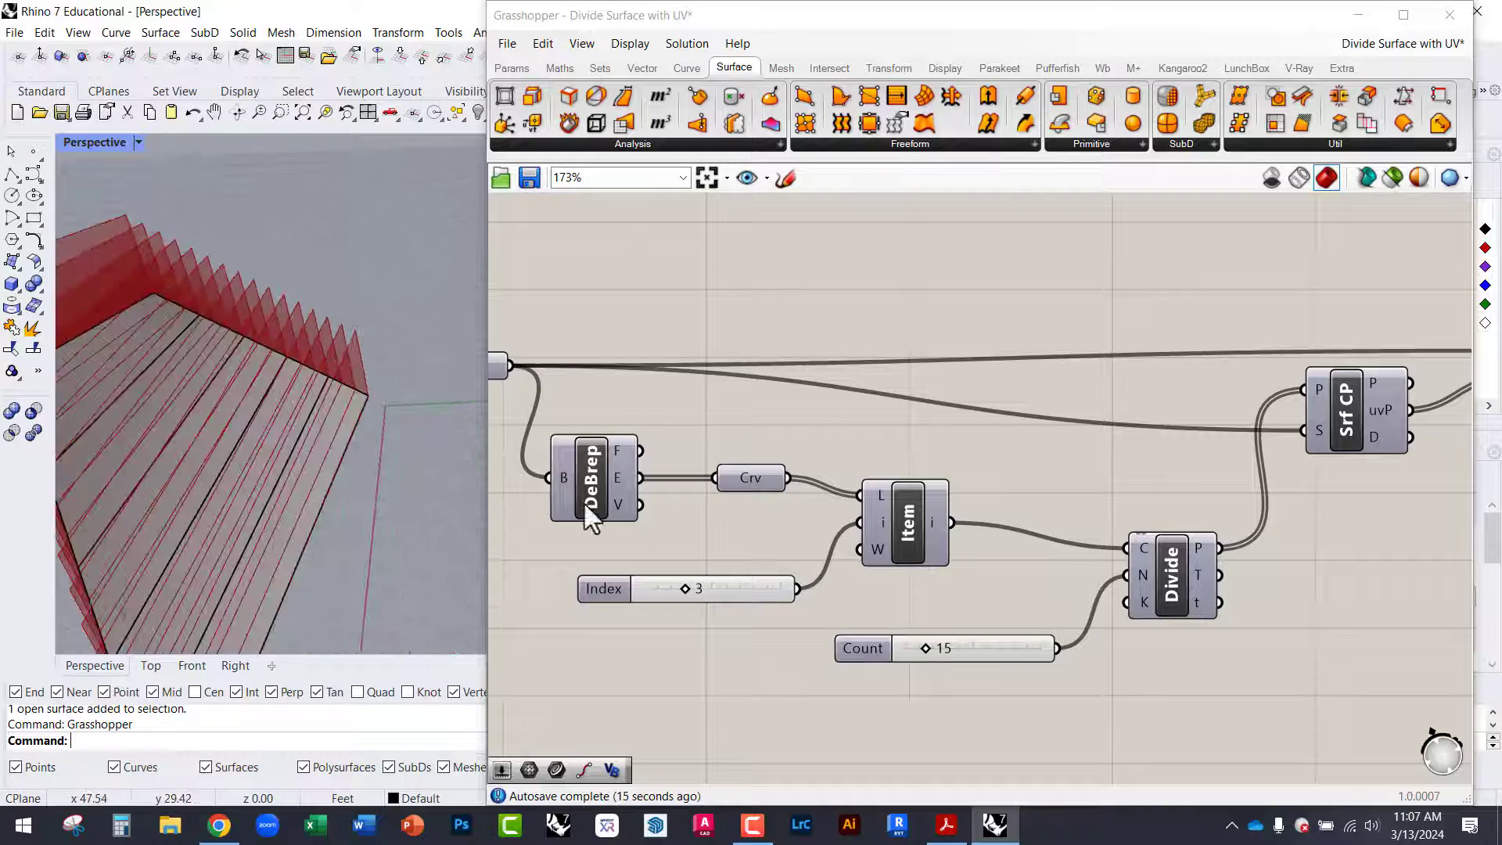
Delete the Extrude component together with its Unit Z vector and Factor slider.
scroll(993, 508, down, 3)
right_drag(1434, 480, 1190, 470)
scroll(1293, 431, up, 2)
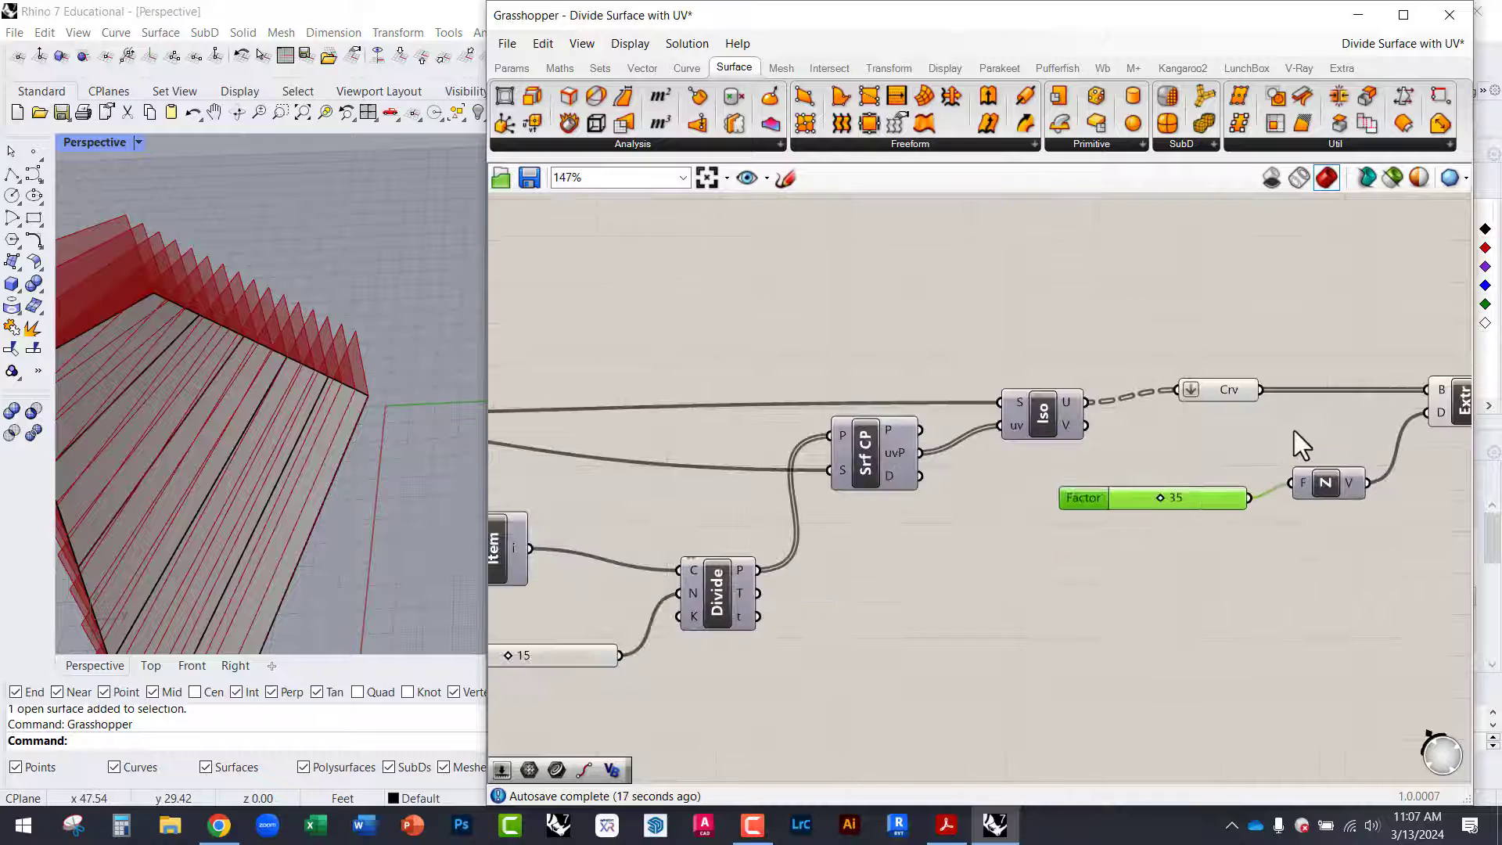
right_drag(1294, 430, 993, 432)
click(1138, 431)
click(1170, 518)
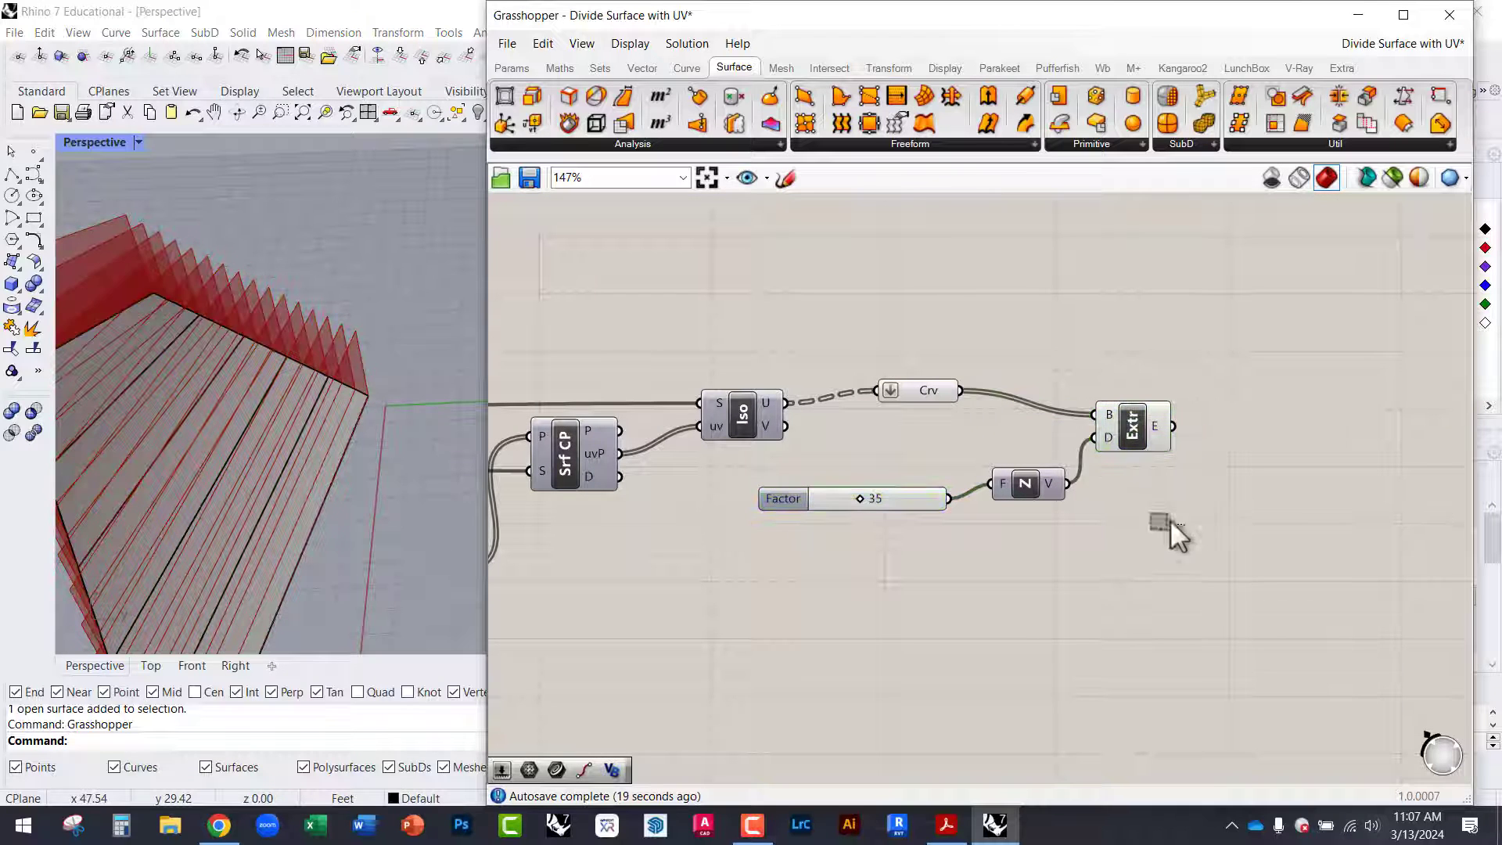
drag(1171, 518, 900, 422)
key(Delete)
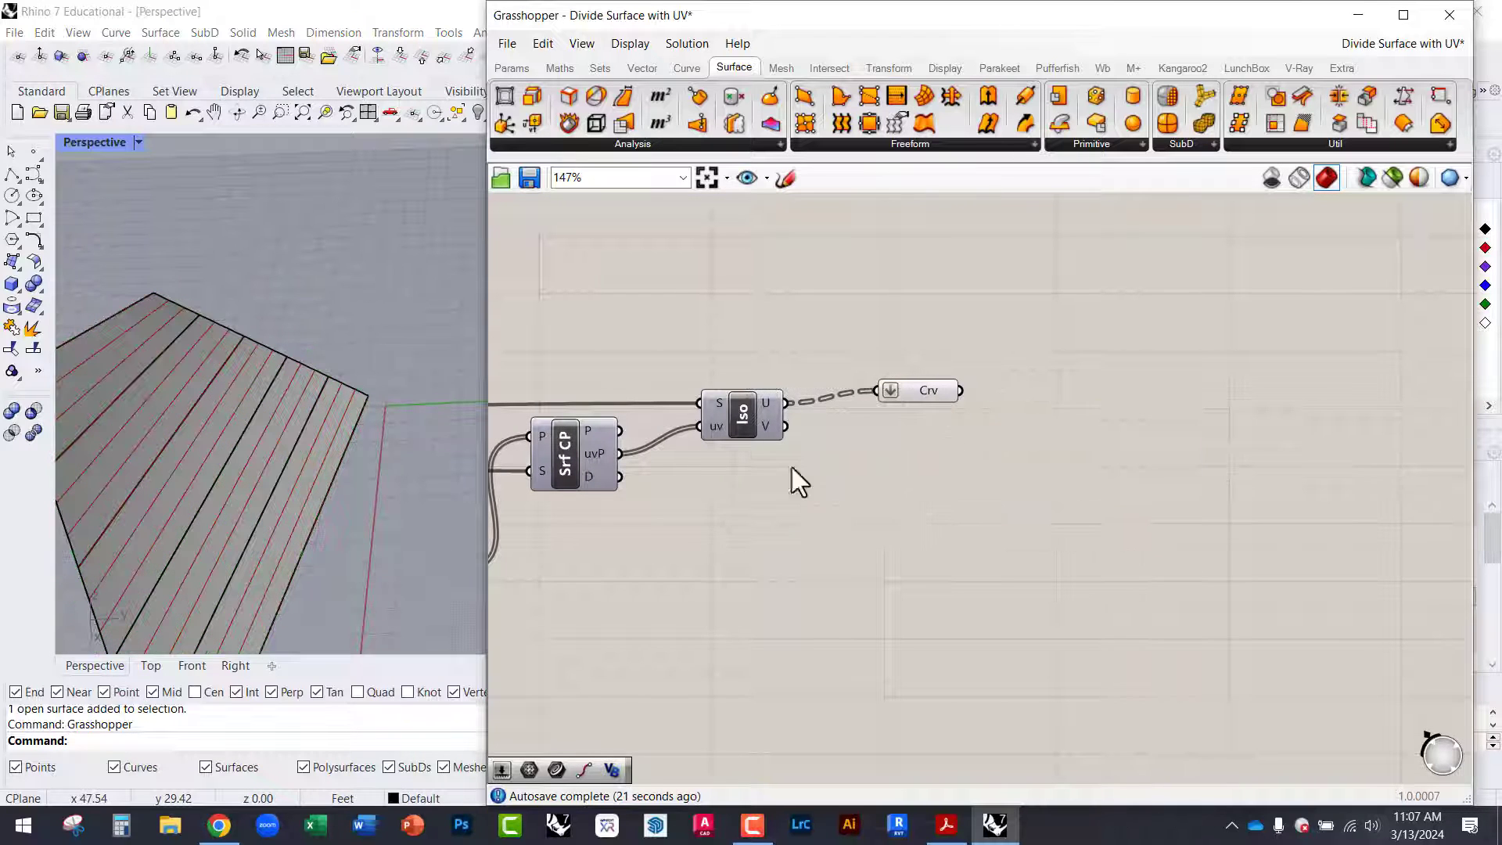
right_drag(791, 467, 1066, 486)
scroll(1124, 477, down, 2)
scroll(955, 463, up, 2)
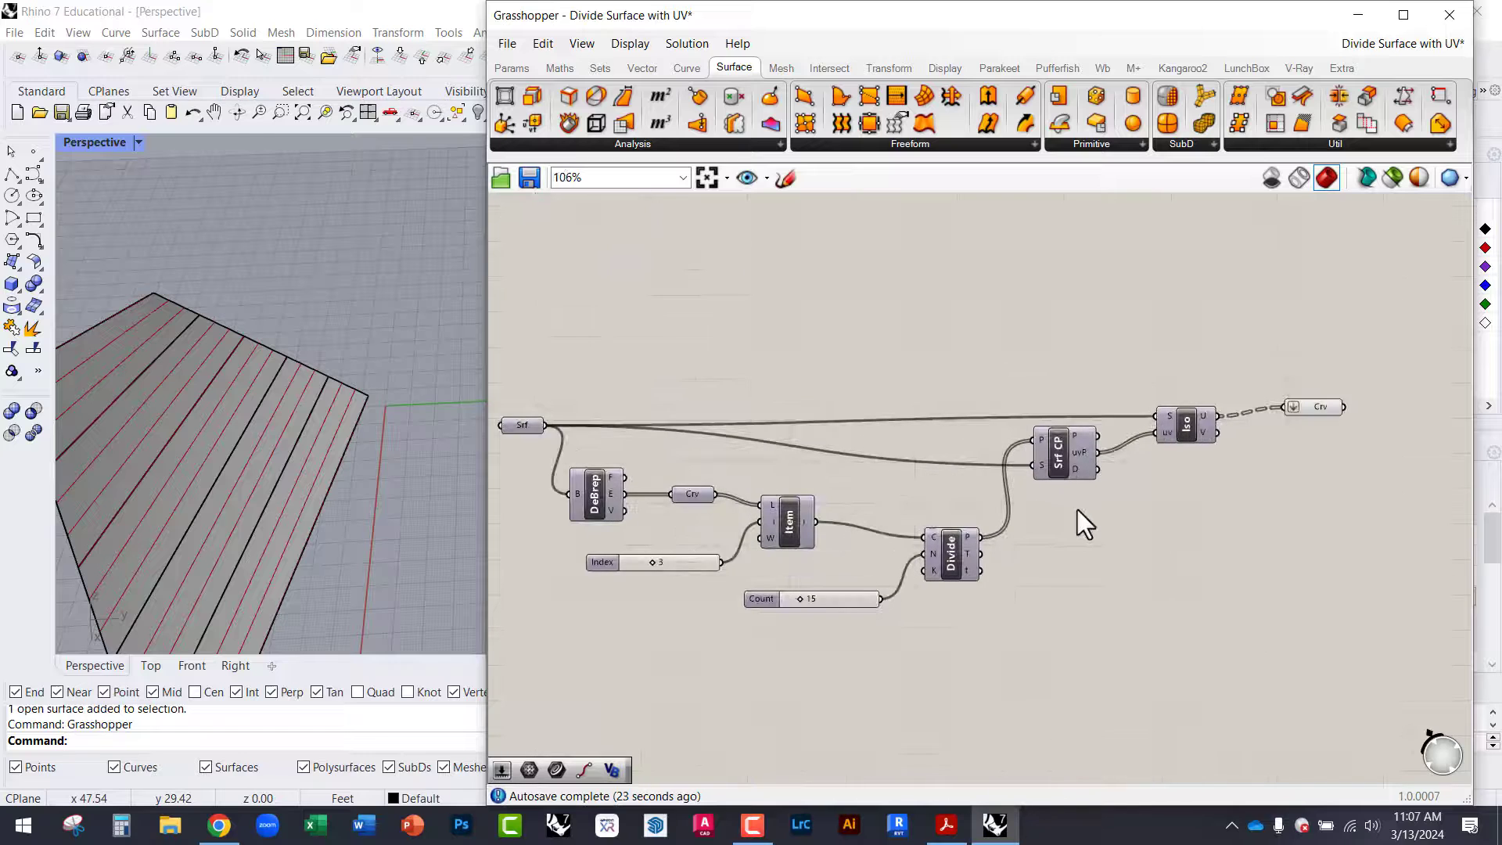
scroll(984, 505, down, 1)
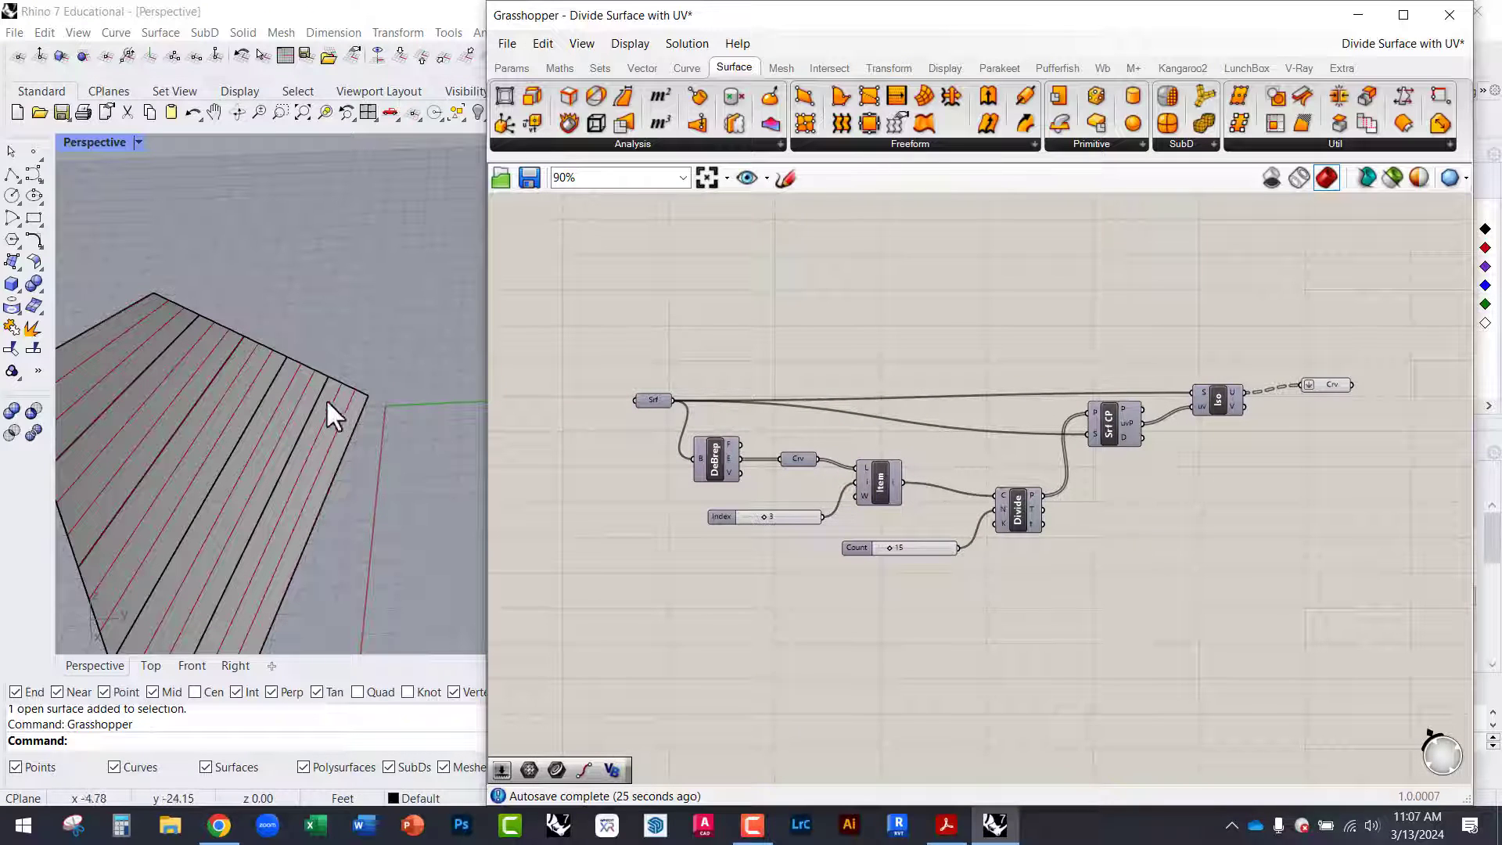